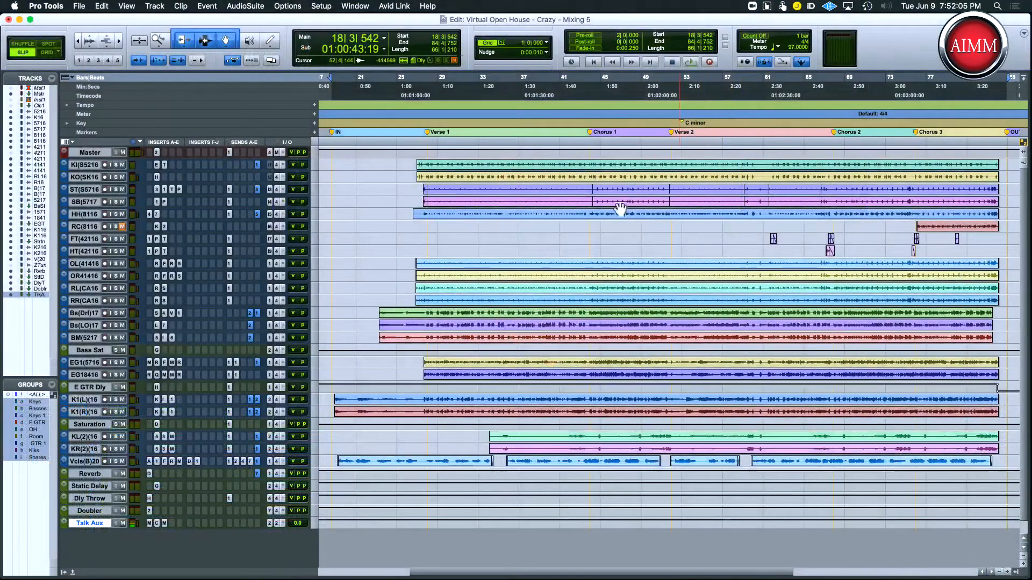
Step: Play the full mix from the Verse 1 marker and stop playback after listening
left_click(426, 133)
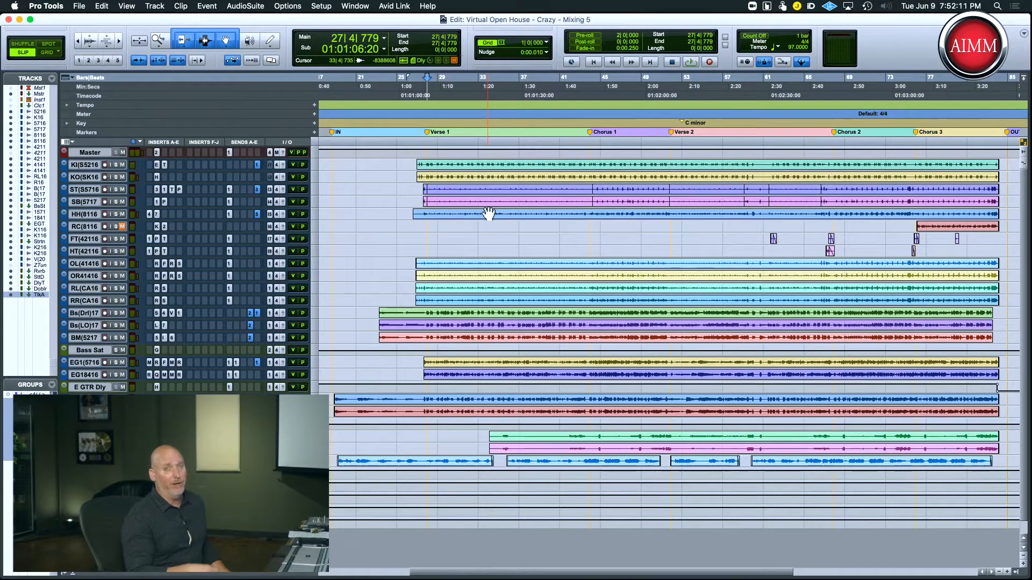
key("space")
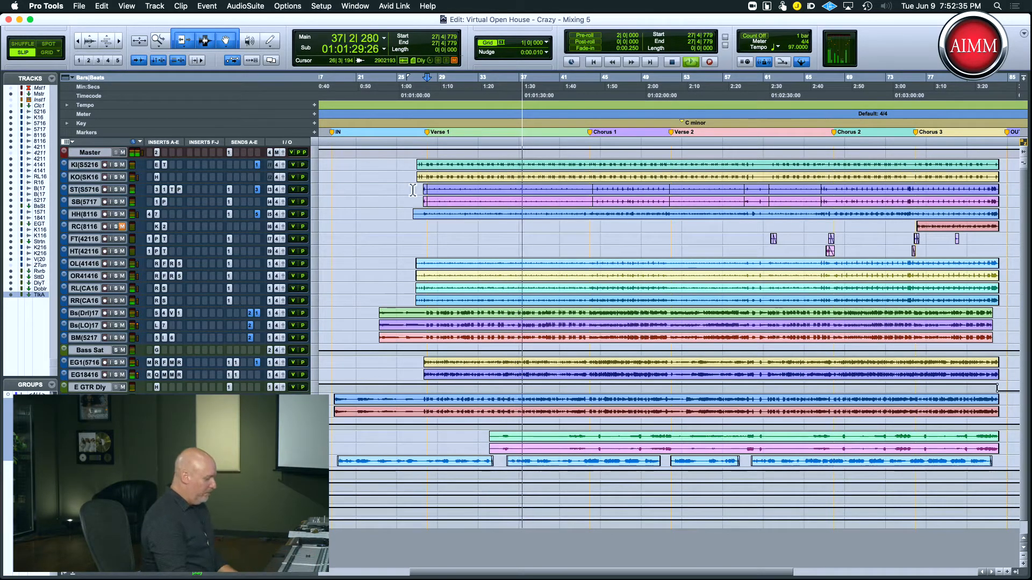
key("space")
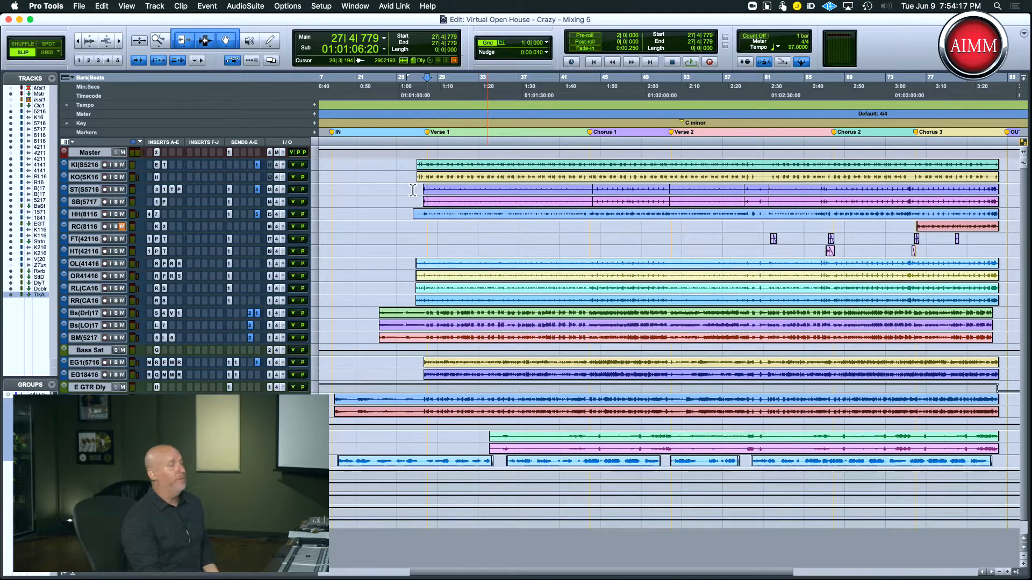
Step: Set the Master track's height to large and open its L2 Ultramaximizer insert
left_click(316, 167)
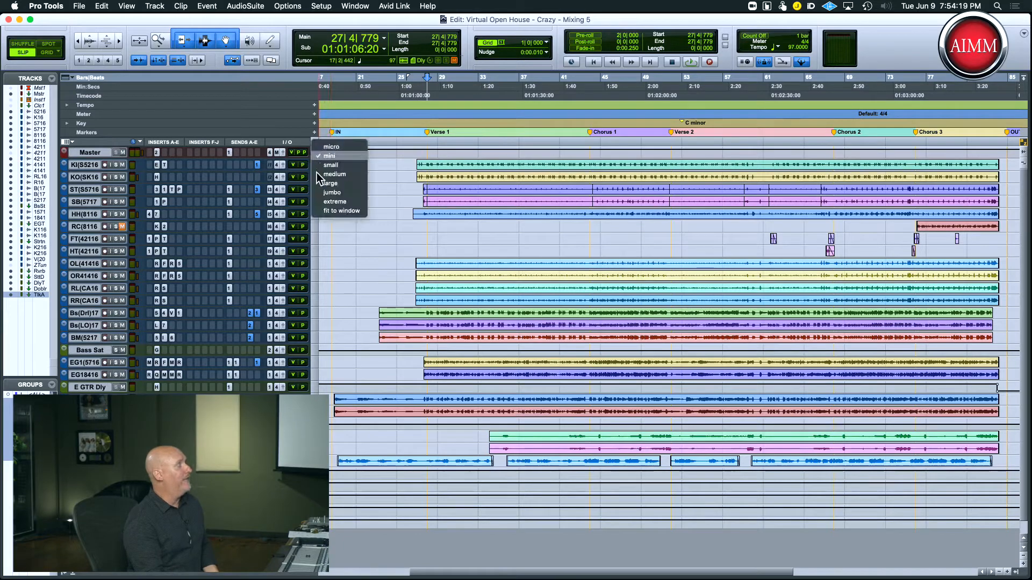
left_click(331, 183)
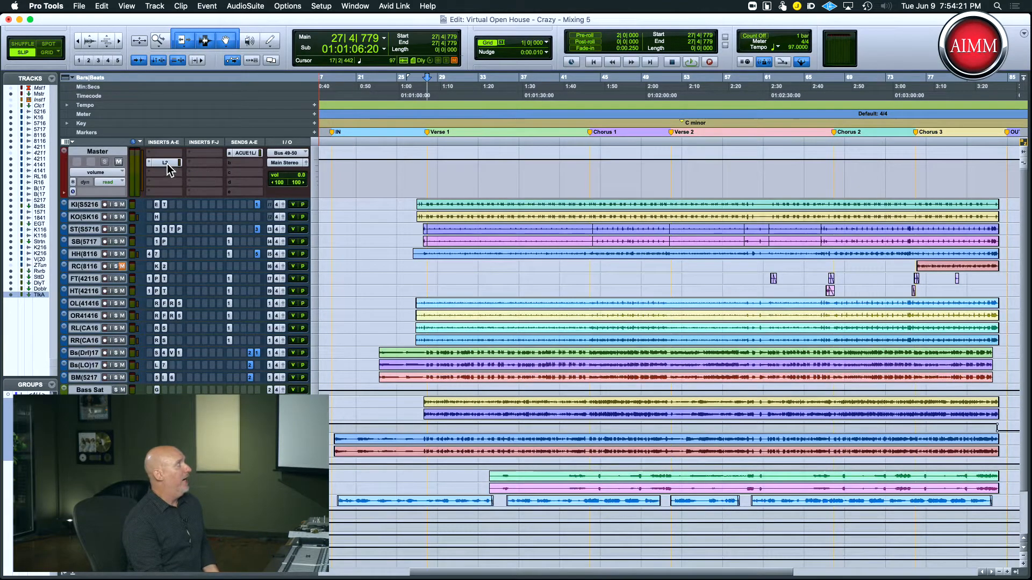
left_click(168, 164)
left_click_drag(623, 152, 586, 167)
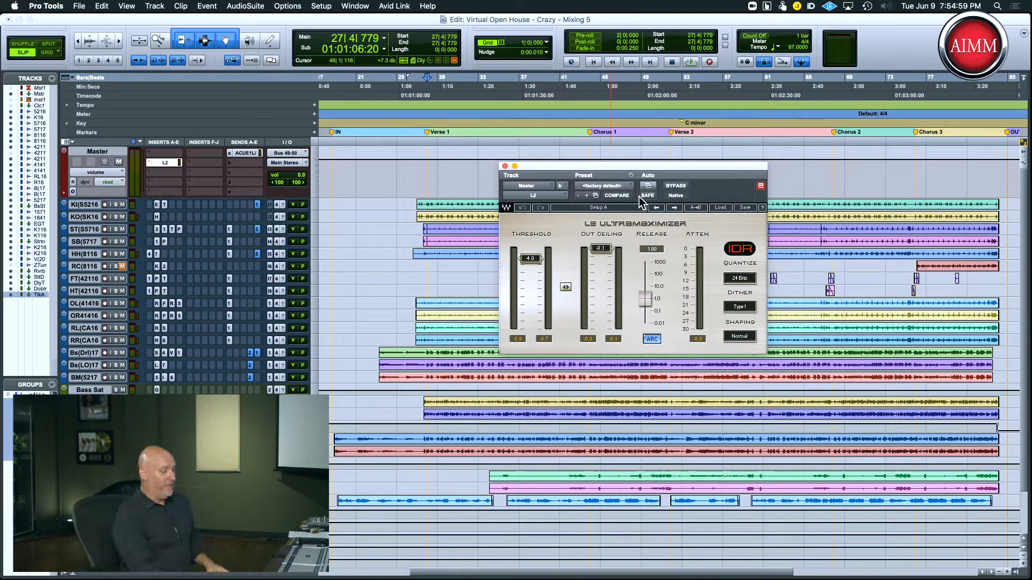
Step: Play the mix from Verse 1, comparing the sound with the Master's L2 bypassed and active
left_click(675, 186)
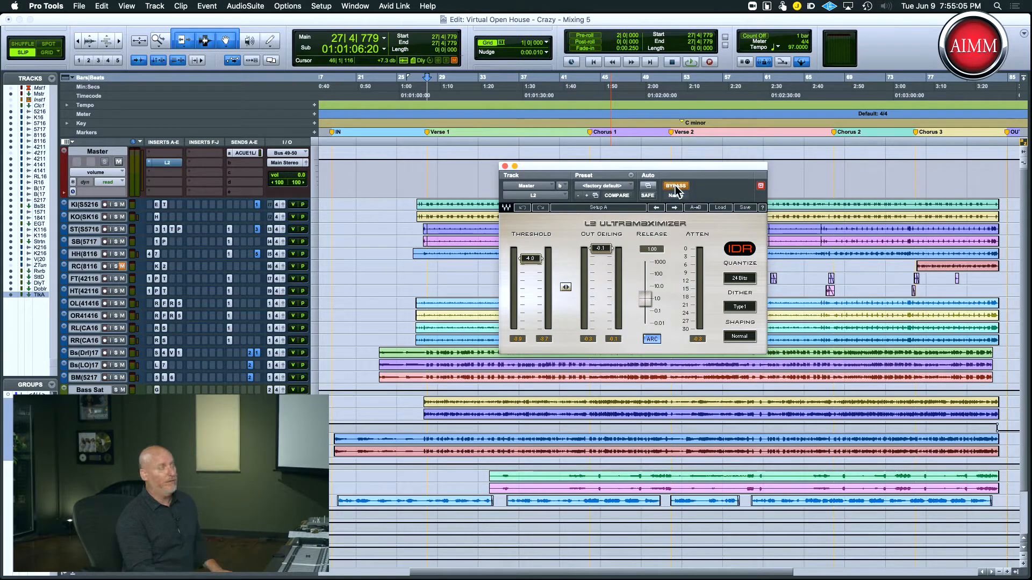
key("space")
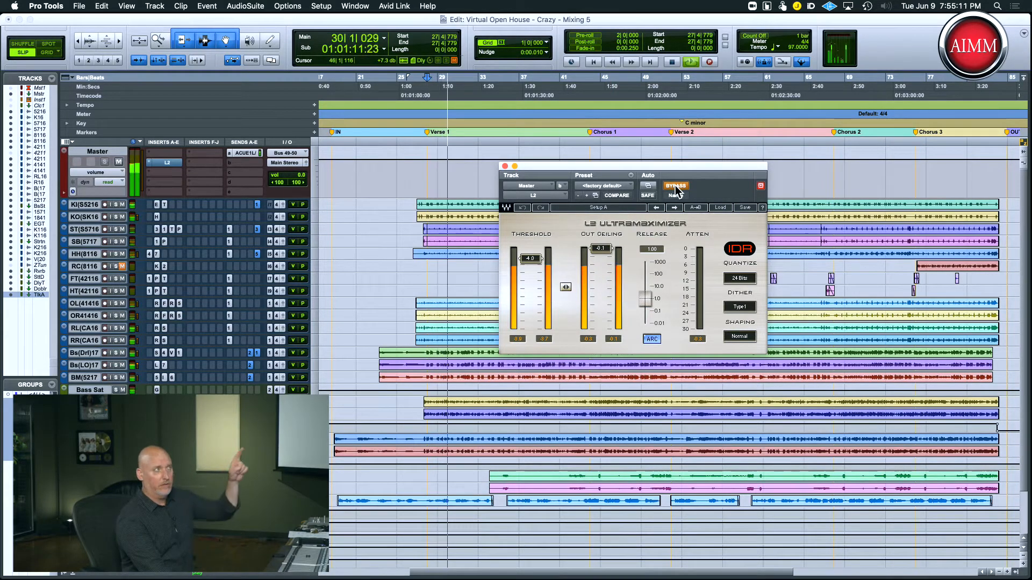
left_click(676, 186)
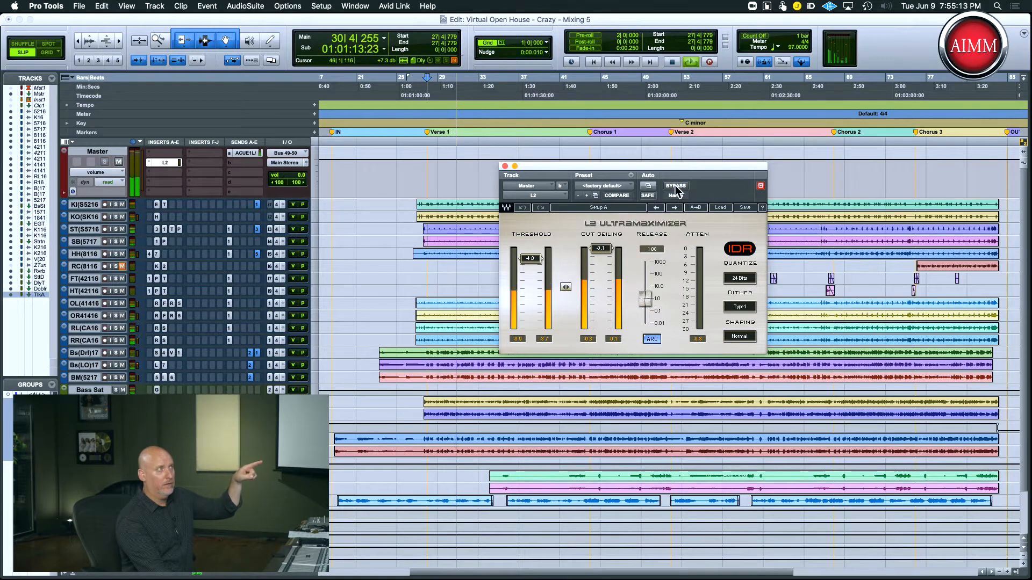
left_click(675, 185)
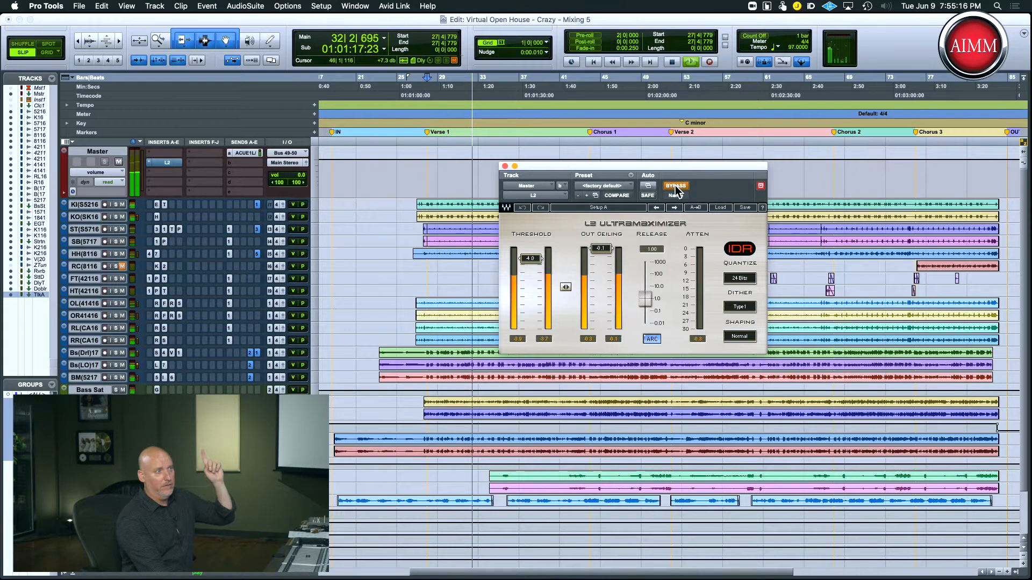
left_click(675, 186)
key("space")
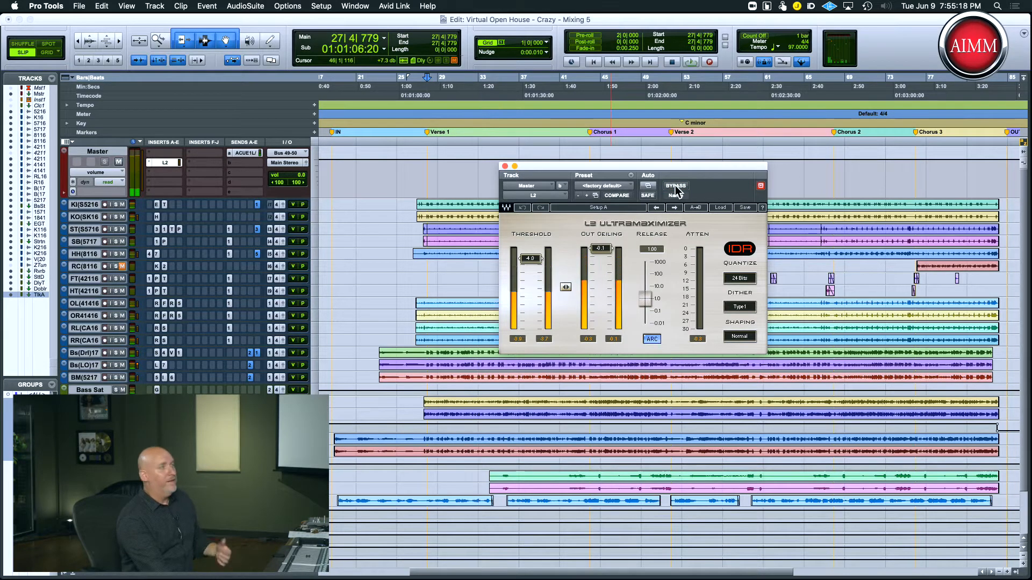
Step: Close the L2 Ultramaximizer window and bypass the L2 insert on the Master track
left_click(504, 167)
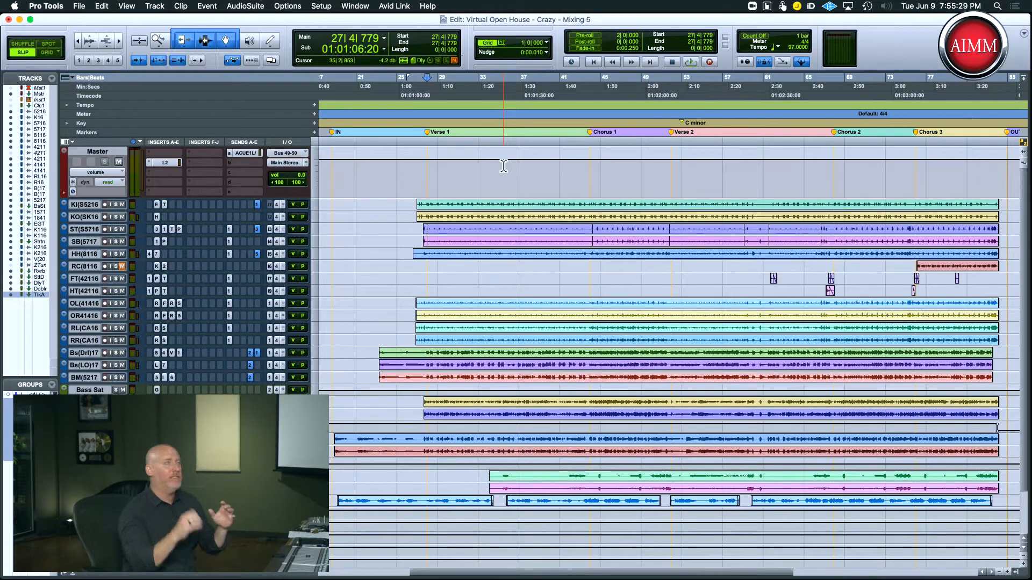
left_click(169, 161, "super")
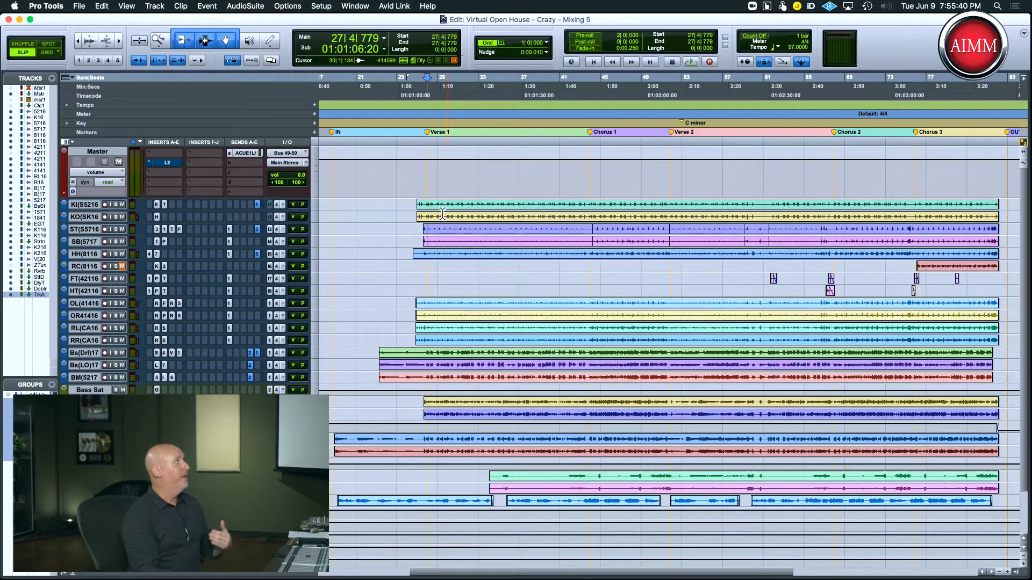
Step: Select every track from the ST snare track down to the vocals and mute them together, leaving out both kick tracks
left_click(84, 230)
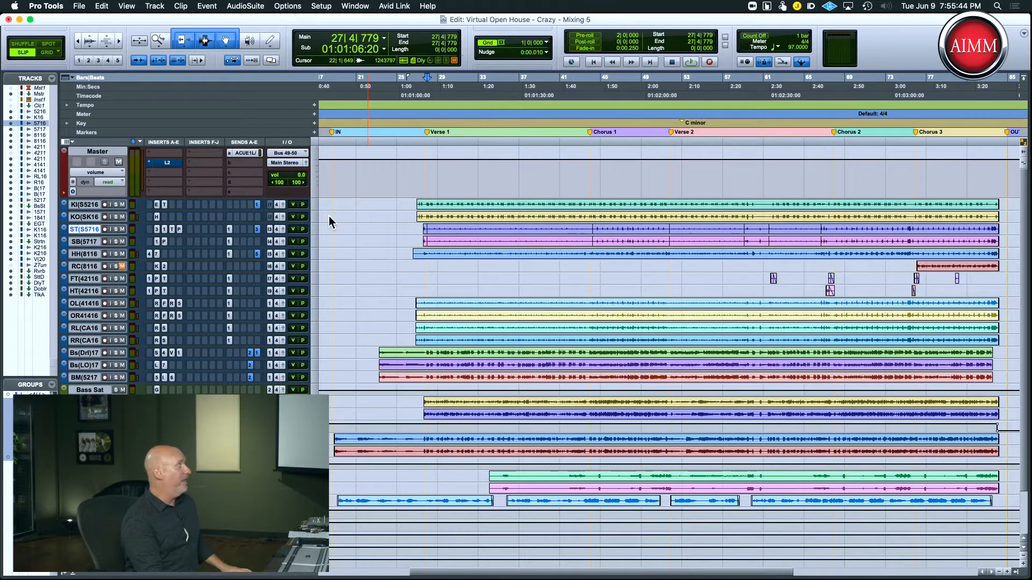
scroll(340, 225, "right", 10)
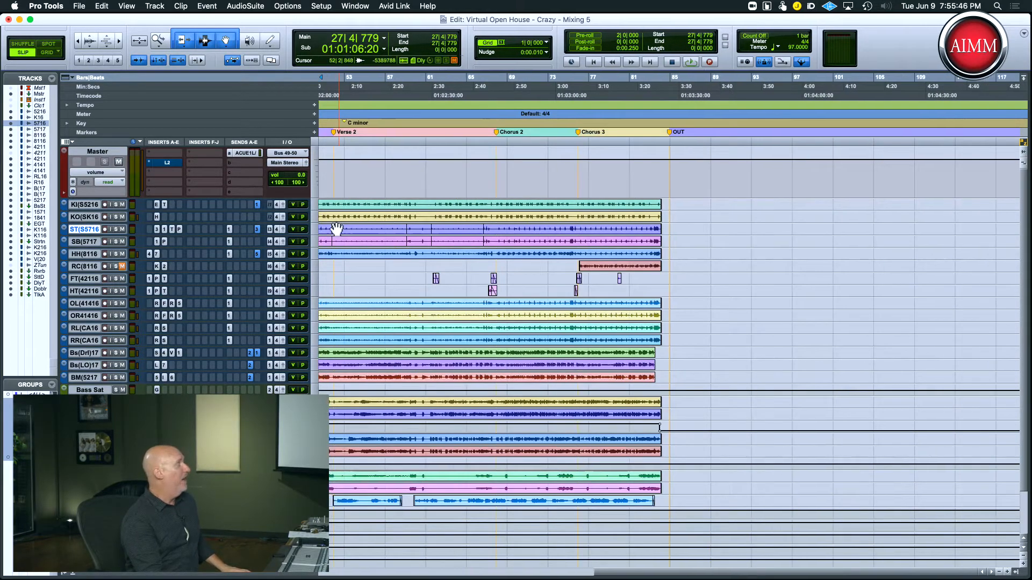
left_click(84, 501, "shift")
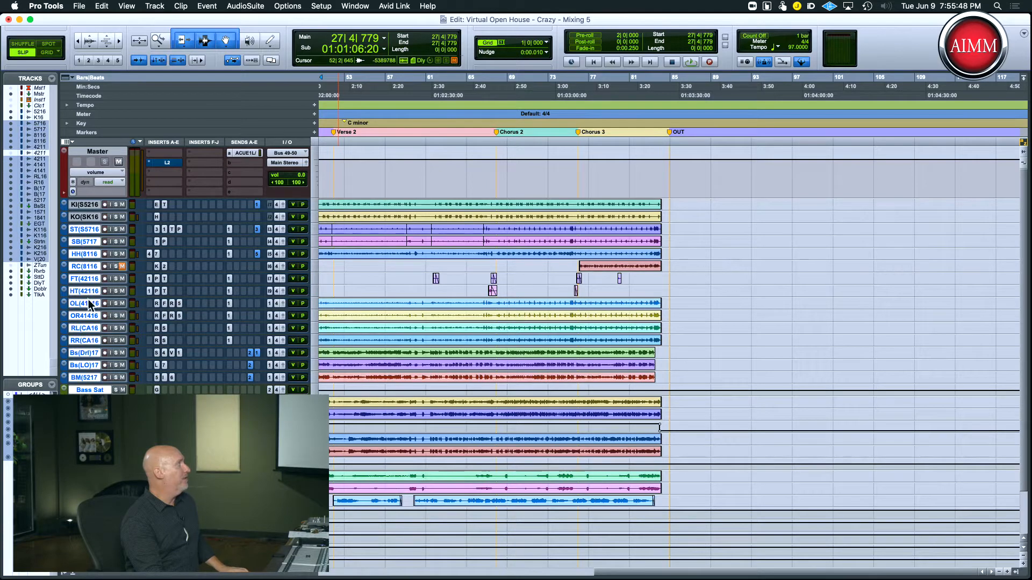
left_click(122, 229)
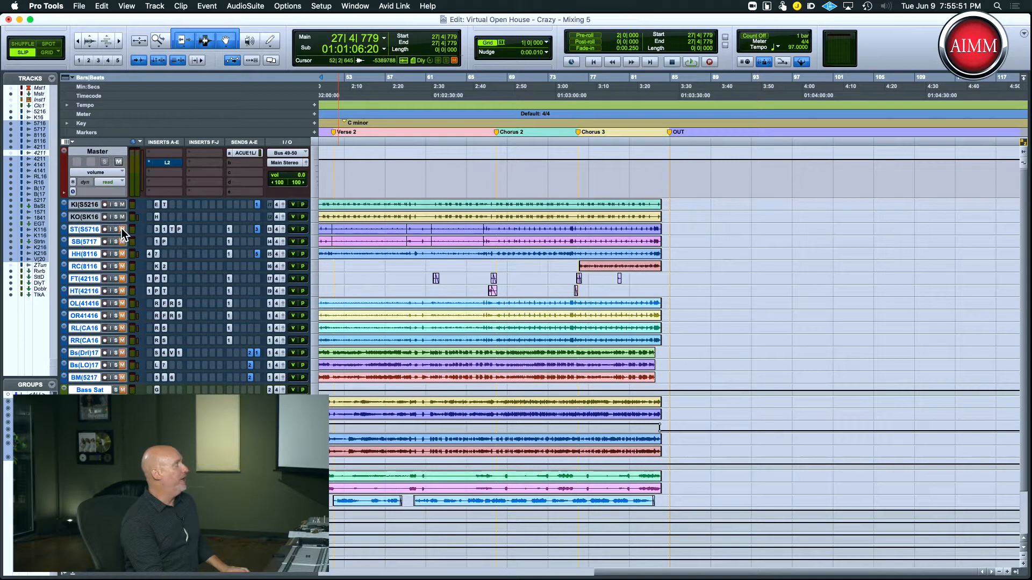
Step: Enlarge the KckIn and KckOt tracks to large height and solo only the KckIn track
left_click(318, 213)
left_click(321, 223)
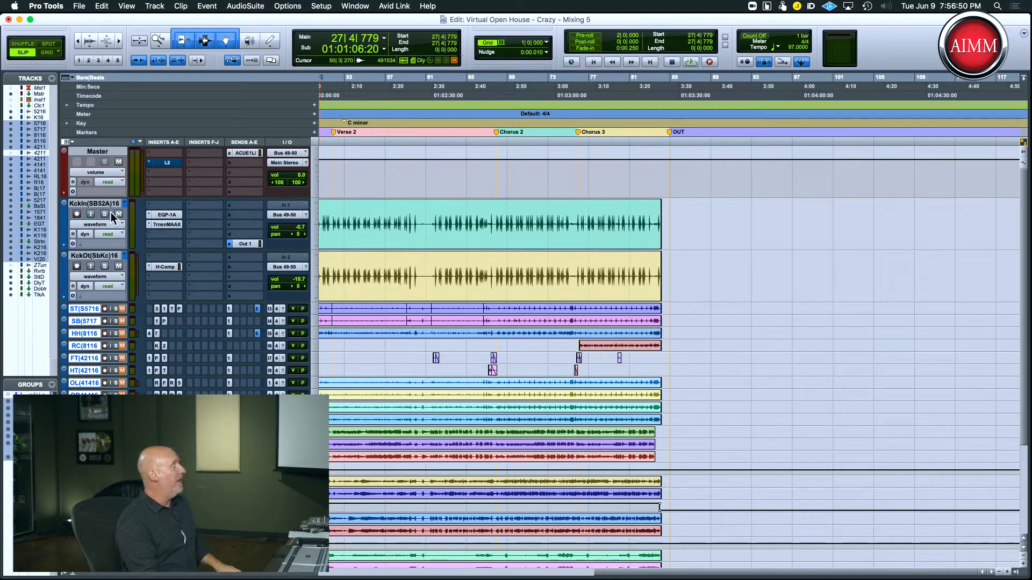
left_click(104, 266)
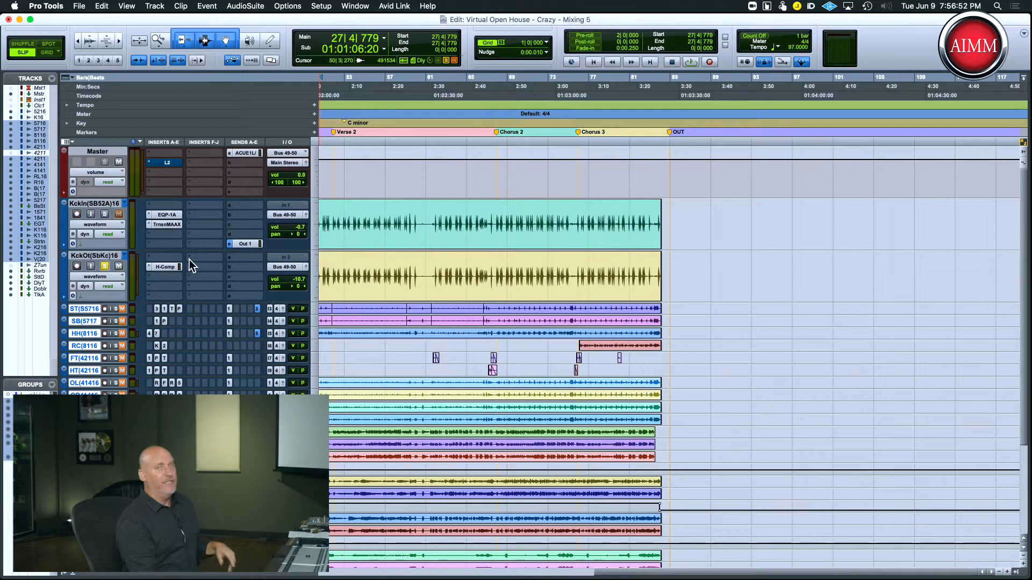
left_click(105, 214)
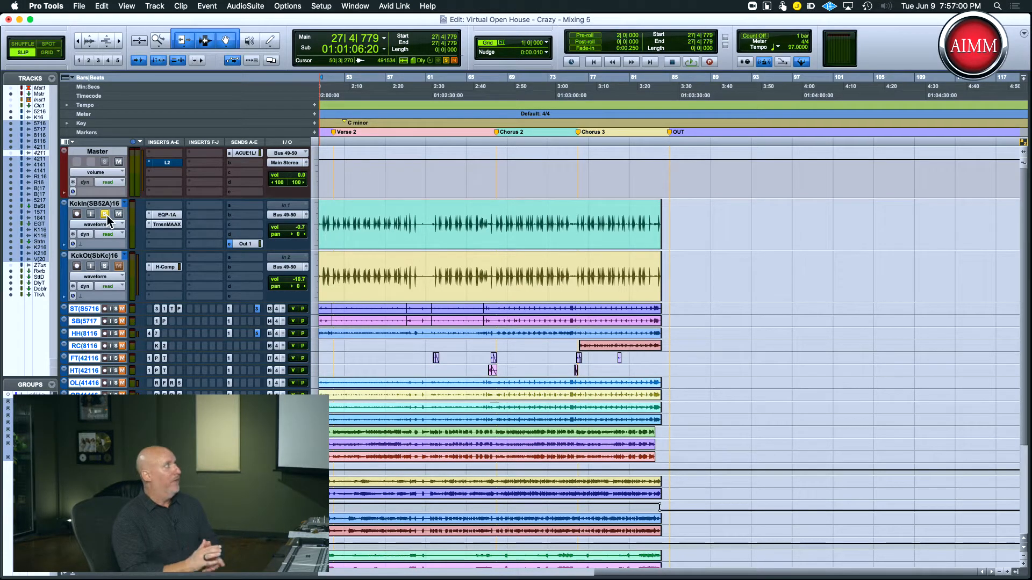
Step: Play the KckIn clip from its start, comparing the sound with the track's EQP-1A and Transient Master inserts bypassed and active
double_click(354, 221)
key("r")
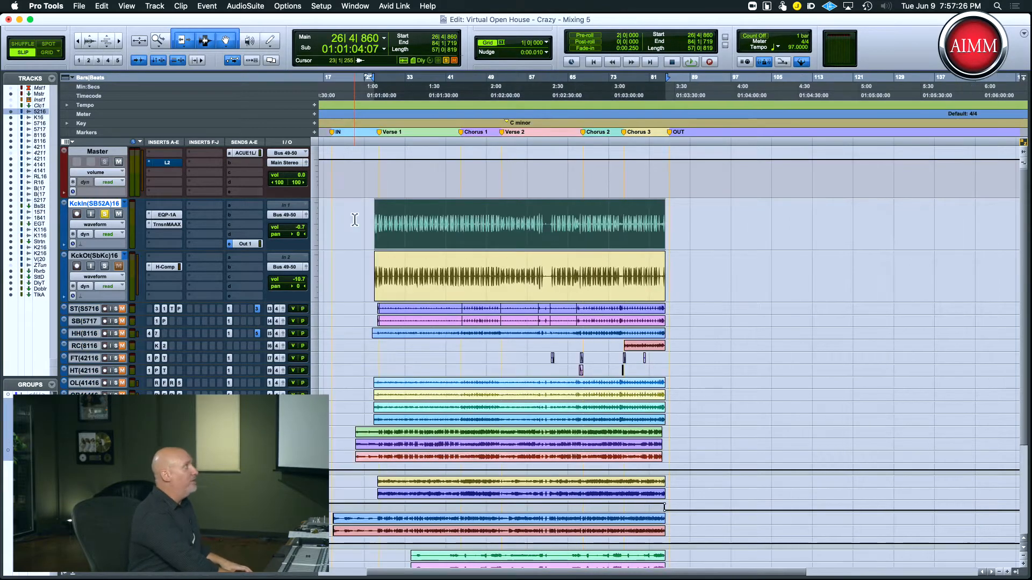
key("t")
key("t")
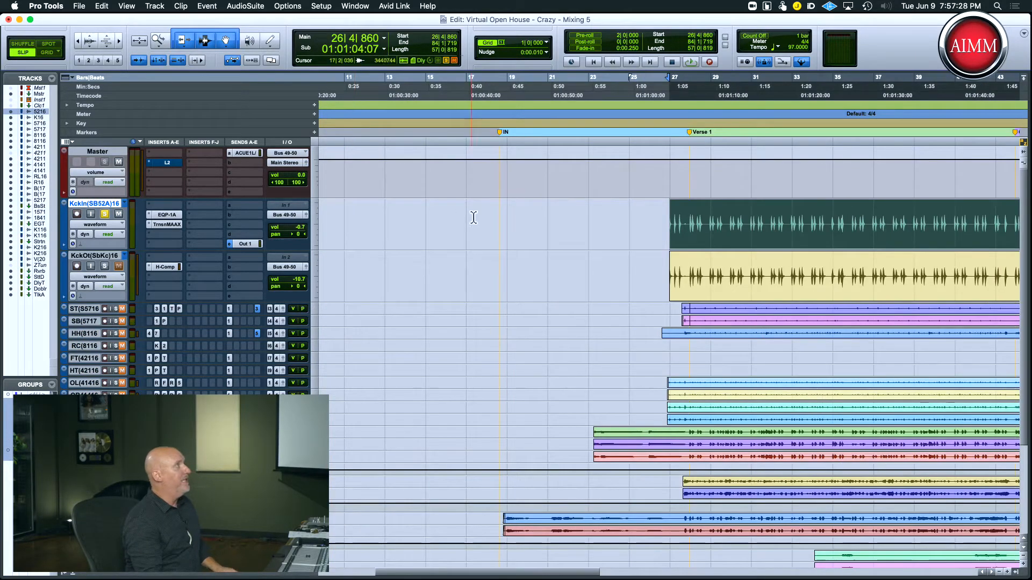
left_click(166, 216, "super")
left_click(169, 225, "super")
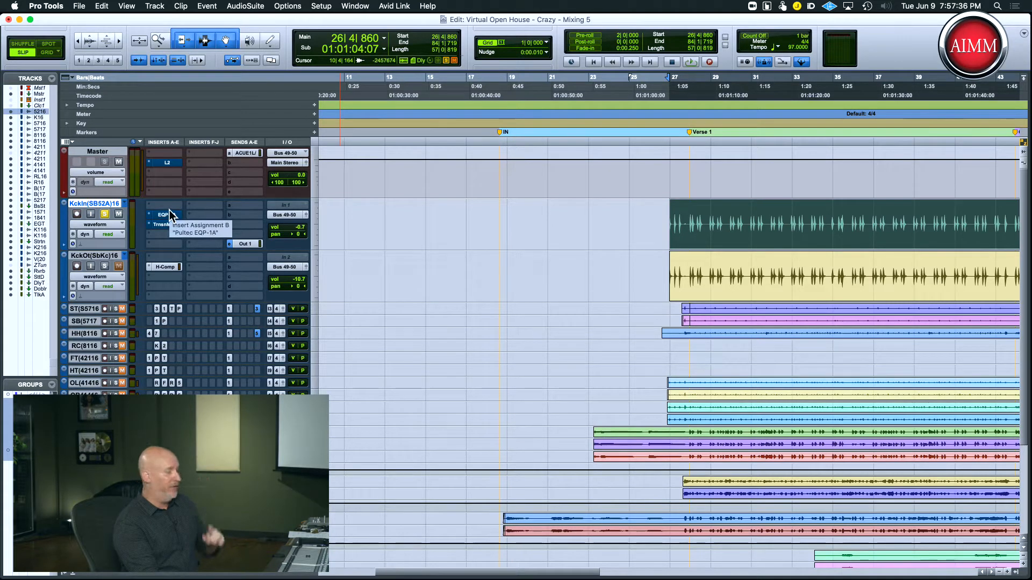
key("space")
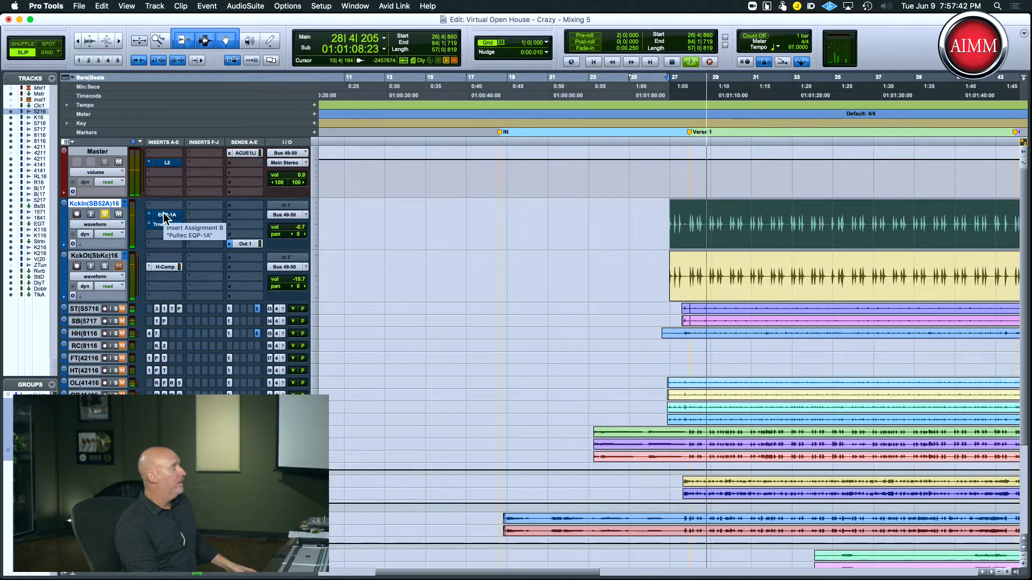
key("shift+a")
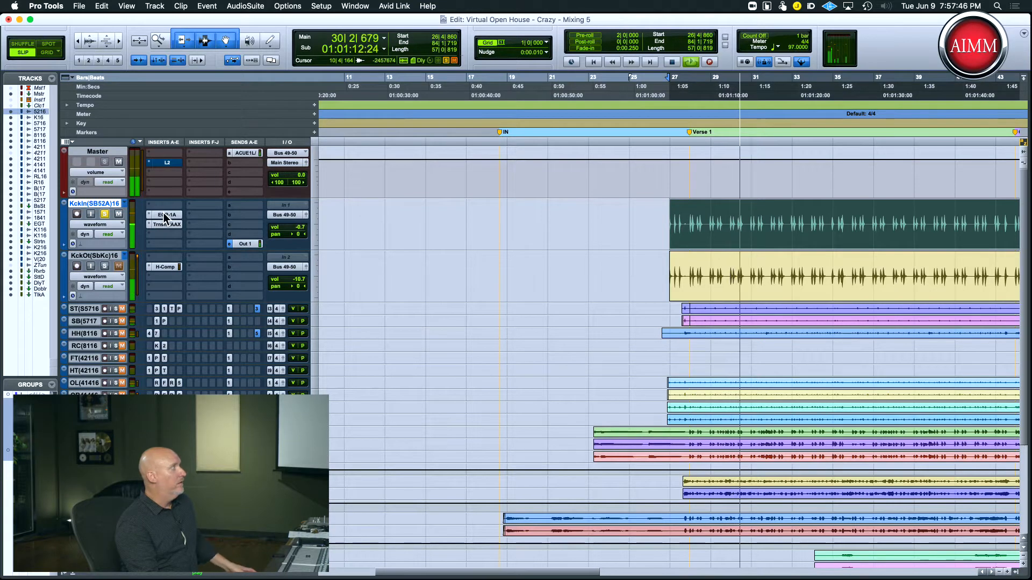
key("shift+a")
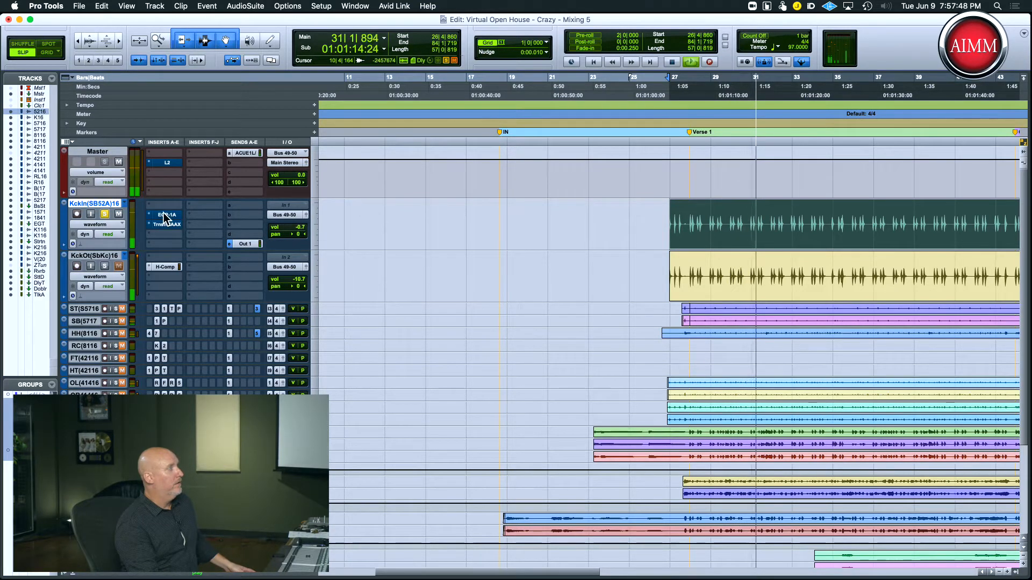
key("shift+a")
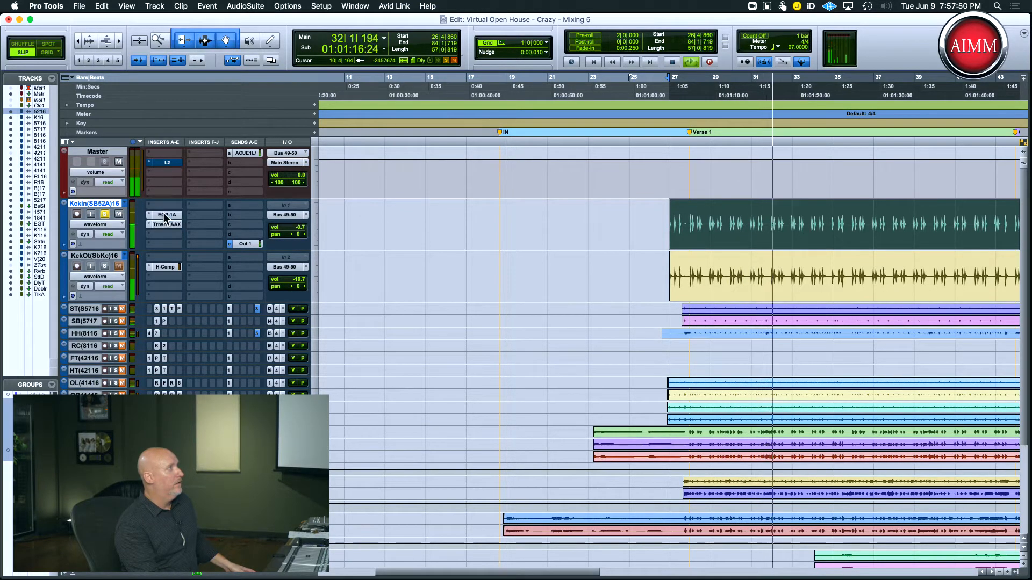
key("space")
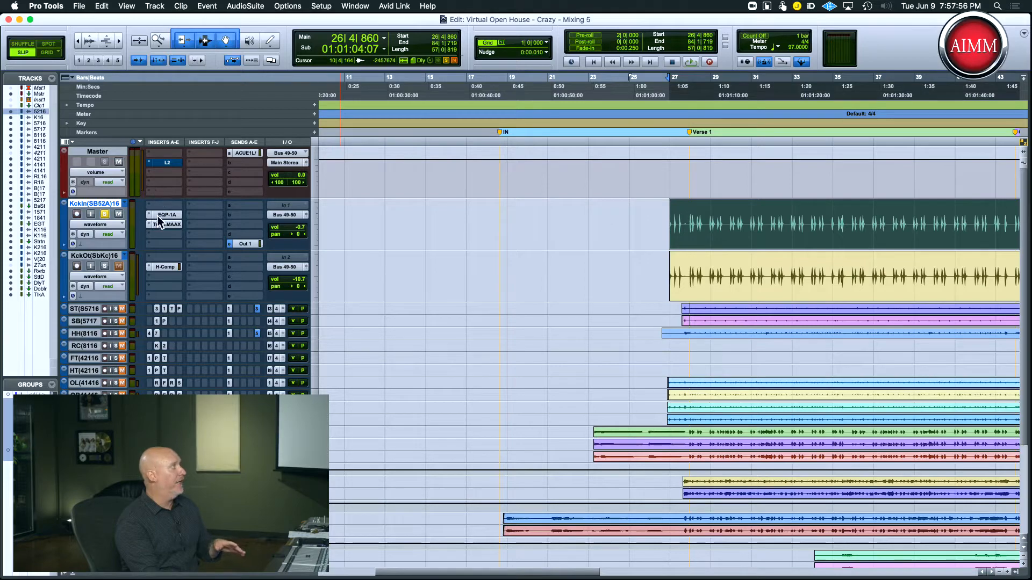
Step: Open the KckIn track's Pultec EQP-1A and Transient Master inserts together, placing Transient Master beneath the equalizer
left_click(161, 215)
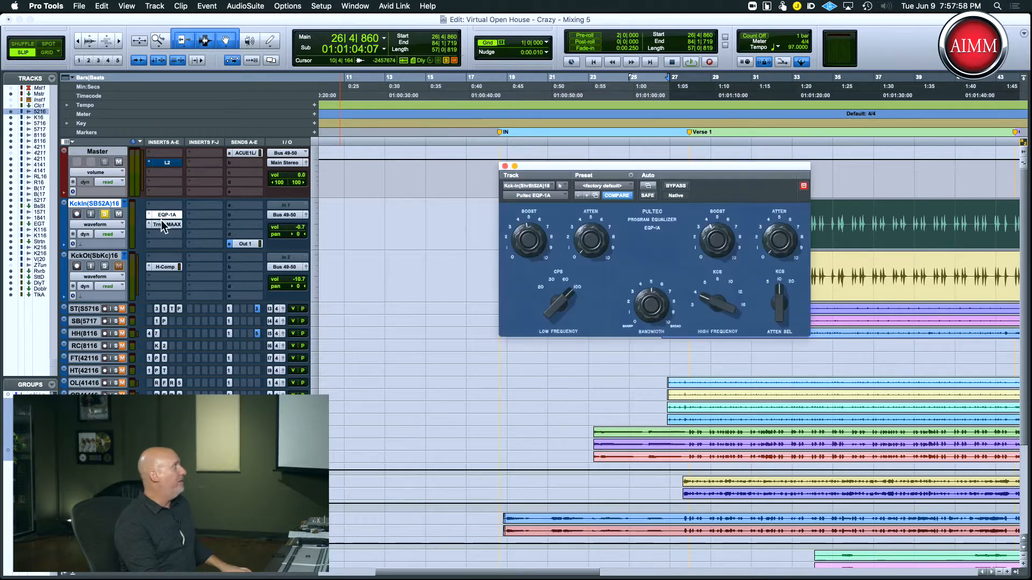
left_click(164, 224)
left_click_drag(301, 20, 782, 361)
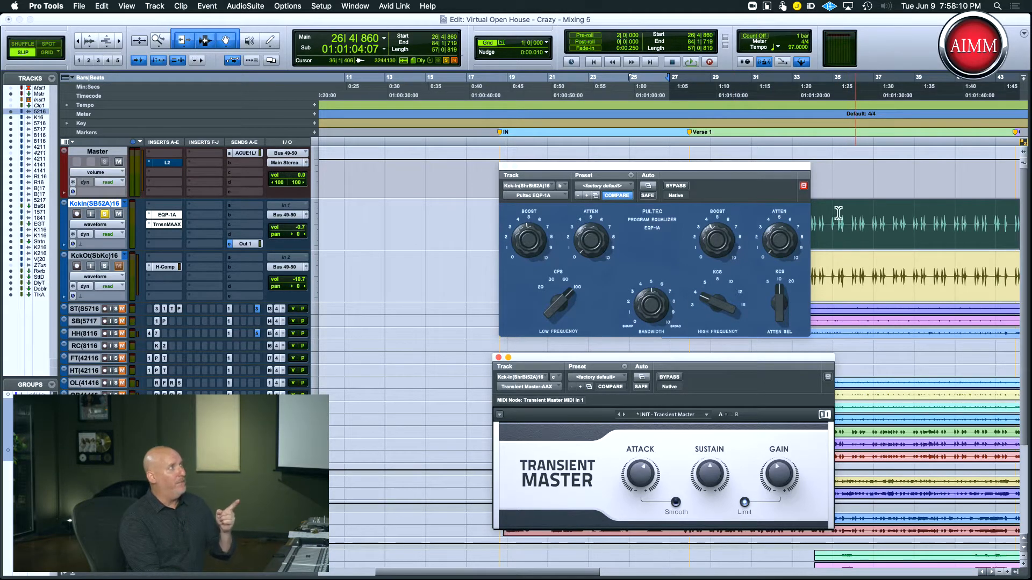
left_click(846, 230)
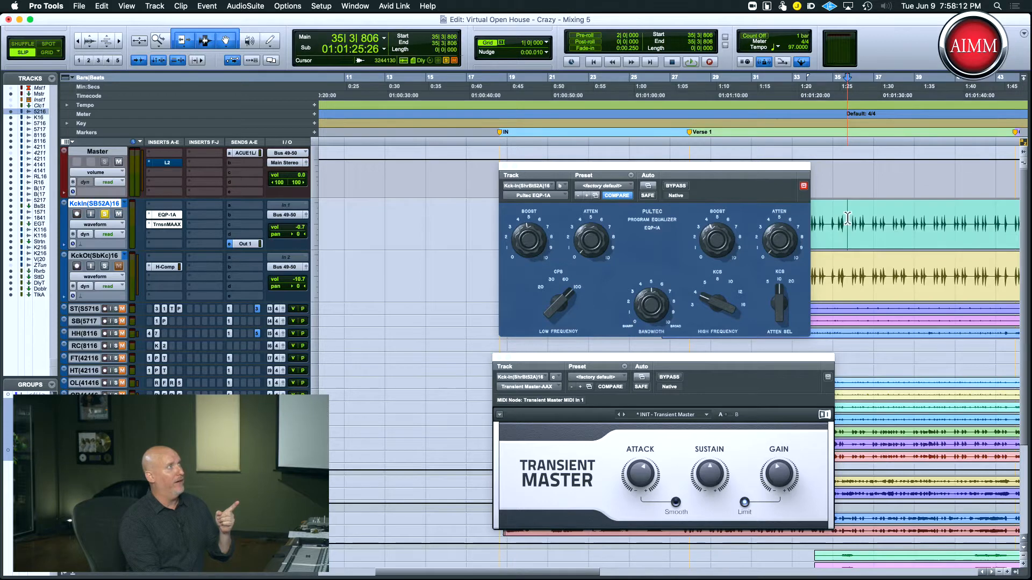
Step: Reposition the Pultec EQP-1A window above the Transient Master window so both plug-ins stay fully visible
left_click_drag(797, 171, 801, 275)
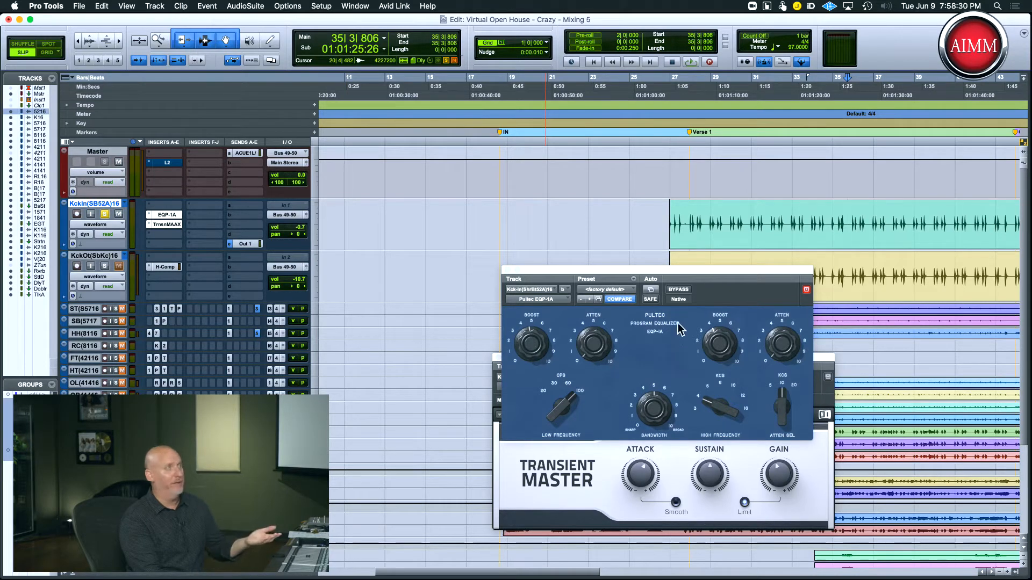
left_click_drag(677, 274, 546, 141)
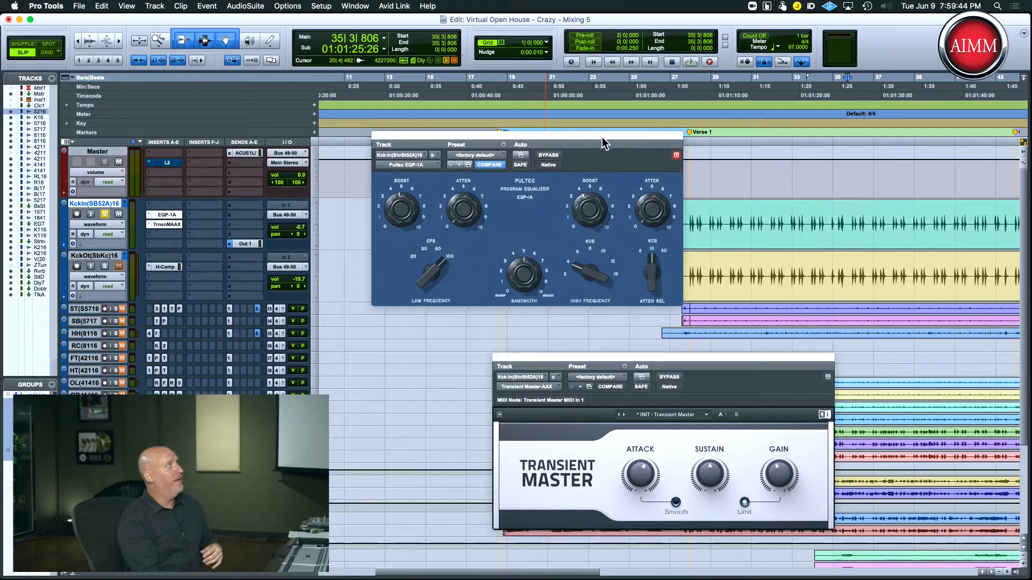
left_click_drag(589, 145, 723, 140)
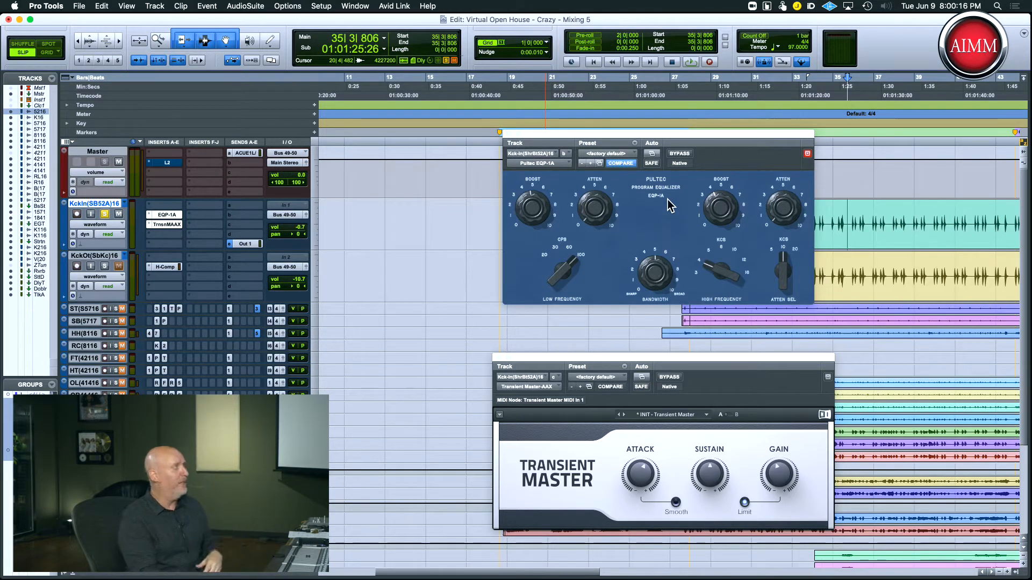
left_click_drag(632, 134, 623, 112)
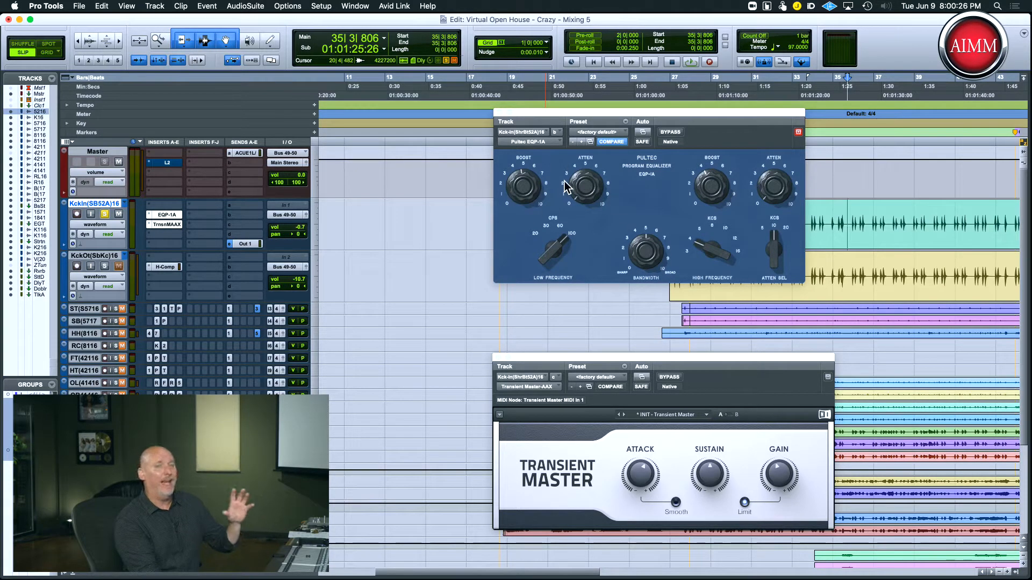
Step: Browse the available mono EQ plug-ins for an empty insert slot on the KckIn track without choosing one
left_click(166, 234)
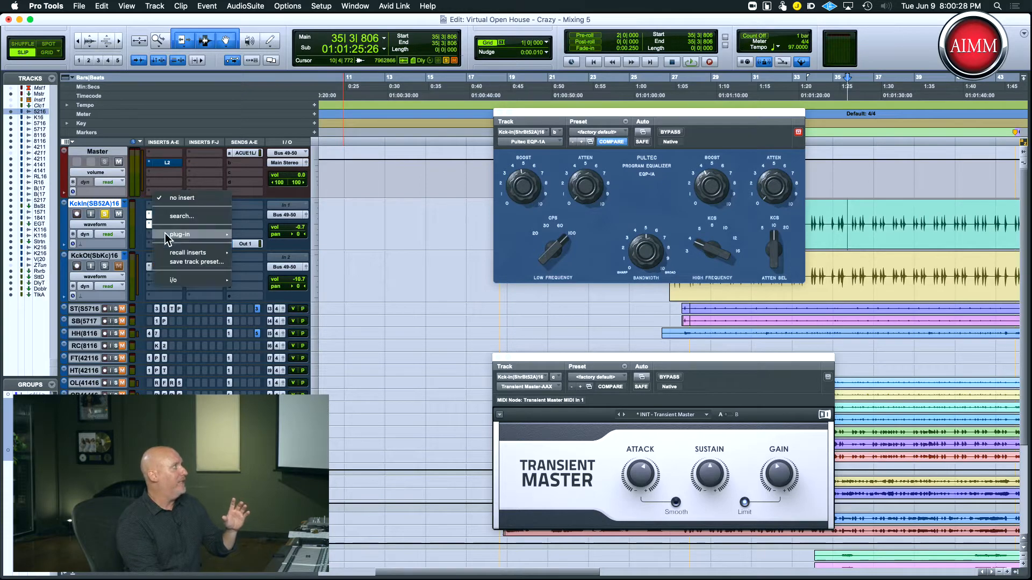
mouse_move(209, 234)
mouse_move(266, 234)
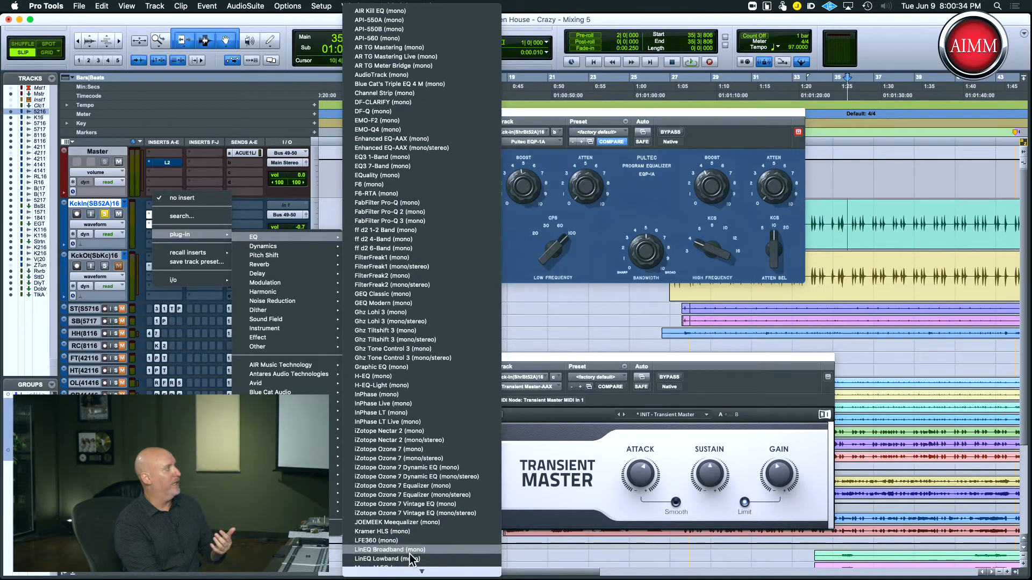
mouse_move(412, 572)
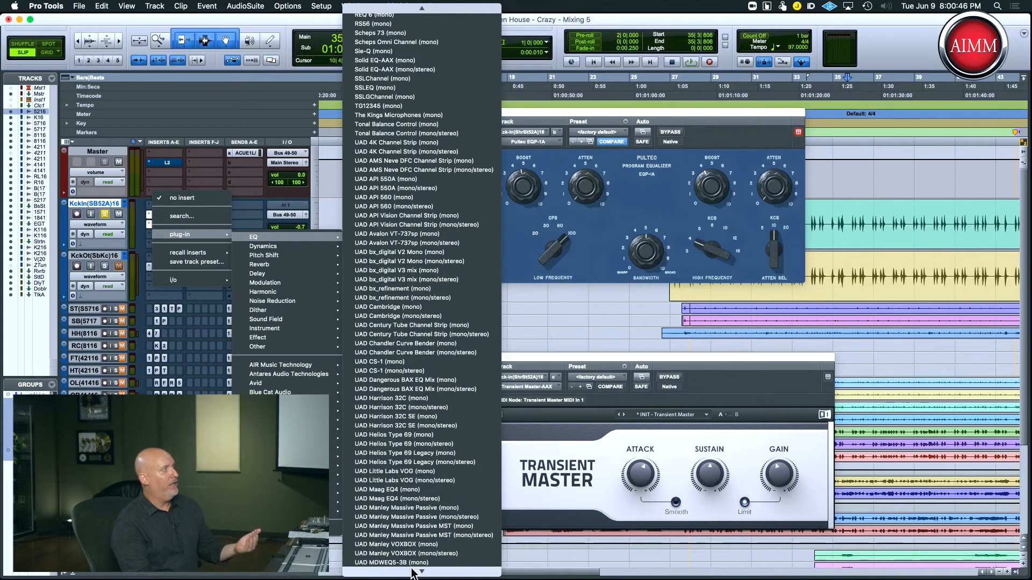
left_click(546, 302)
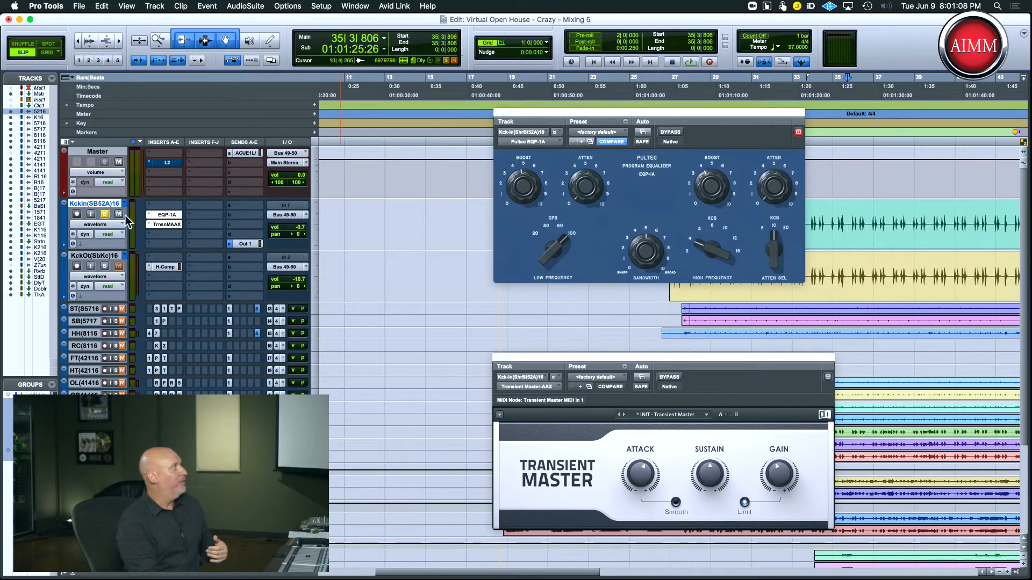
Step: Audition the KckIn track while pointing out Transient Master's Attack control, and close the Transient Master and Pultec EQP-1A windows
key("space")
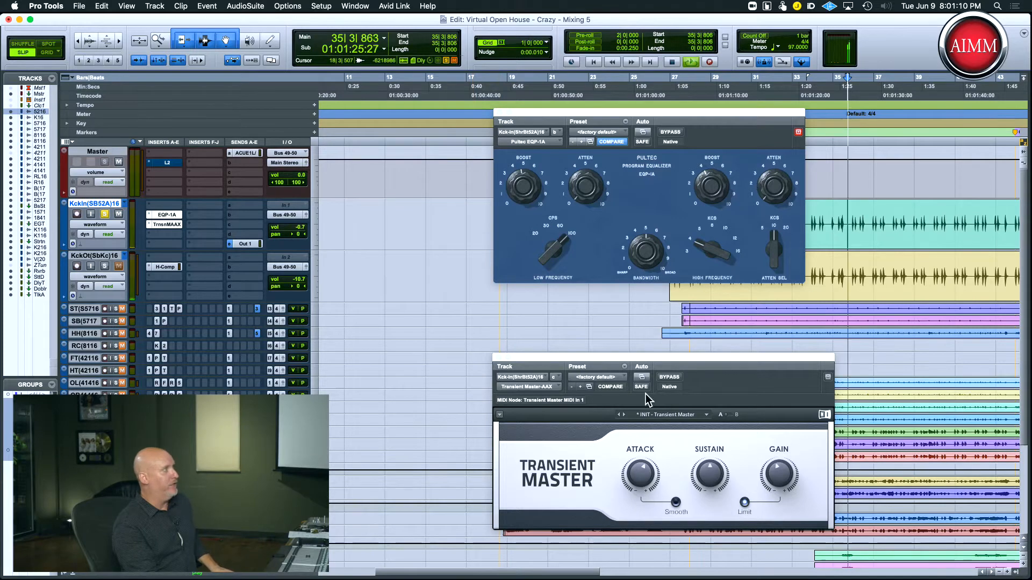
mouse_move(641, 472)
left_mouse_down()
mouse_move(642, 447)
mouse_move(641, 467)
left_mouse_up()
key("space")
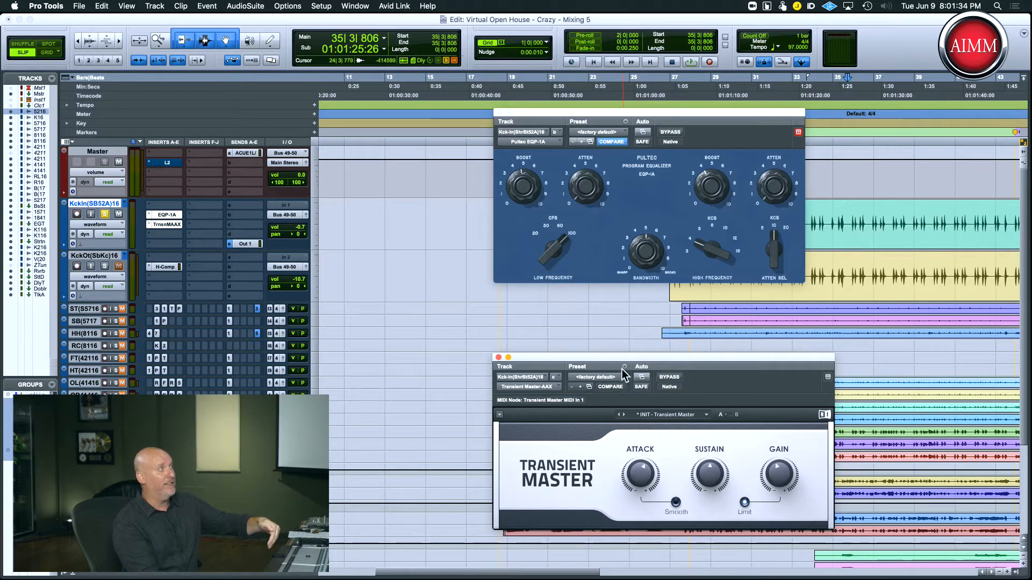
left_click(499, 358)
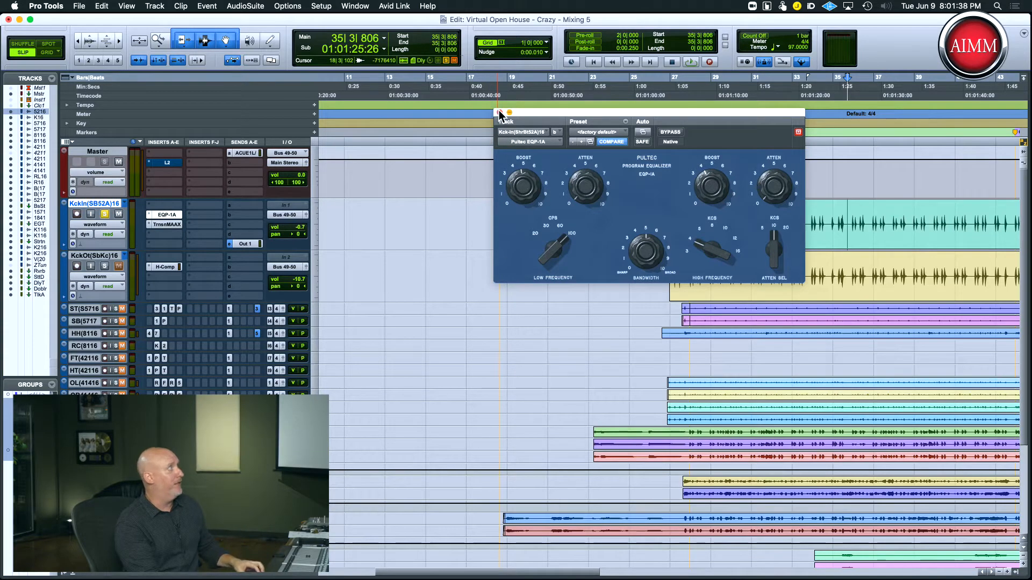
left_click(499, 113)
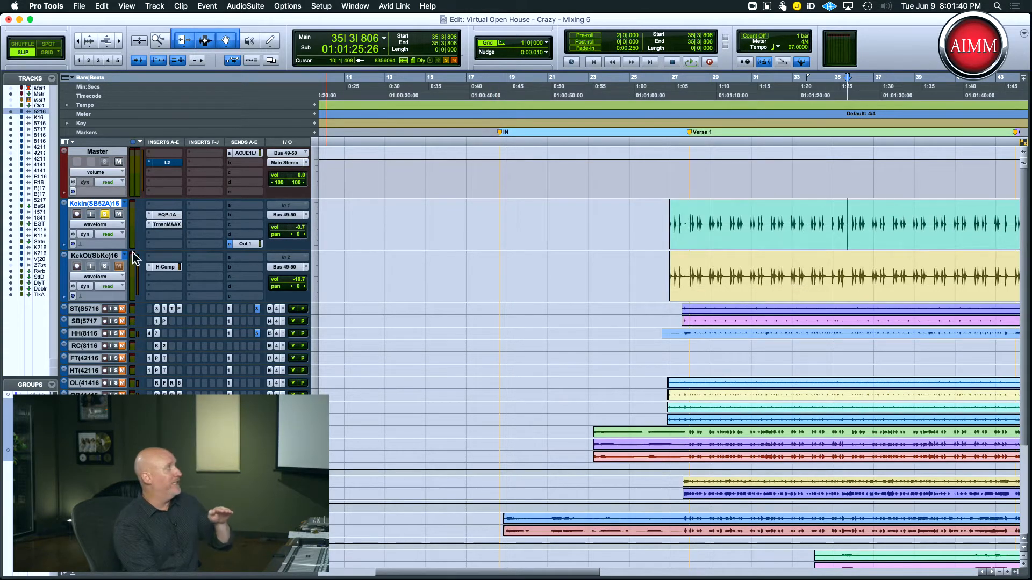
Step: Solo only the KckOt track and play it back to hear the outside kick microphone
left_click(106, 266)
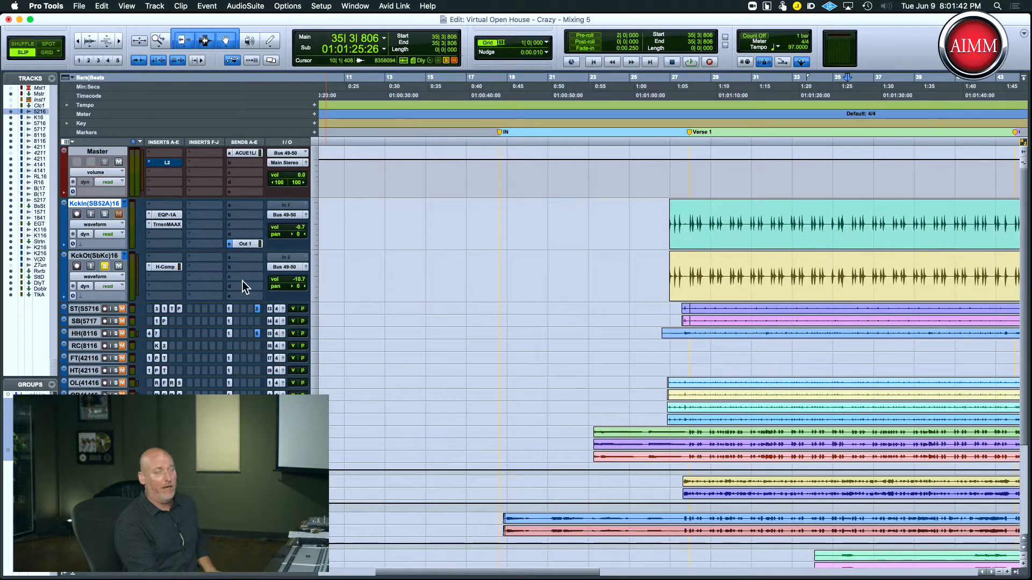
key("space")
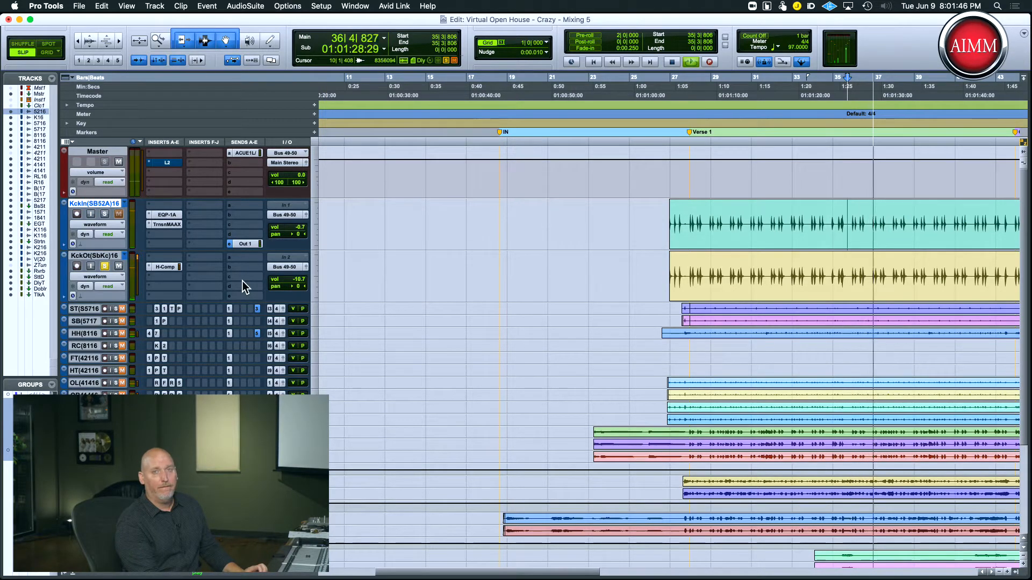
key("space")
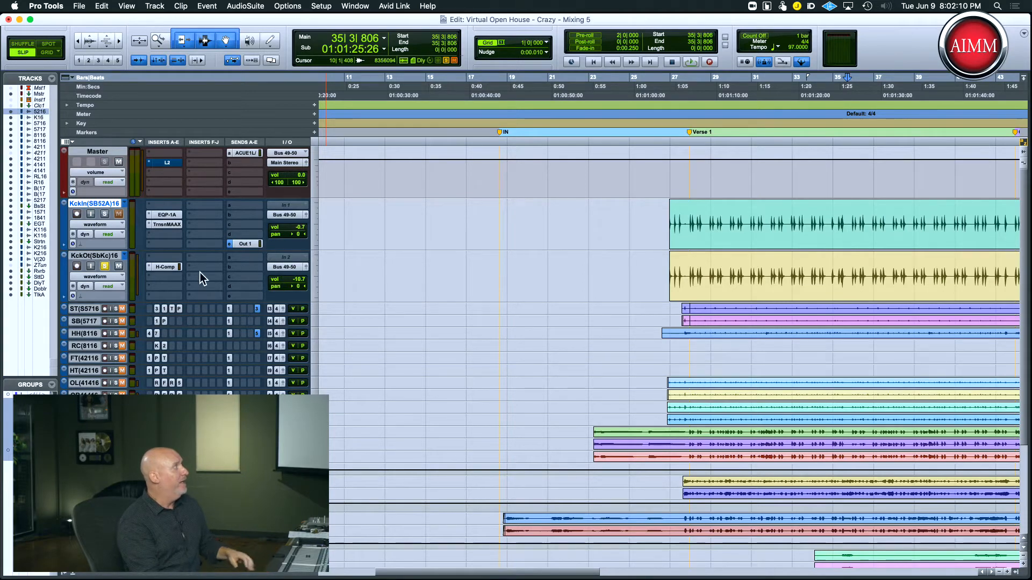
Step: Open the KckOt track's H-Comp insert clear of the track controls and set the track's volume to -0.7
left_click(160, 266)
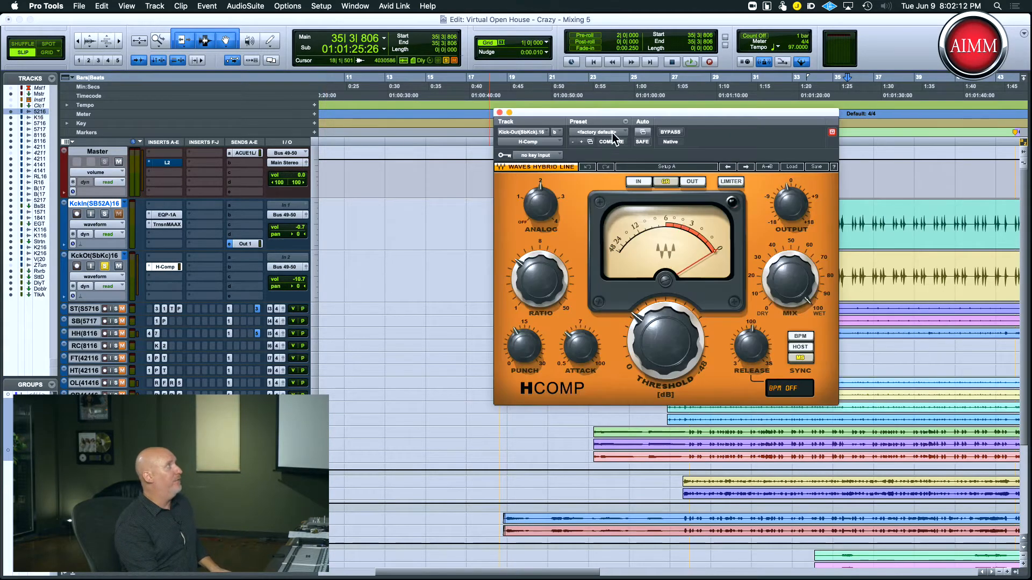
left_click_drag(636, 115, 784, 107)
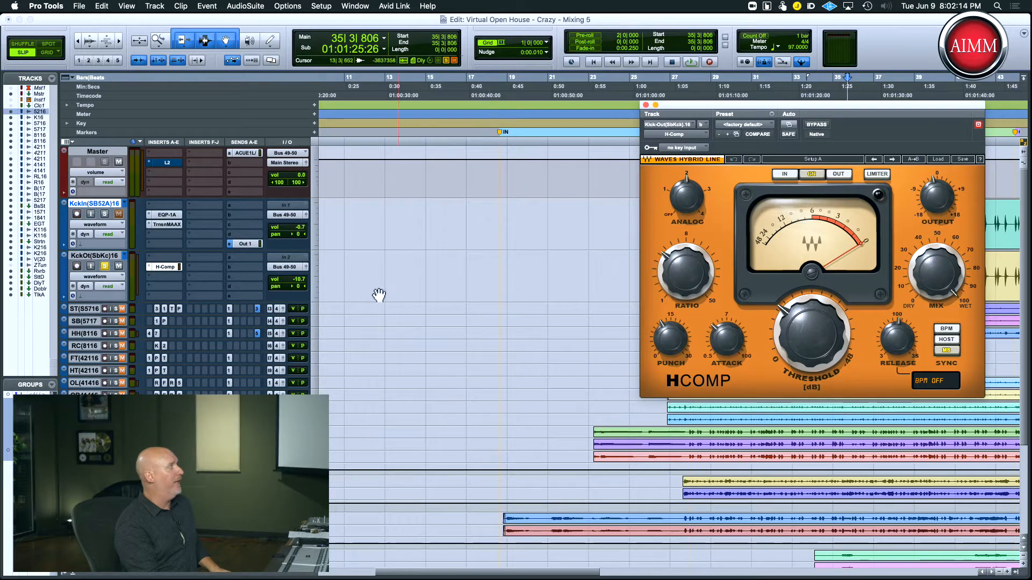
left_click(296, 281)
Step: Play the soloed KckOt track, comparing its sound with the H-Comp compressor active and bypassed
key("space")
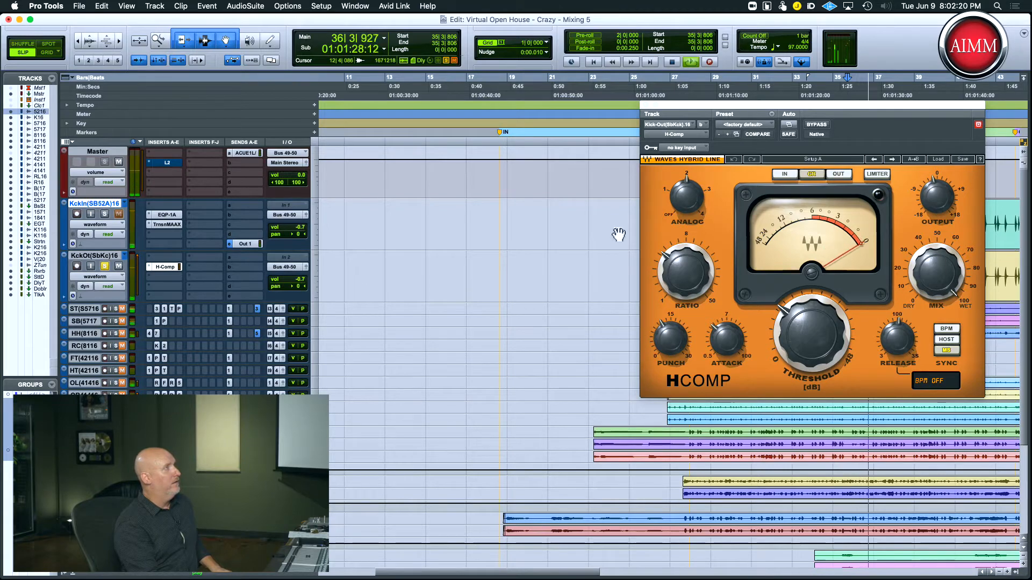
left_click(821, 128)
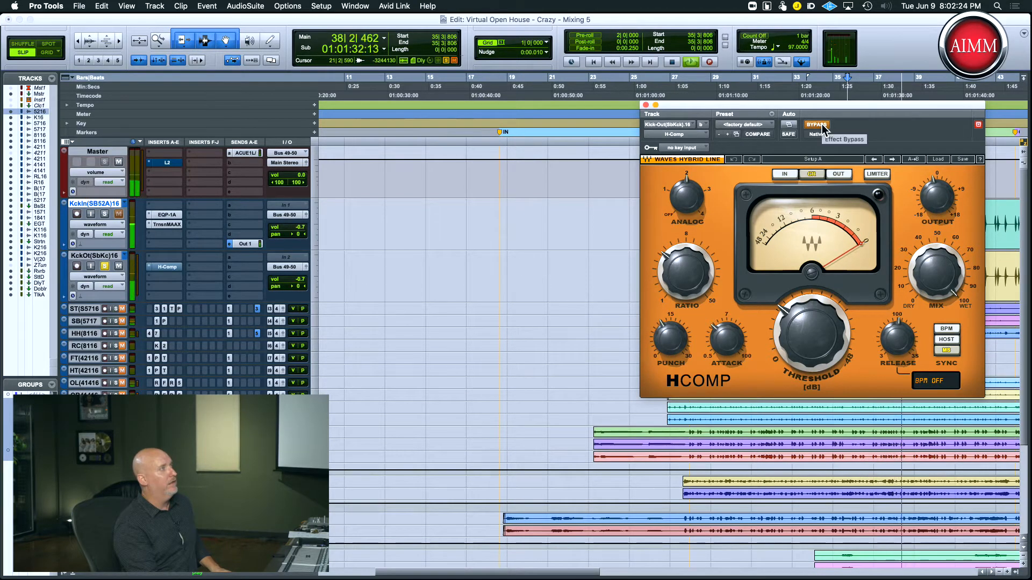
key("space")
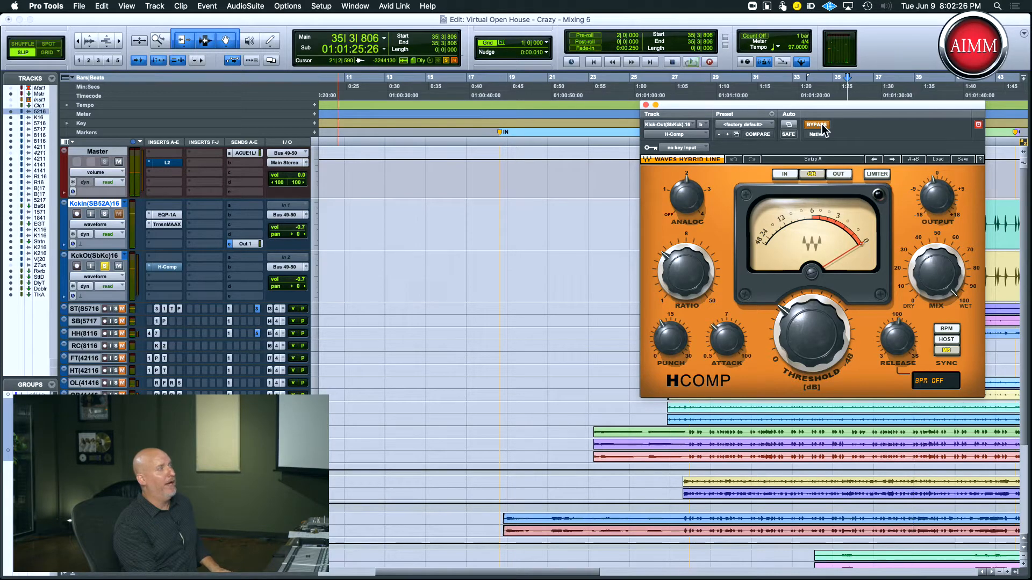
key("space")
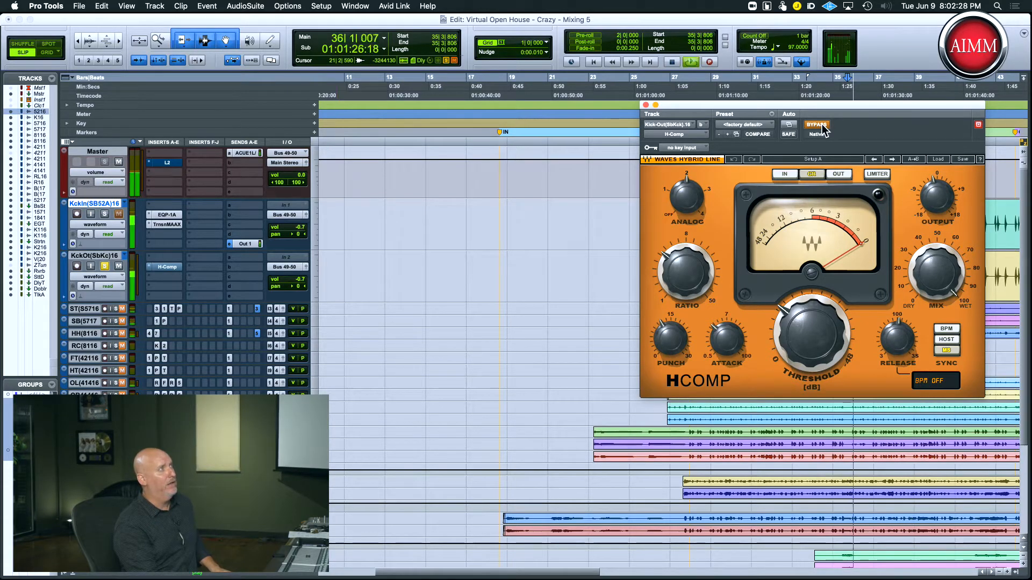
left_click(820, 127)
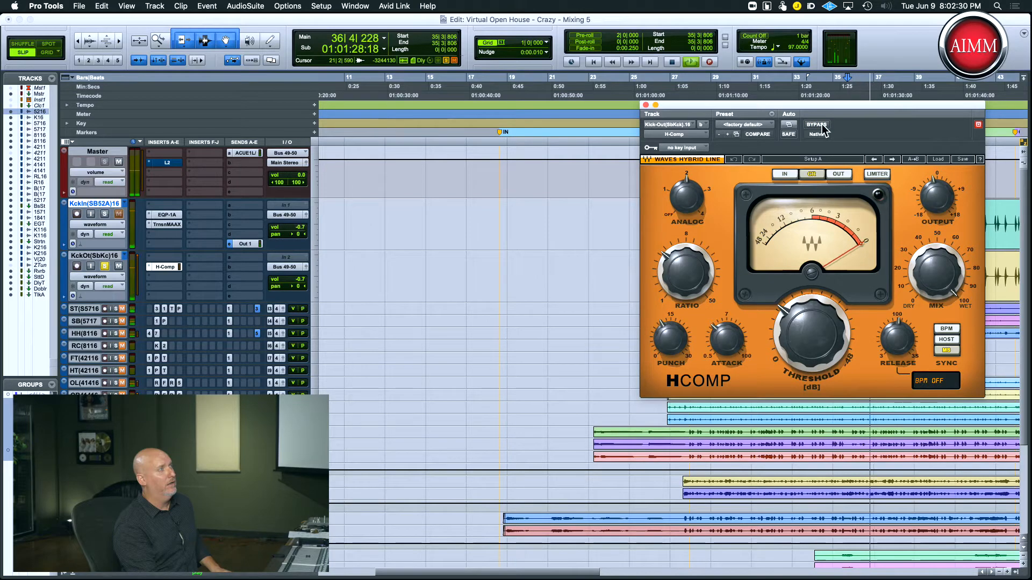
key("space")
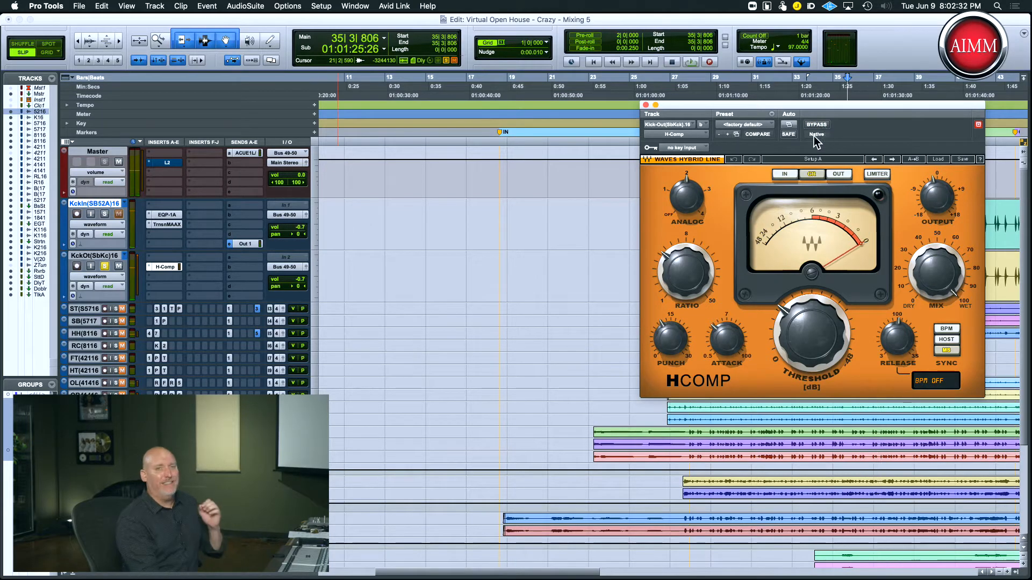
Step: Unsolo the KckOt track, check H-Comp's Threshold setting, and close the compressor window
left_click(104, 267)
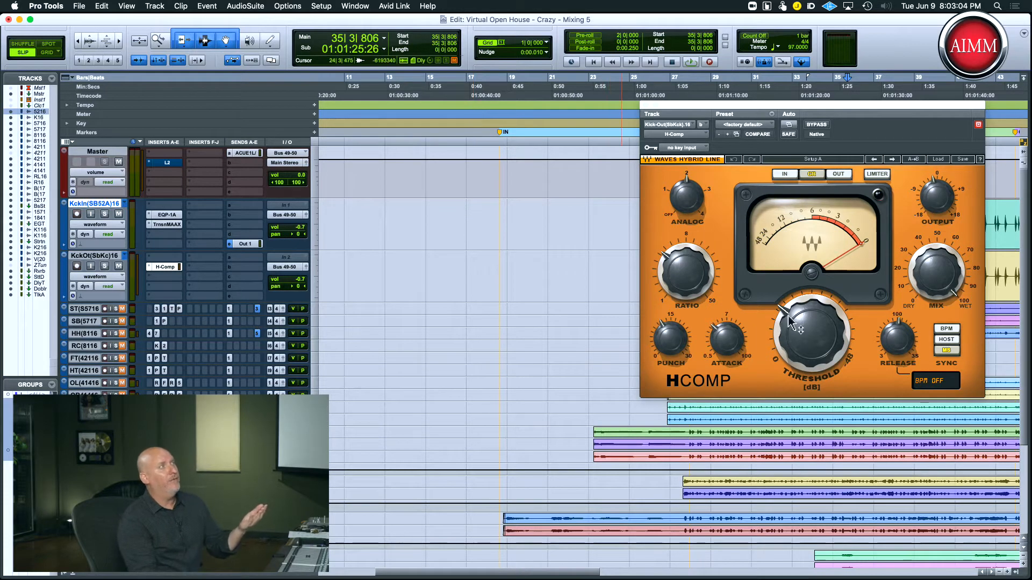
mouse_move(798, 334)
mouse_move(798, 330)
left_mouse_down()
mouse_move(798, 358)
mouse_move(798, 330)
left_mouse_up()
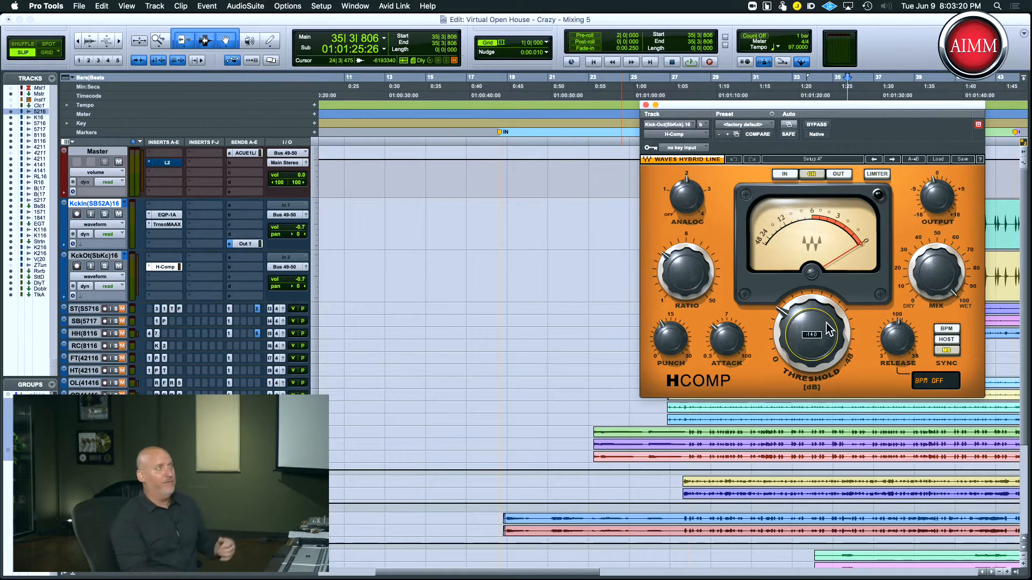
left_click(646, 105)
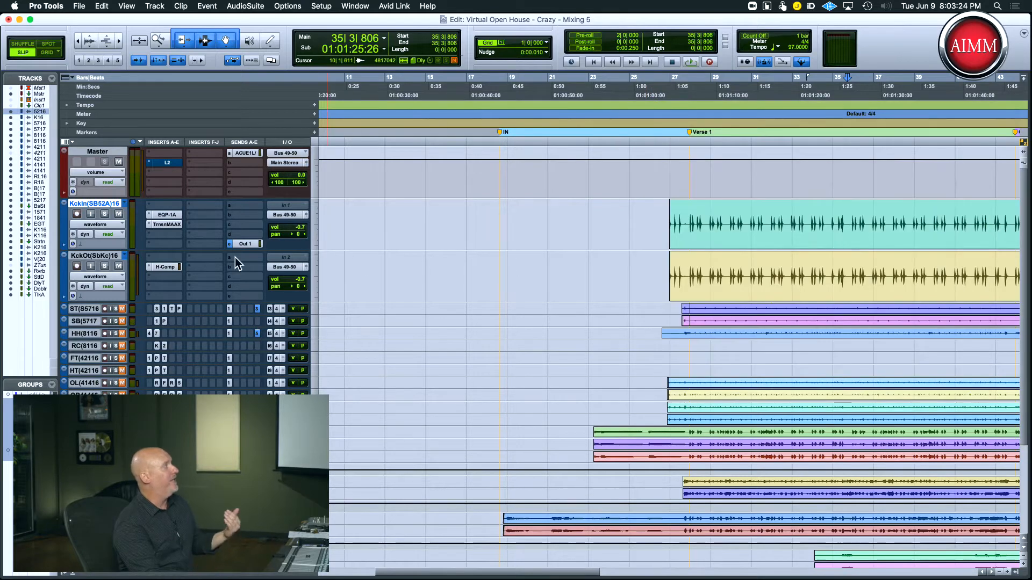
Step: Solo both kick tracks and compare their combined playback with the EQP-1A, Transient Master and H-Comp inserts bypassed and active
left_click(104, 214)
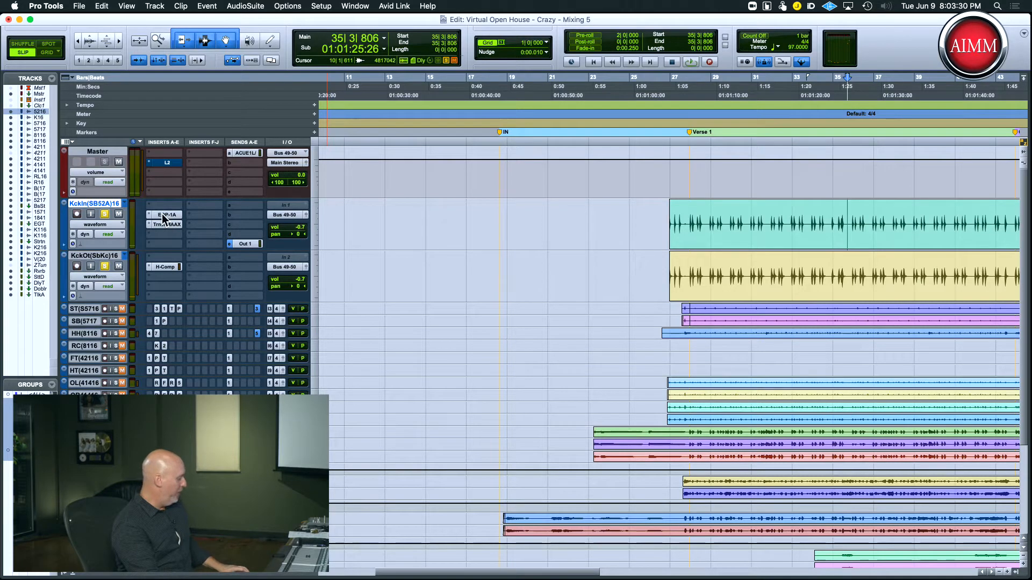
key("space")
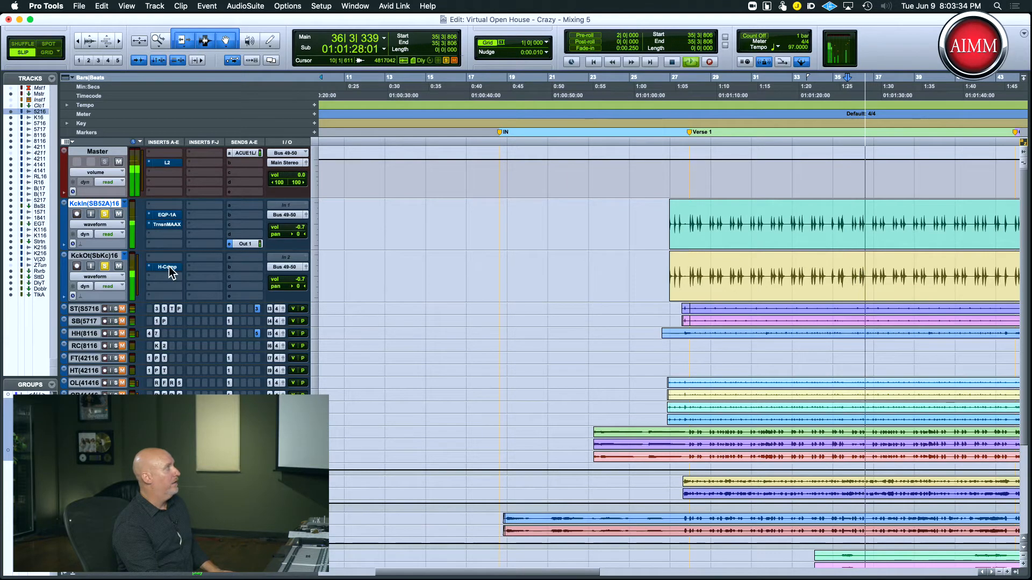
key("space")
key("space")
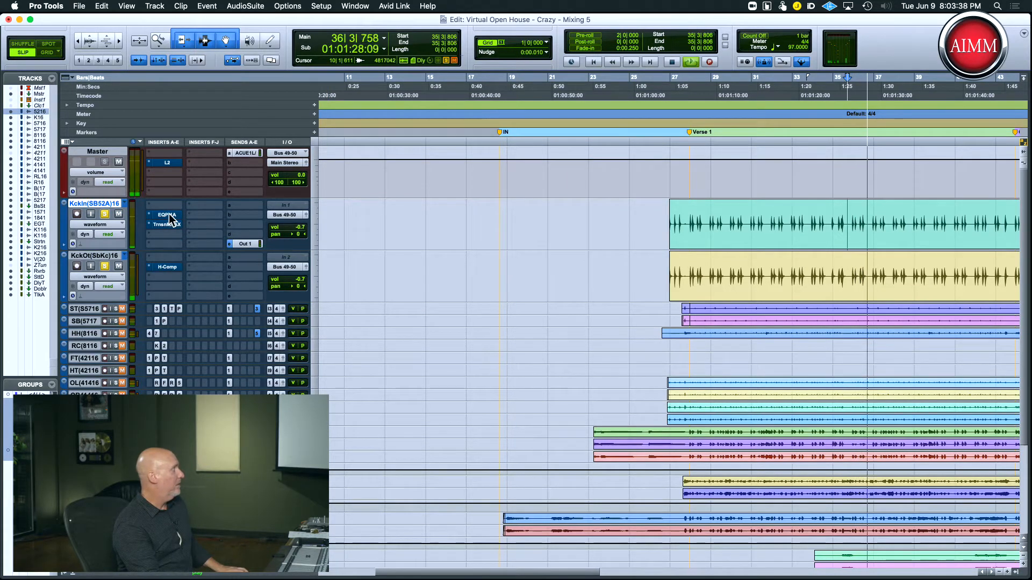
left_click(168, 215, "super")
left_click(168, 225, "super")
left_click(168, 266, "super")
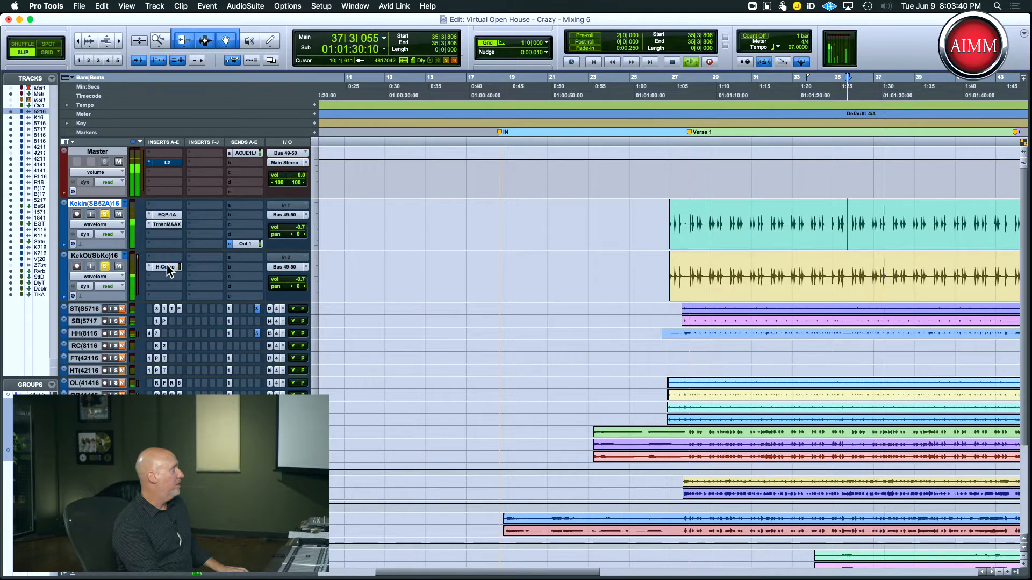
key("space")
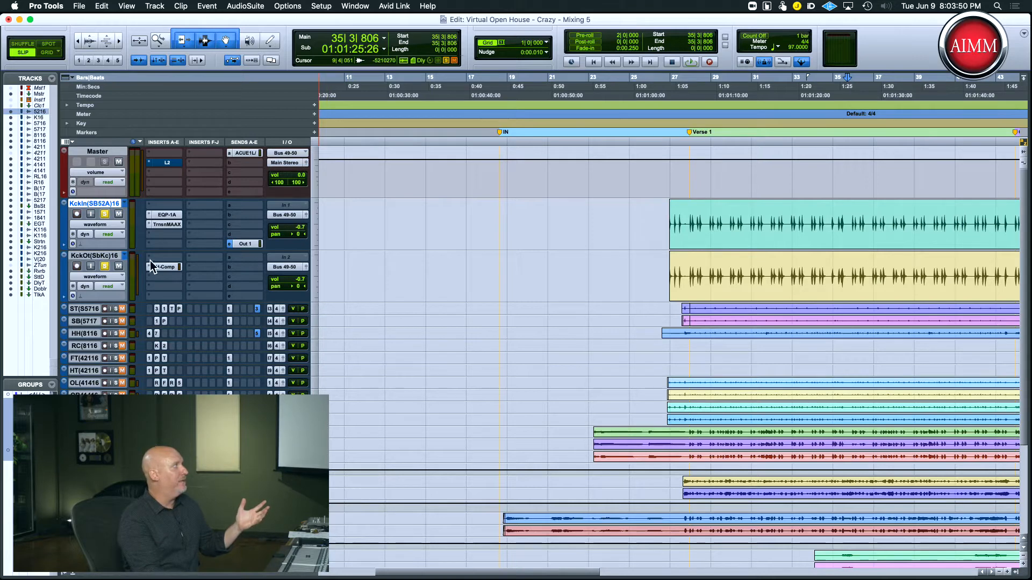
Step: Unsolo both kick tracks and enlarge the top and bottom snare tracks to large height
left_click(105, 266)
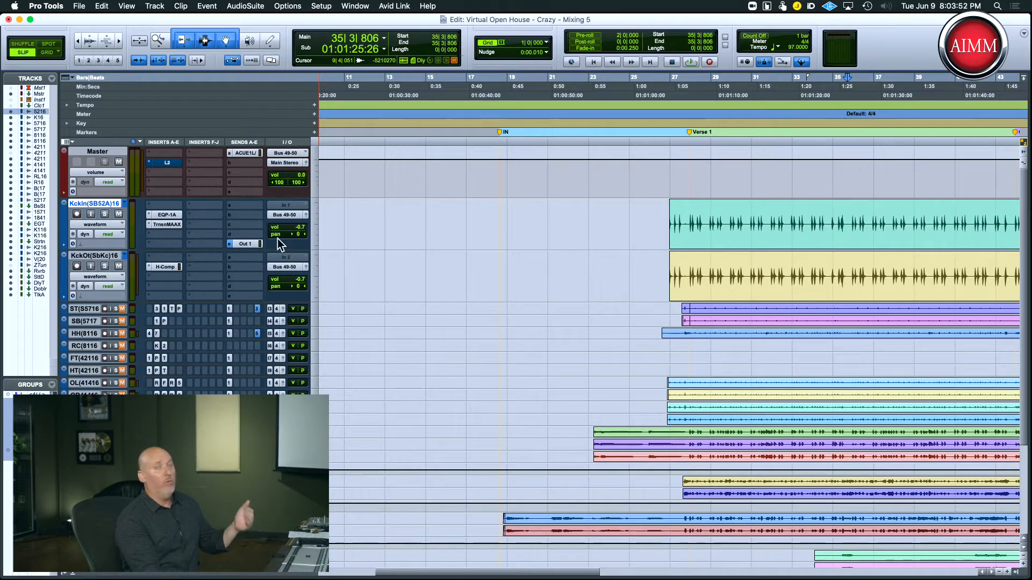
left_click(313, 309)
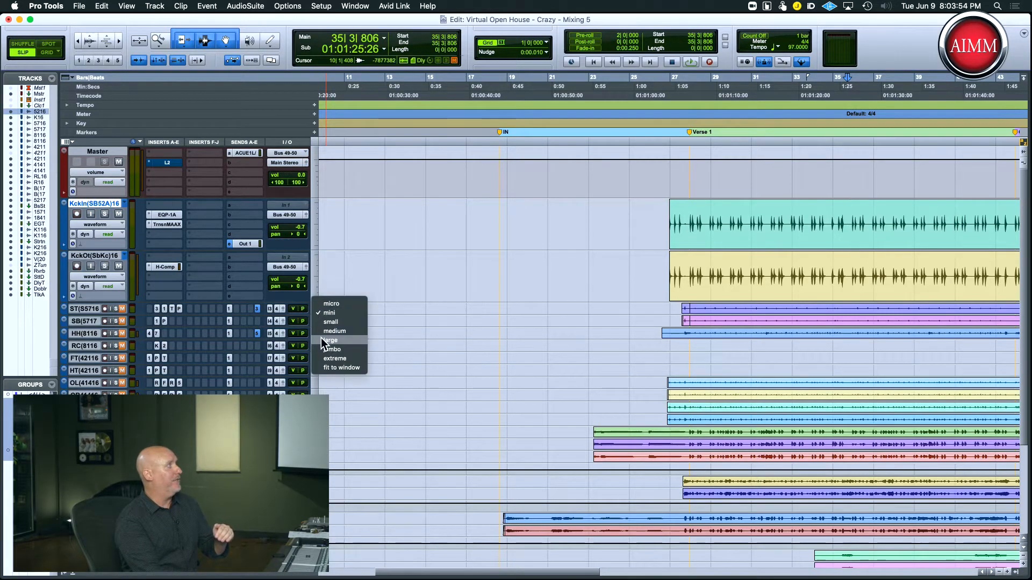
left_click(417, 319)
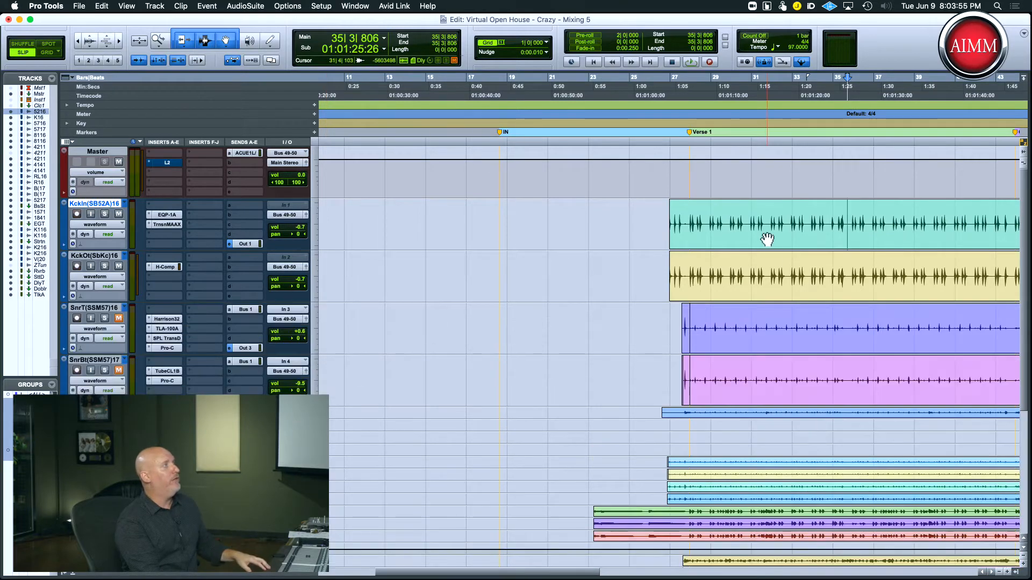
Step: Select the KckIn and KckOt clips and inspect their starting edges up close to compare the two tracks' alignment
double_click(759, 209)
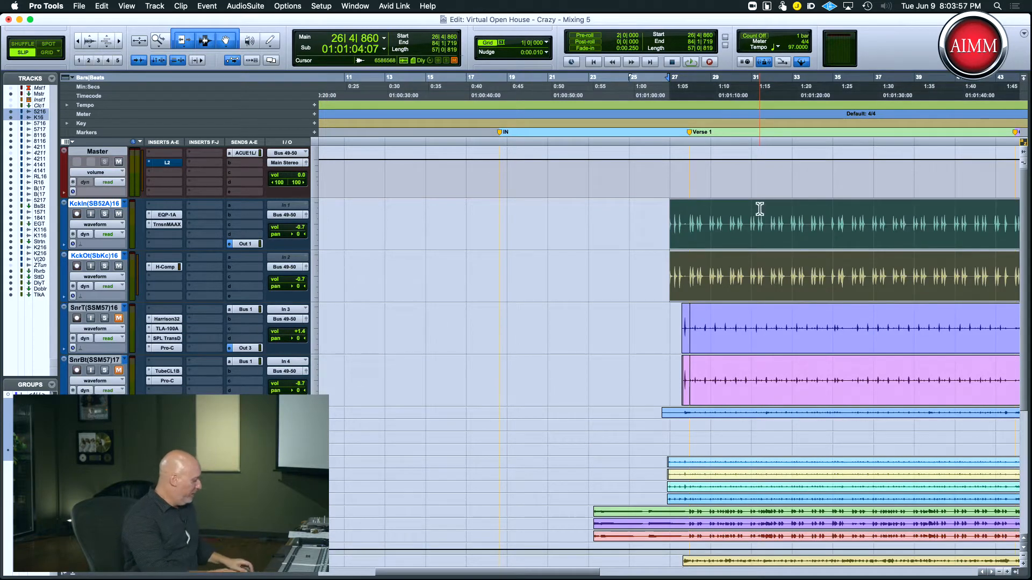
key("r")
key("r")
key("r")
key("r")
key("r")
key("r")
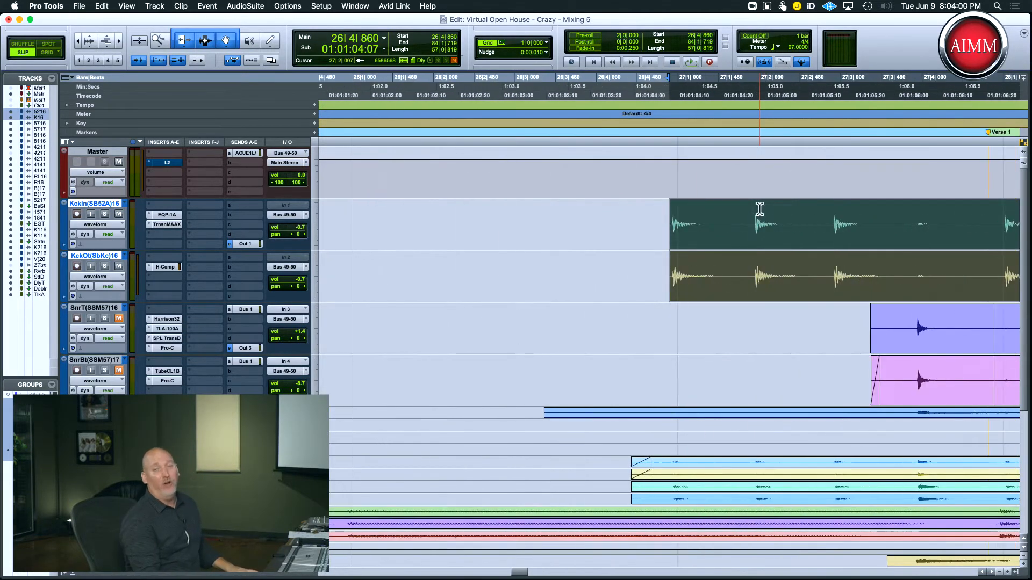
key("r")
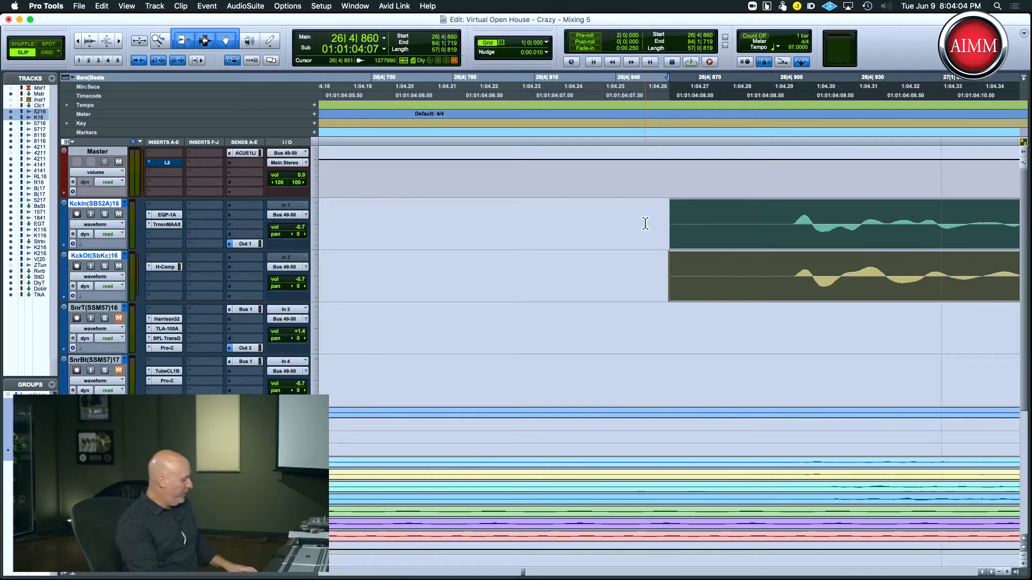
key("r")
key("r")
key("r")
key("r")
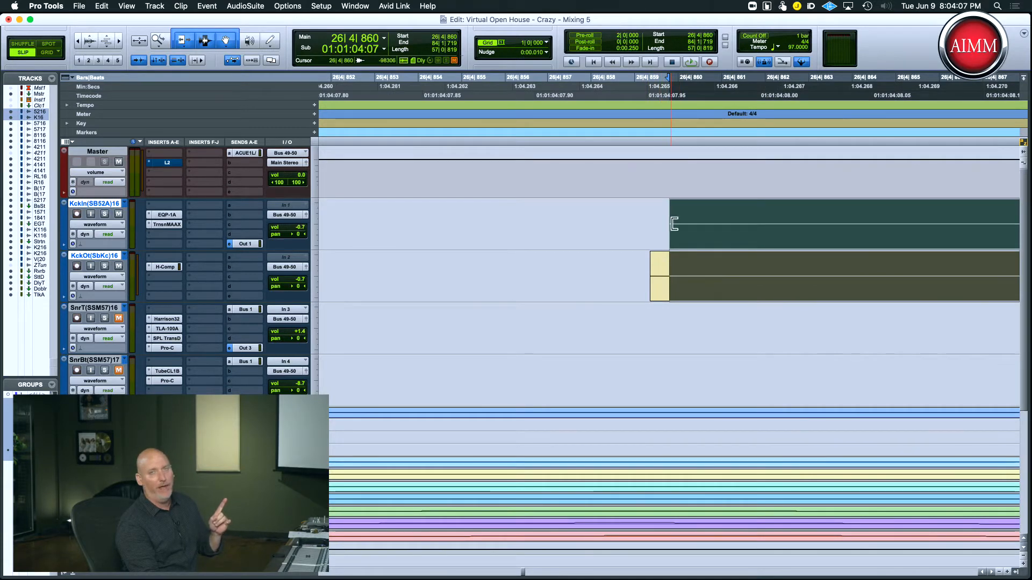
Step: Place the edit cursor at the start of the KckOt clip and compare the first hit's waveform on both kick tracks
left_click(645, 266)
key("r")
key("r")
key("r")
key("r")
key("r")
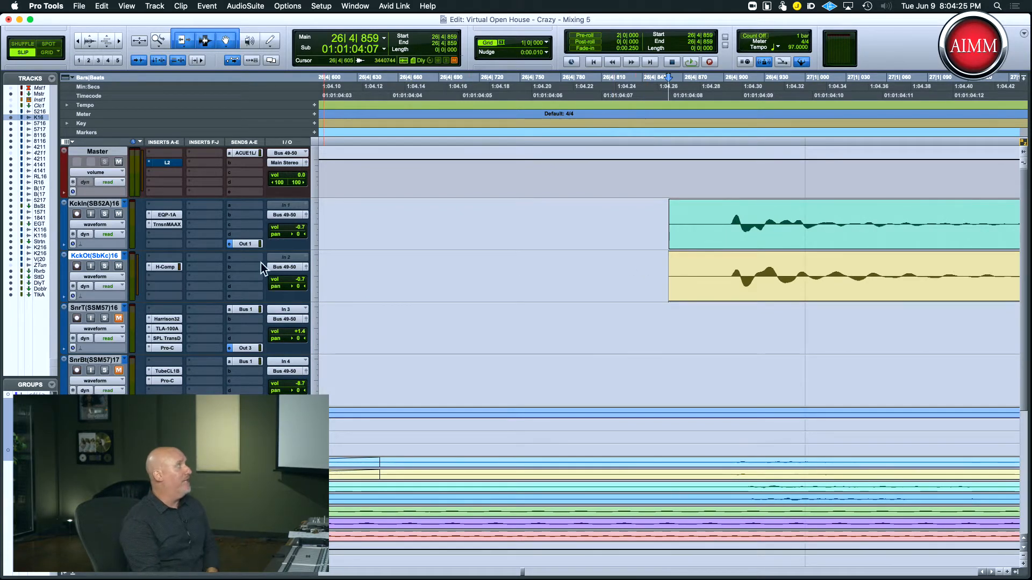
Step: Switch the KckOt track to the Kick - Out (SubKick).14 playlist and compare its first hit up close with KckIn
left_click(124, 255)
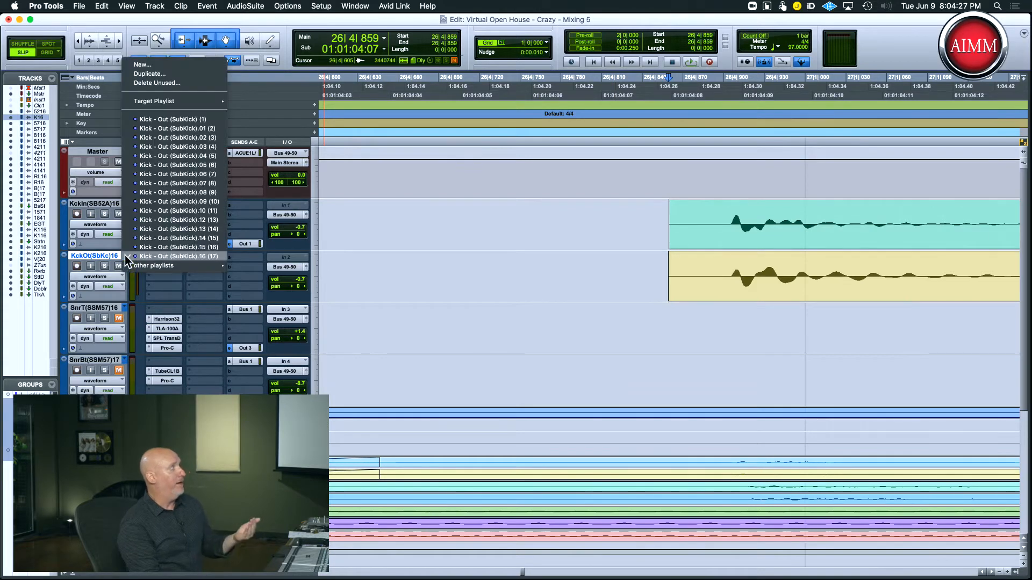
left_click(130, 238)
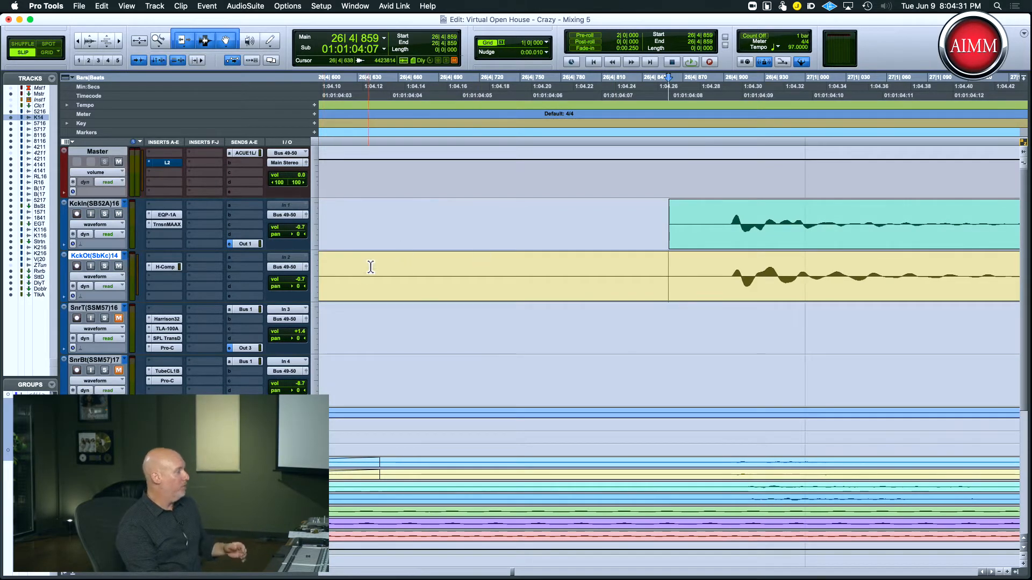
key("super+bracketright")
key("super+bracketright")
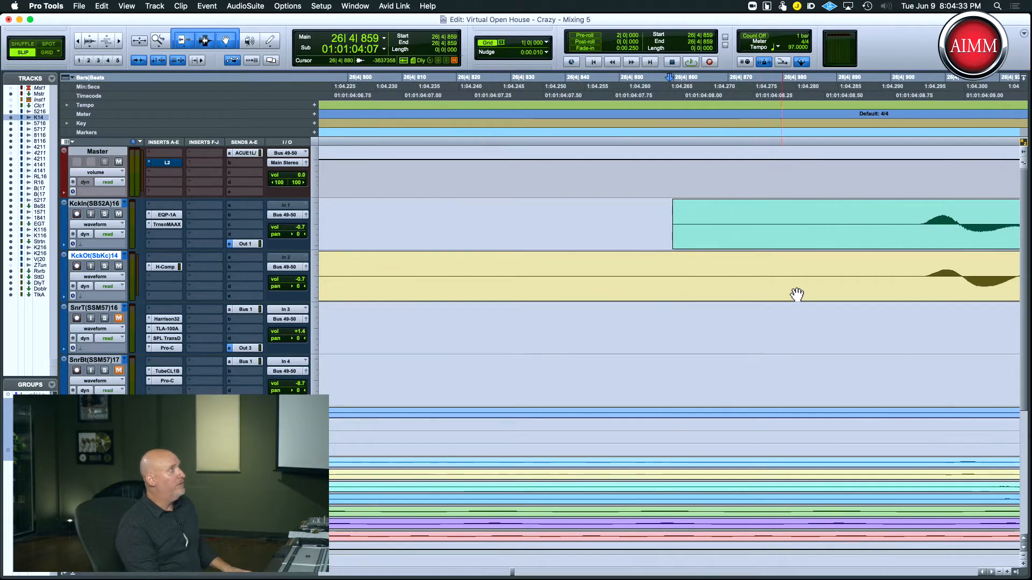
key("super+bracketright")
scroll(875, 302, "right", 10)
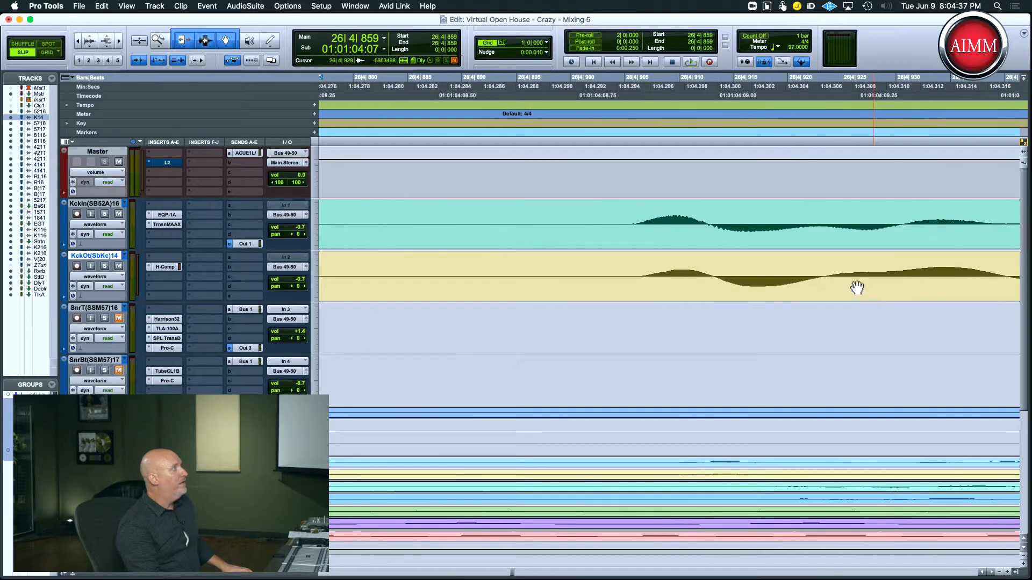
Step: Compare KckOt's Kick - Out (SubKick).13 playlist against the KckIn waveform and return to playlist .14
left_click(125, 256)
left_click(132, 251)
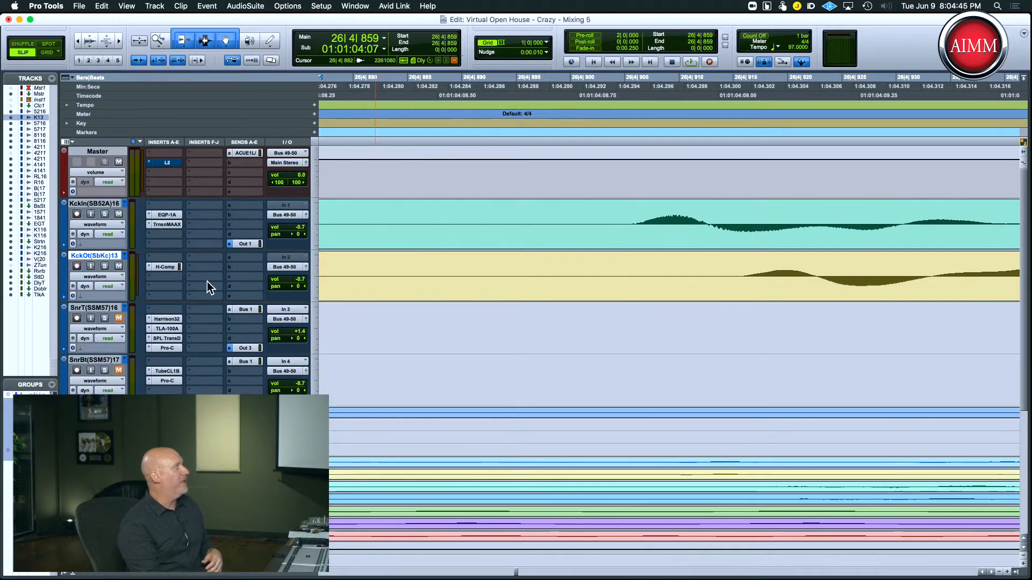
left_click(126, 256)
left_click(132, 269)
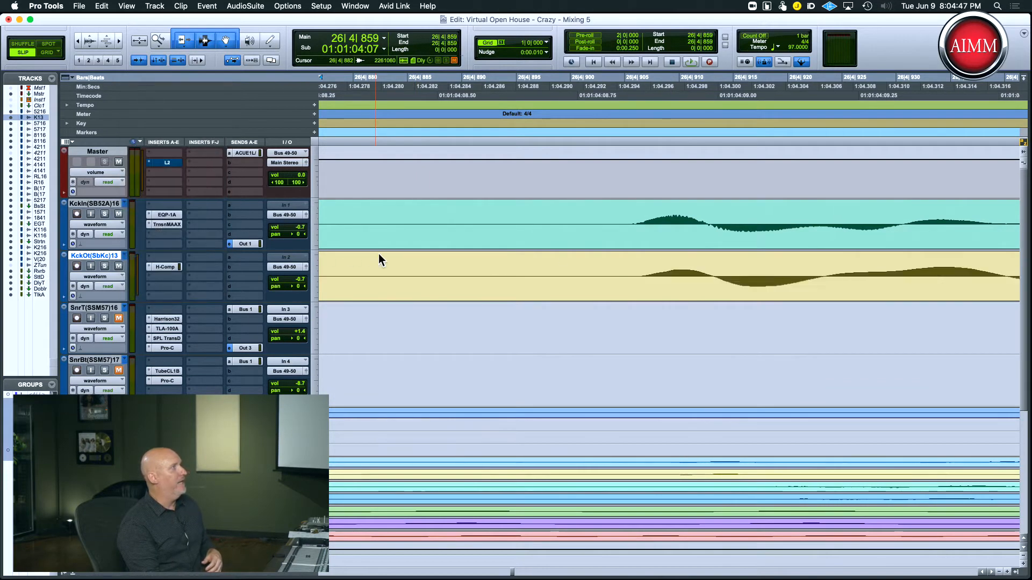
Step: Mark the first hit's zero crossing across both kick tracks, try shifting the KckOt clip slightly earlier, and undo the shift
left_click_drag(706, 223, 705, 272)
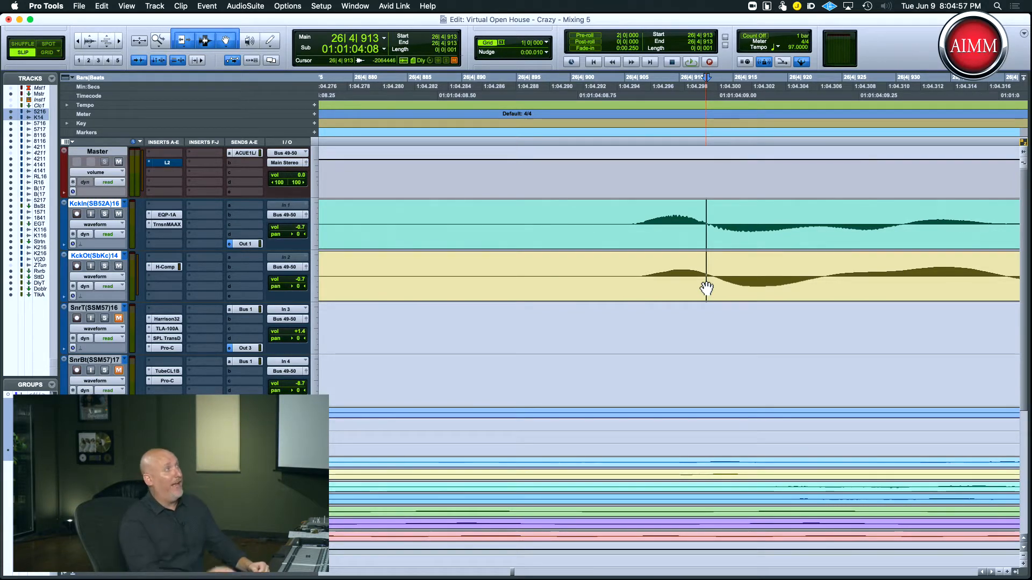
left_click(736, 291)
left_click_drag(725, 292, 723, 292)
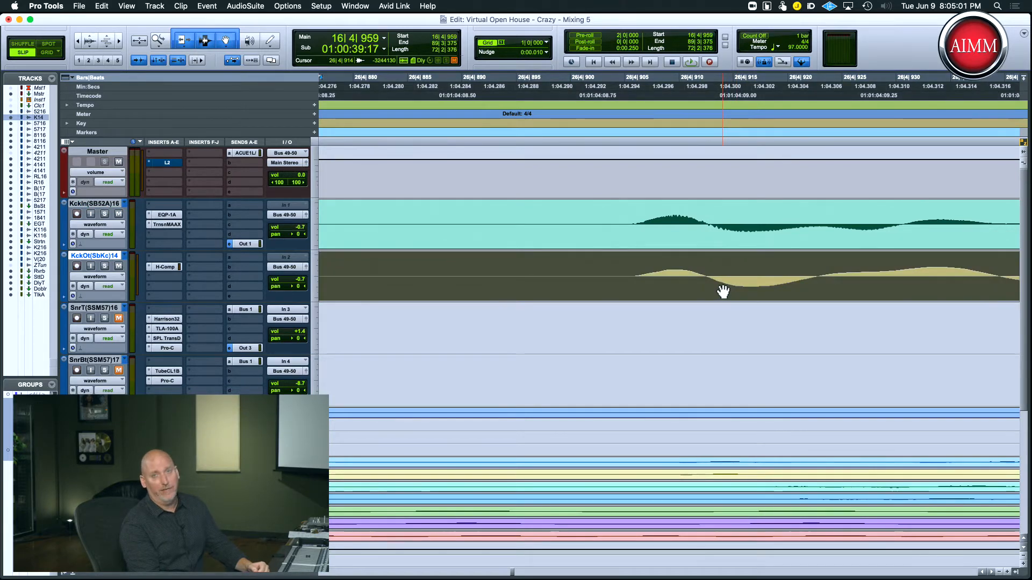
key("super+z")
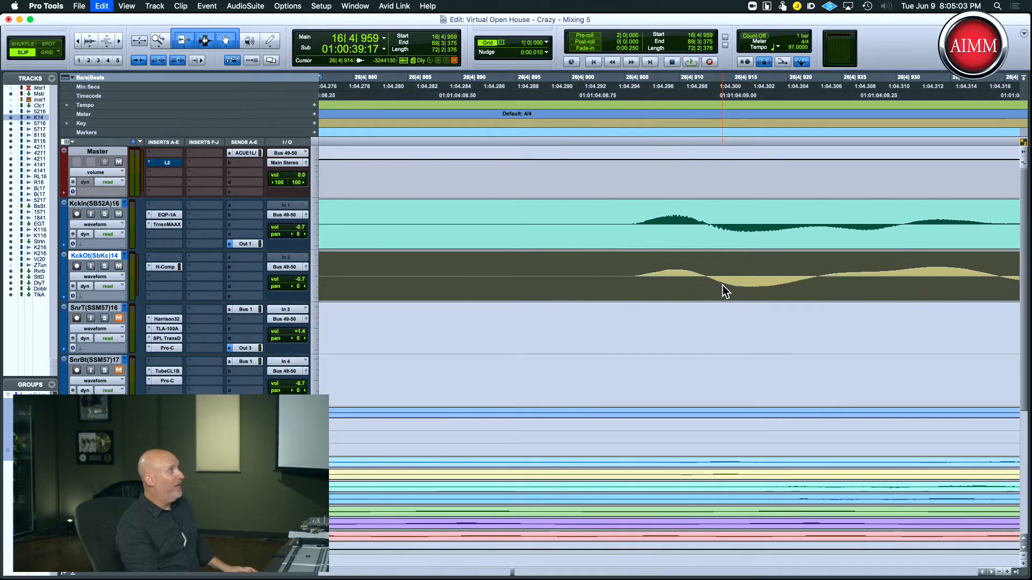
Step: Switch the KckOt track back to the Kick - Out (SubKick).16 playlist and review both kick tracks around Verse 1
left_click(123, 256)
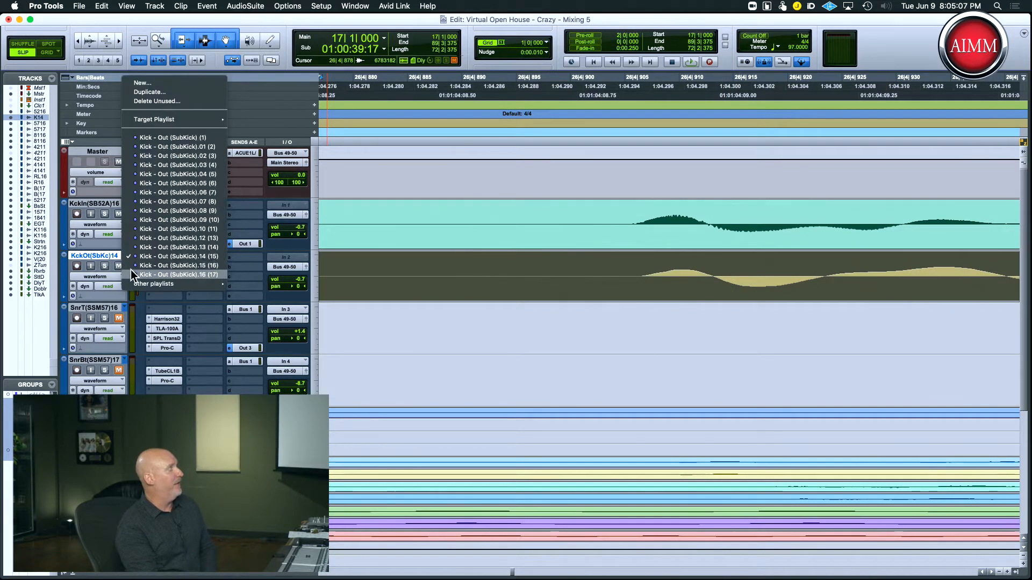
left_click(133, 274)
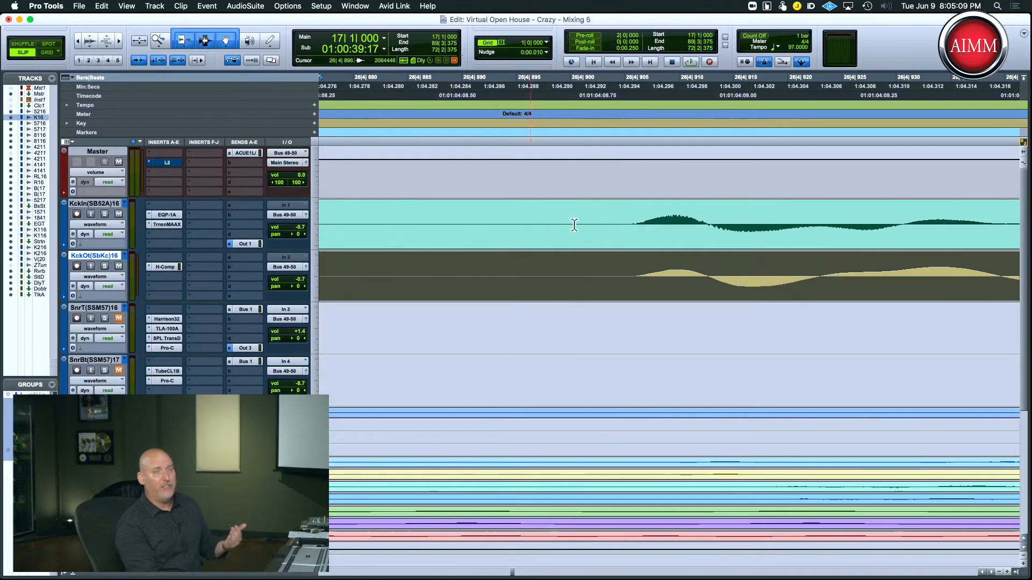
key("r")
key("r")
key("r")
key("r")
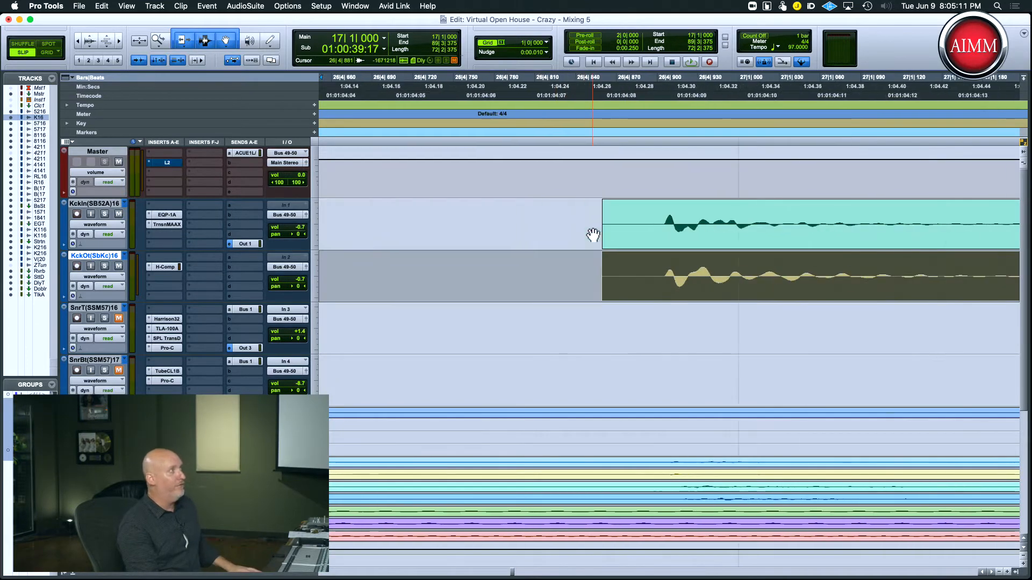
key("r")
key("r")
key("r")
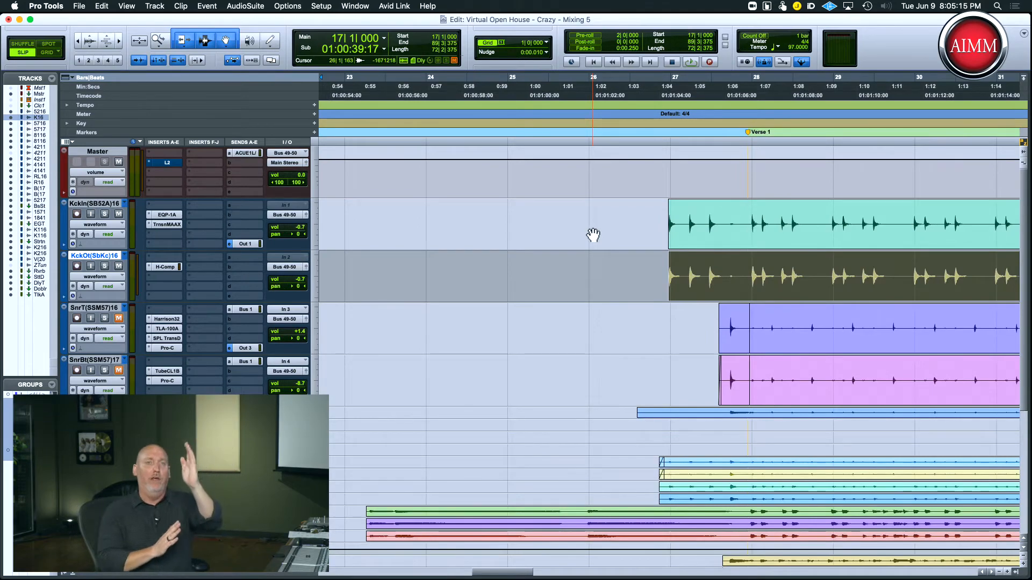
Step: Inspect the alignment of the first kick hit up close on the KckIn and KckOt tracks
key("t")
key("t")
key("t")
key("t")
key("t")
key("t")
key("t")
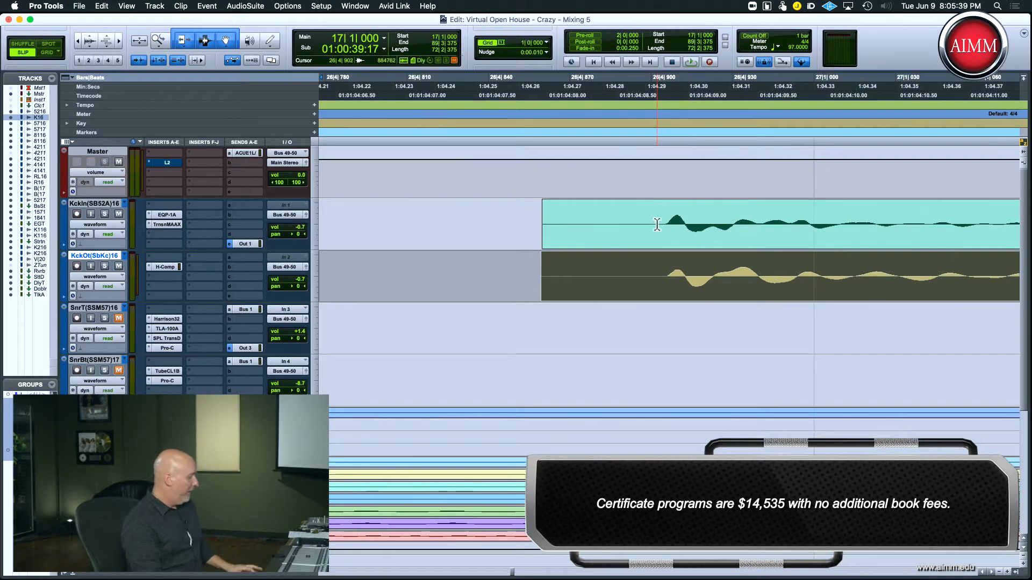
key("r")
key("r")
key("r")
key("r")
key("r")
key("r")
key("r")
key("r")
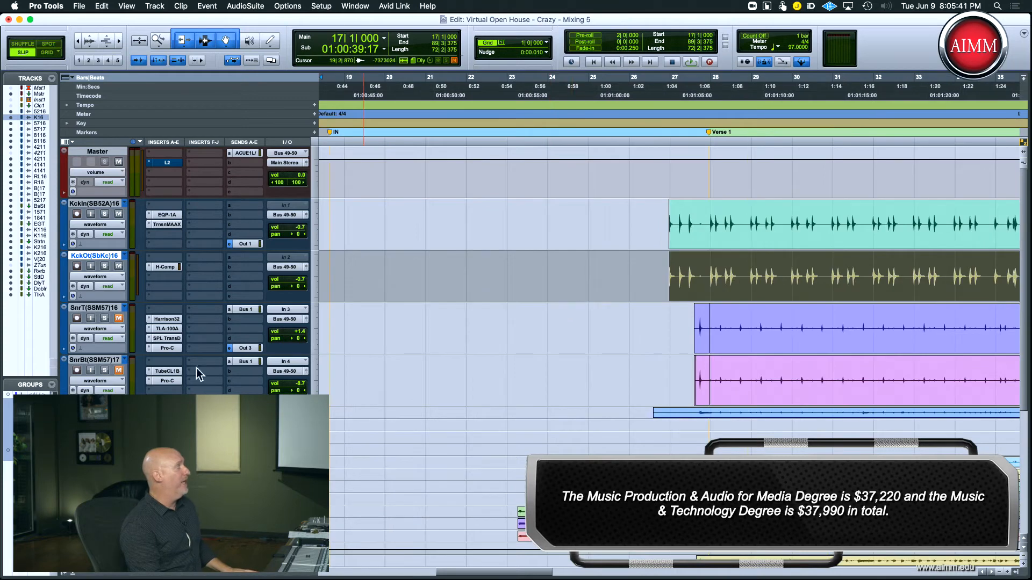
Step: Solo and unmute the top snare track, and reduce both kick tracks to mini height
left_click(103, 315)
left_click(119, 319)
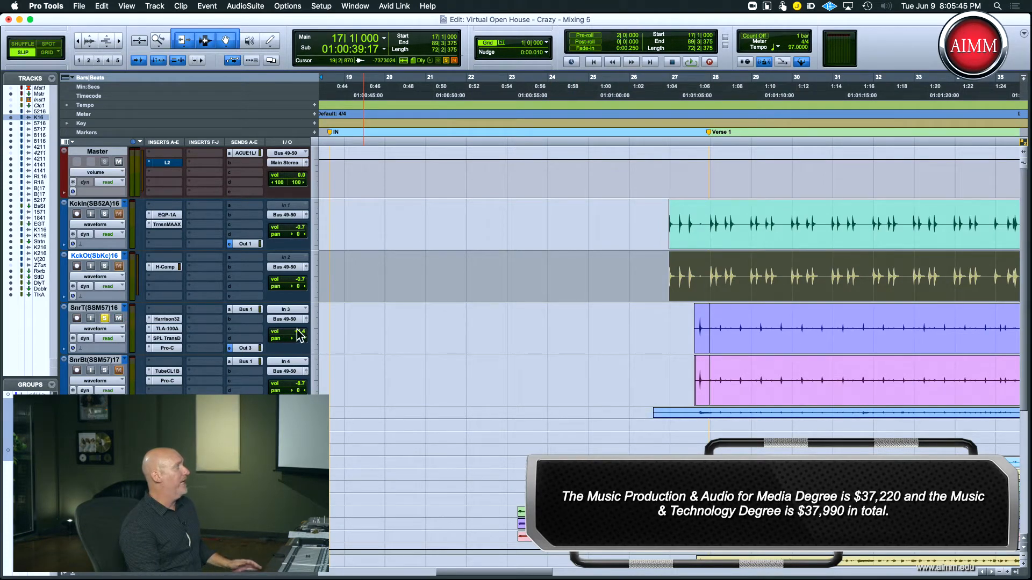
left_click(313, 295)
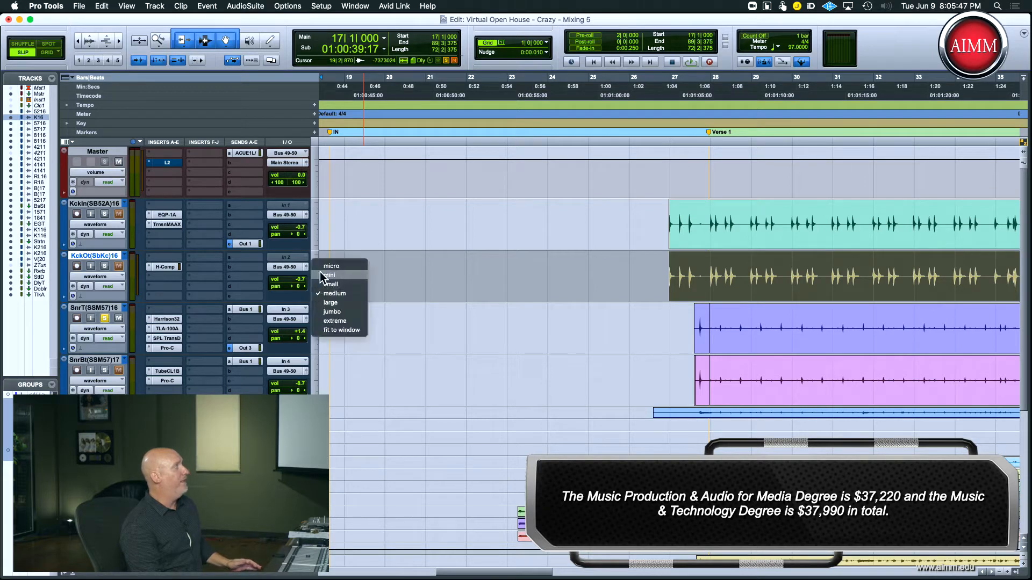
left_click(320, 272)
left_click(316, 222)
left_click(328, 204)
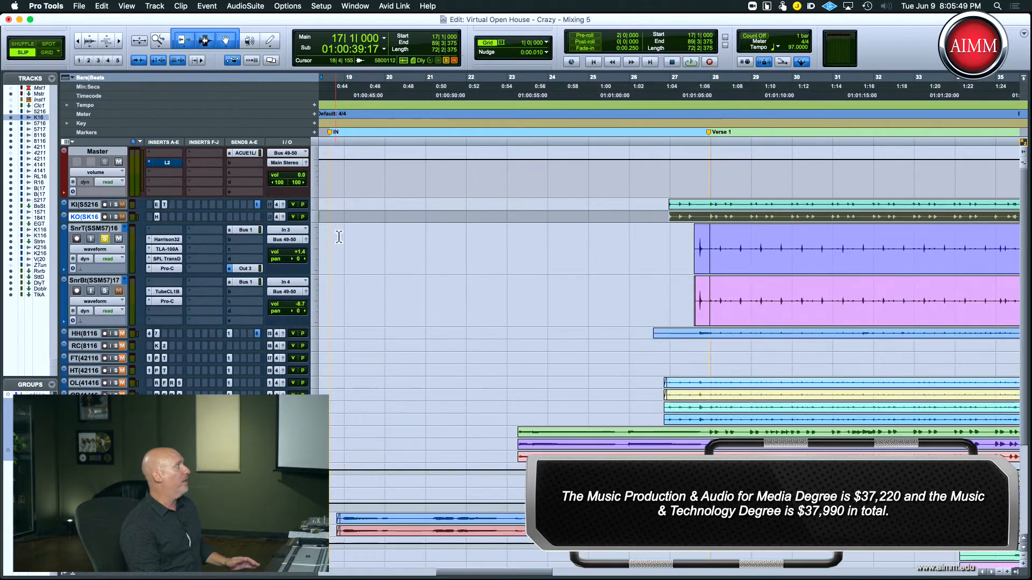
Step: Set the top and bottom snare tracks to large height
left_click(317, 251)
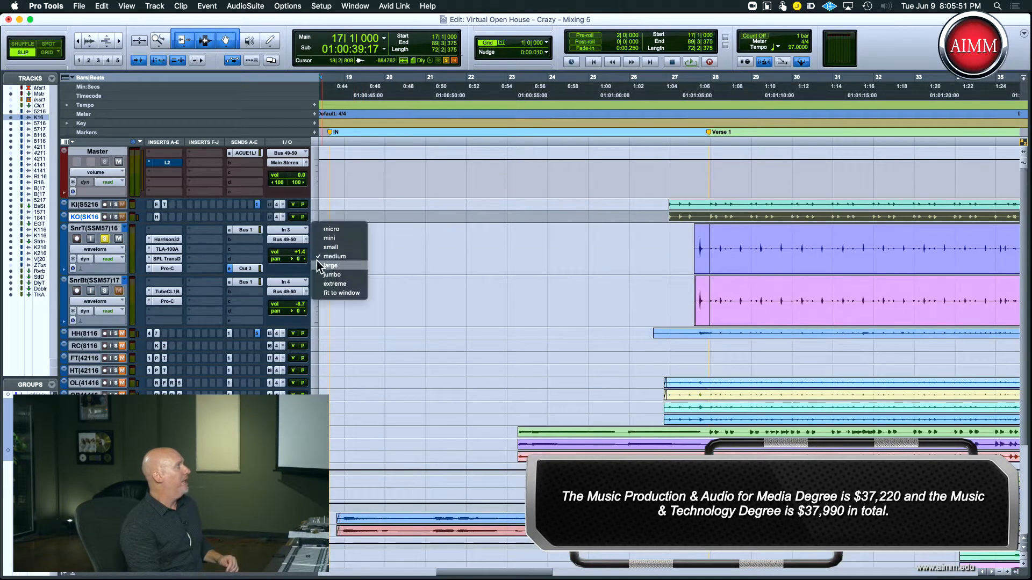
left_click(320, 267)
left_click(317, 337)
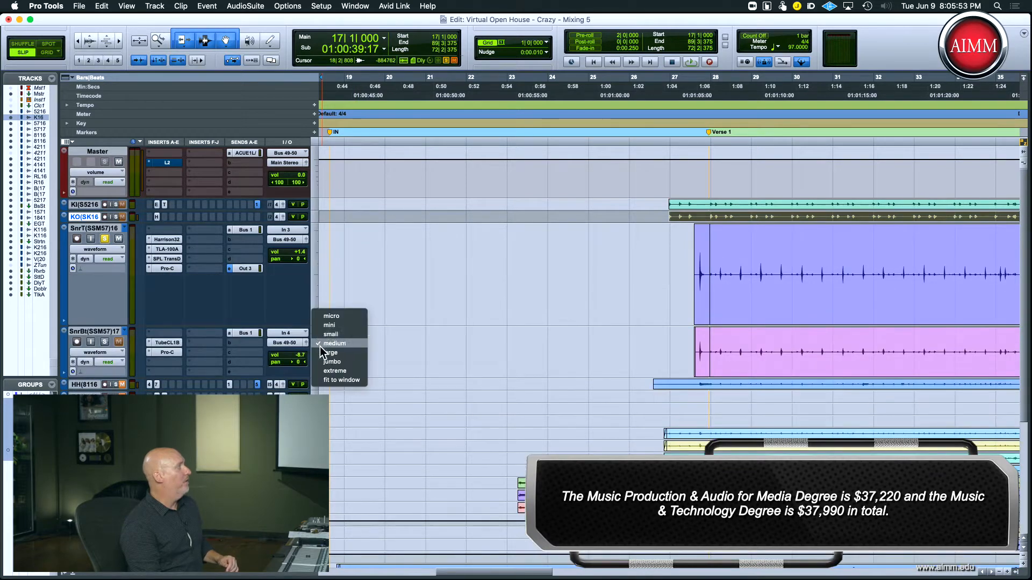
left_click(320, 353)
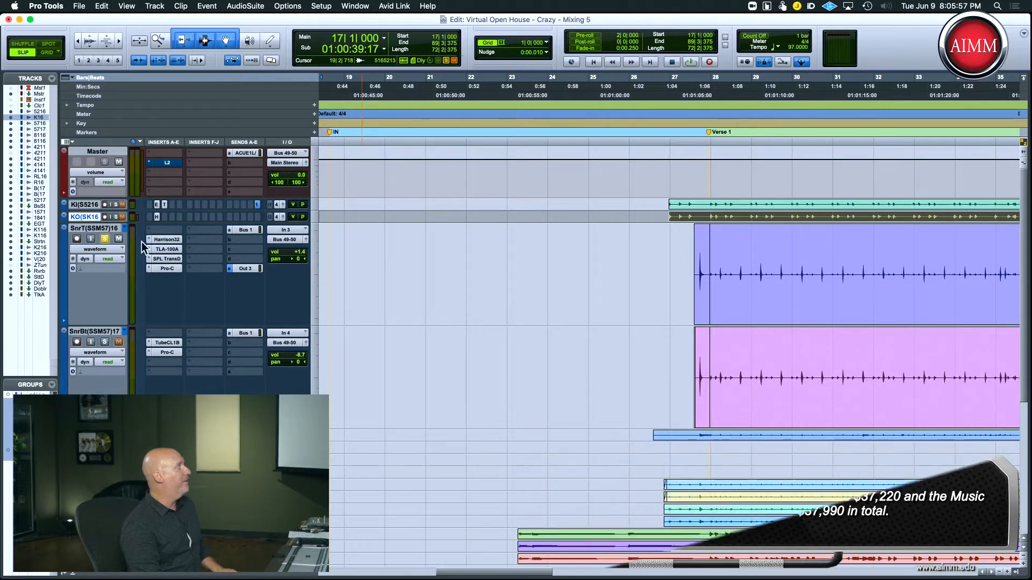
Step: Unsolo the top snare, solo the KckIn track, and audition it from 28|4|626 in Verse 1
left_click(104, 238)
left_click(116, 205)
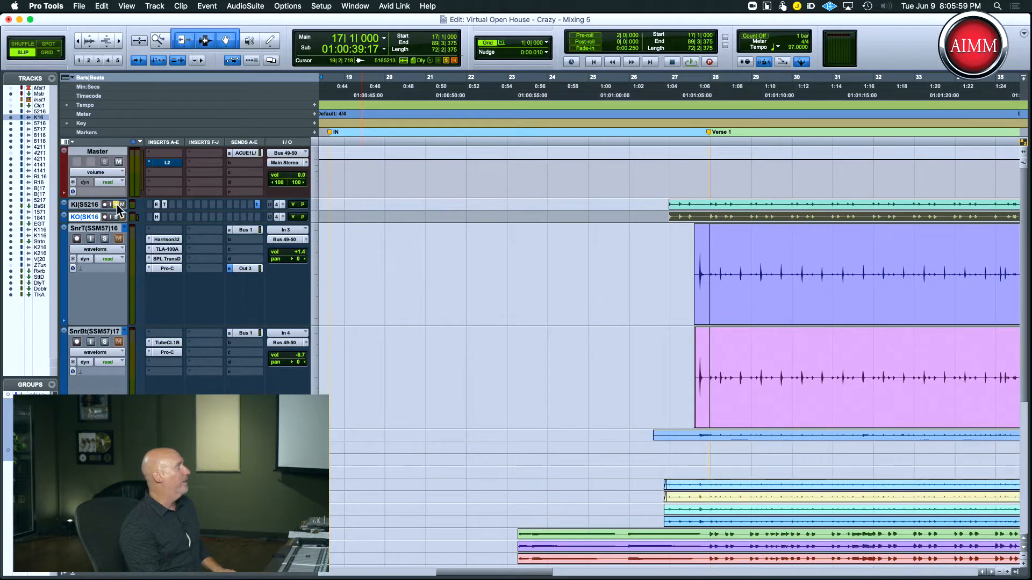
left_click(747, 201)
key("space")
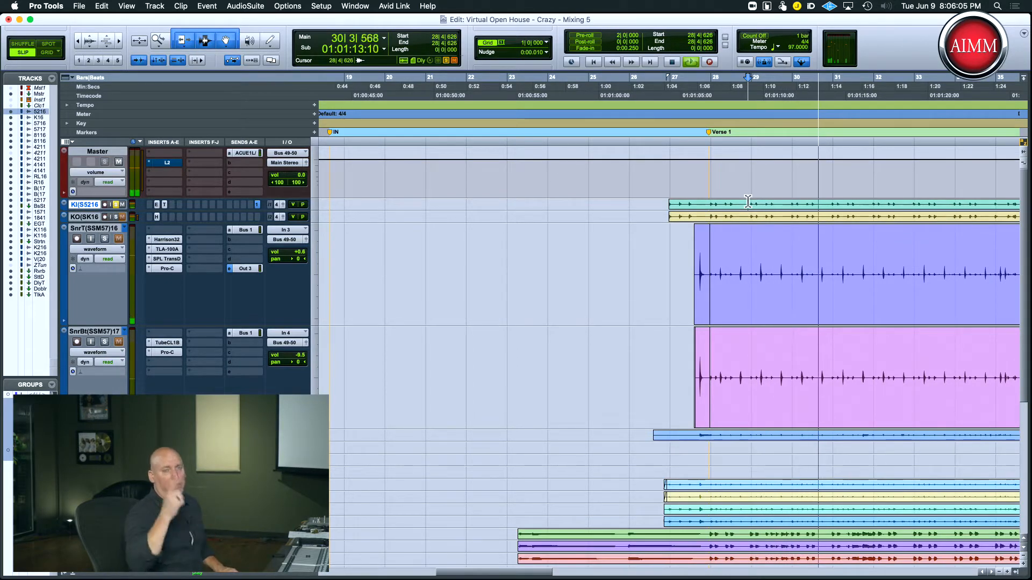
key("space")
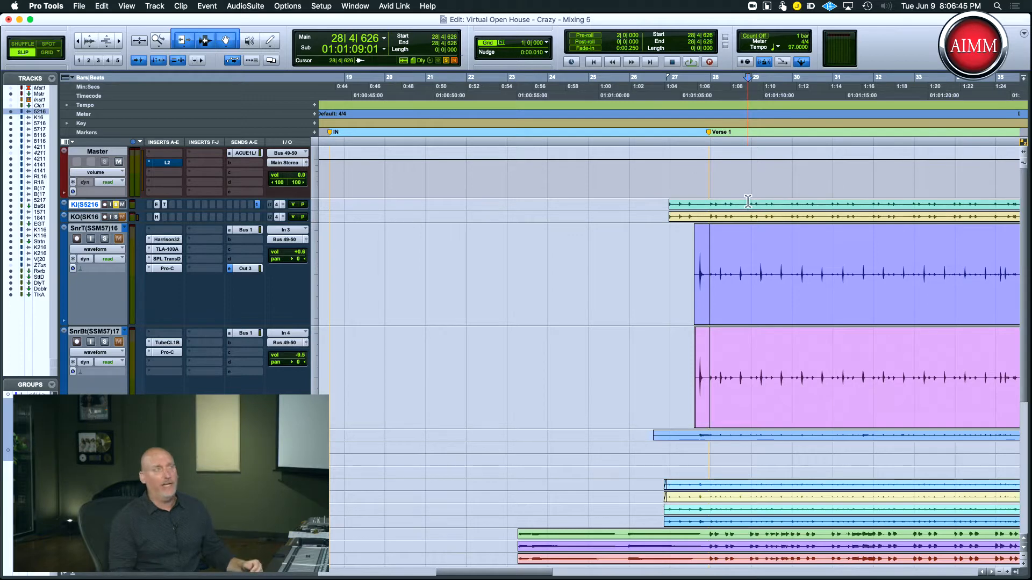
Step: Solo the top snare track in place of the kick and audition it from 28|4|626
key("t")
key("t")
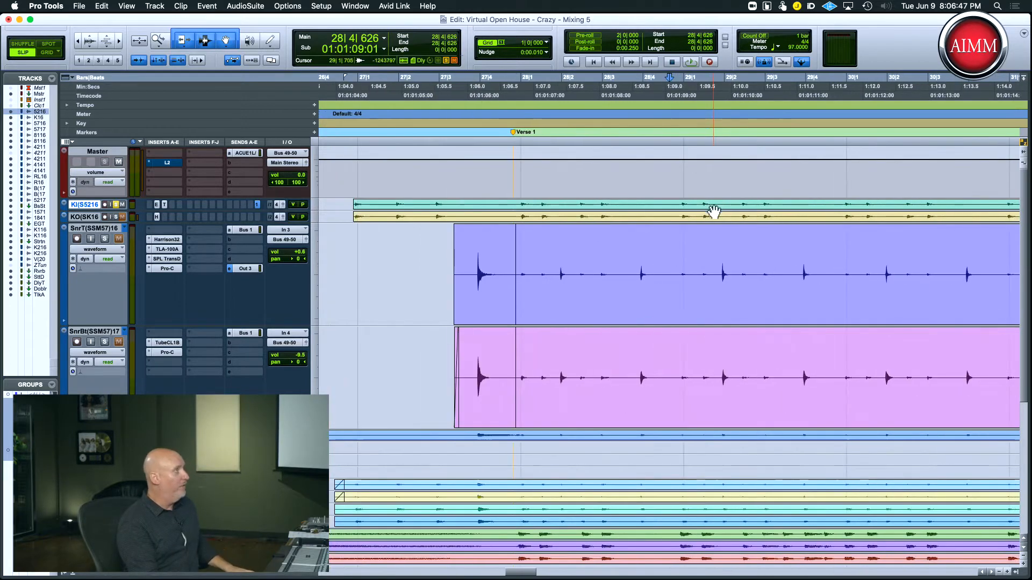
left_click(107, 238)
key("space")
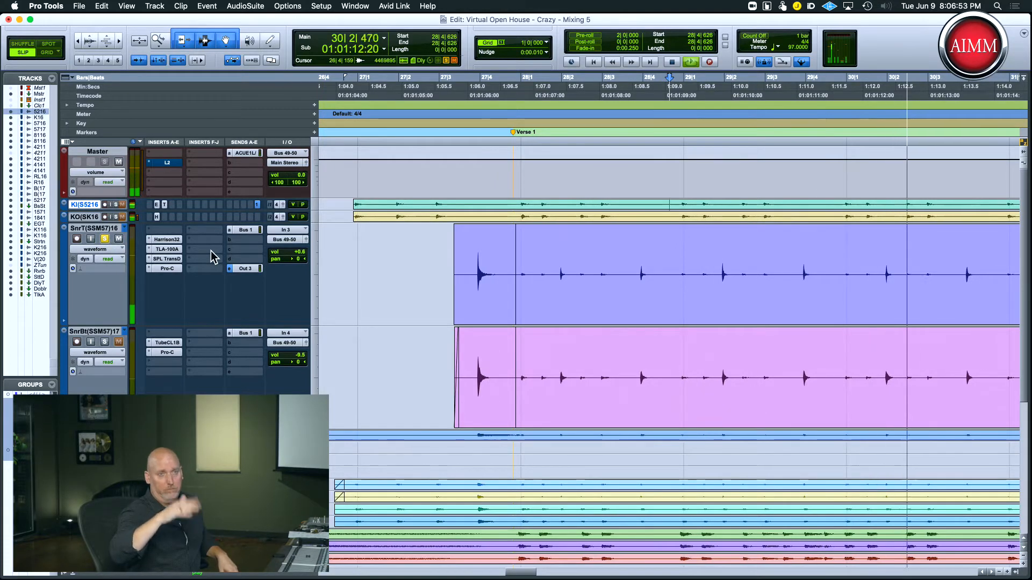
key("space")
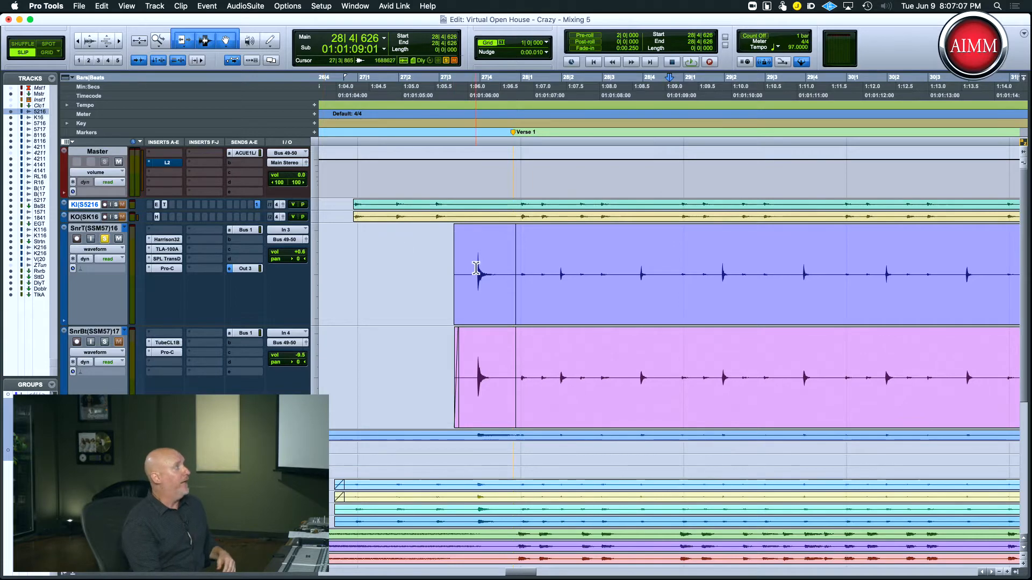
Step: Place the edit cursor on the first top snare hit at 27|3|915 and compare both snare waveforms up close
left_click(478, 267)
key("super+bracketright")
key("super+bracketright")
key("super+bracketright")
key("super+bracketright")
key("super+bracketright")
key("super+bracketright")
key("super+bracketright")
key("super+bracketright")
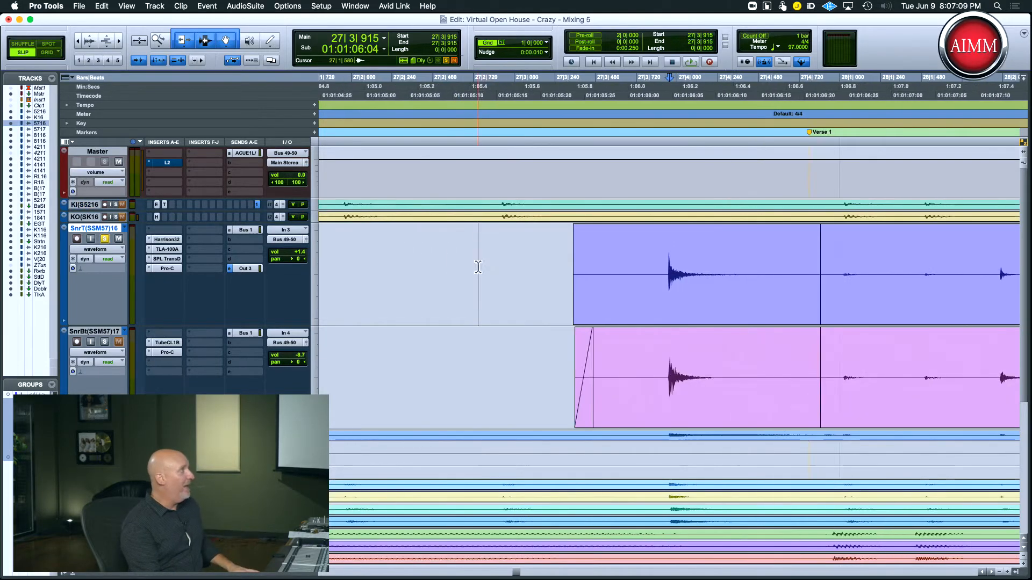
key("super+bracketright")
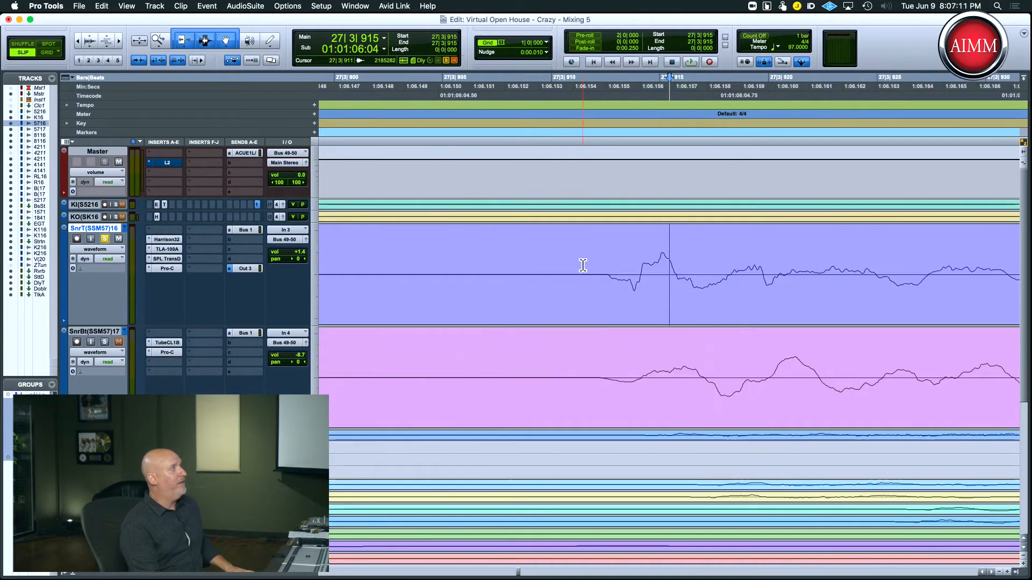
key("super+bracketleft")
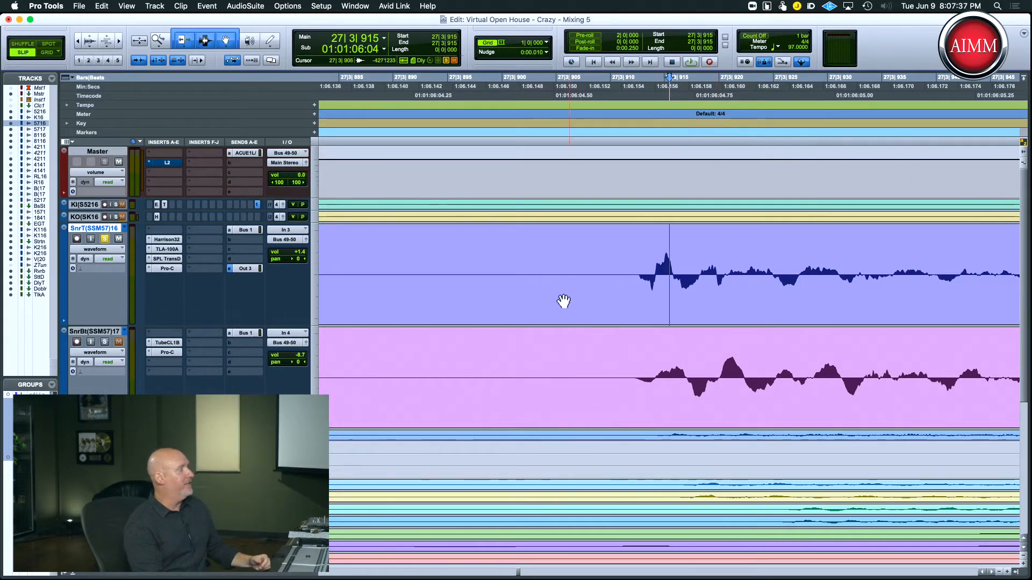
Step: Open the top snare's Harrison 32C, TLA-100A and SPL Transient Designer inserts, placing the Transient Designer window below the Harrison EQ
key("r")
key("r")
key("r")
key("r")
key("r")
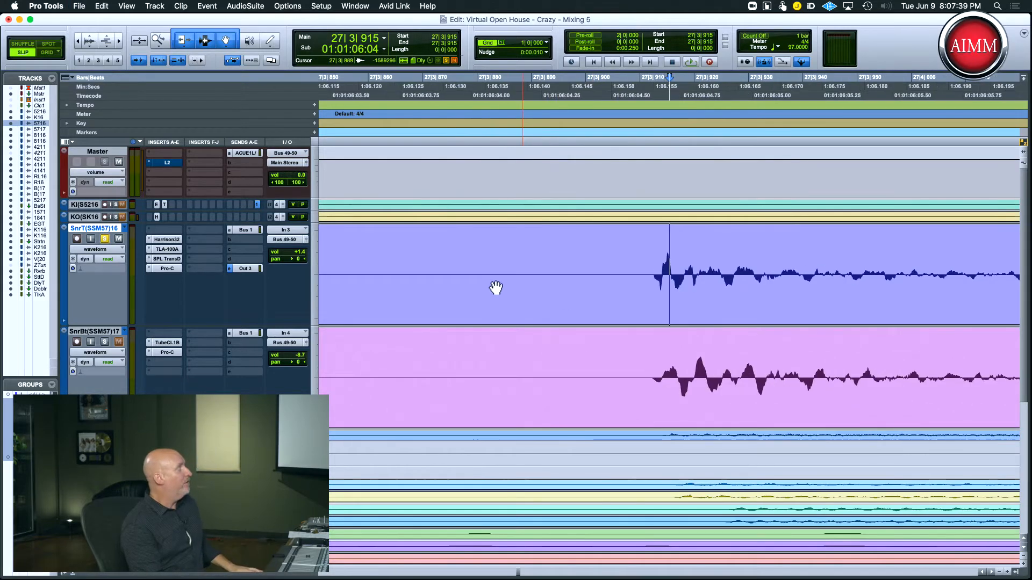
key("r")
key("r")
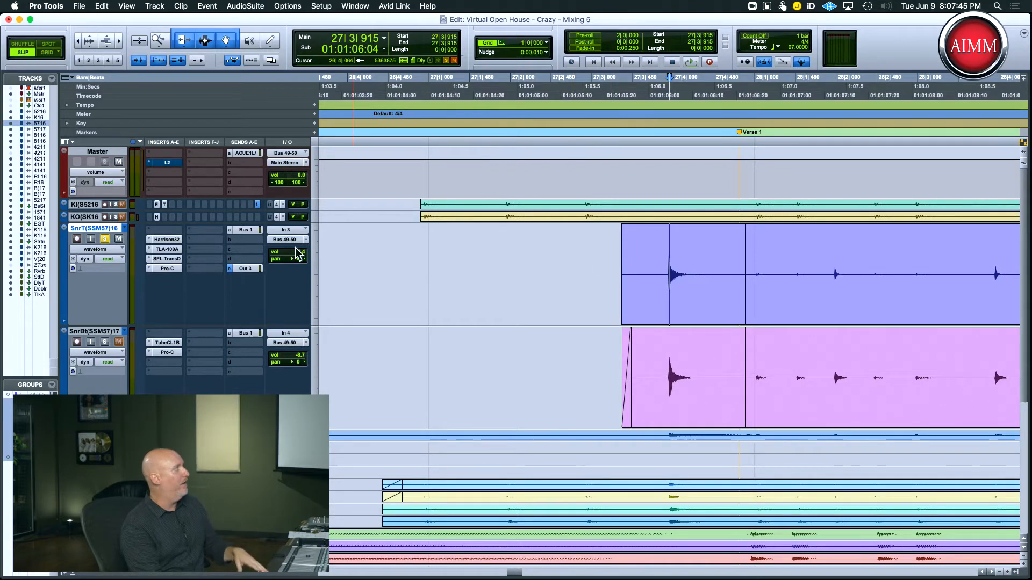
left_click(161, 239)
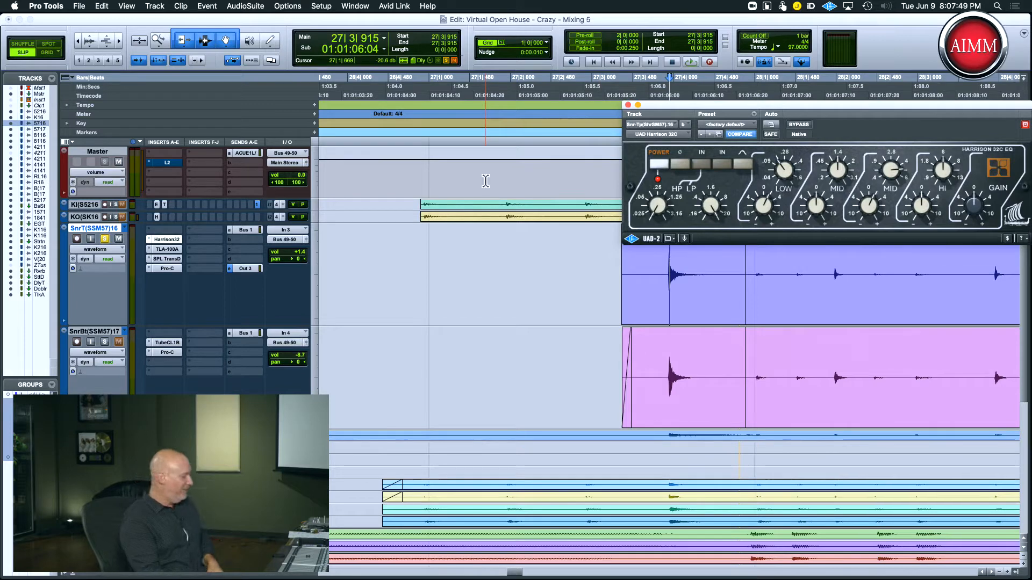
left_click(166, 250)
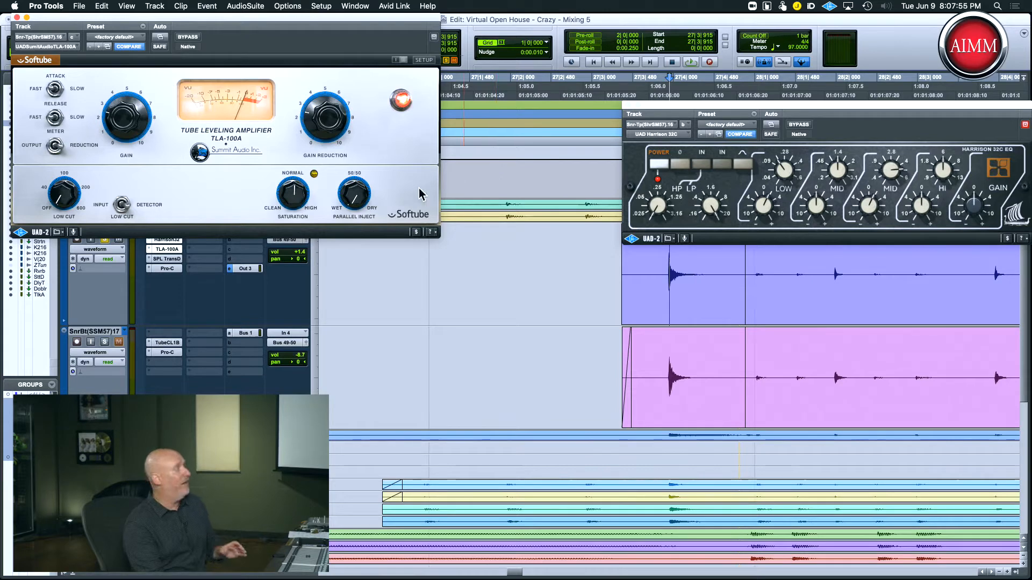
left_click(166, 260)
left_click_drag(230, 27, 933, 254)
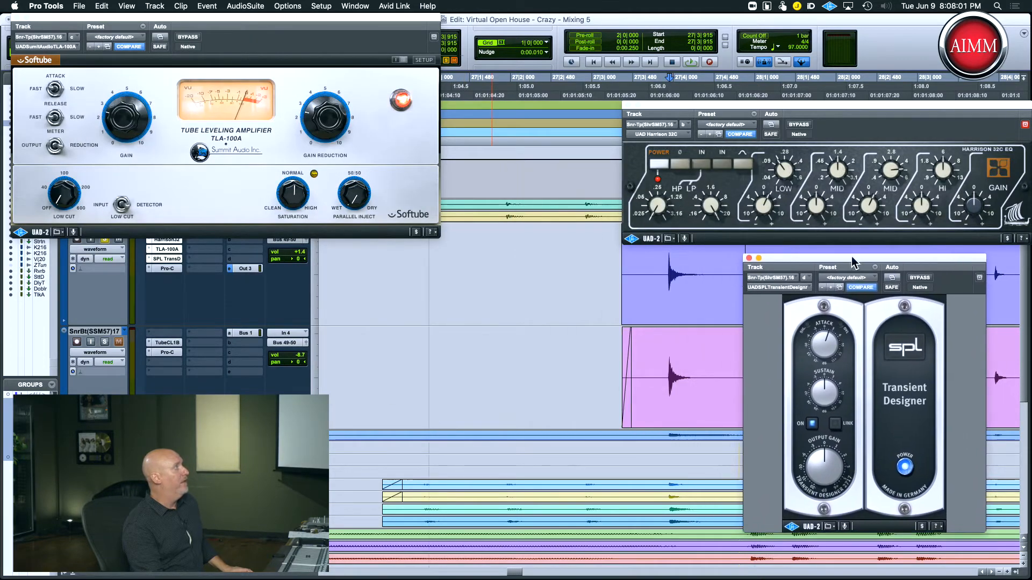
Step: Open the top snare's Pro-C beside the Transient Designer, check its gain reduction meter during playback, and close all plug-in windows
left_click(166, 269)
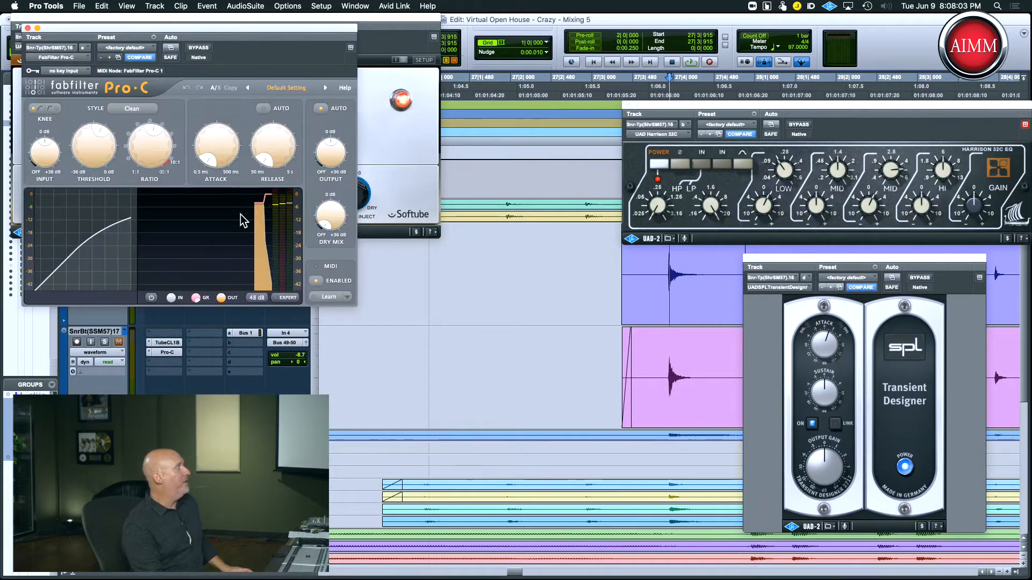
left_click_drag(317, 28, 688, 249)
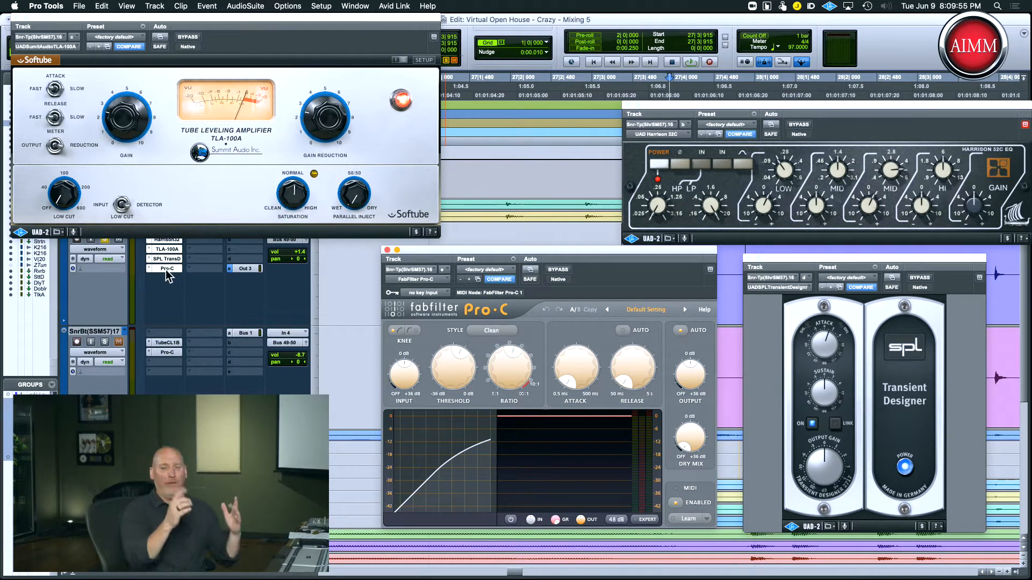
key("space")
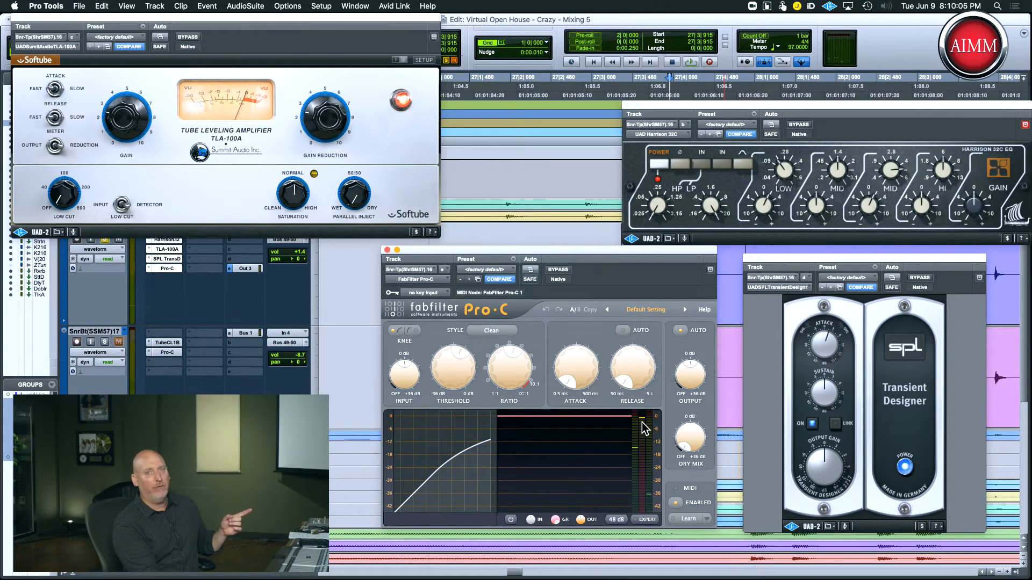
mouse_move(642, 423)
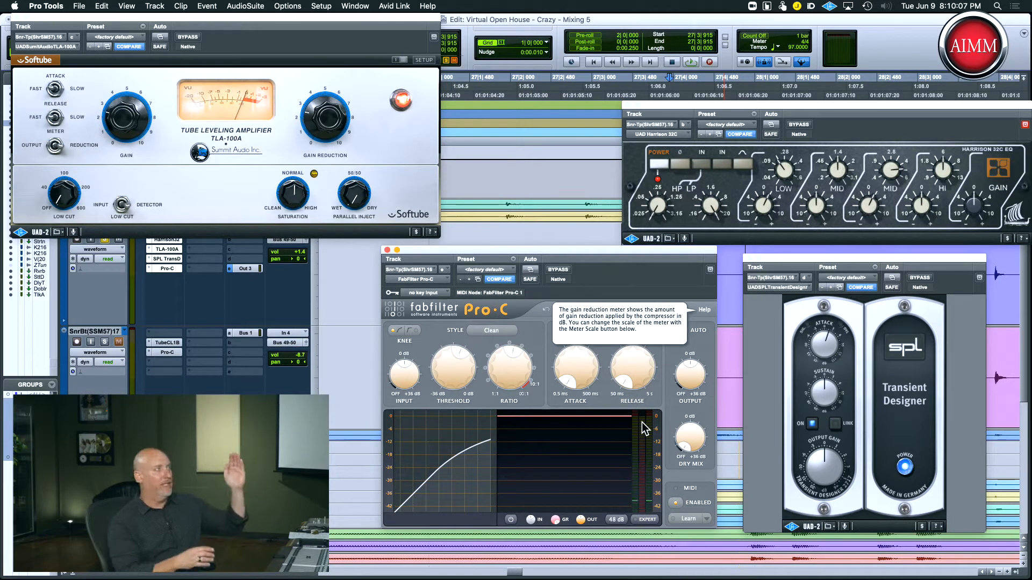
mouse_move(514, 365)
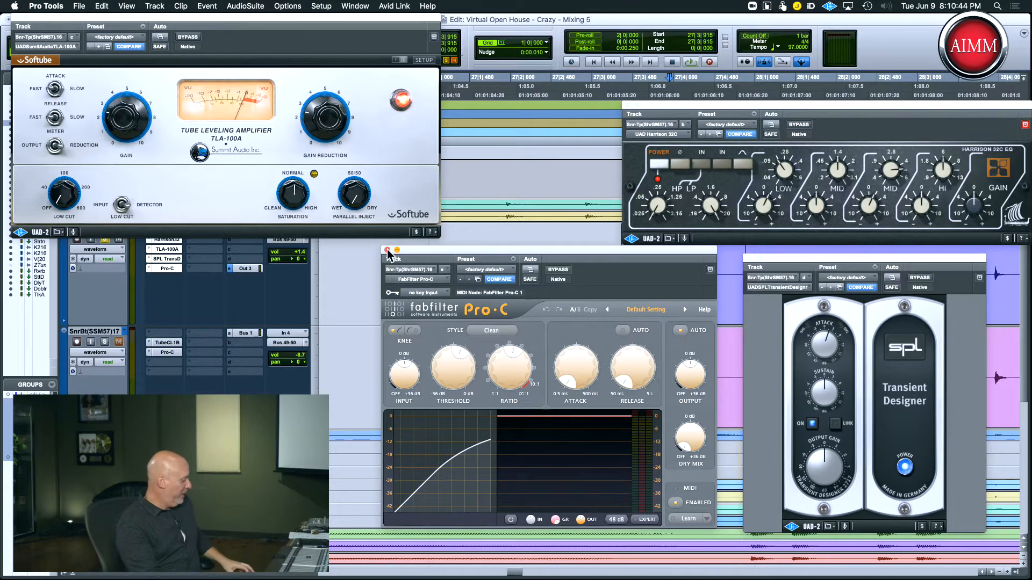
left_click(387, 251, "alt")
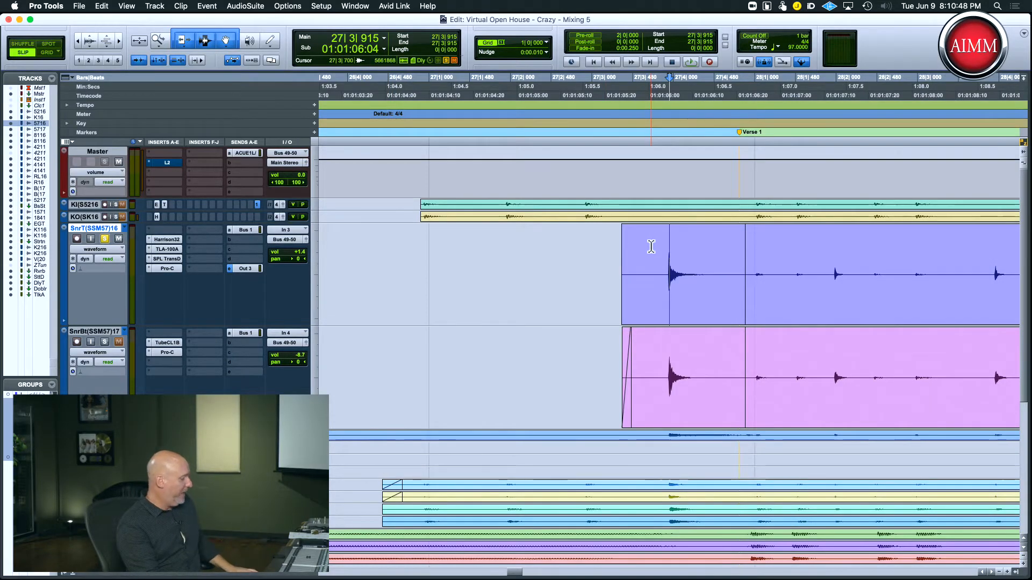
Step: Solo the bottom snare track and open its Tube-Tech CL 1B and Pro-C inserts to review their settings
key("r")
key("r")
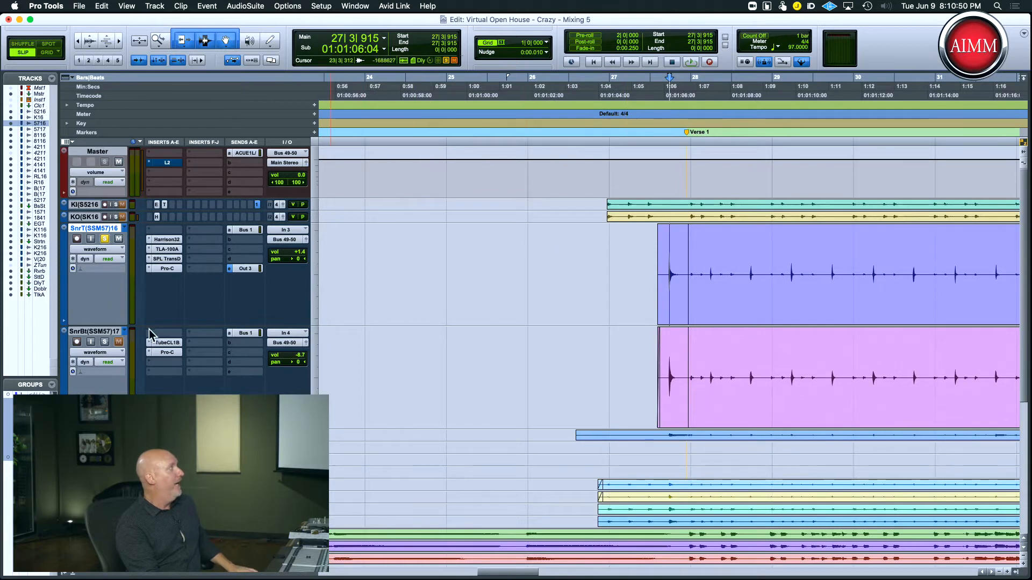
left_click(104, 342, "super")
left_click(162, 343)
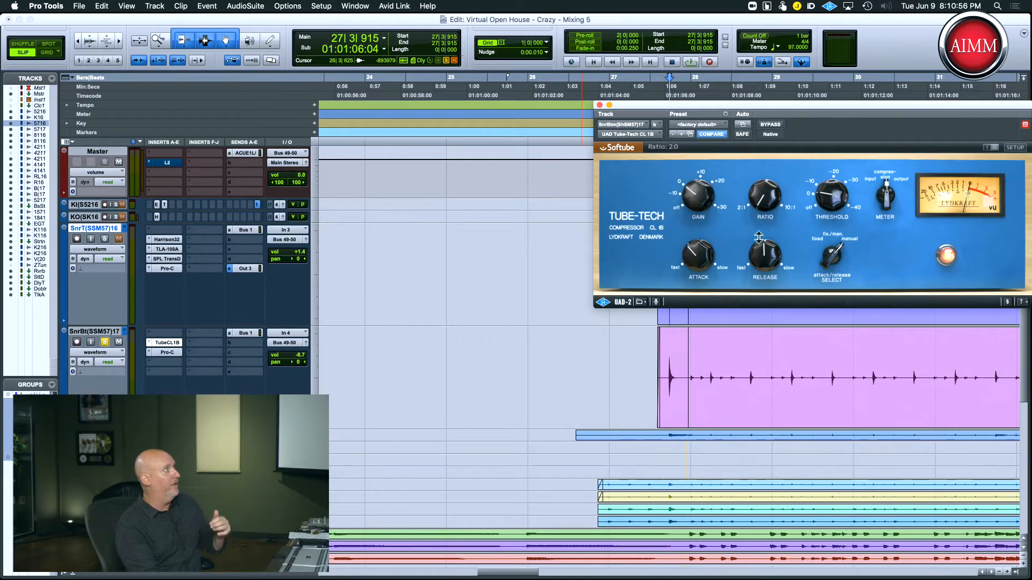
left_click(180, 353)
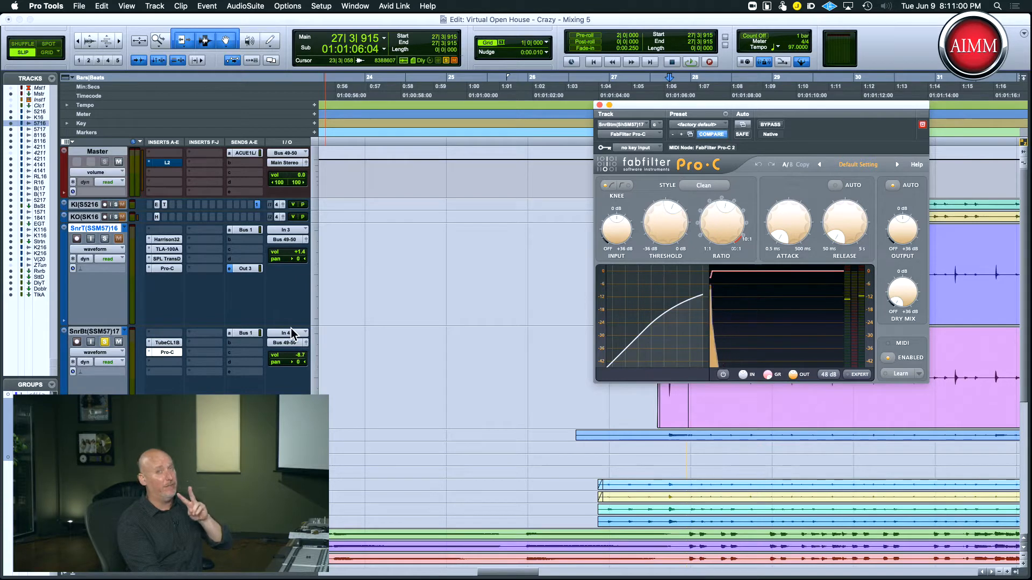
Step: Unsolo the bottom snare, play the mix from 27|3|915, and close the Pro-C window
left_click(105, 341)
key("space")
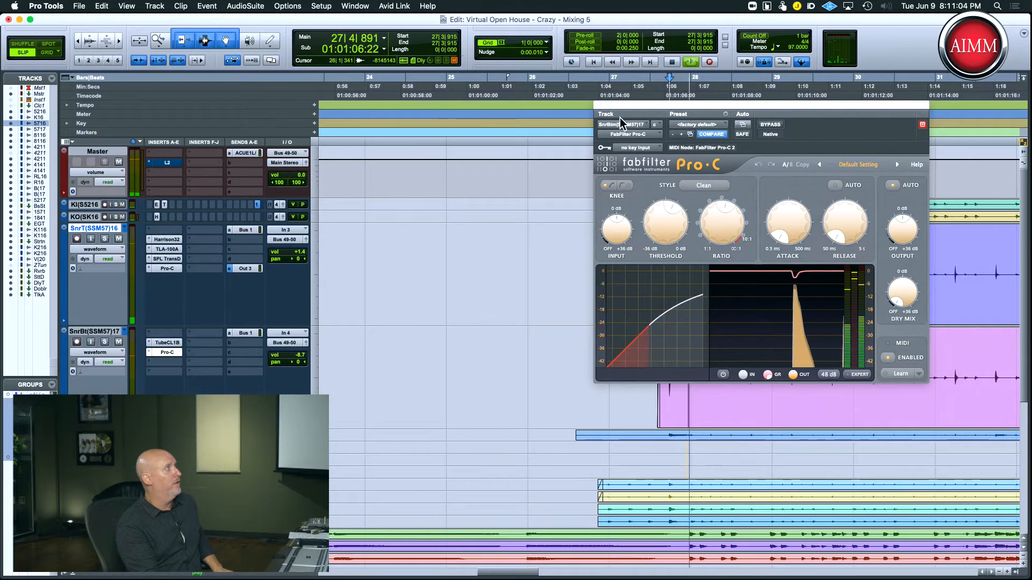
left_click(598, 106)
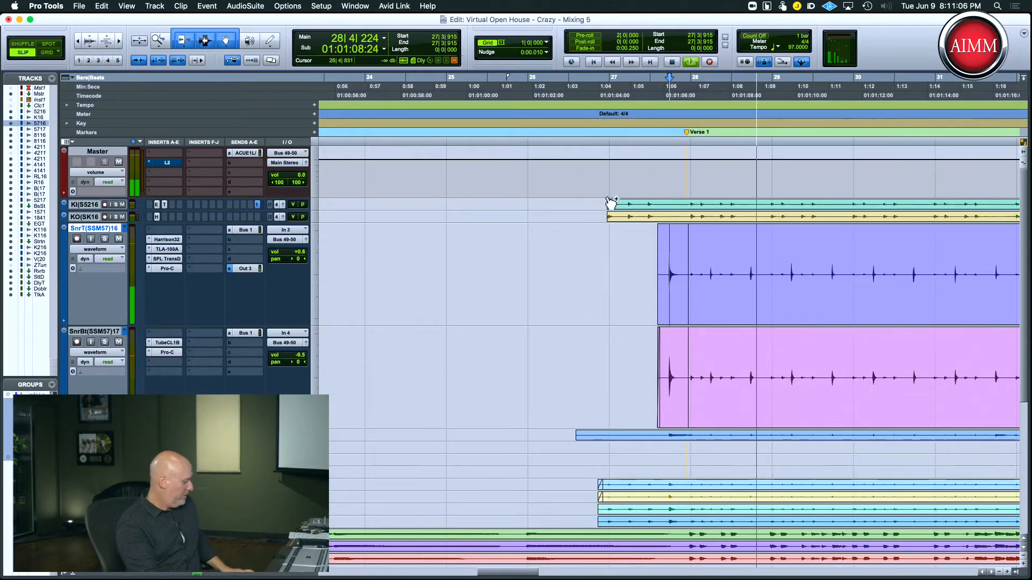
Step: Stop playback, select the top snare's Chorus 1 clip in the full song view, and audition the mix from 44|1|824
key("r")
key("r")
key("r")
key("r")
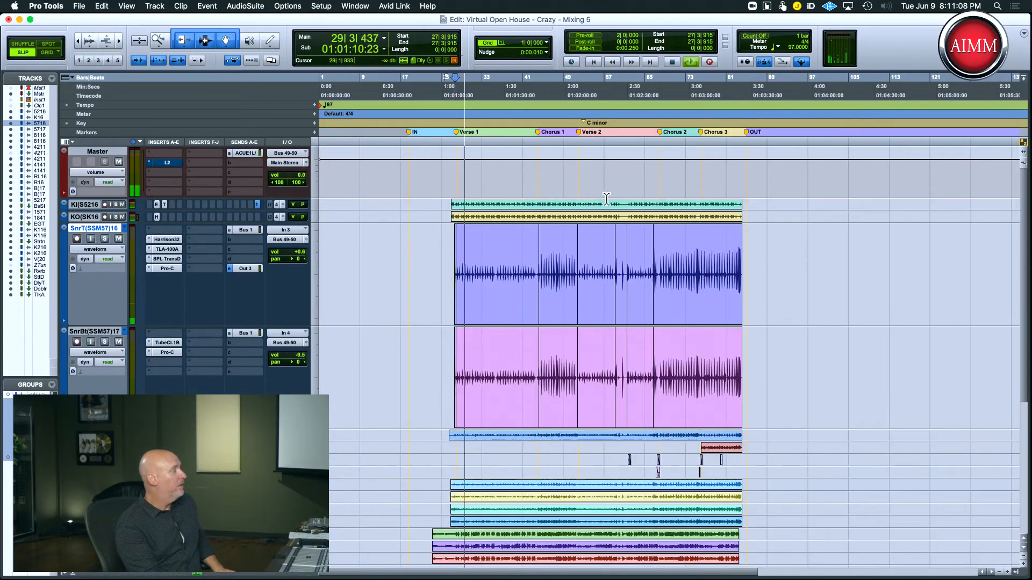
key("space")
double_click(556, 260)
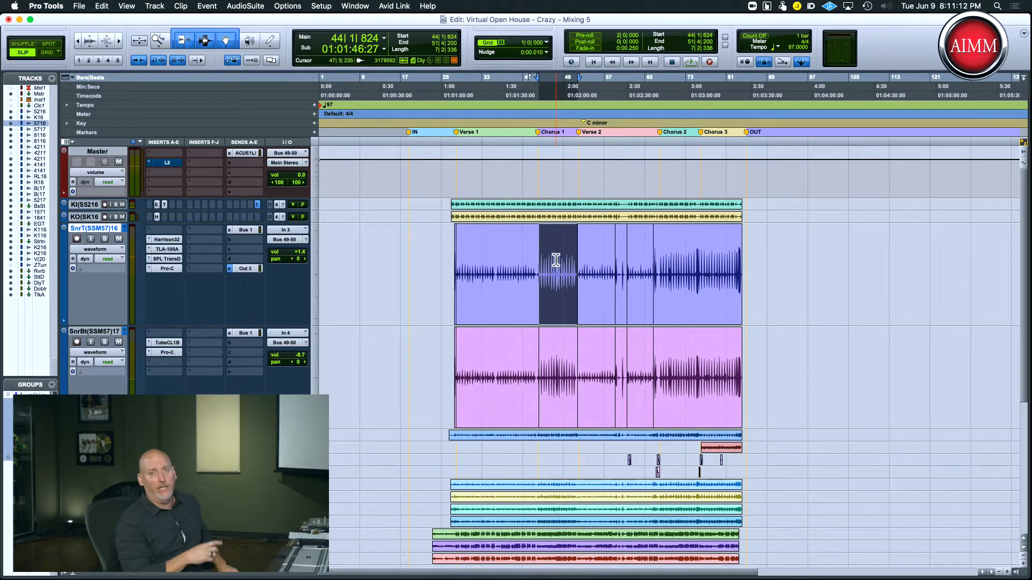
key("space")
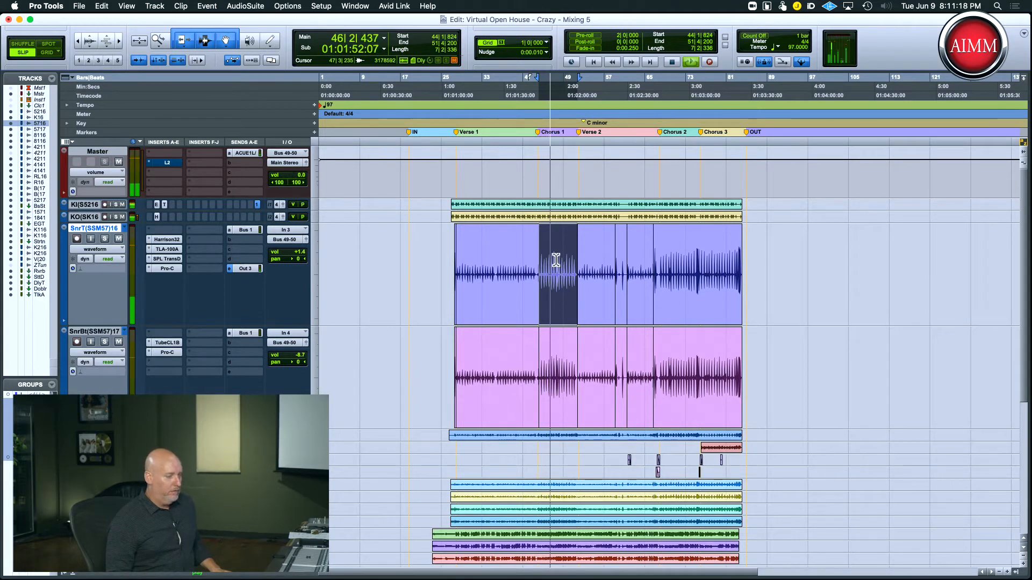
key("space")
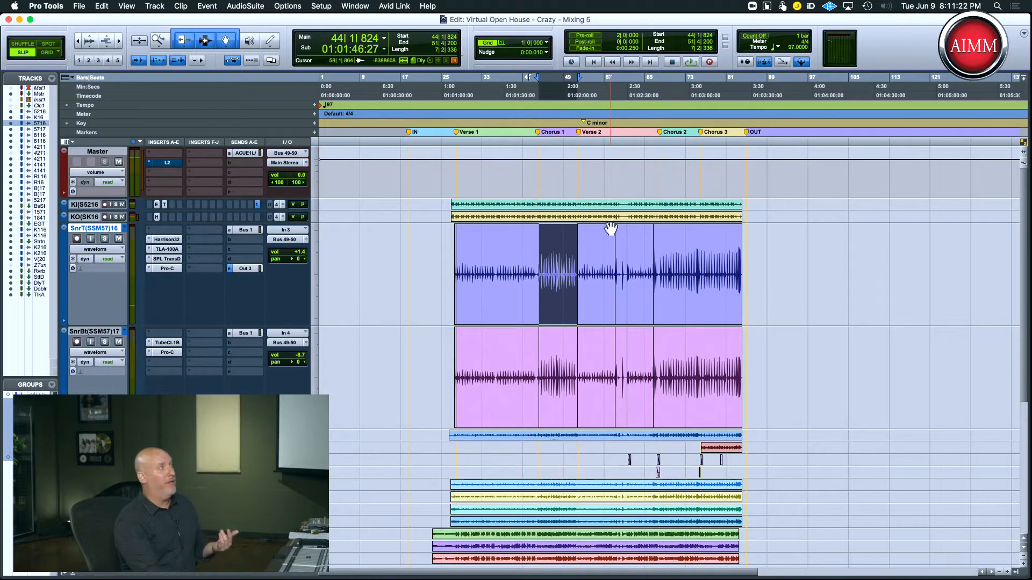
Step: Increase the vocal track's height and audition the mix from 42|2|934, leading into Chorus 1
scroll(607, 226, "down", 3)
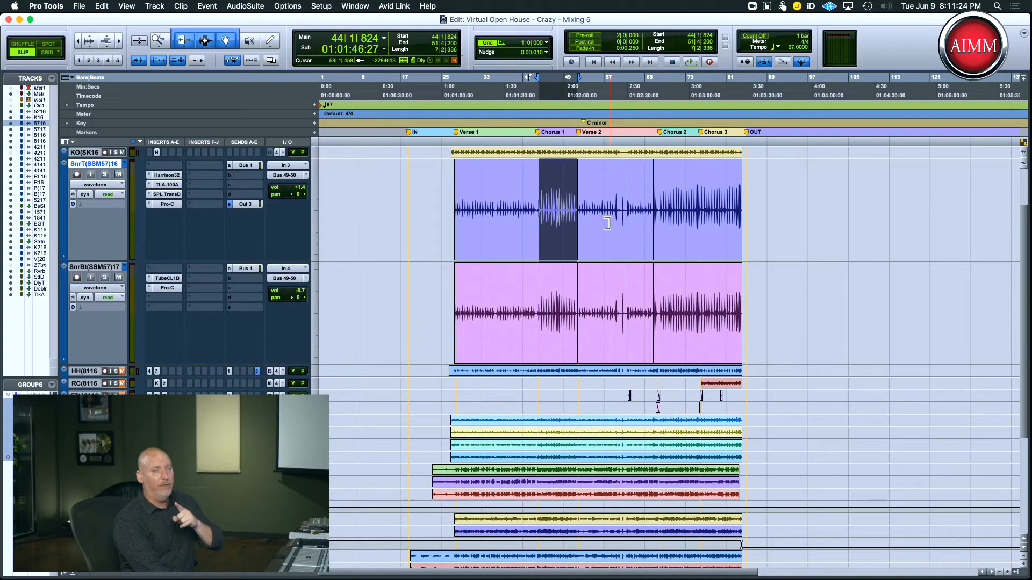
scroll(607, 223, "down", 8)
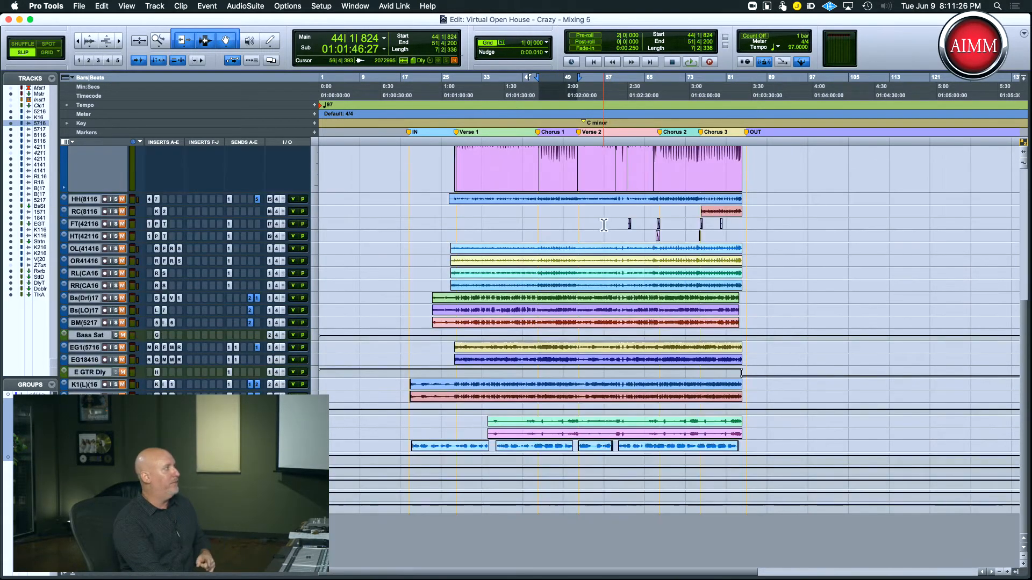
left_click(316, 447)
left_click(322, 469)
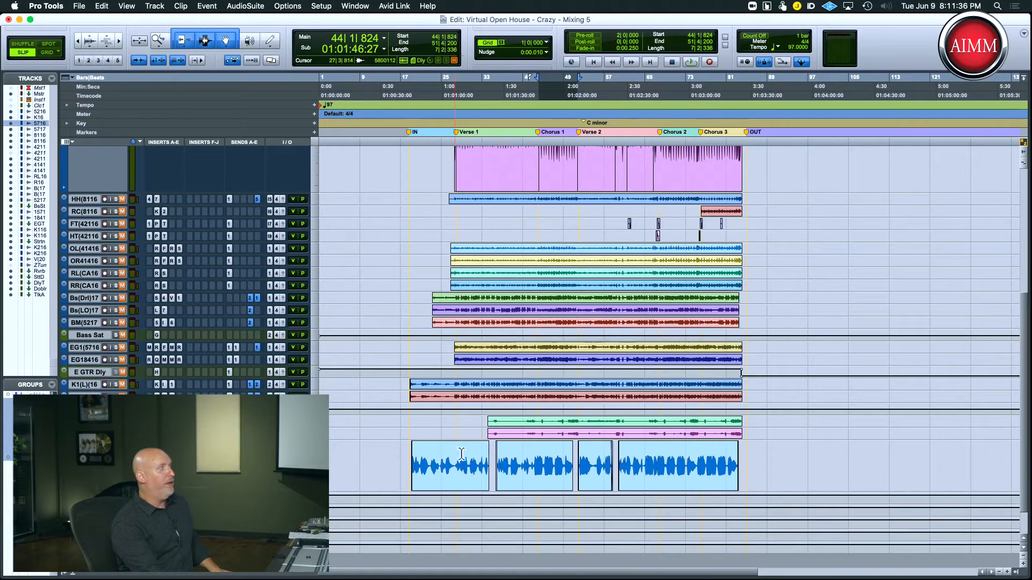
left_click(530, 456)
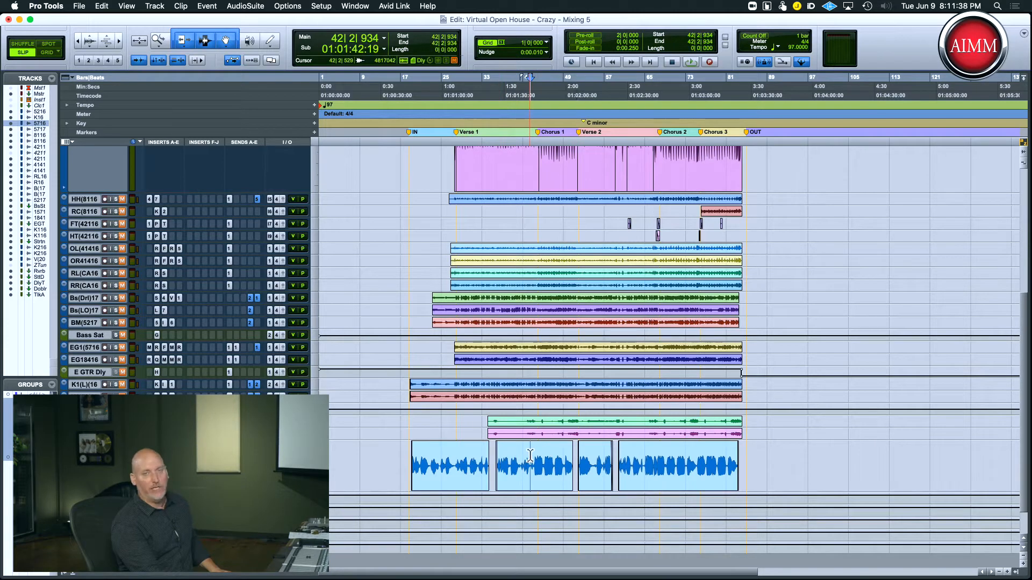
key("space")
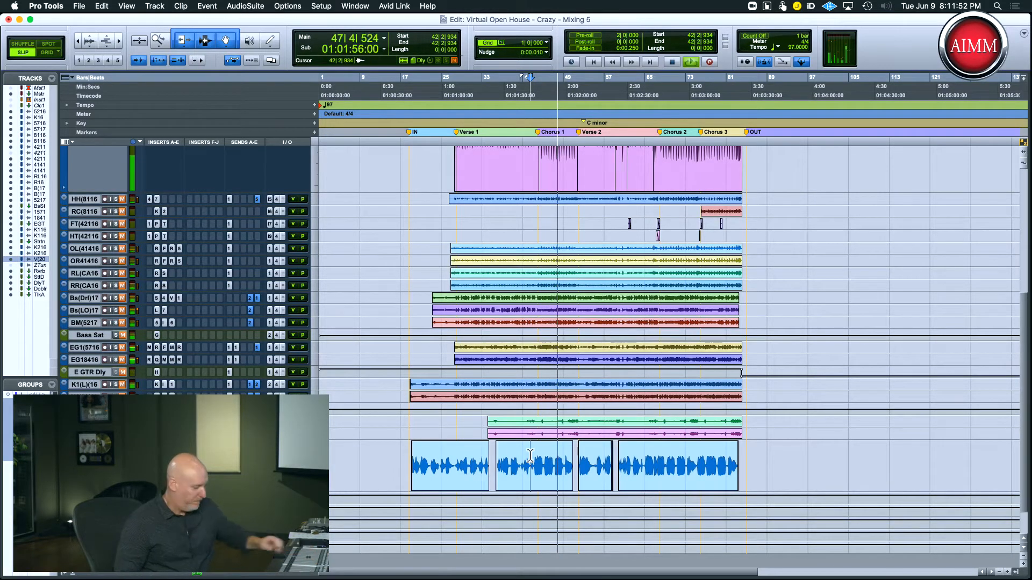
key("space")
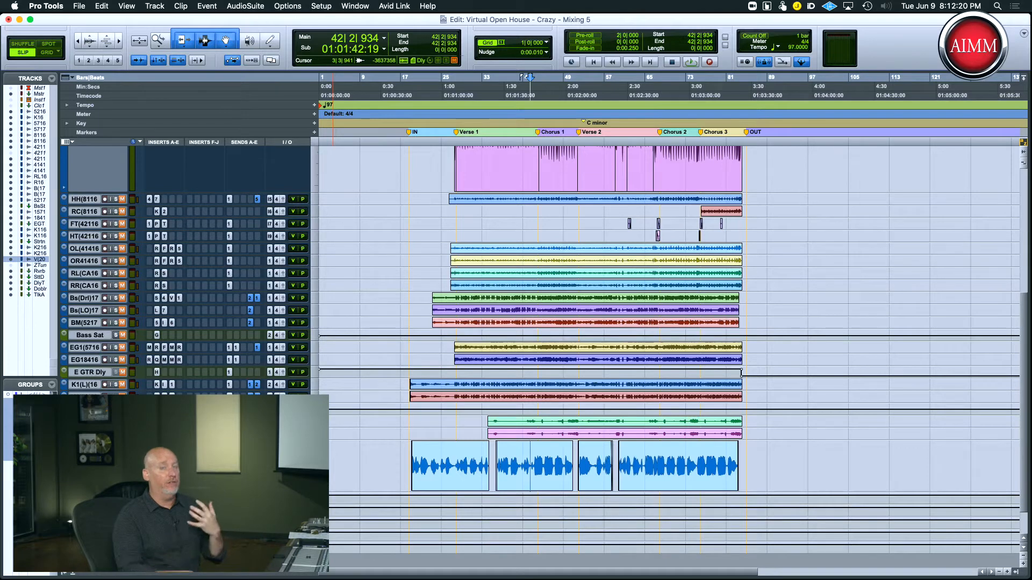
Step: Increase the hi-hat track's height and open its Maag EQ4 and BF-76 inserts in turn, placing the plug-in window lower over the timeline
left_click(315, 207)
left_click(359, 220)
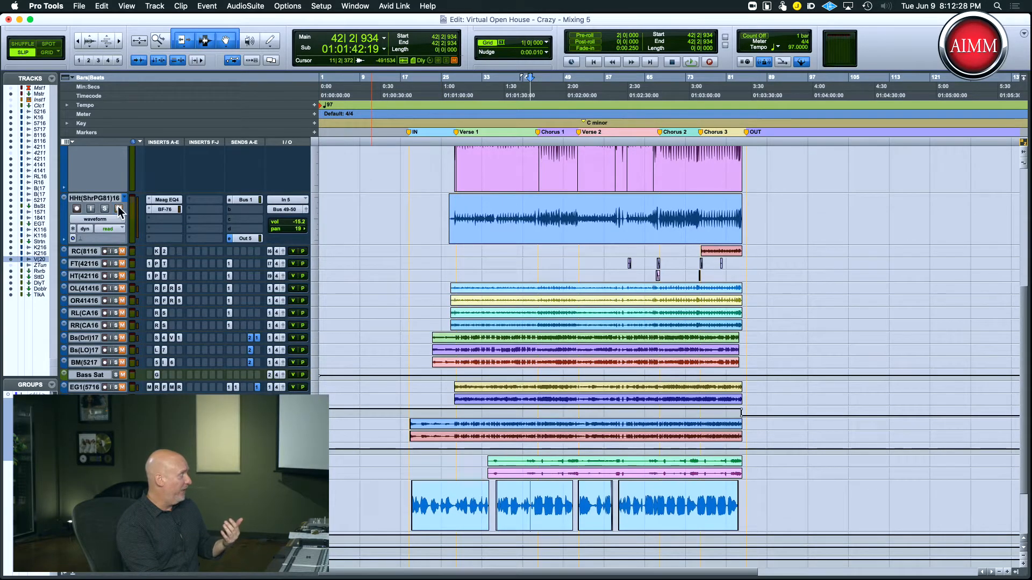
left_click(169, 201)
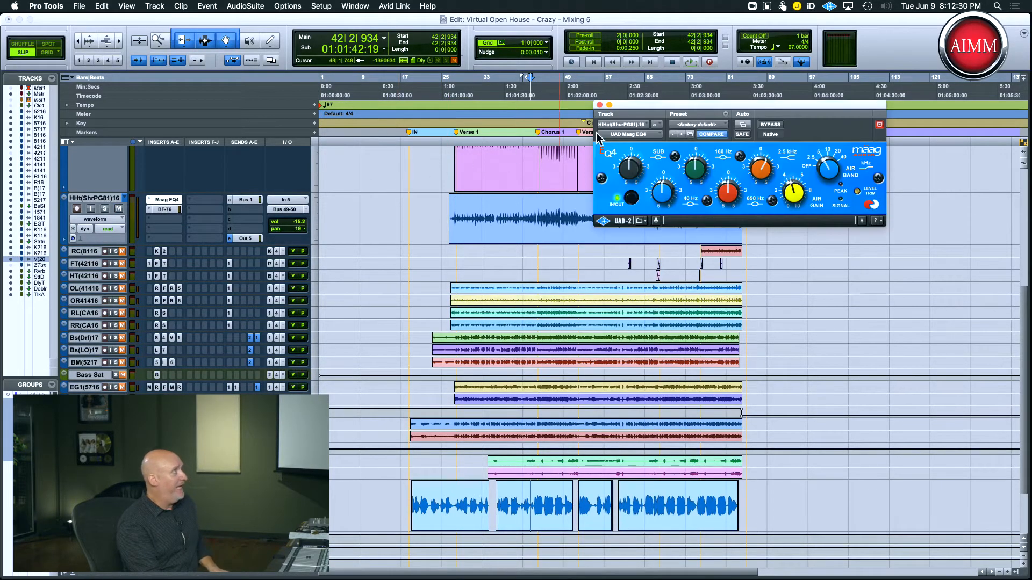
left_click_drag(716, 109, 754, 279)
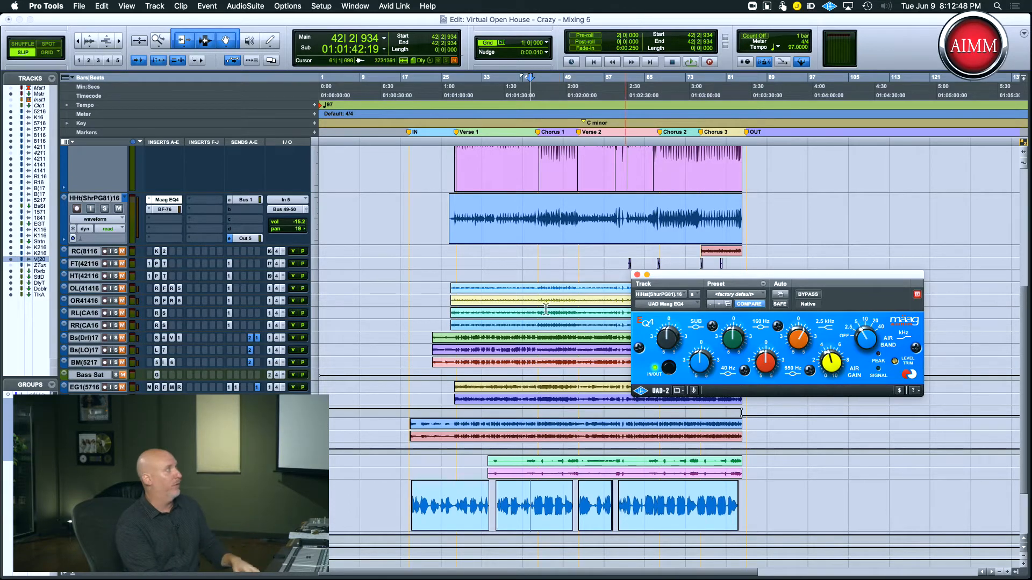
left_click(172, 209)
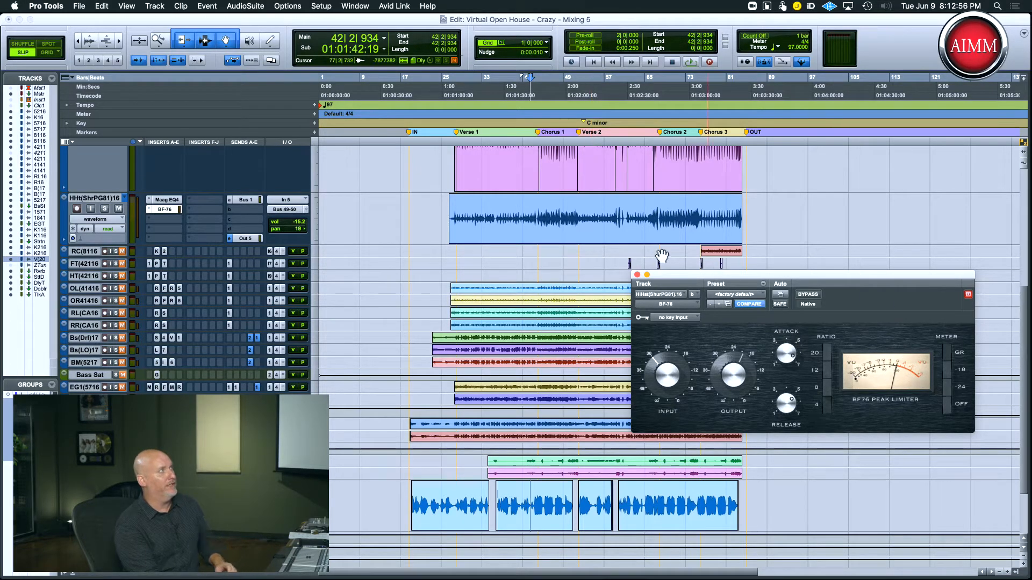
Step: Solo the hi-hat track and audition it from 44|1|701 at the start of Chorus 1
left_click(540, 214)
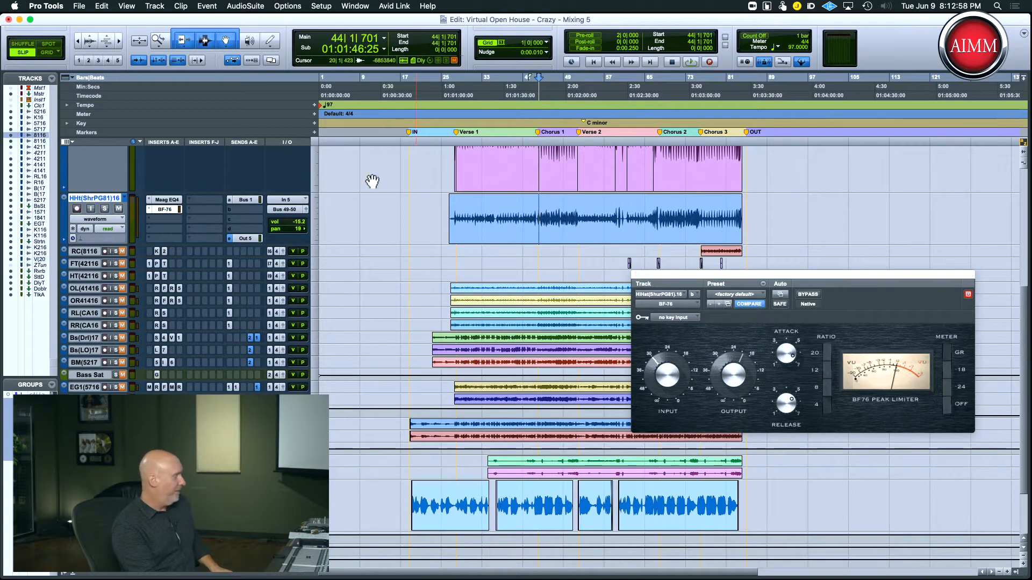
left_click(103, 210)
key("space")
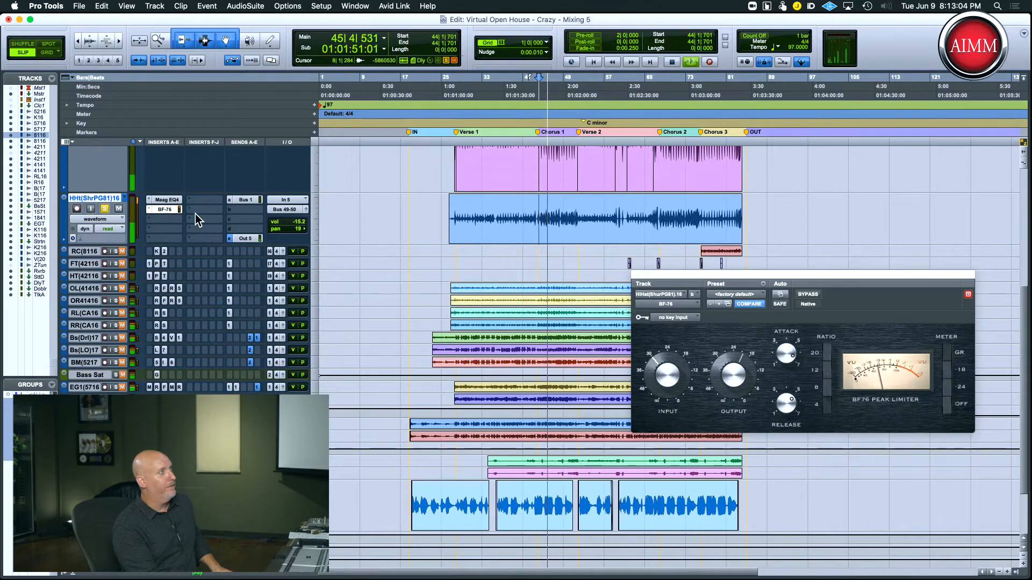
key("space")
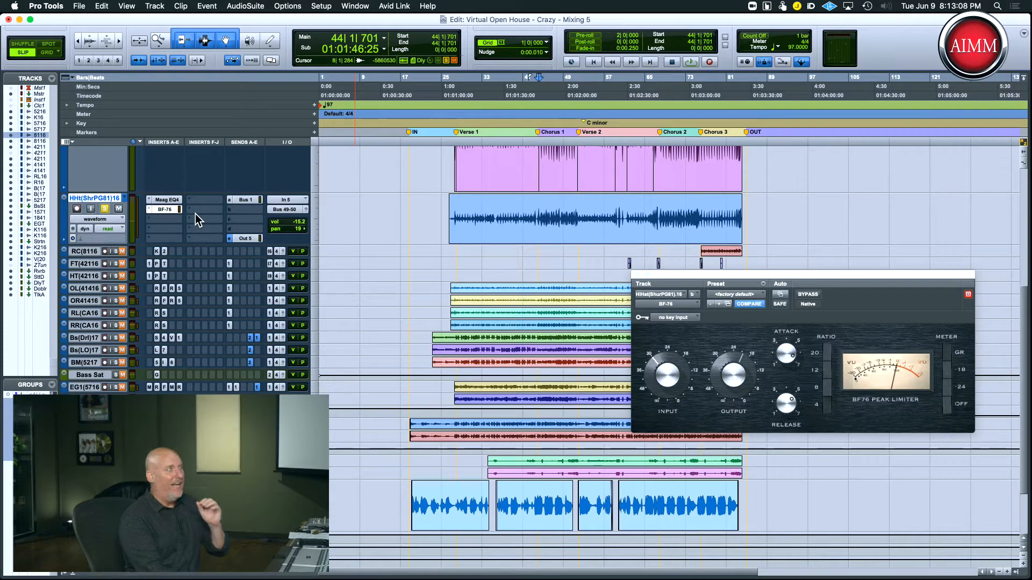
Step: Compare the soloed hi-hat from 44|1|701 with the BF-76 limiter bypassed and re-enabled
left_click(166, 210, "super")
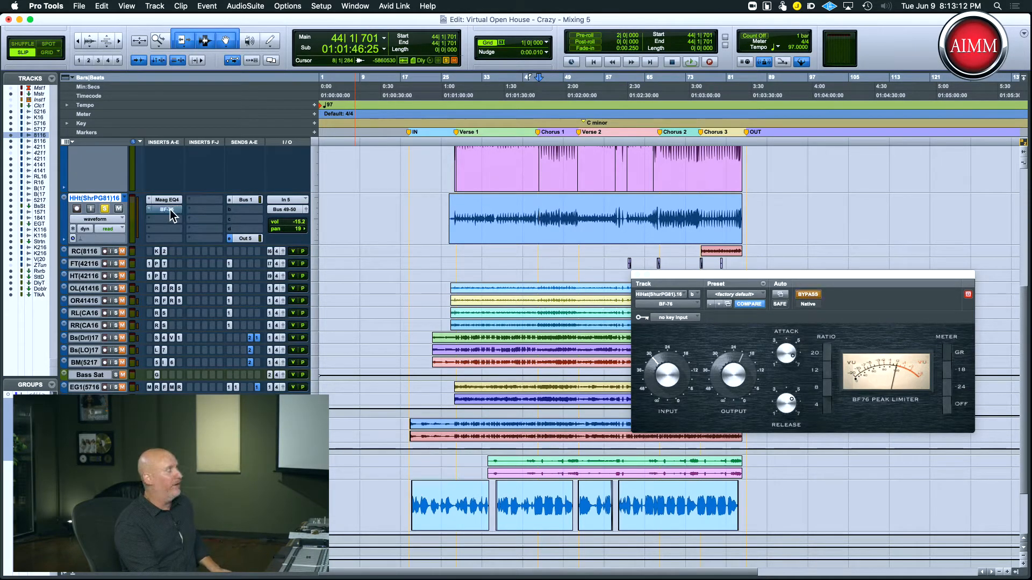
key("space")
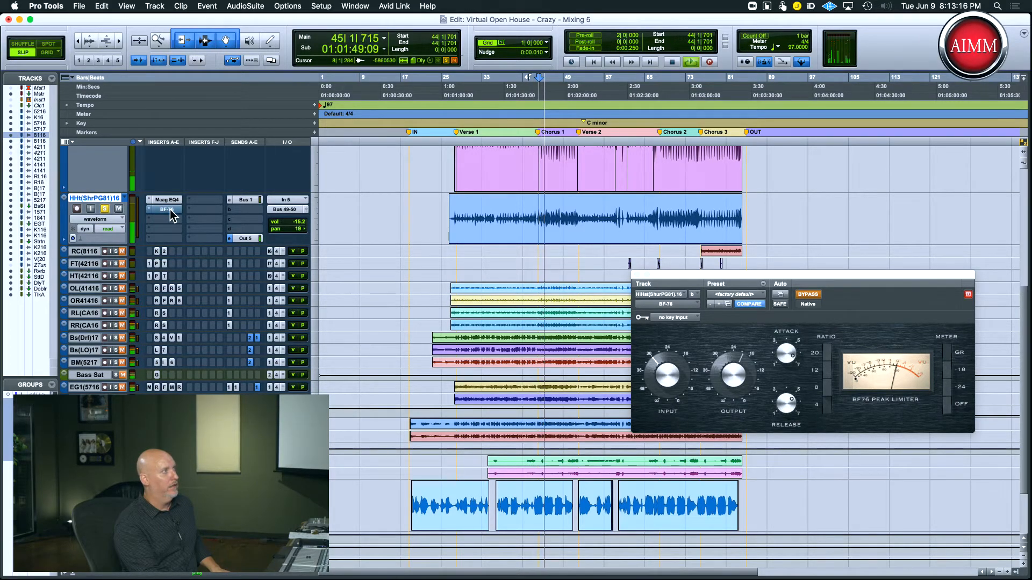
key("space")
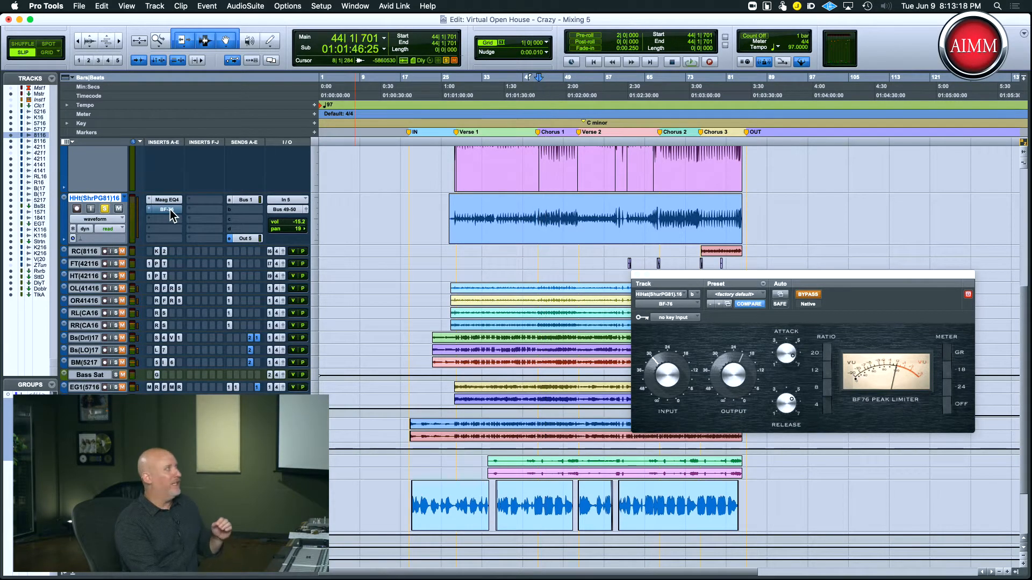
left_click(167, 210, "super")
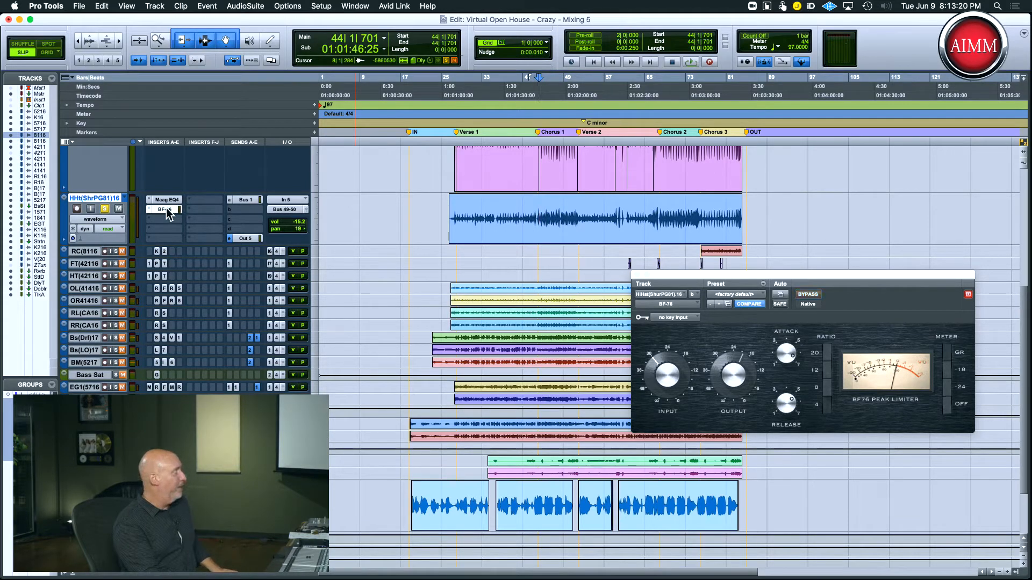
key("space")
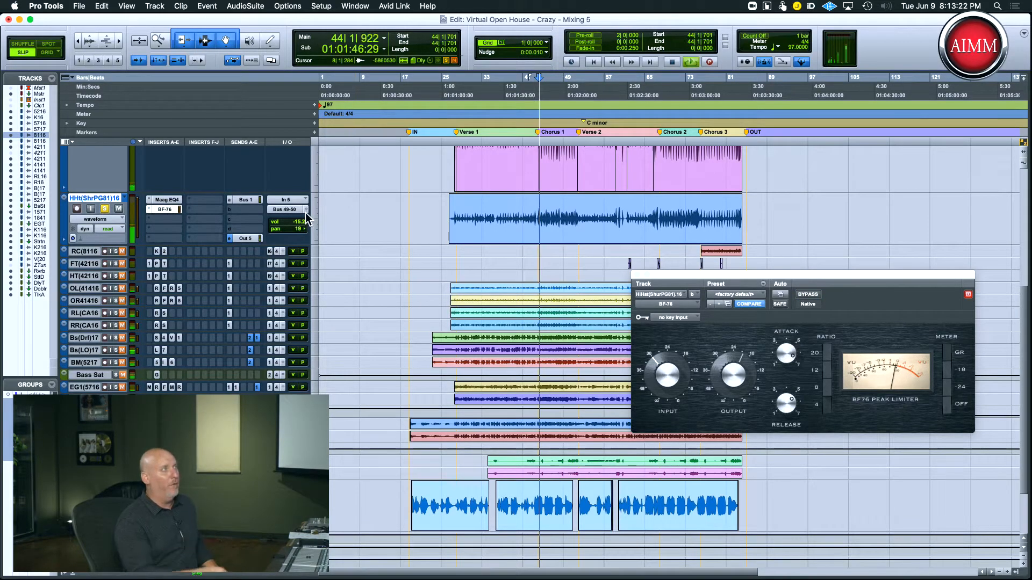
key("space")
Step: Audition the soloed hi-hat from 44|1|701 once more while reviewing the BF-76 limiter's input and output settings
left_click(660, 371)
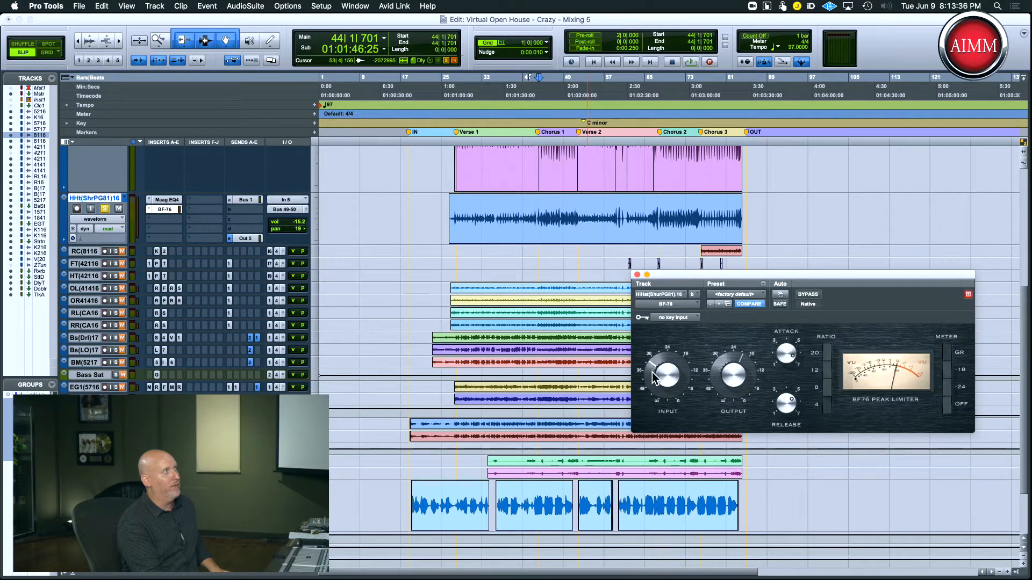
key("space")
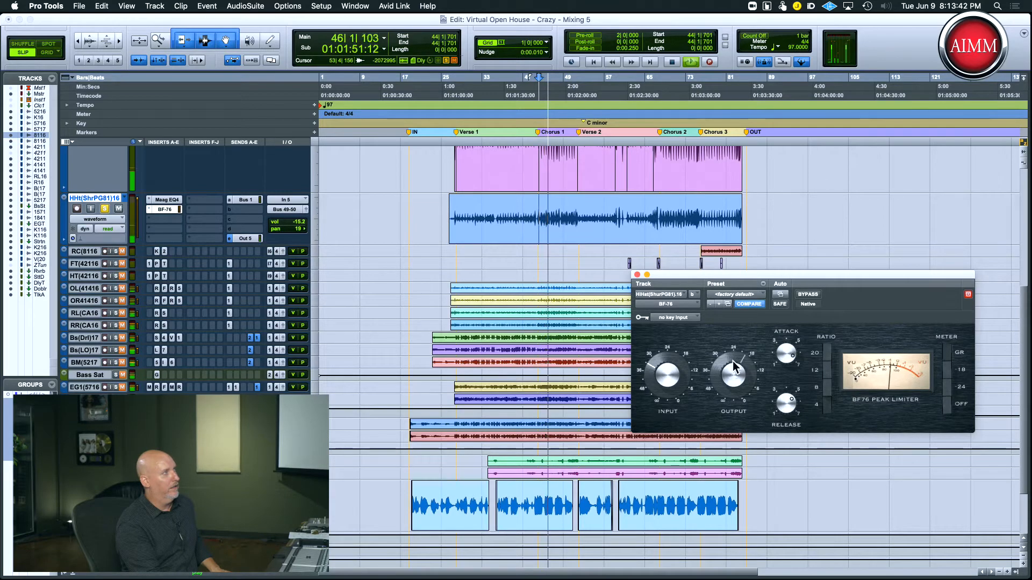
key("space")
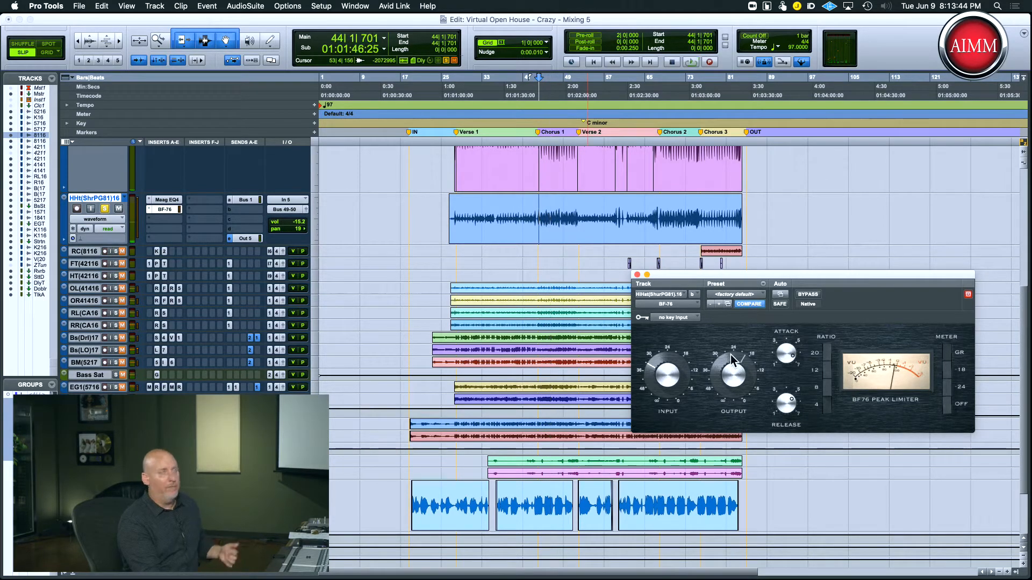
Step: Close the hi-hat's BF-76 window, save the session and turn off the hi-hat's solo
left_click(637, 274)
key("super+s")
left_click(104, 209)
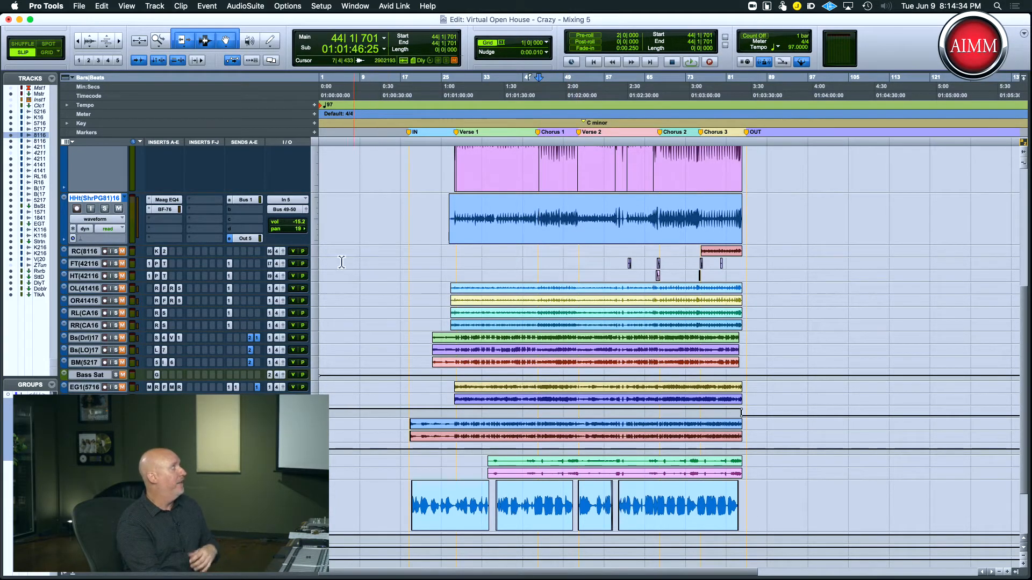
Step: Increase the ride cymbal track's height and collapse the hi-hat track to a compact row
left_click(315, 251)
left_click(316, 273)
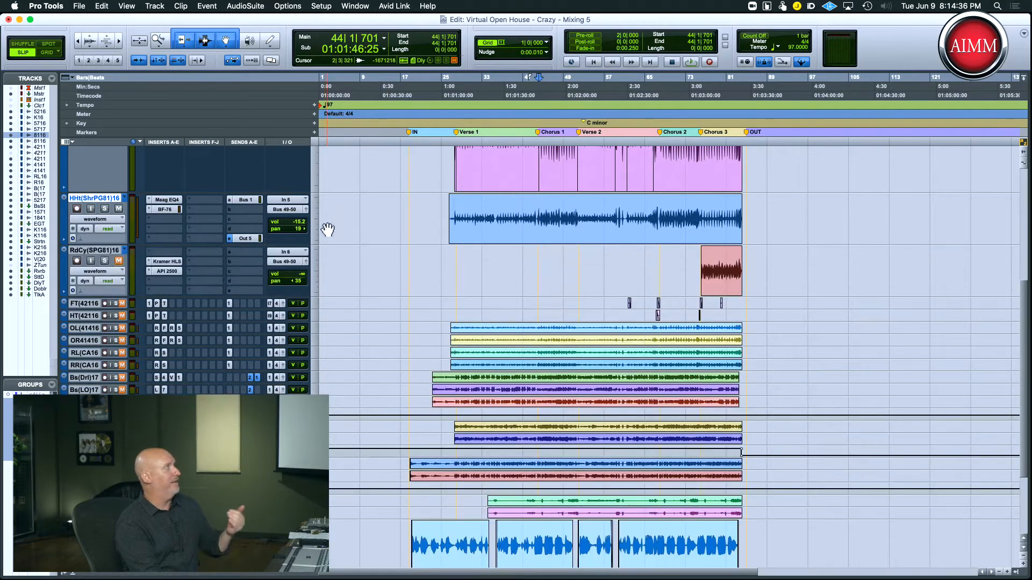
left_click(315, 220)
left_click(318, 209)
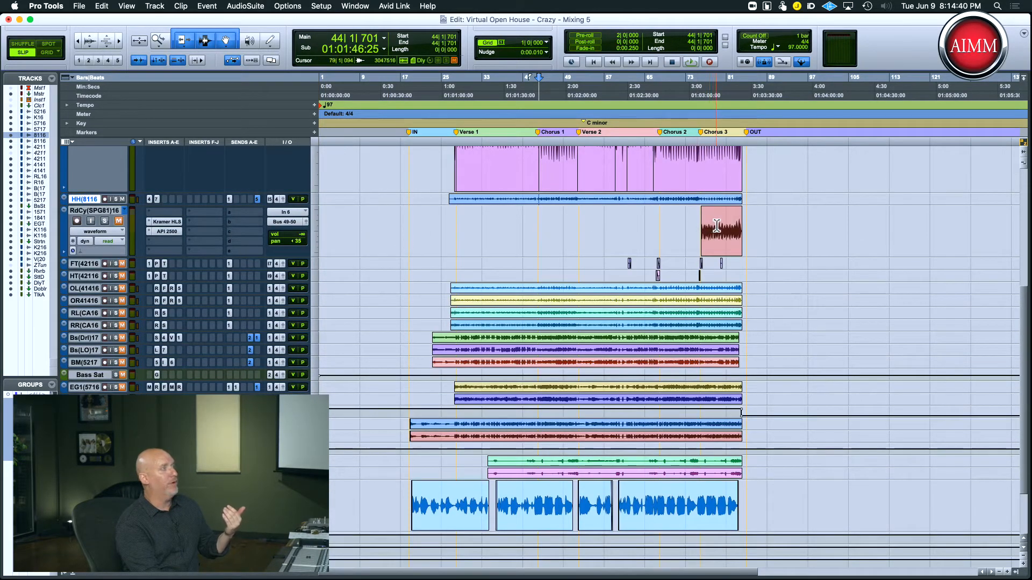
Step: Select the ride cymbal clip in Chorus 3, audition it soloed from 76|1|349, and turn its solo off
left_click(717, 226)
double_click(717, 226)
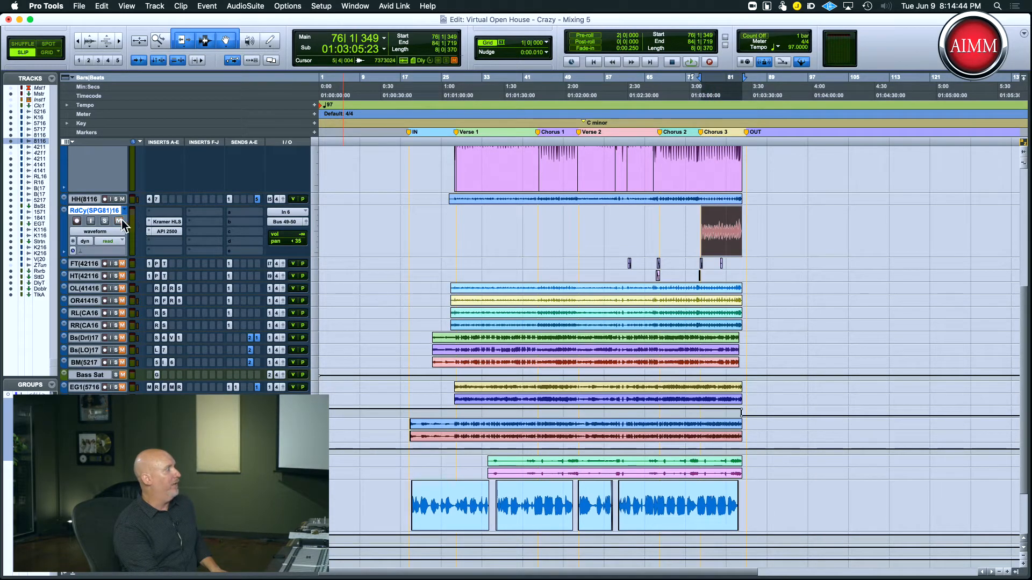
key("space")
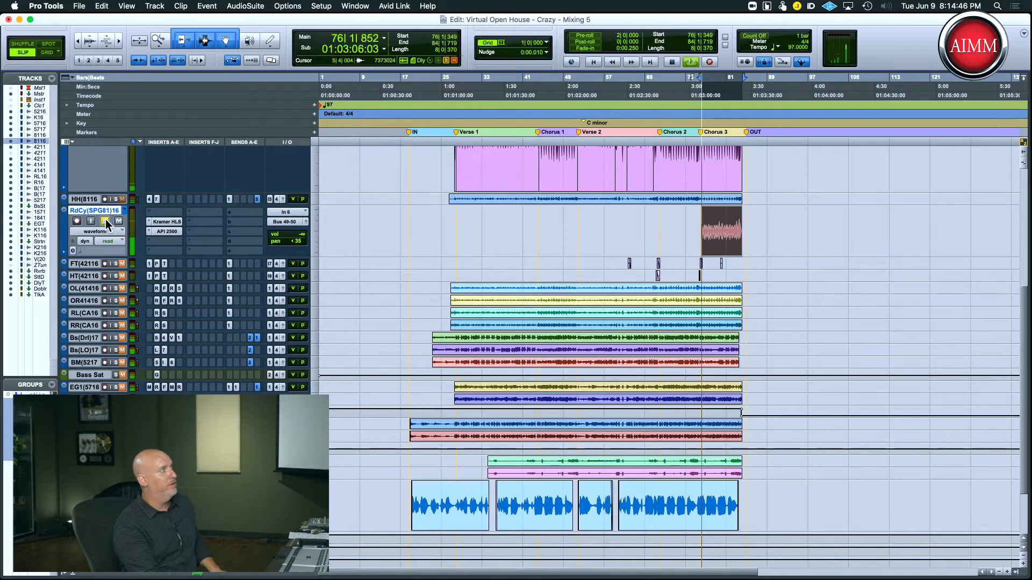
mouse_move(290, 235)
left_mouse_down()
mouse_move(289, 209)
mouse_move(287, 251)
left_mouse_up()
key("space")
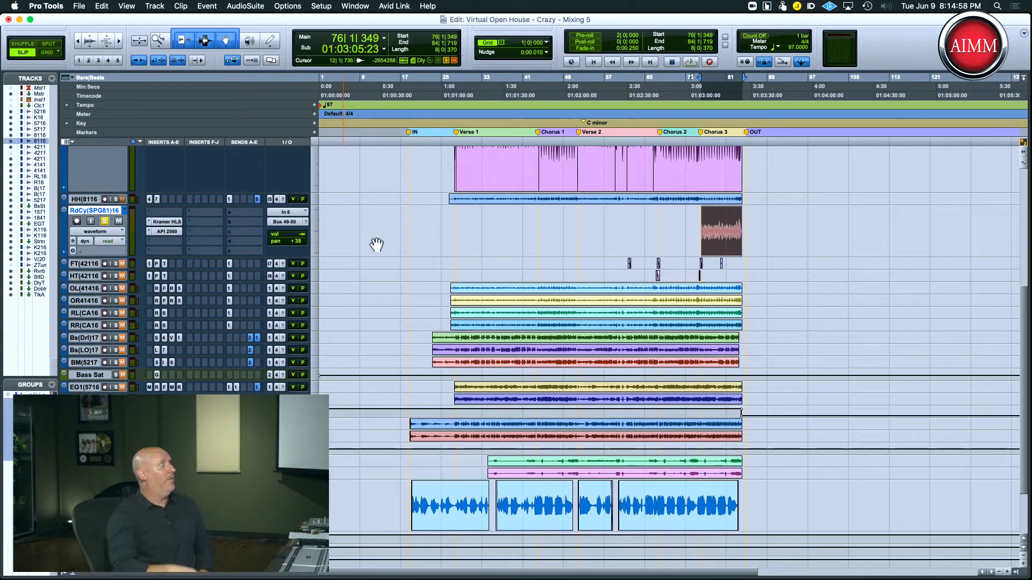
left_click(105, 221)
left_click(284, 212)
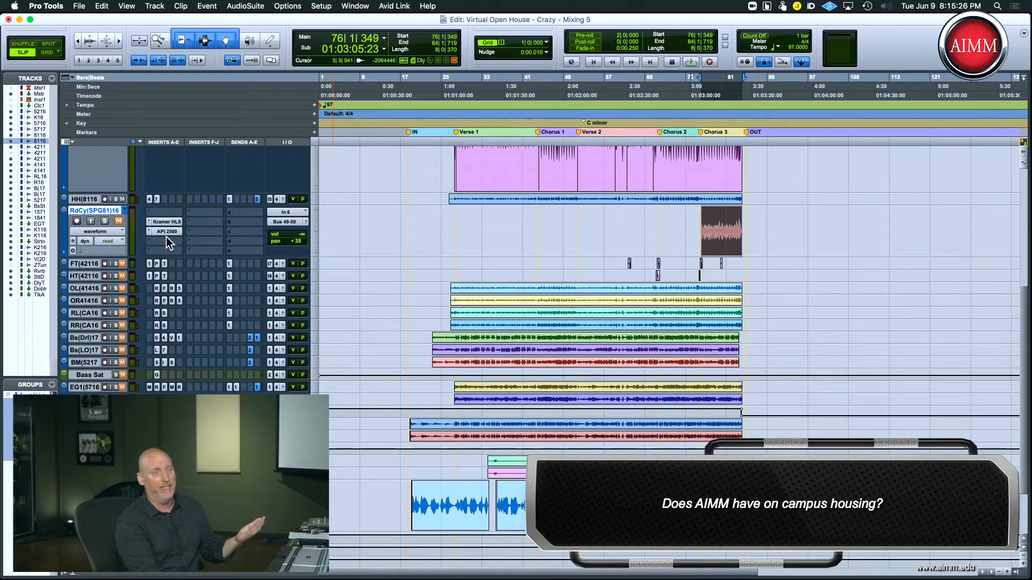
Step: Unmute the floor tom and HT tom tracks and collapse the ride cymbal track to a compact row
left_click(123, 264)
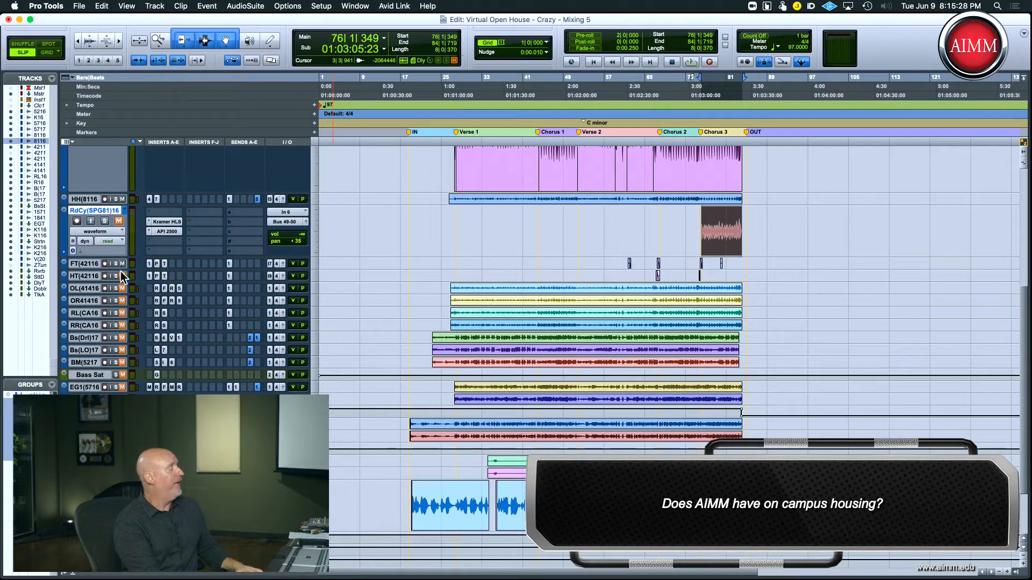
left_click(312, 239)
left_click(322, 230)
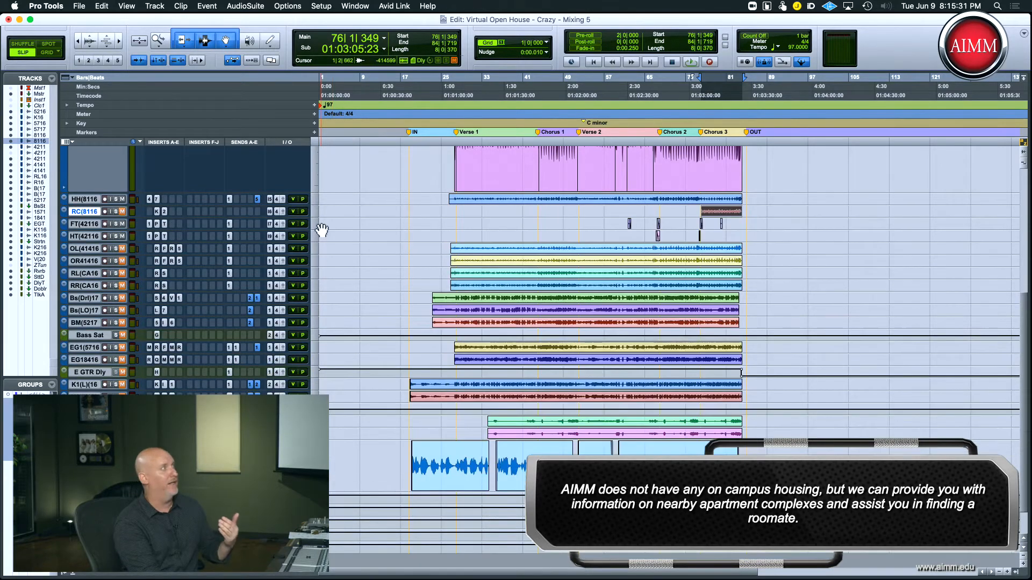
Step: Collapse the snare top and snare bottom tracks to the same compact row height as the other drum tracks
left_click(312, 182)
left_click(321, 174)
scroll(522, 270, "up", 3)
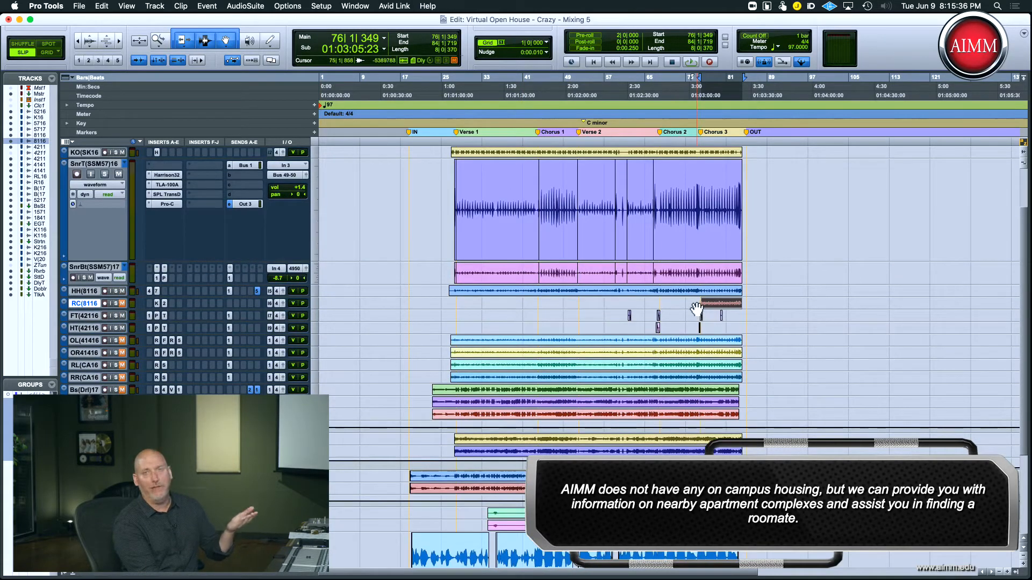
left_click(313, 241)
left_click(319, 219)
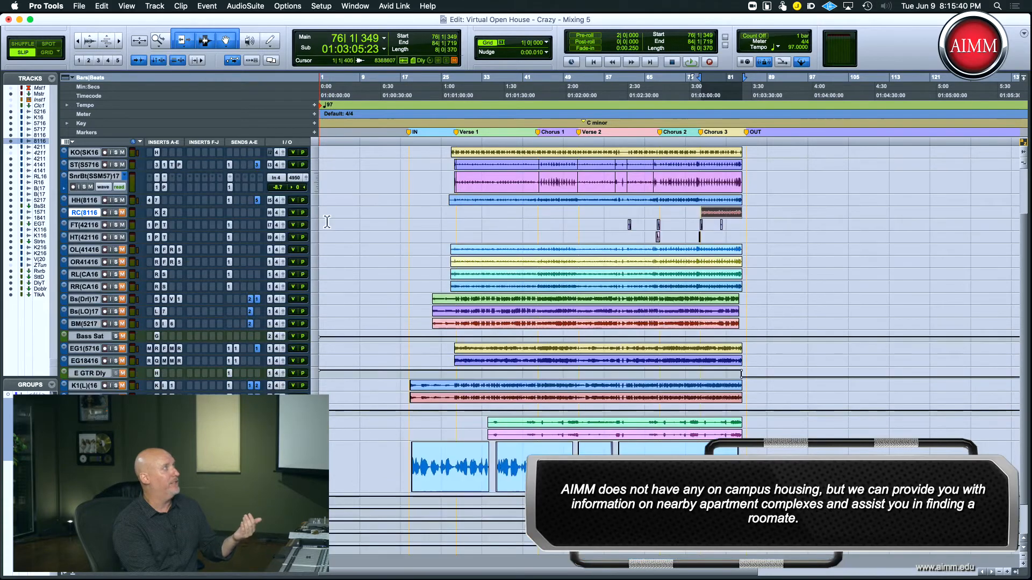
left_click(316, 186)
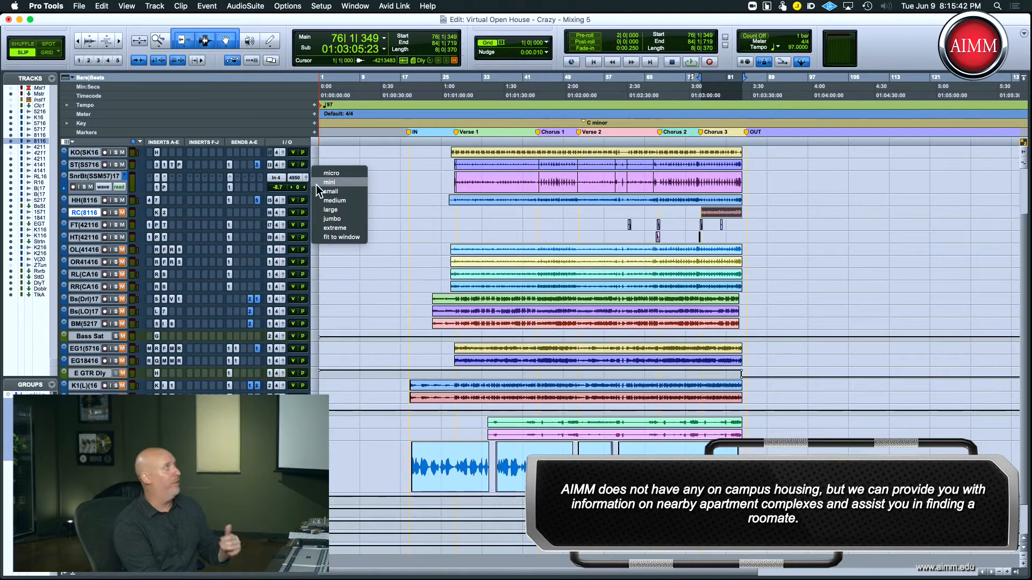
left_click(317, 184)
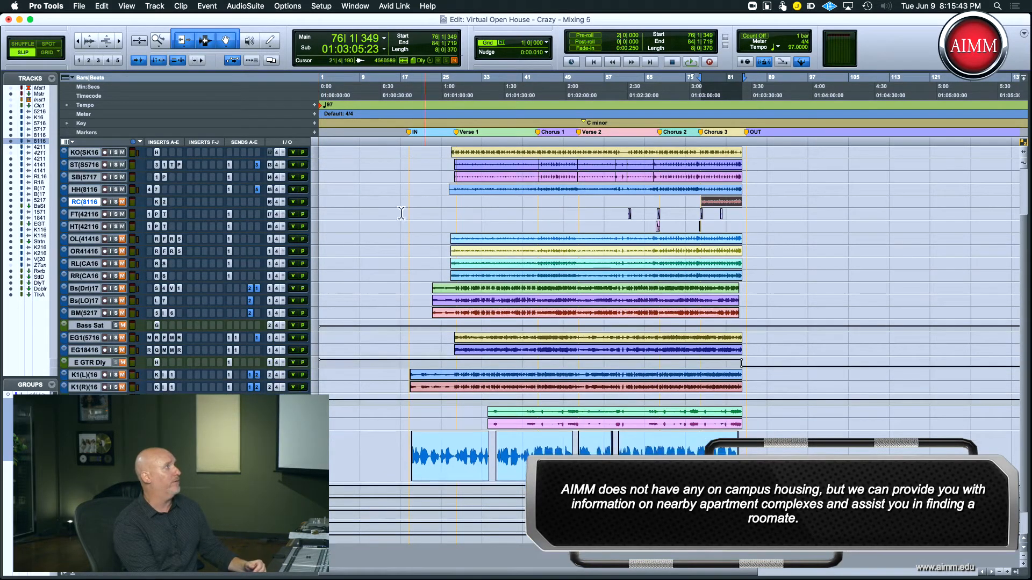
Step: Increase the heights of the floor tom and HT tom tracks so both are displayed equally tall
left_click(316, 215)
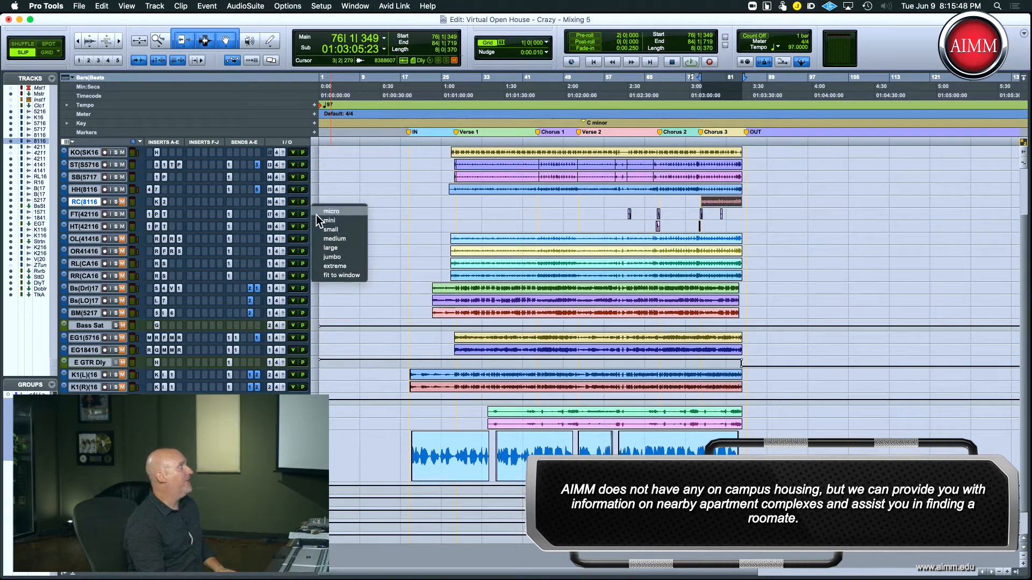
left_click(323, 246)
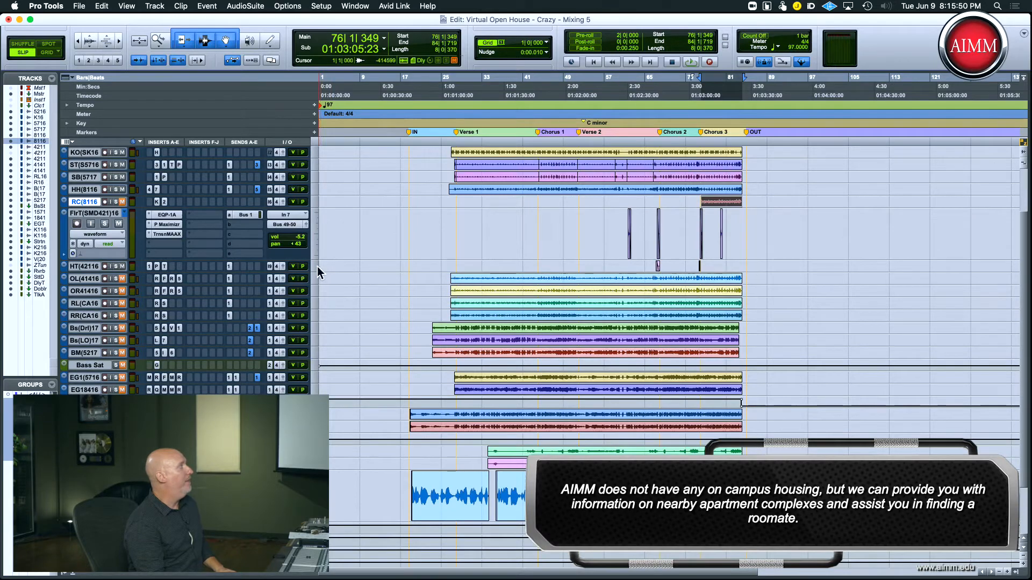
left_click(315, 269)
left_click(321, 302)
left_click(317, 238)
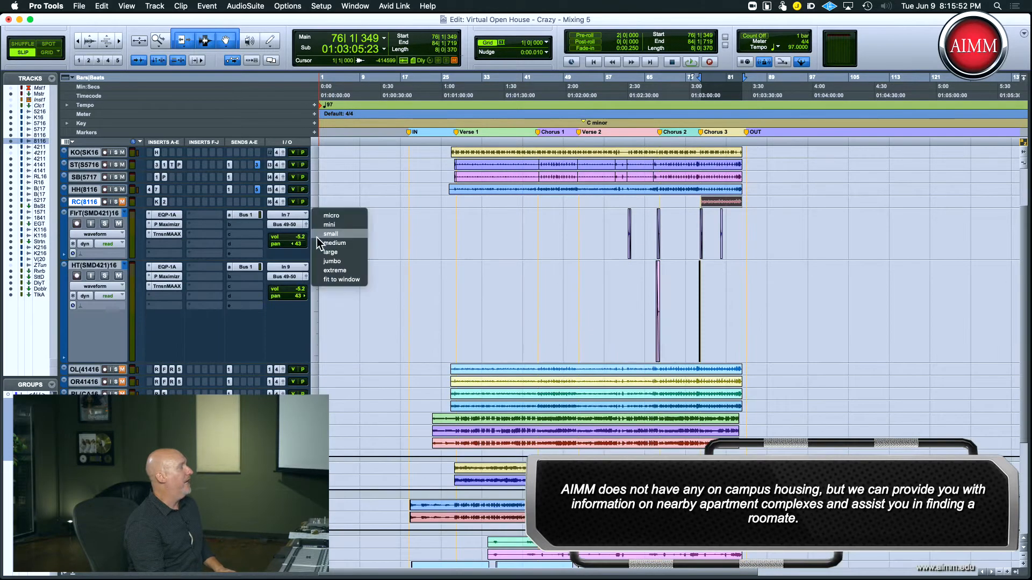
left_click(318, 255)
Step: Zoom in on the tom clips leading into Chorus 2 and place the cursor at 57|3|909
left_click(630, 237)
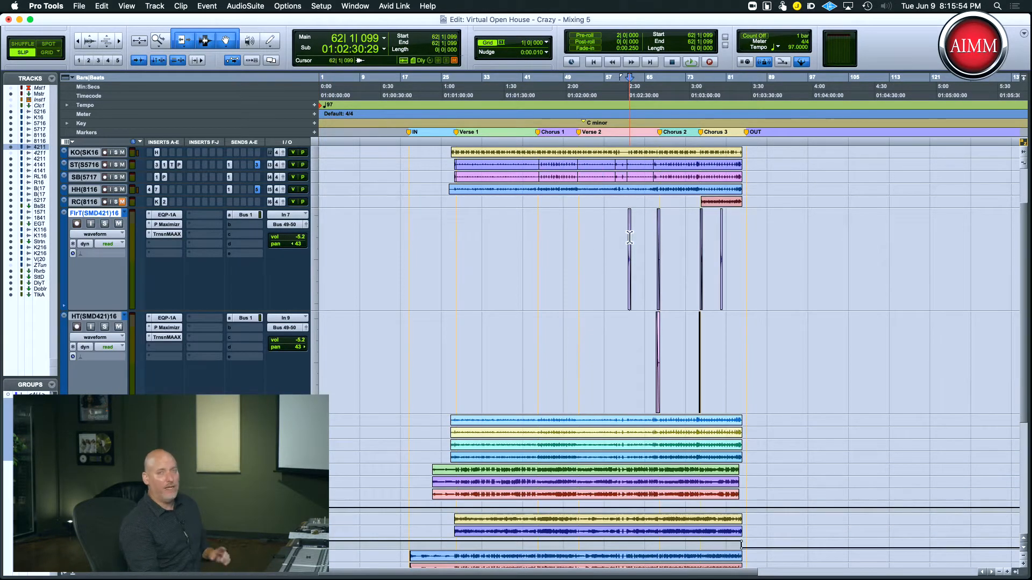
key("t")
key("t")
key("t")
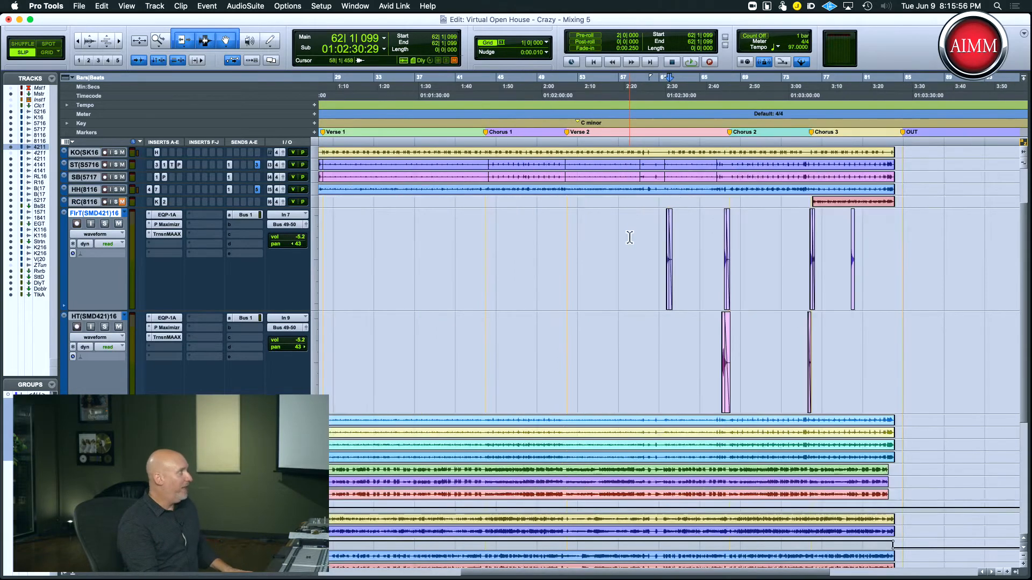
left_click(495, 239)
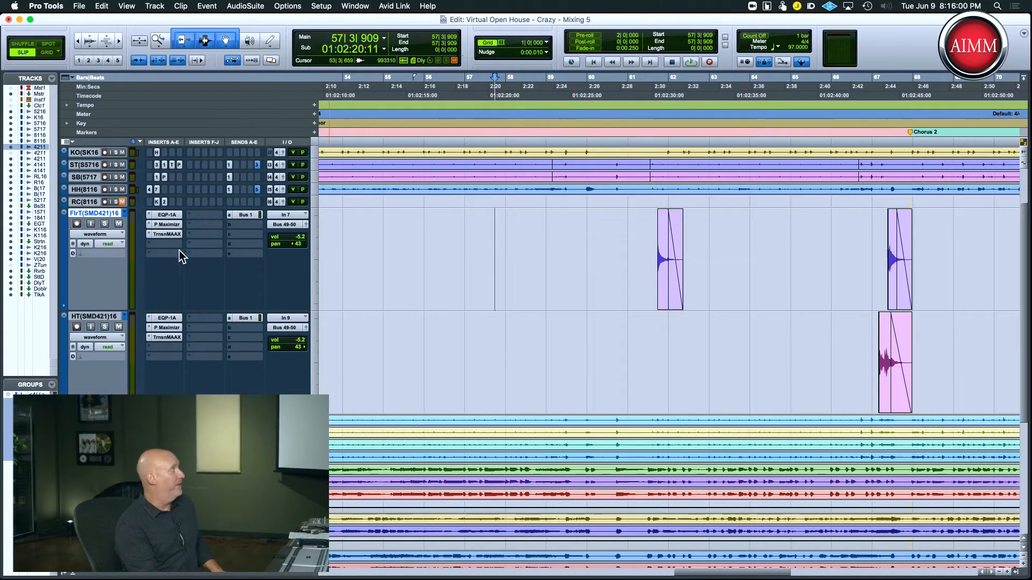
Step: Solo the floor tom track and switch it to the unedited playlist Floor Tom - (Sennheiser MD421).14
left_click(105, 224)
left_click(125, 214)
left_click(129, 207)
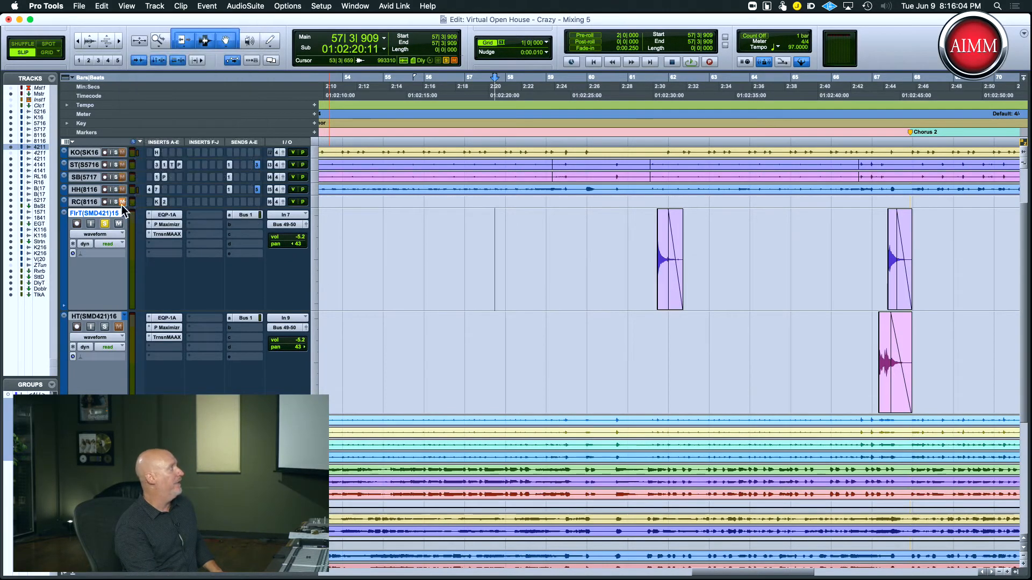
left_click(125, 214)
left_click(132, 205)
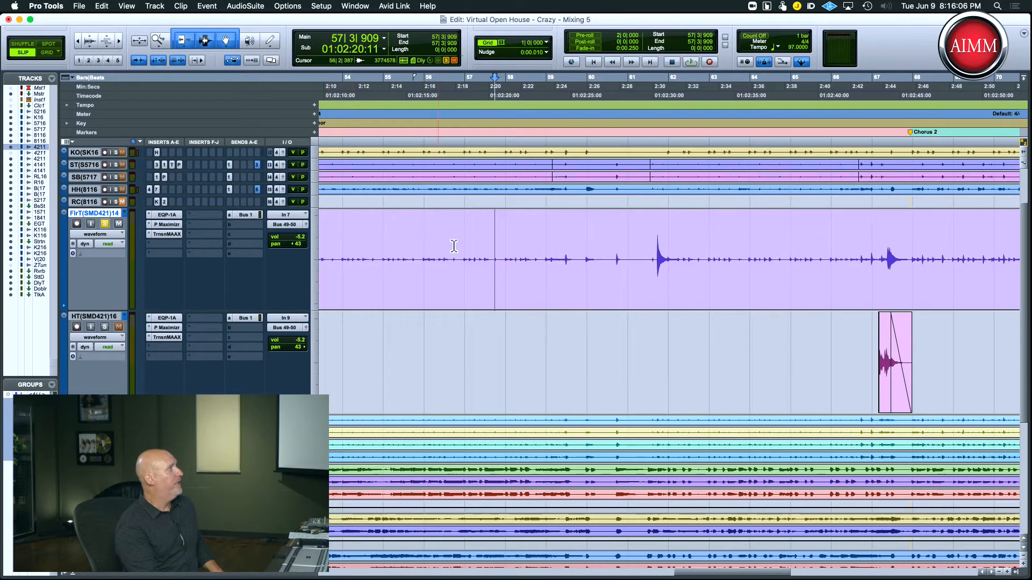
Step: Audition the unedited floor tom's bleed from 54|3|570 and its tom hit from 61|3|550
left_click(369, 247)
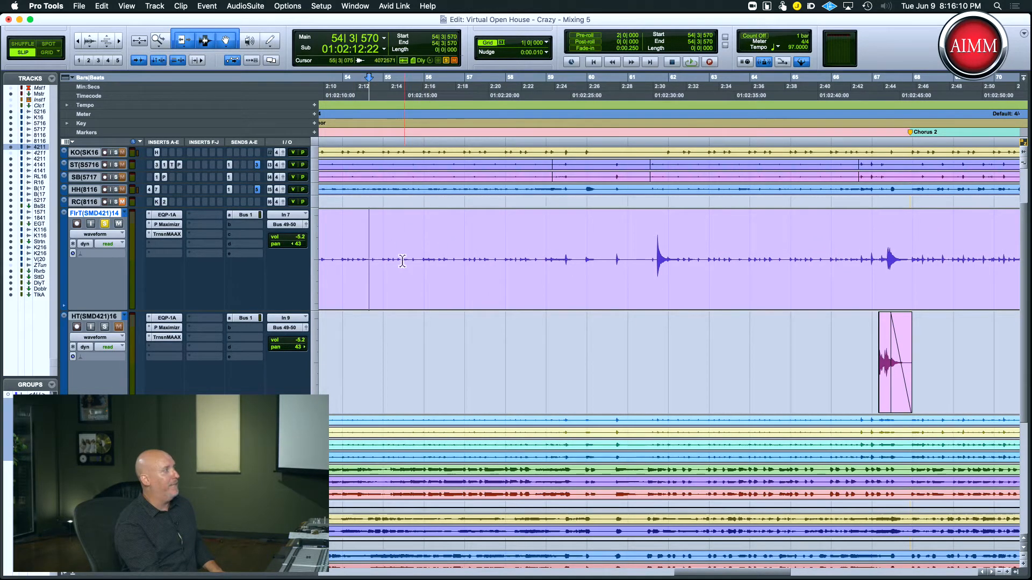
key("space")
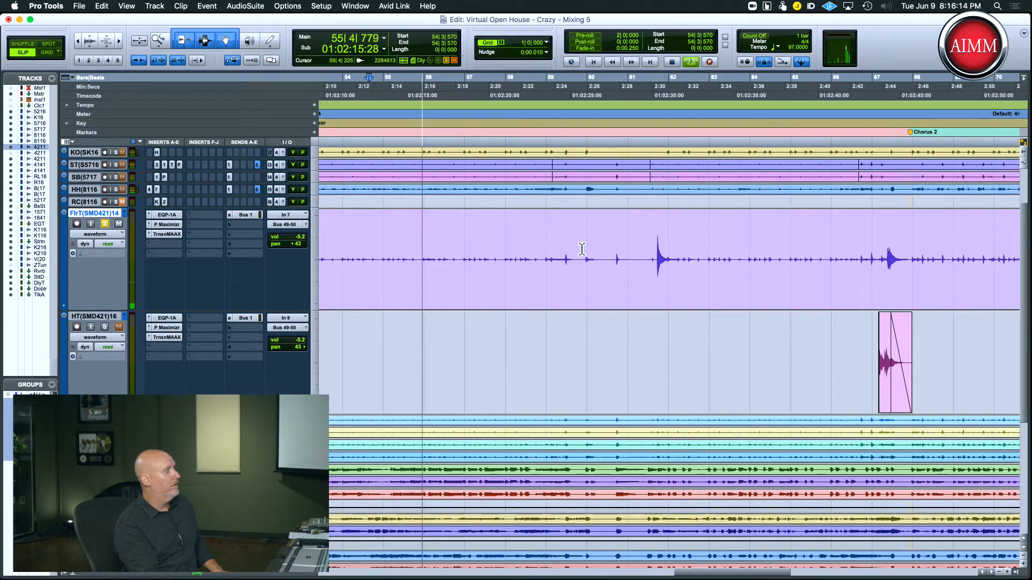
key("space")
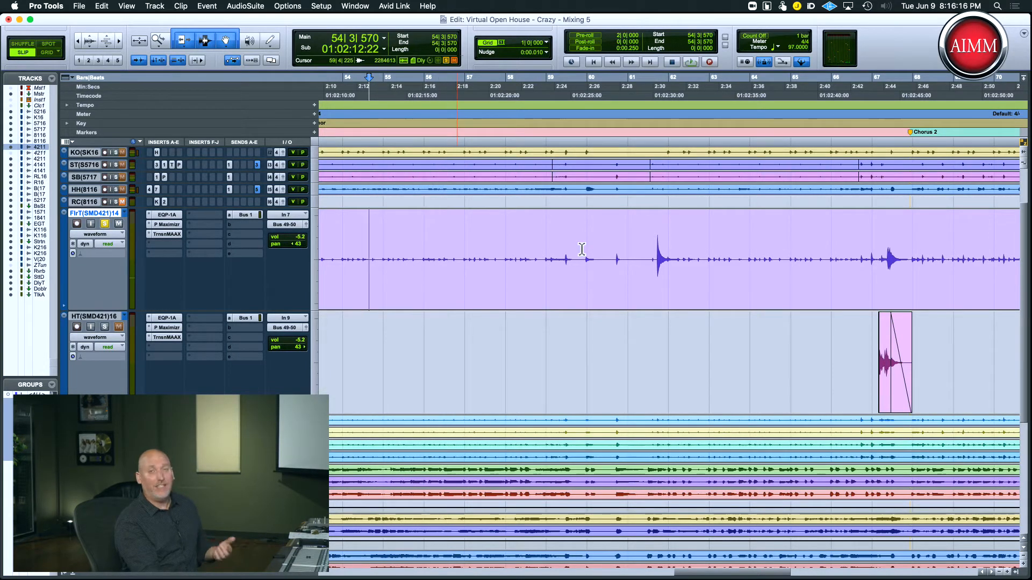
left_click(654, 245)
key("space")
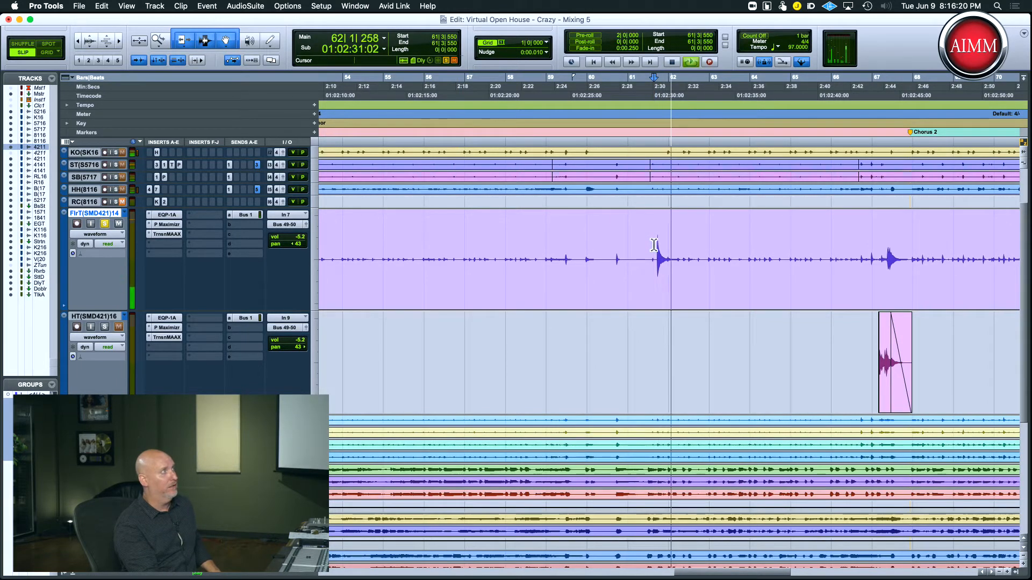
key("space")
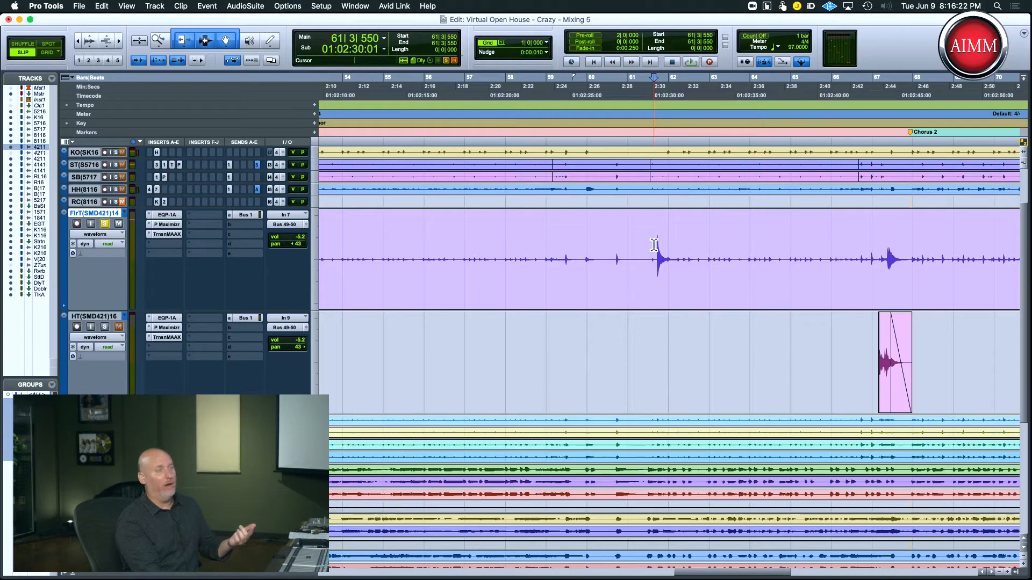
Step: Switch the floor tom back to playlist Floor Tom - (Sennheiser MD421).16 and zoom in on its clip around 61|4|552
left_click(125, 214)
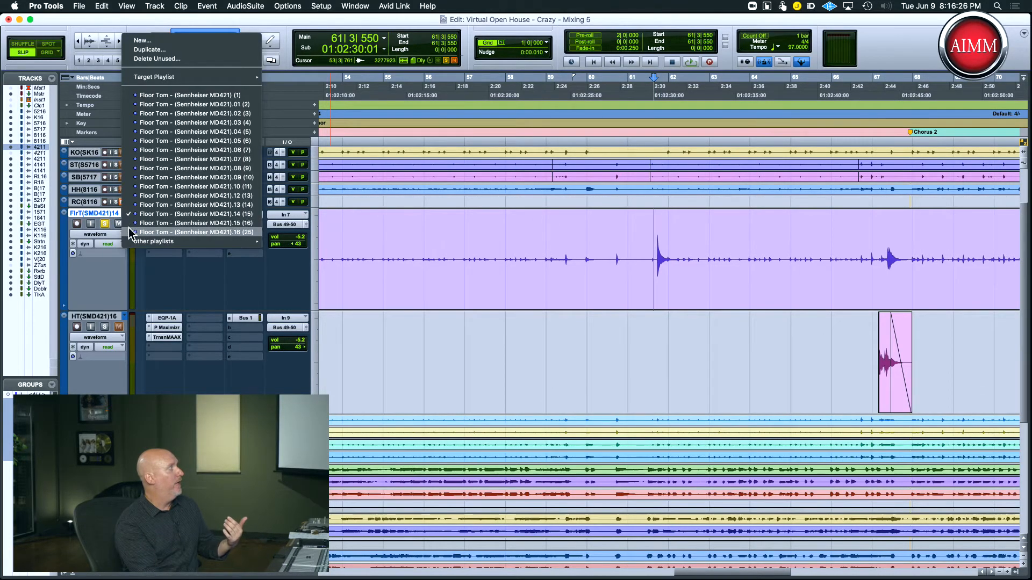
left_click(129, 231)
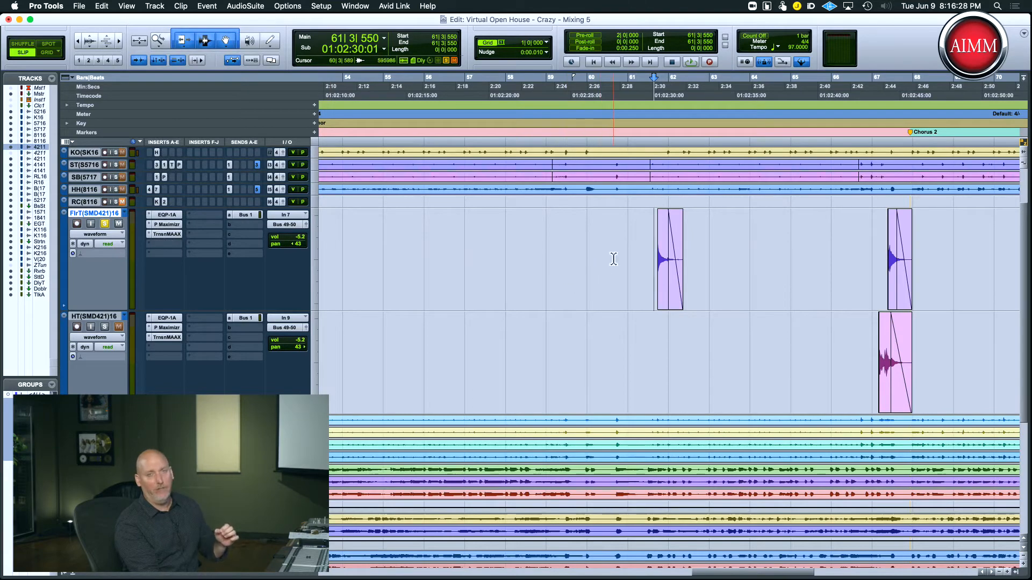
left_click(665, 236)
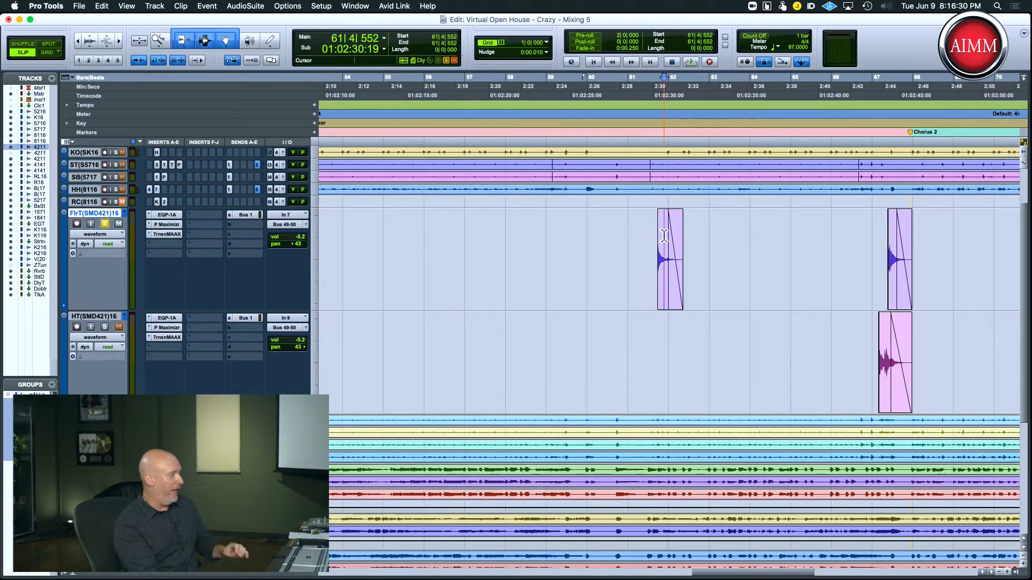
key("super+bracketright")
key("super+bracketright")
key("super+bracketright")
key("super+bracketright")
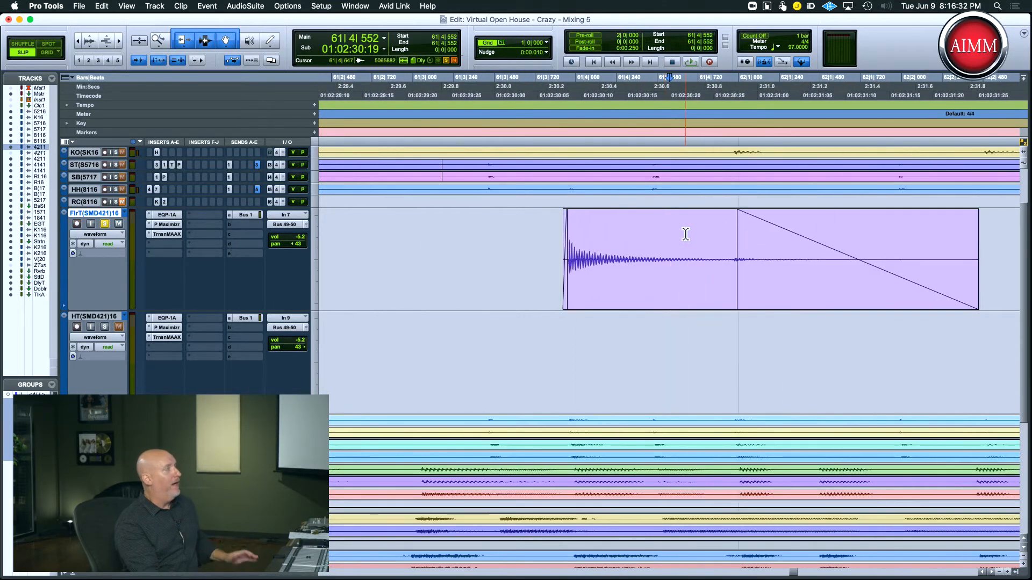
Step: Select the floor tom clip, zoom in closely on its fade-in, and place the cursor just before it at 61|3|881
double_click(579, 262)
key("super+bracketright")
key("super+bracketright")
key("super+bracketright")
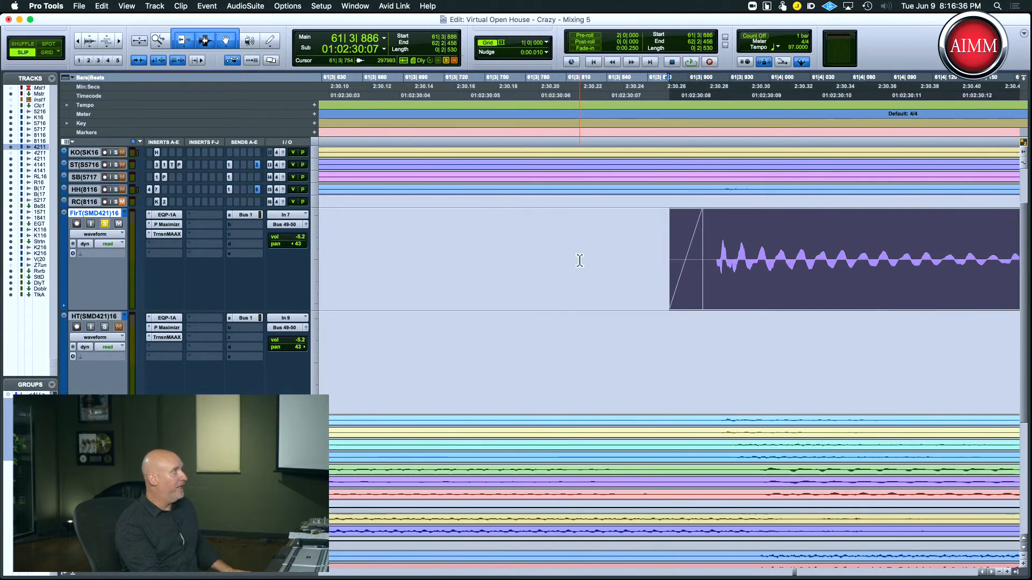
left_click(665, 258)
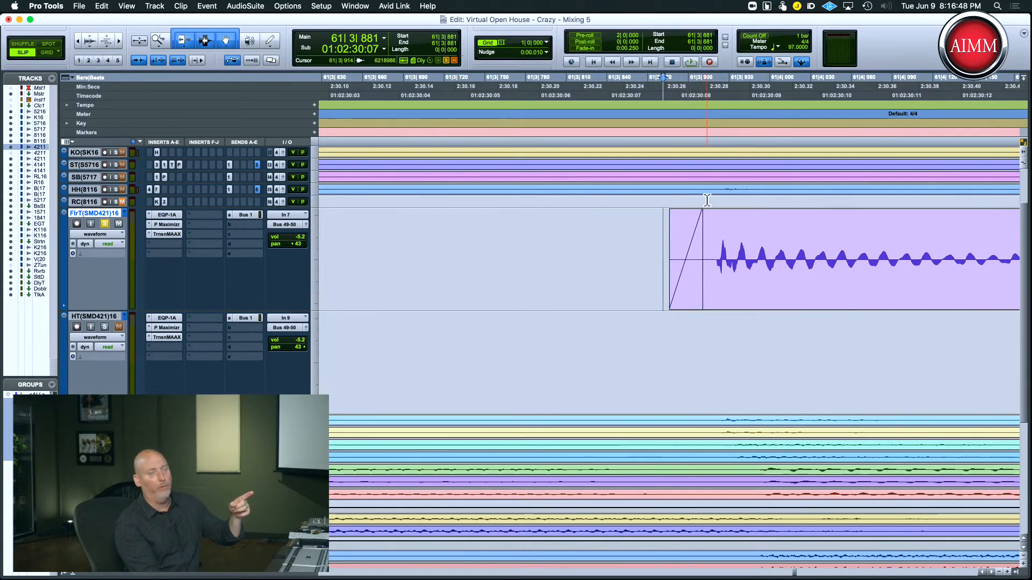
Step: Shift the floor tom clip's fade-in onto the hit's attack at 61|3|914 and back ahead of it to 61|3|888
left_click(688, 295)
left_click_drag(689, 295, 726, 293)
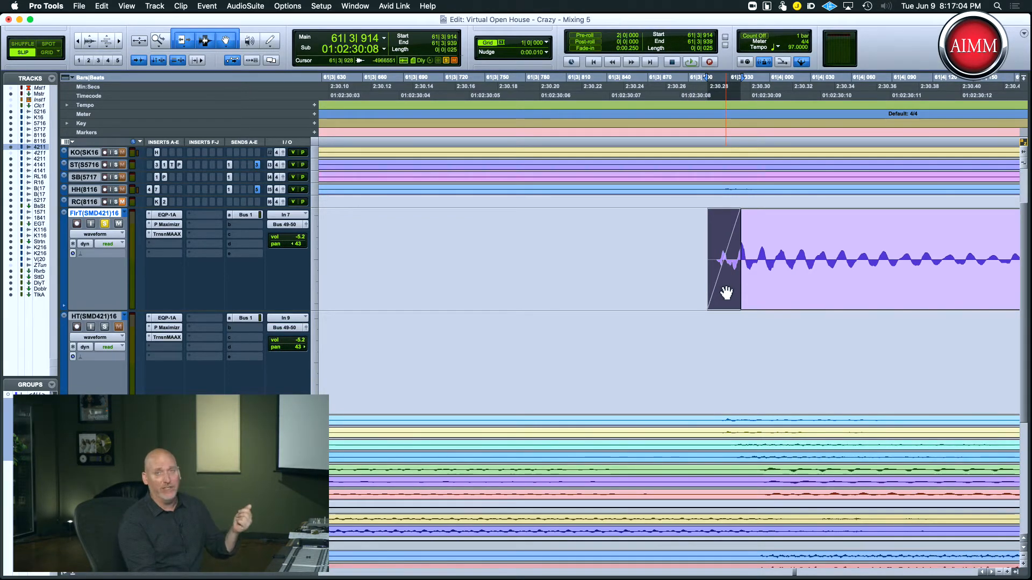
left_click_drag(725, 293, 691, 291)
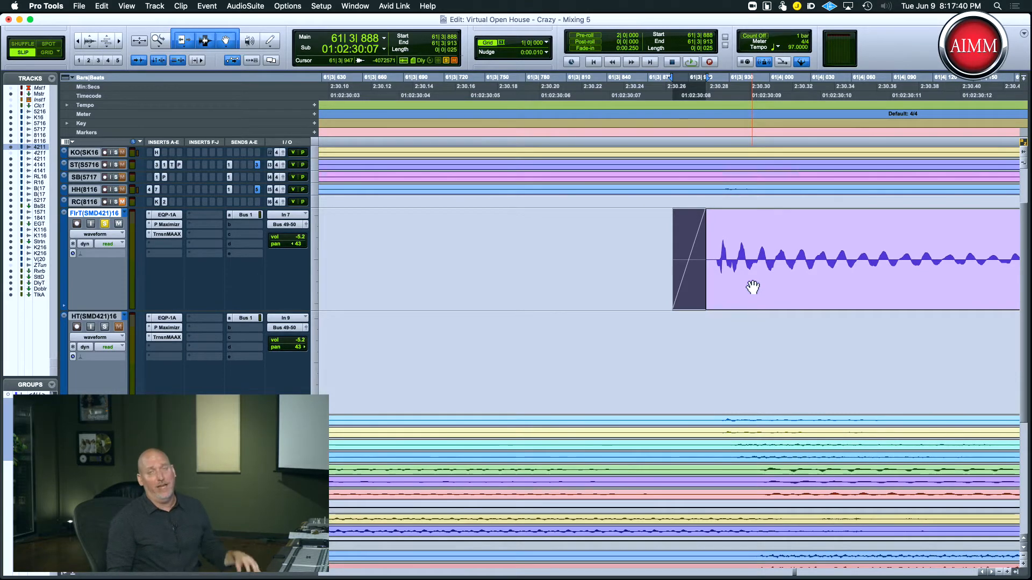
Step: Audition the edited floor tom clip from 61|3|375 through its fade-out
key("r")
key("r")
key("r")
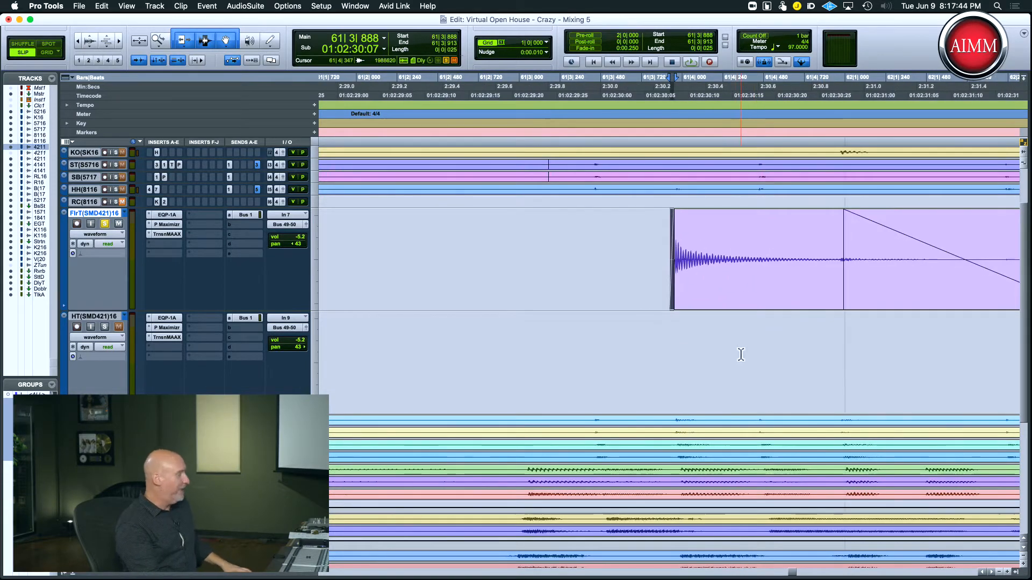
scroll(737, 355, "right", 5)
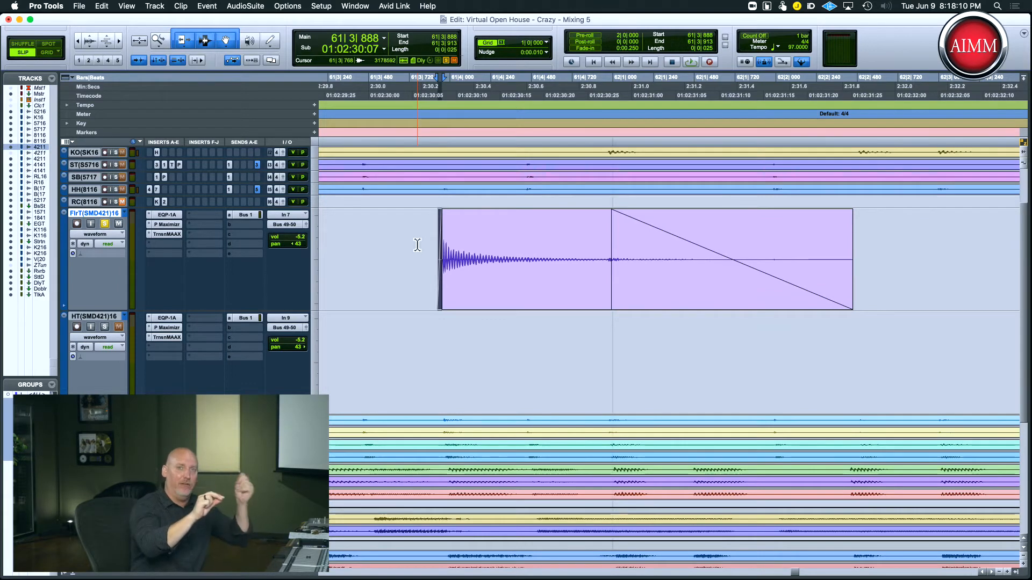
left_click(351, 232)
key("space")
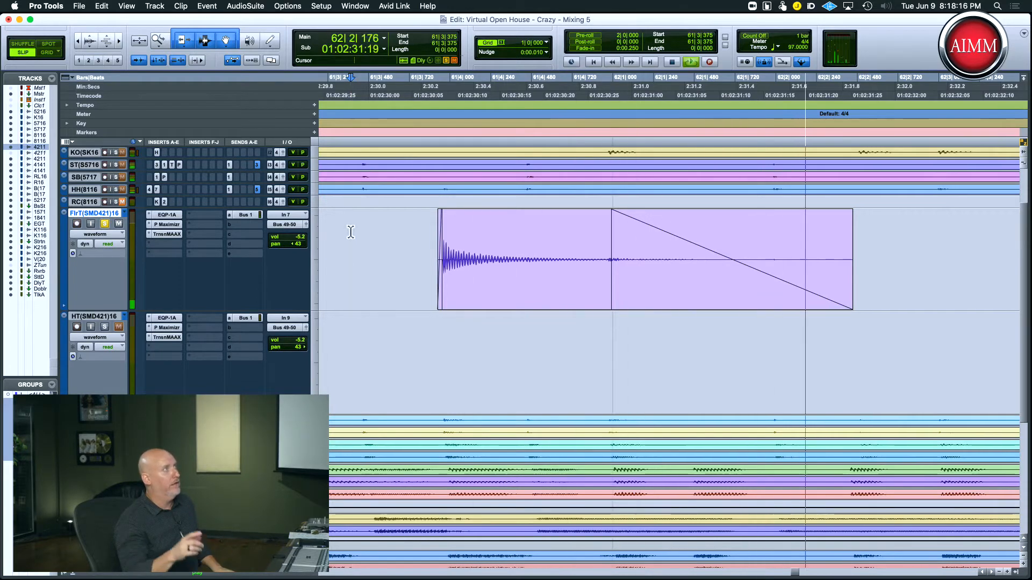
key("space")
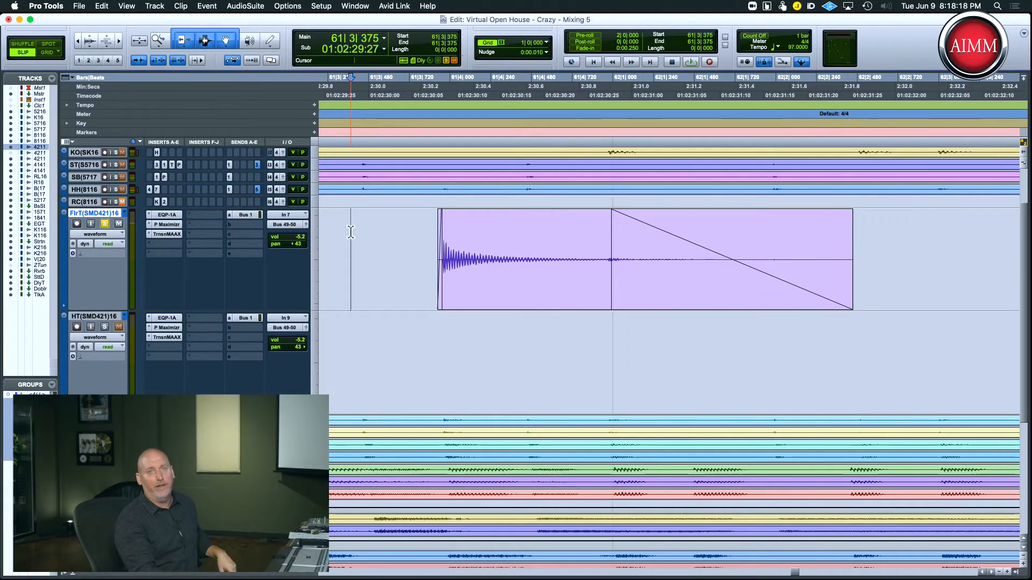
Step: Replay the floor tom hit from 61|3|790, just ahead of the clip
left_click(421, 230)
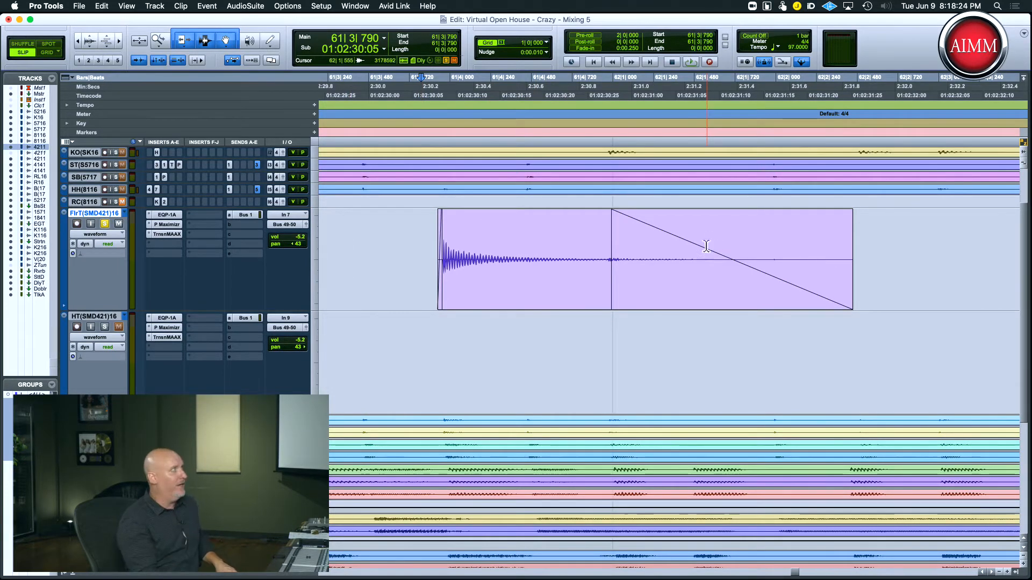
key("space")
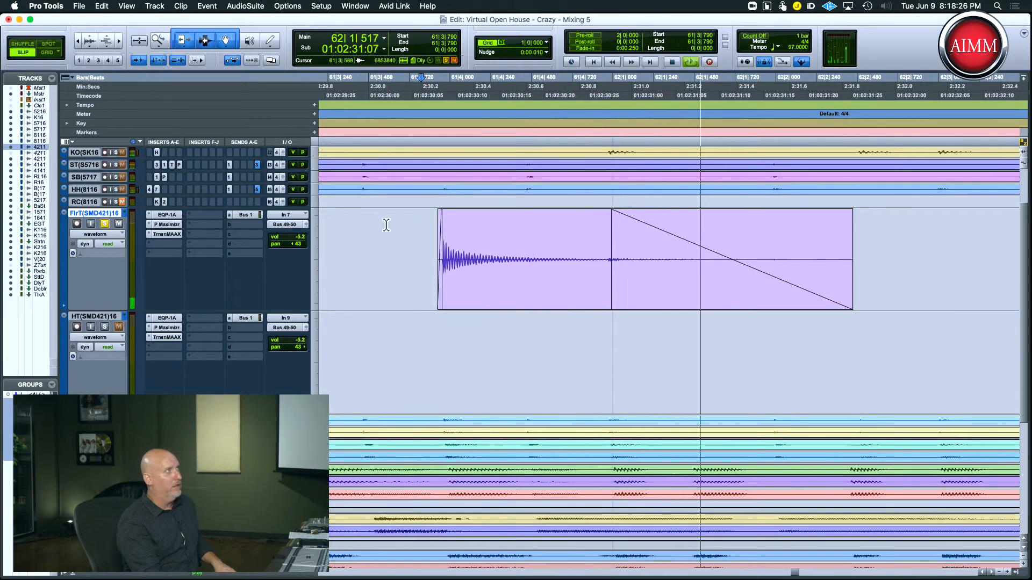
key("space")
Step: Solo the high tom track and audition the tom fill leading into Chorus 3 from 75|2|912
key("r")
key("r")
key("r")
key("r")
key("r")
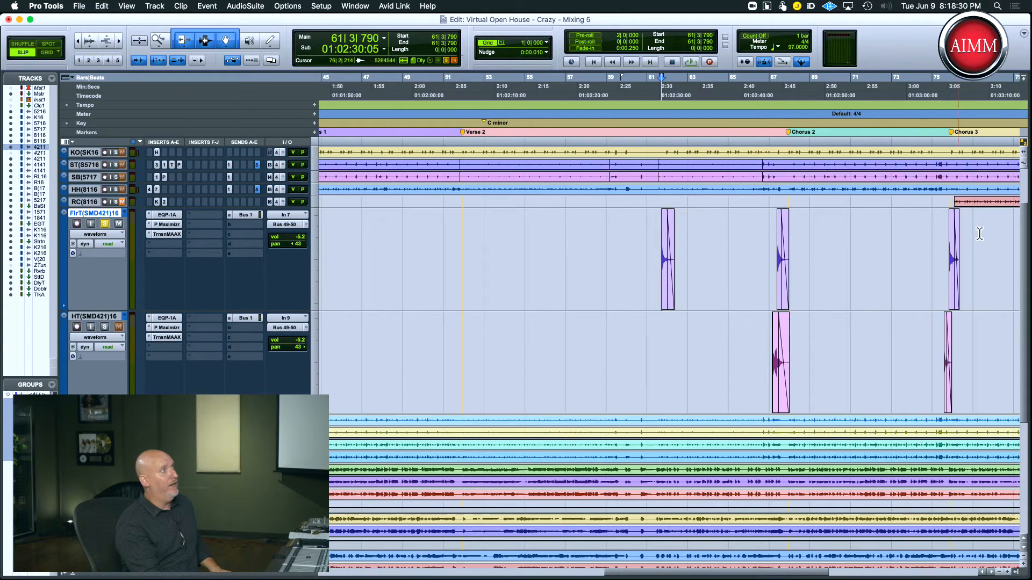
left_click(942, 248)
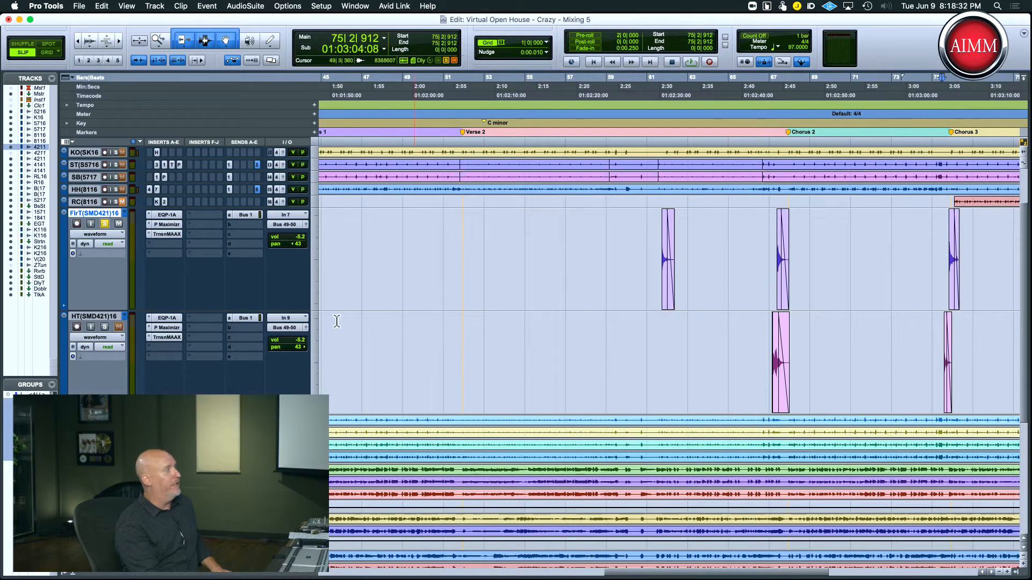
left_click(104, 326)
key("space")
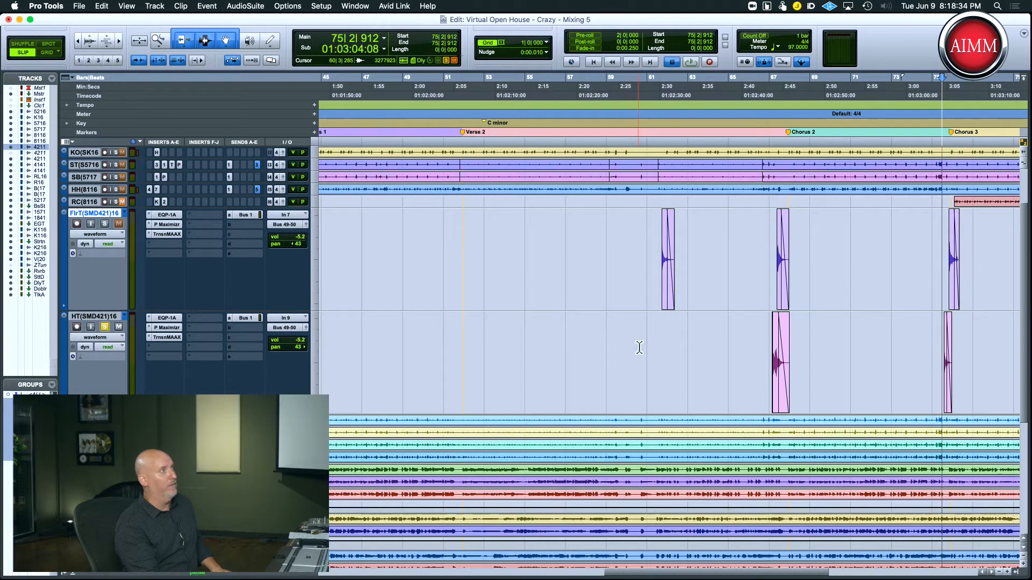
key("space")
key("space")
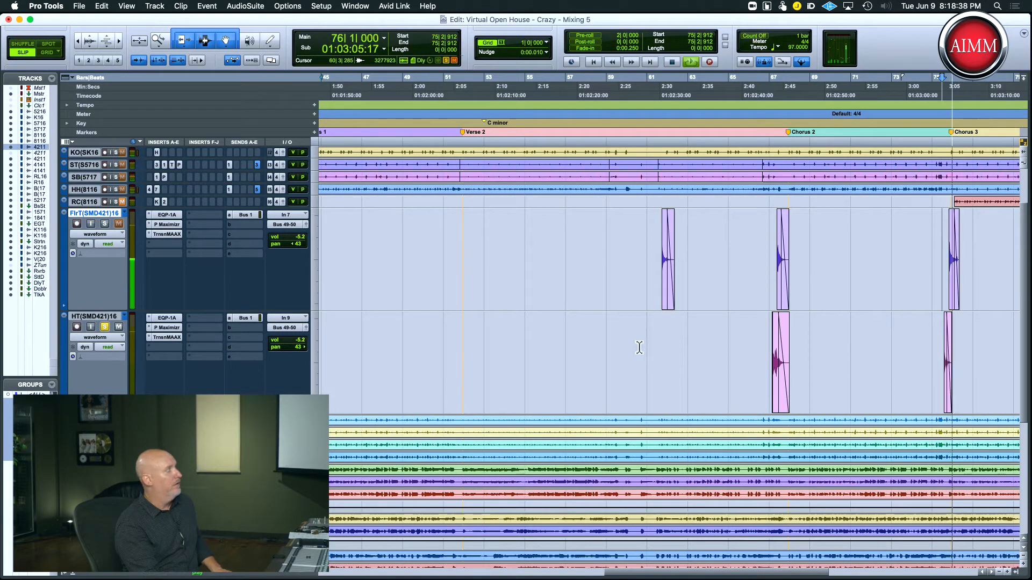
key("space")
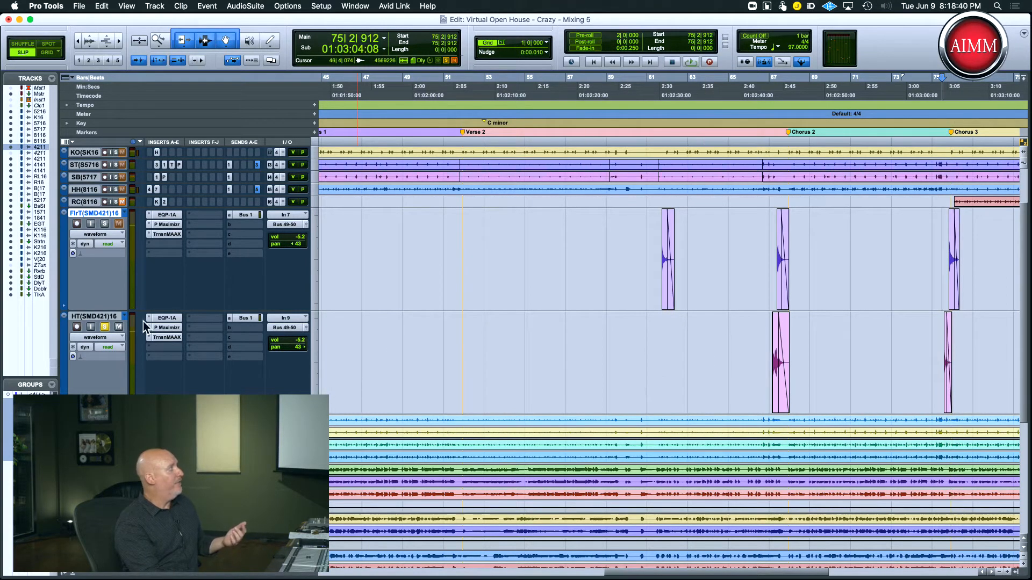
Step: Open the snare top track's Bus 1 send and set the Reverb track's height to medium
scroll(381, 264, "up", 3)
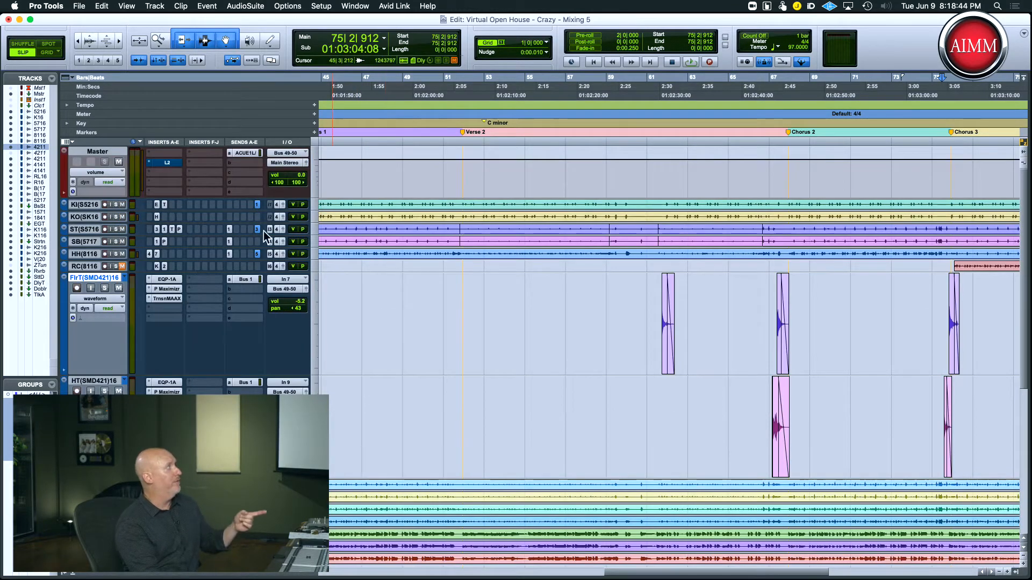
left_click(230, 231)
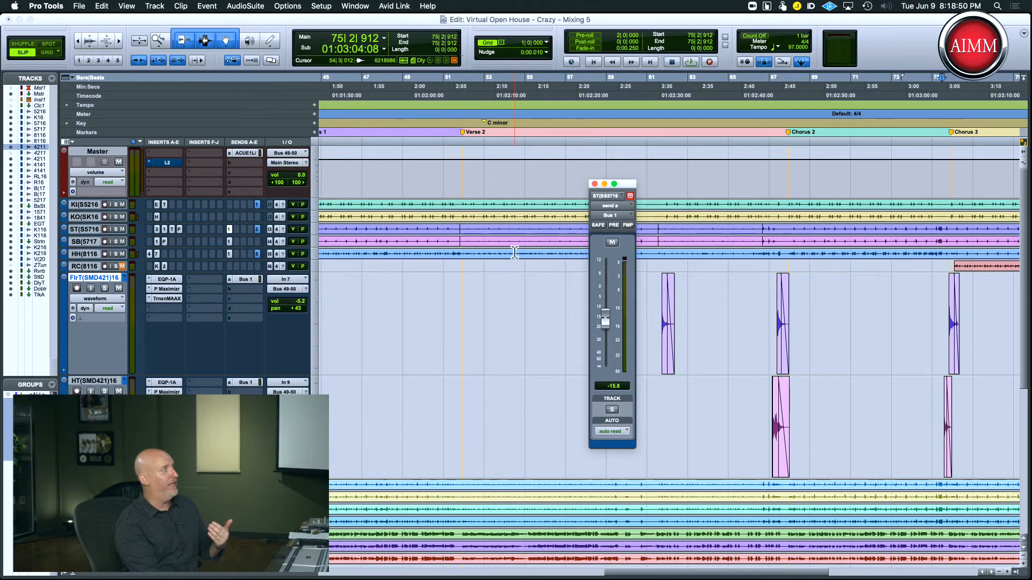
scroll(513, 249, "down", 10)
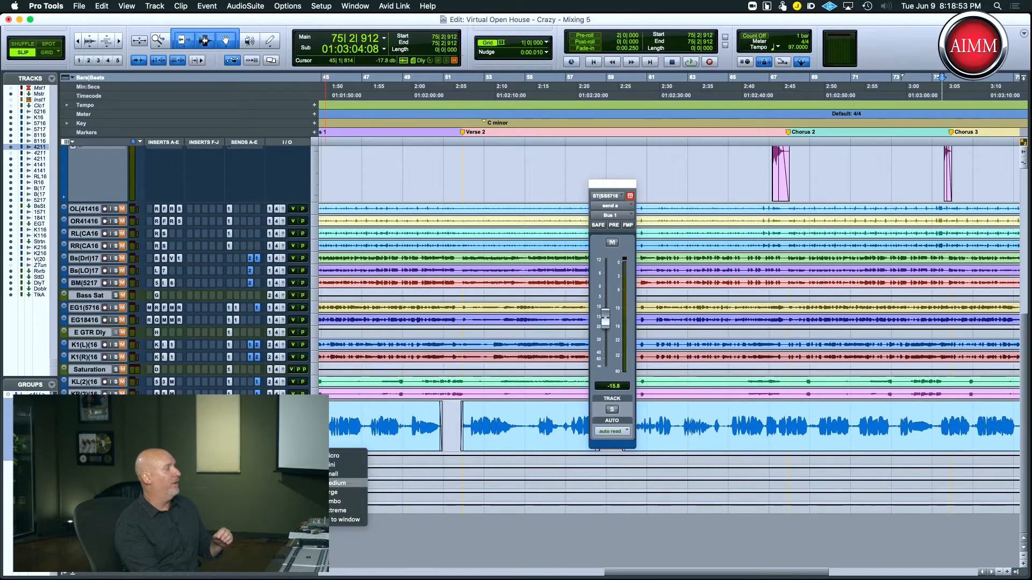
left_click(430, 480)
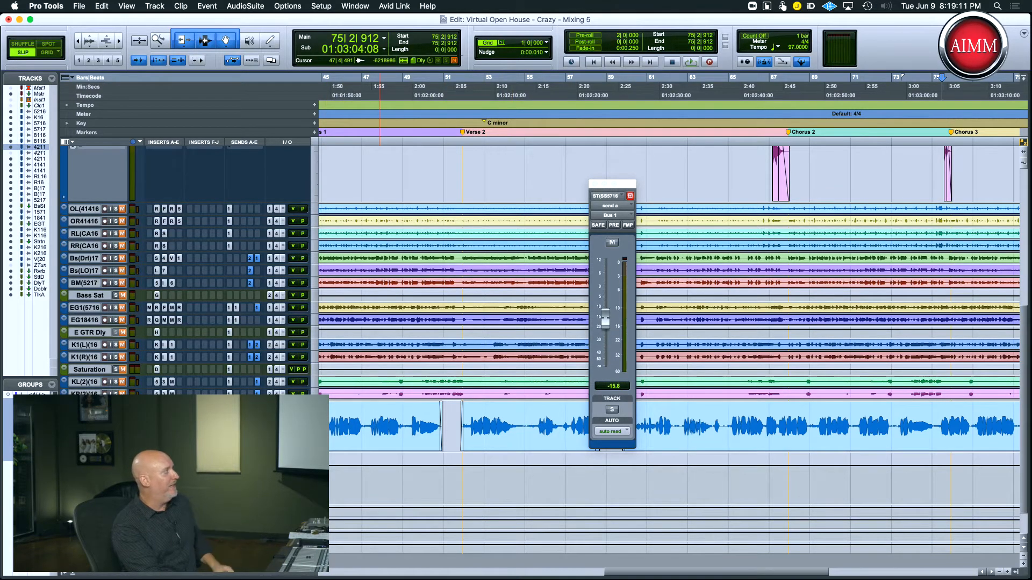
Step: Open the Reverb track's D-Verb plug-in, review its settings, and close both the plug-in and the snare send
left_click(164, 461)
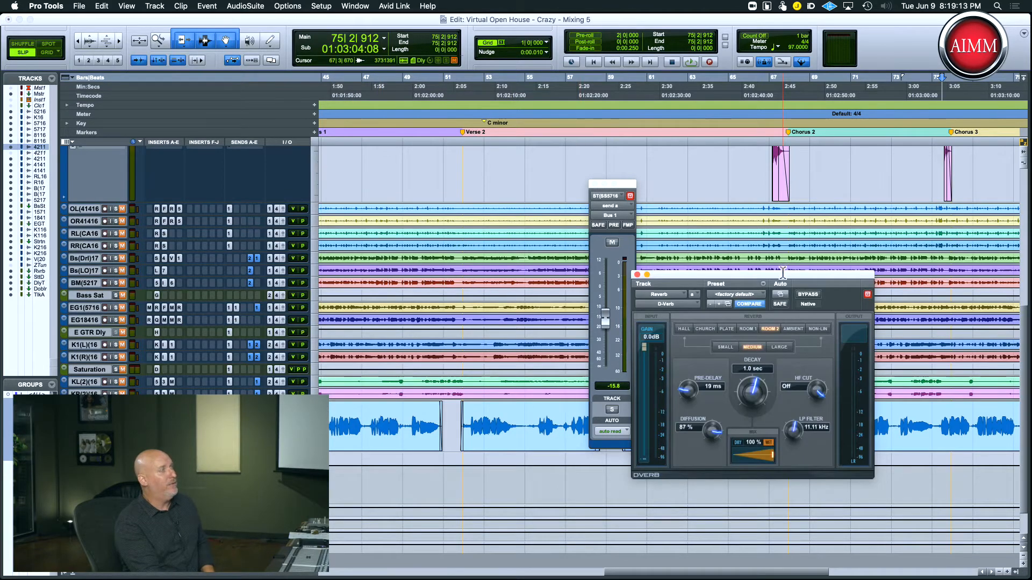
left_click_drag(782, 273, 788, 116)
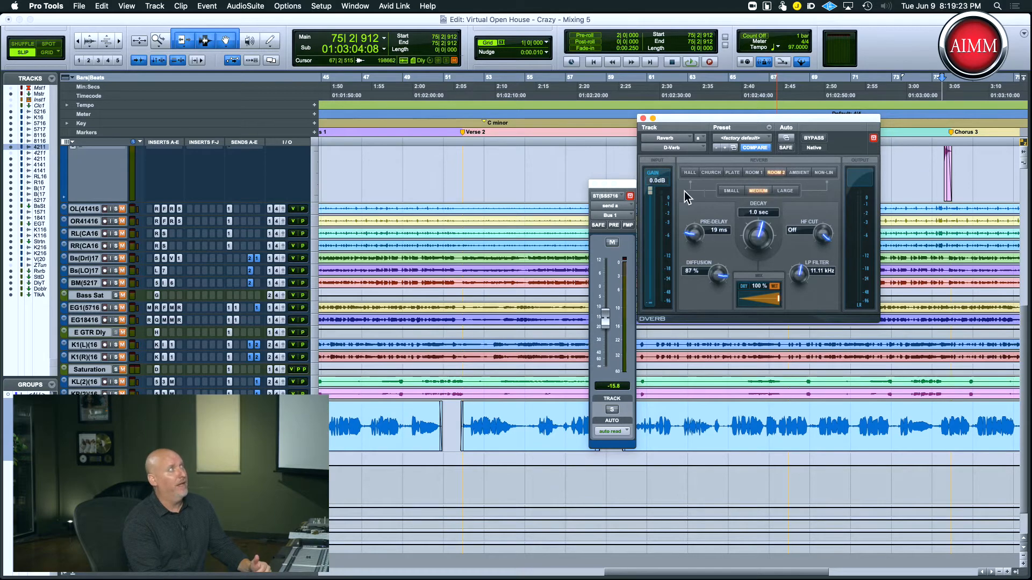
left_click_drag(650, 219, 651, 182)
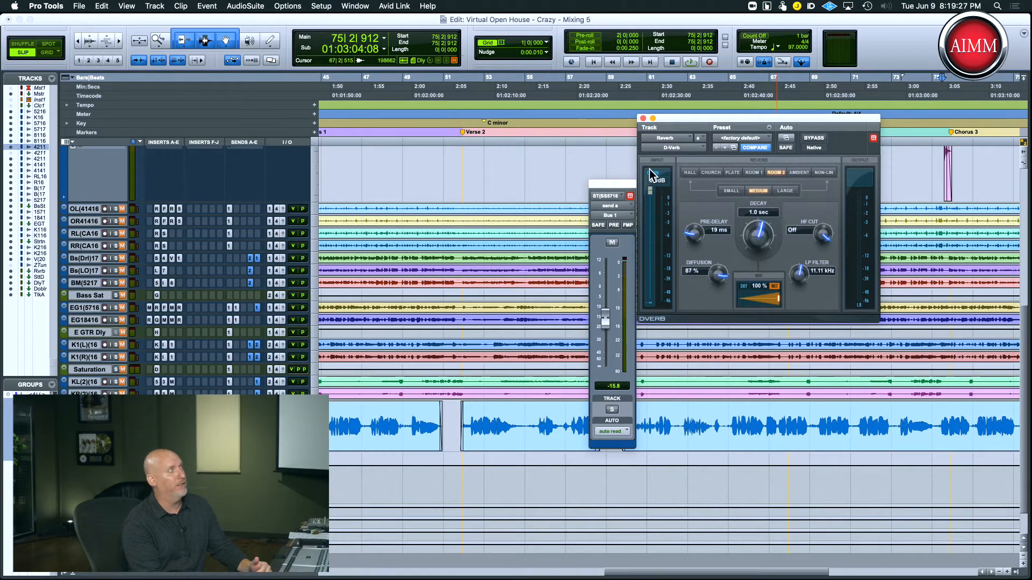
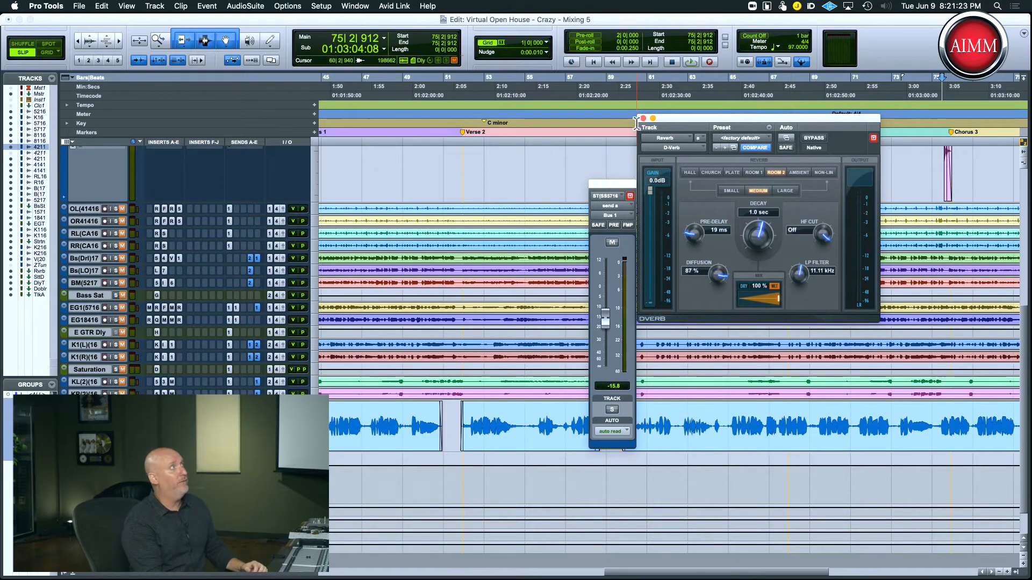
left_click(643, 119)
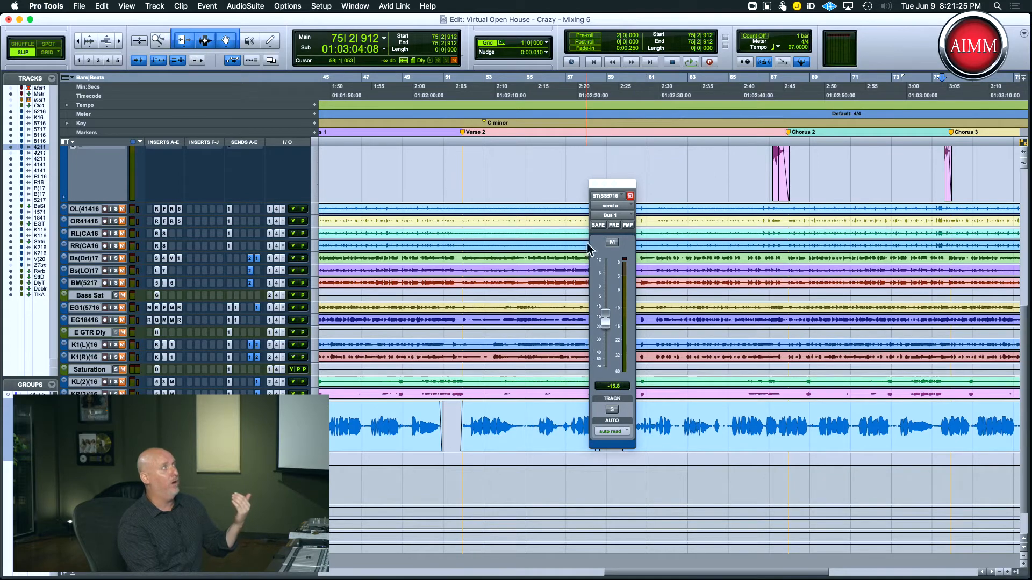
left_click(592, 186)
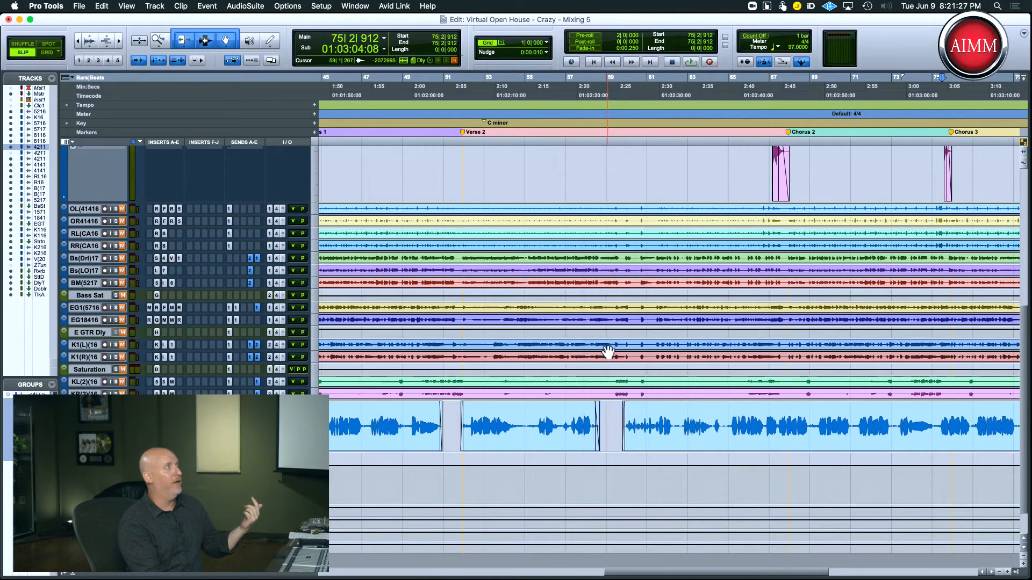
Step: Open the floor tom track's Bus 1 send, mute it, and move its window clear of the tom clips
scroll(607, 353, "up", 10)
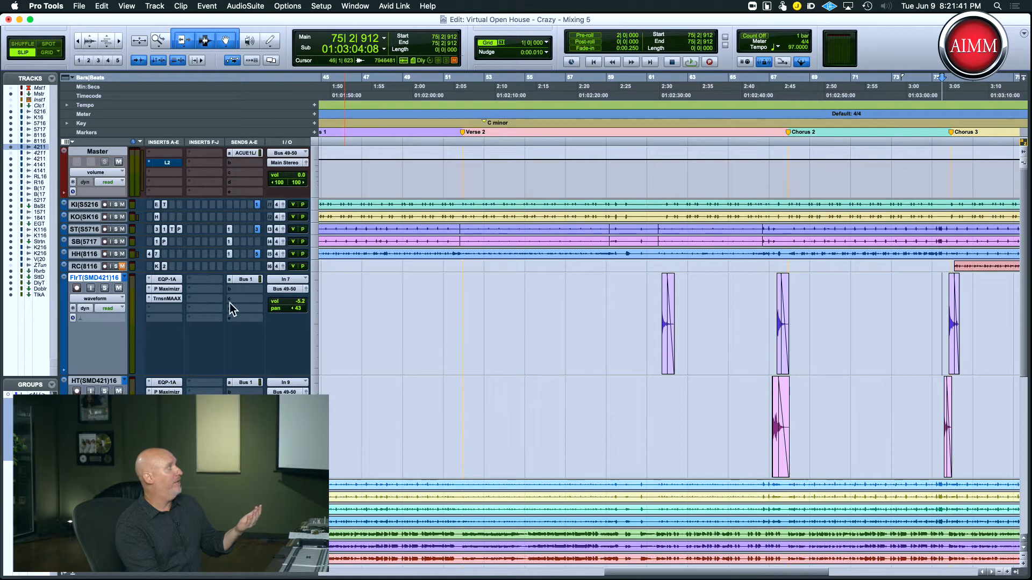
left_click(243, 281)
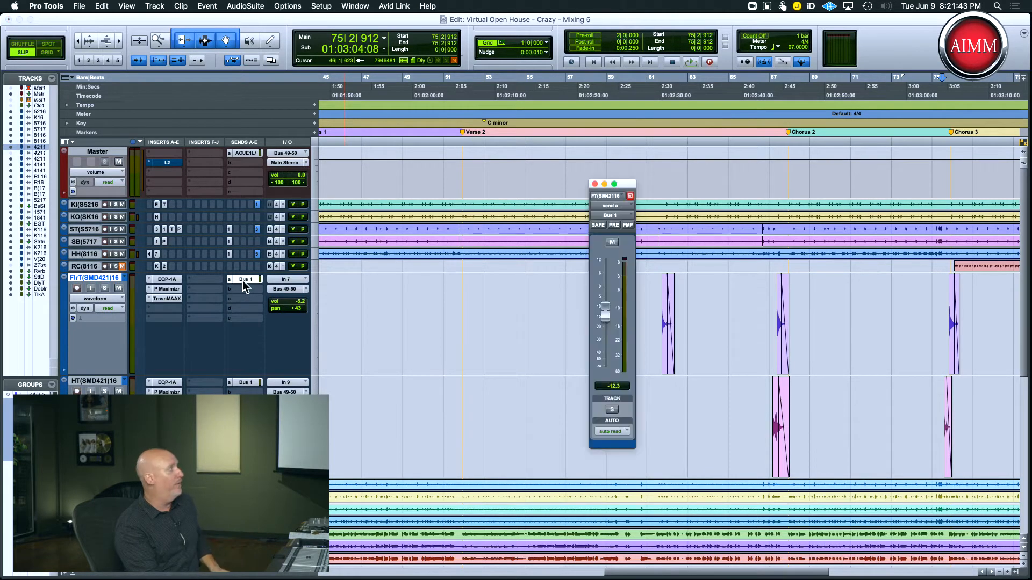
left_click(613, 245)
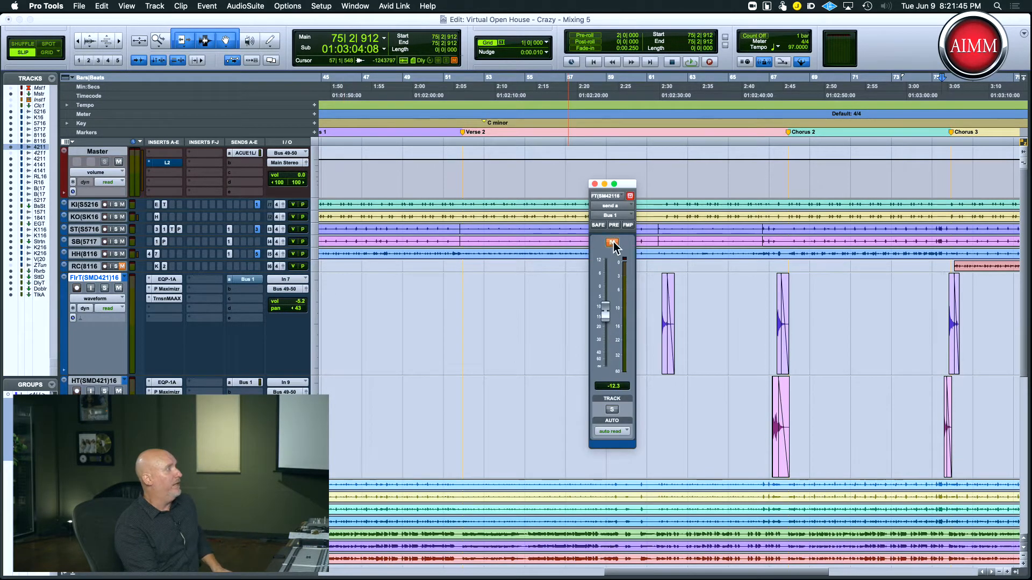
left_click_drag(624, 184, 549, 113)
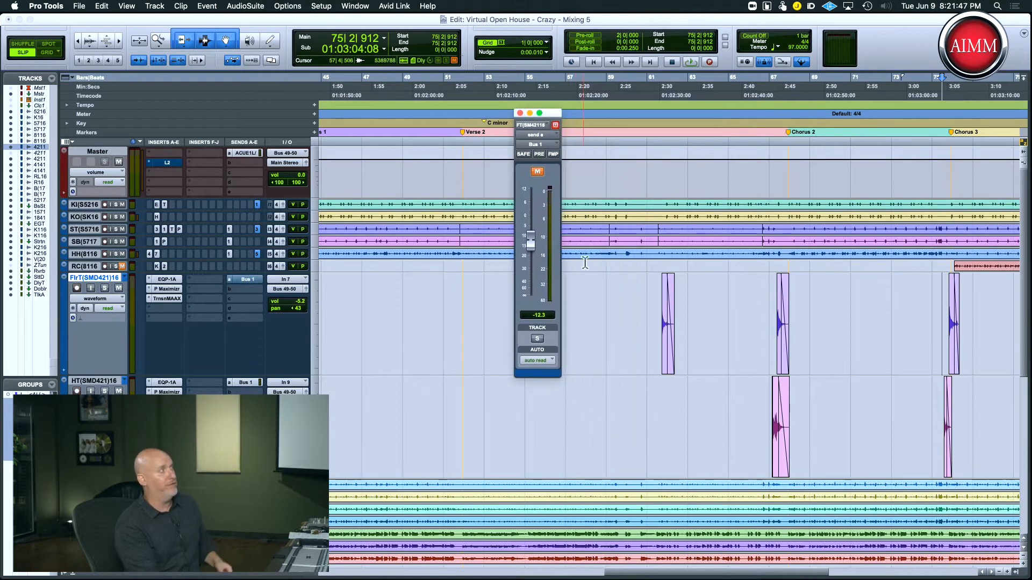
Step: Solo the floor tom and audition its hit from 61|2|952 with the reverb send muted
left_click(657, 285)
left_click(105, 288)
key("space")
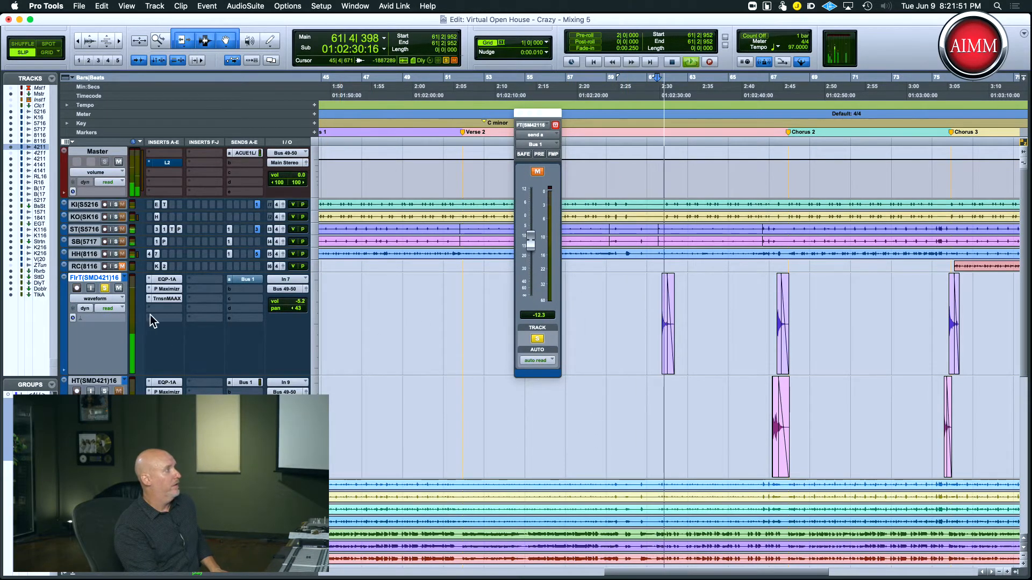
key("space")
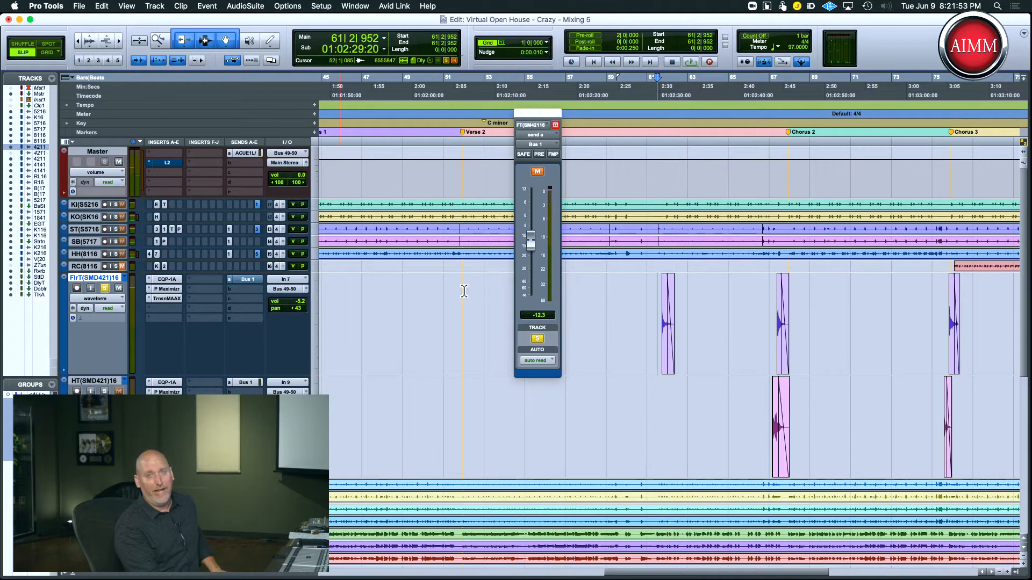
key("space")
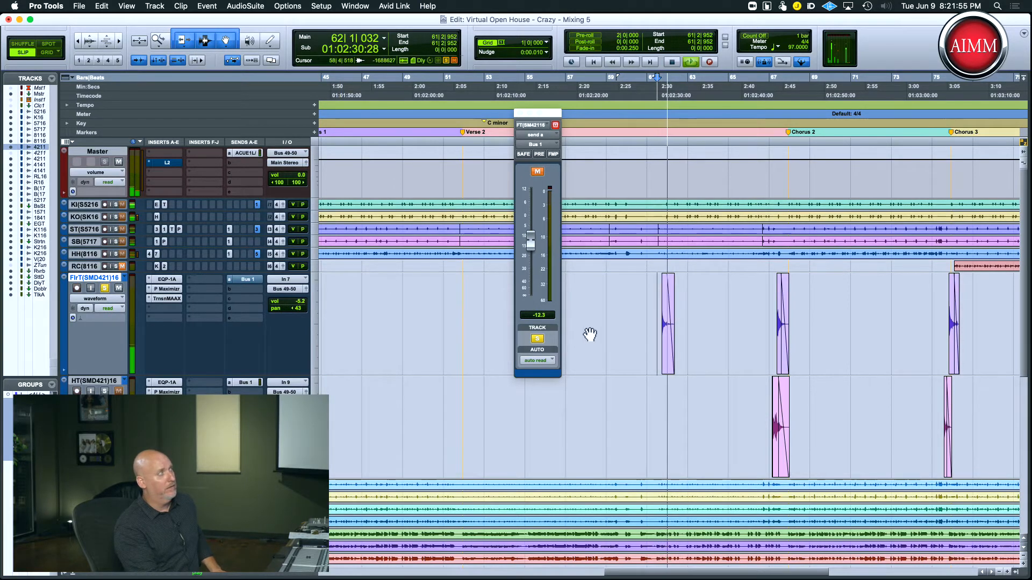
Step: Unmute the floor tom's Bus 1 send and replay the hit from 61|2|952 with reverb
left_click(537, 172)
key("space")
key("space")
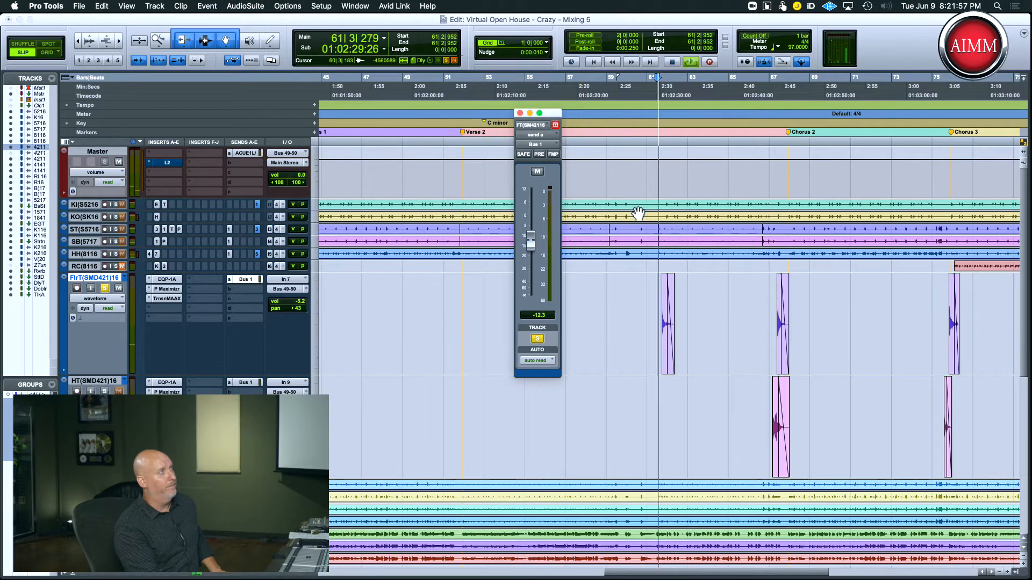
key("space")
key("space")
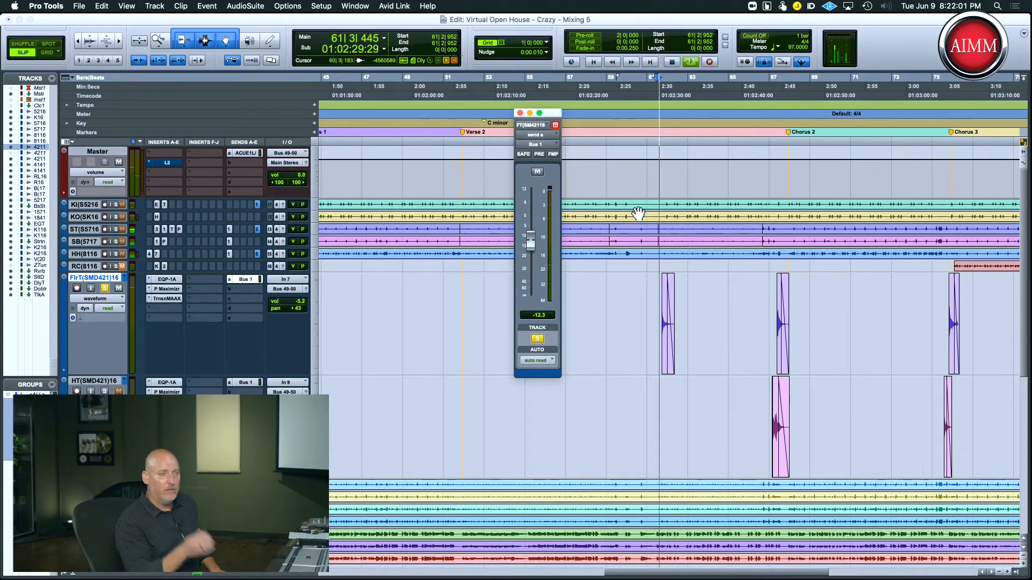
key("space")
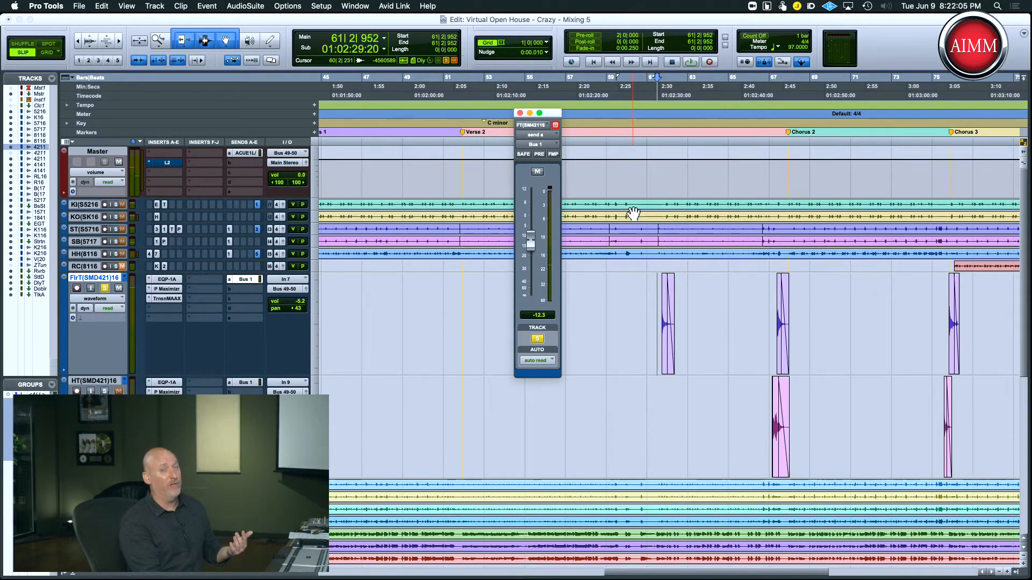
Step: Close the floor tom's send window and open its Pultec EQP-1A equalizer
left_click(520, 114)
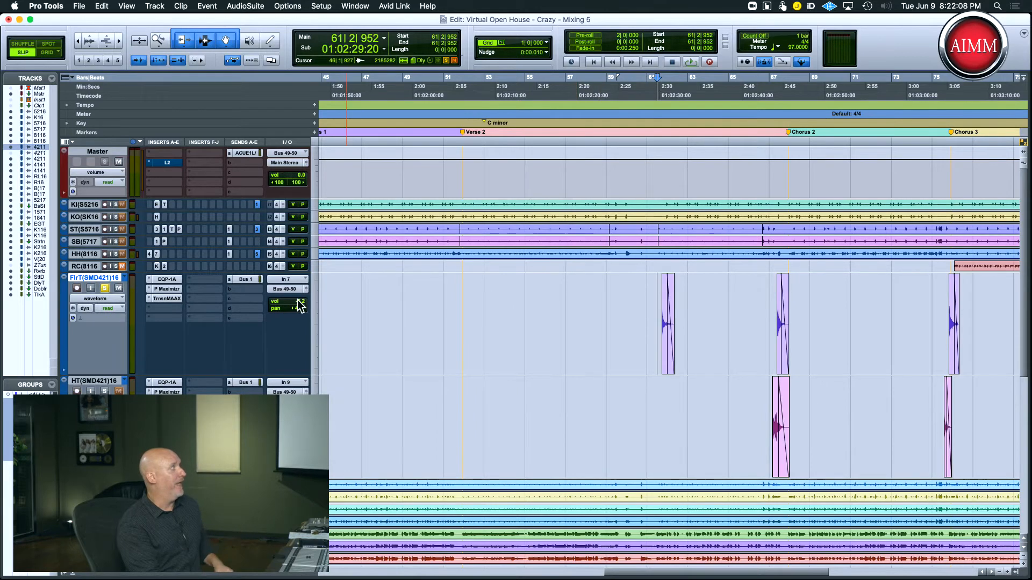
left_click(172, 279)
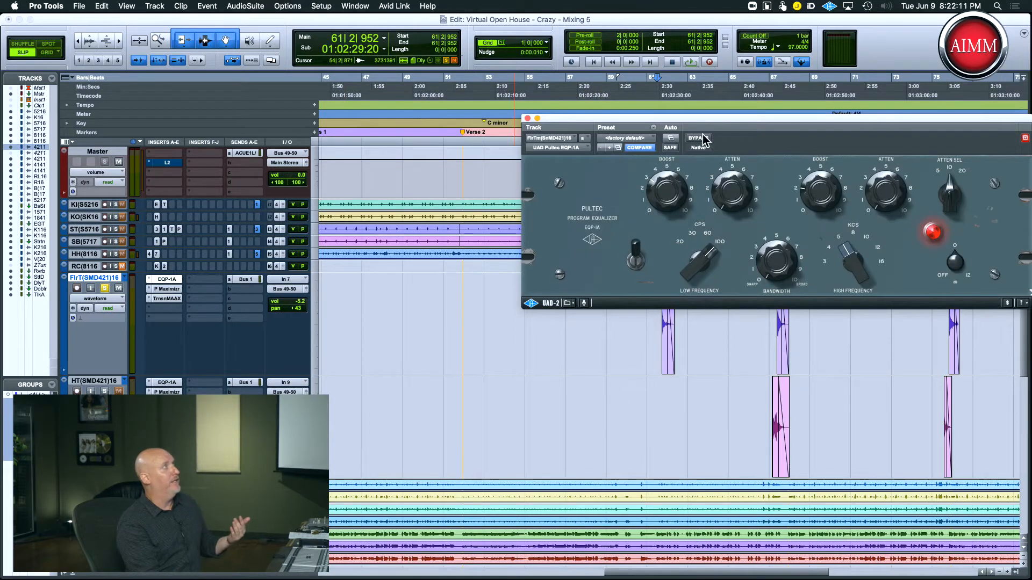
Step: Review the floor tom's Pultec EQP-1A and Precision Maximizer, and play its hit from 61|2|952
left_click_drag(735, 123, 643, 127)
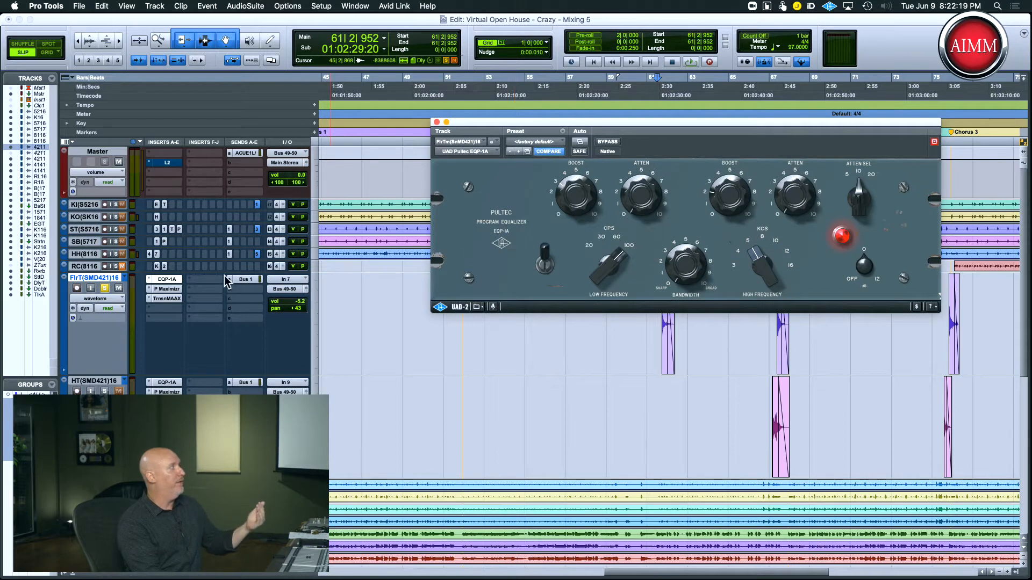
left_click(164, 290)
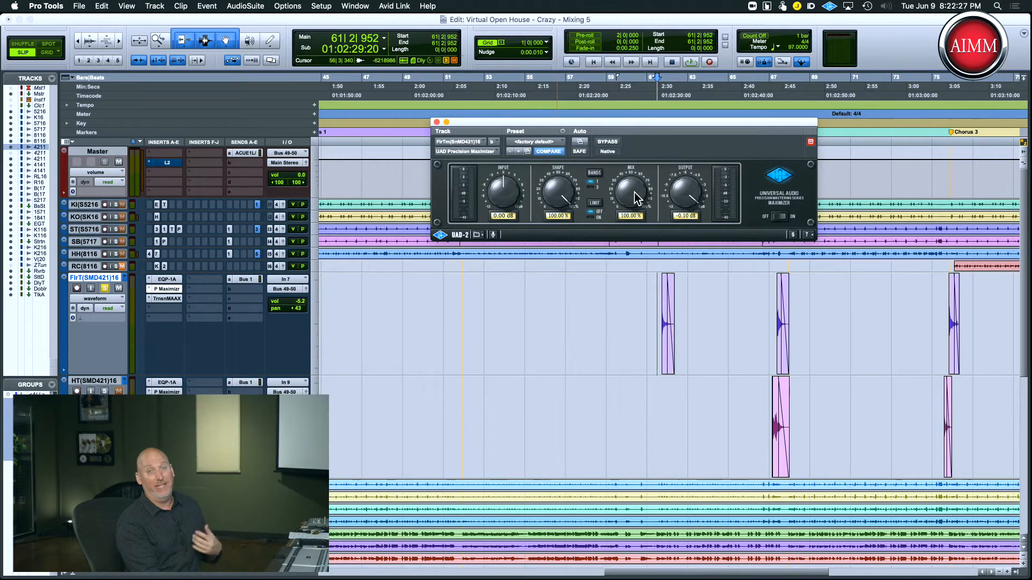
key("space")
key("space")
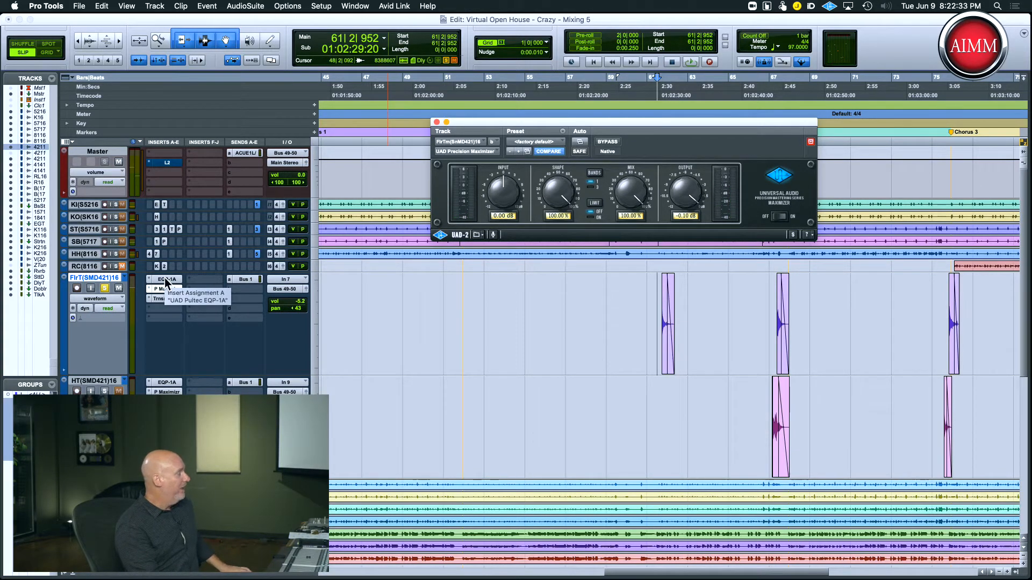
Step: Compare the soloed floor tom hit from 61|2|952 with all three of its insert plug-ins bypassed and with them active
left_click(166, 279, "shift+super")
key("space")
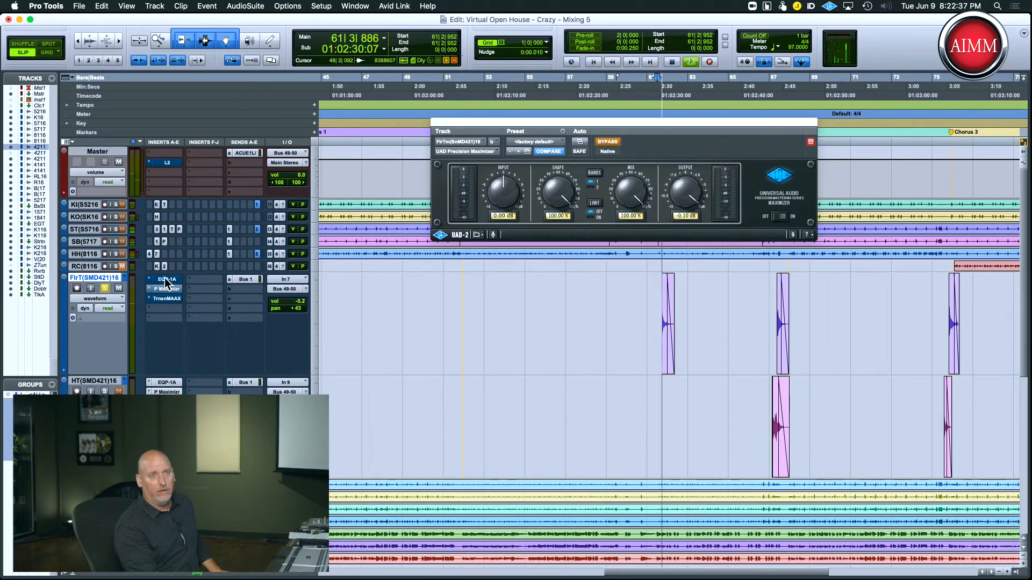
key("space")
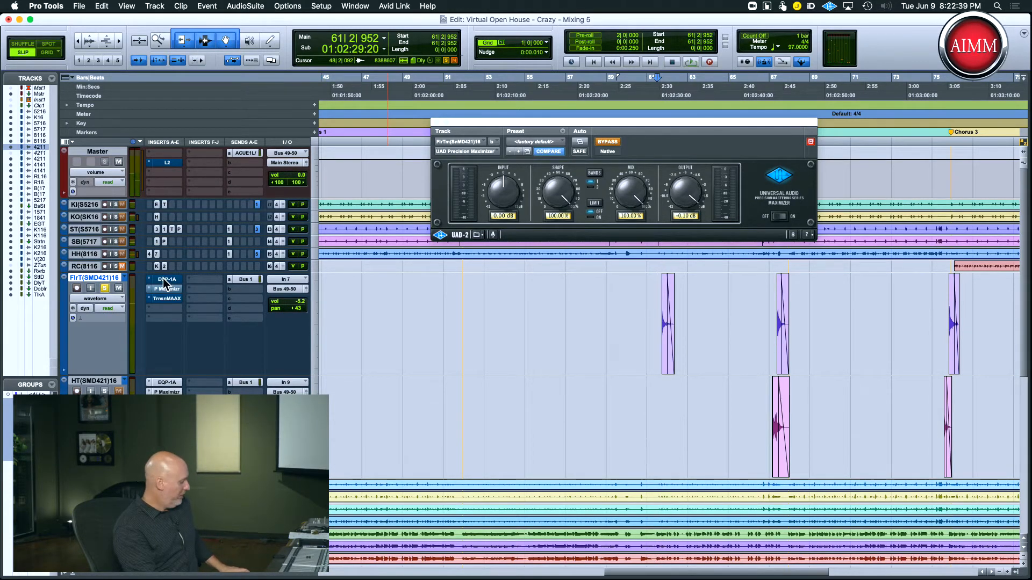
key("space")
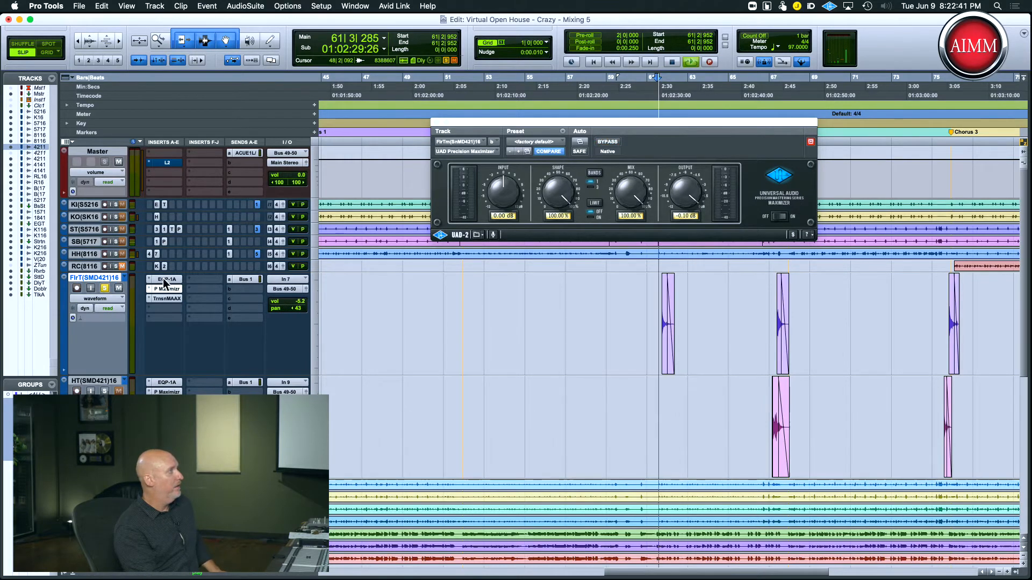
key("space")
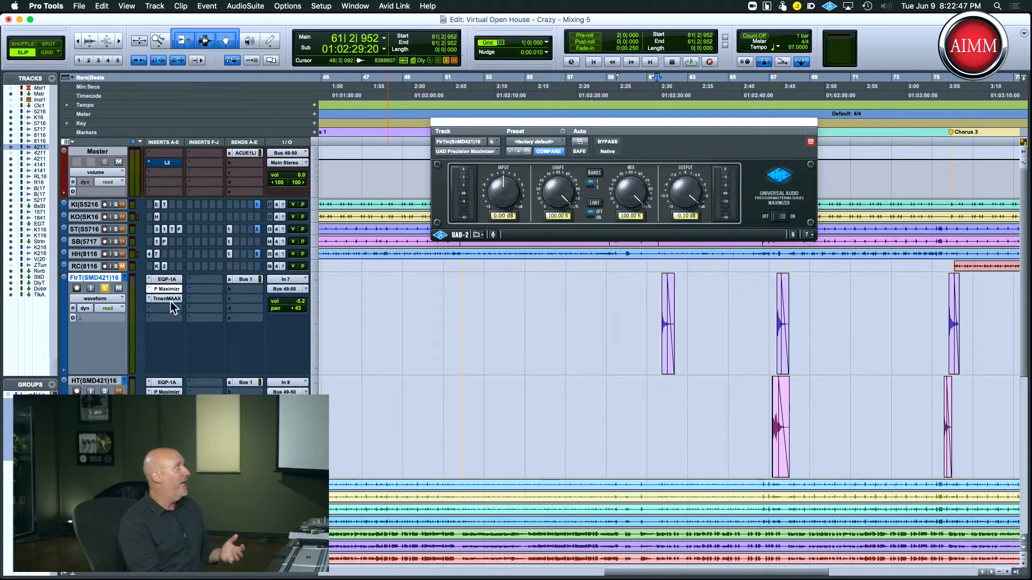
Step: Open the floor tom's Transient Master, check its attack amount, and close the plug-in
left_click(167, 298)
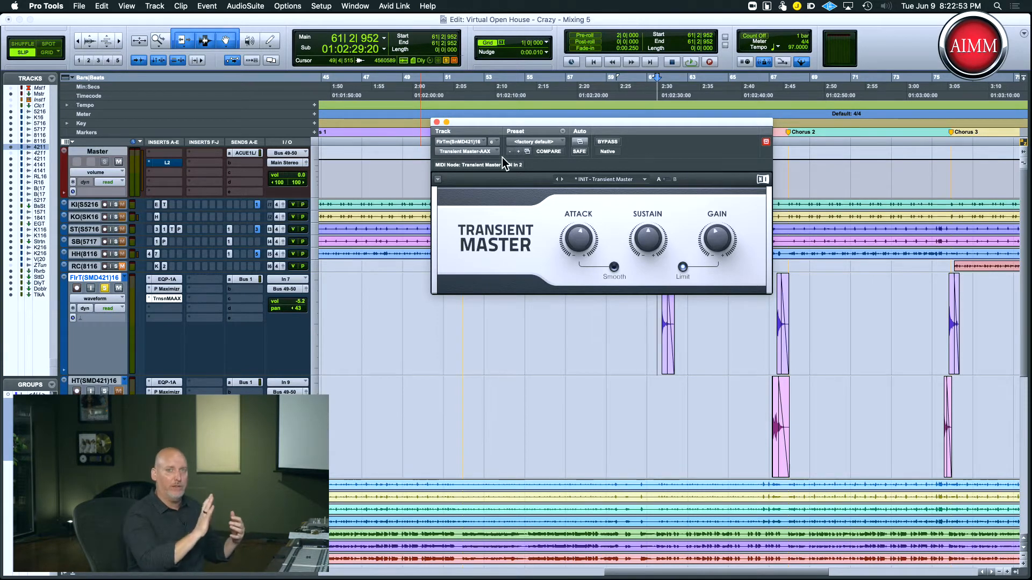
mouse_move(573, 245)
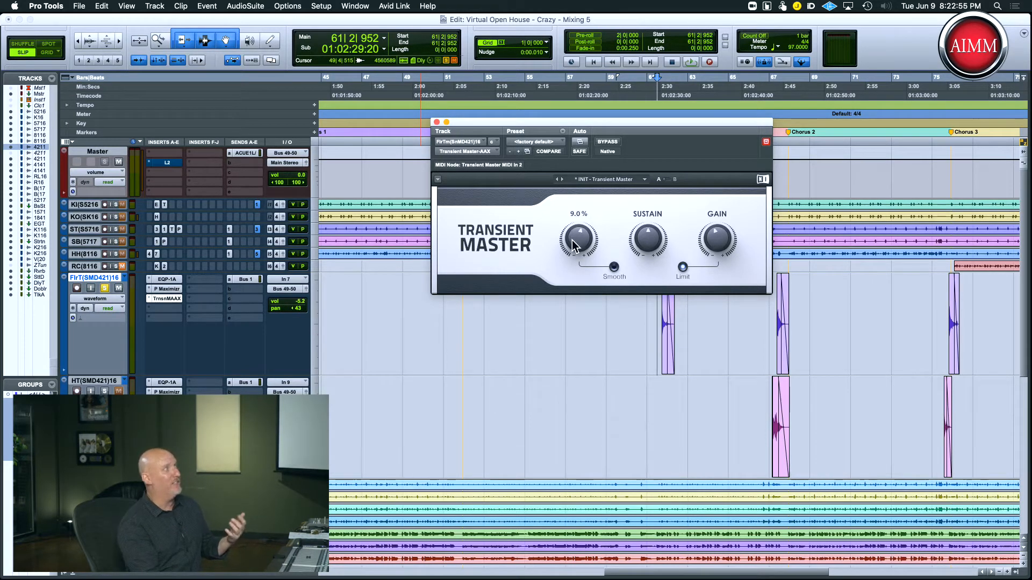
left_click(437, 122)
Step: Unsolo the floor tom and play the tom fill before Chorus 3 twice from 75|1|453 within the drum mix
left_click(105, 288)
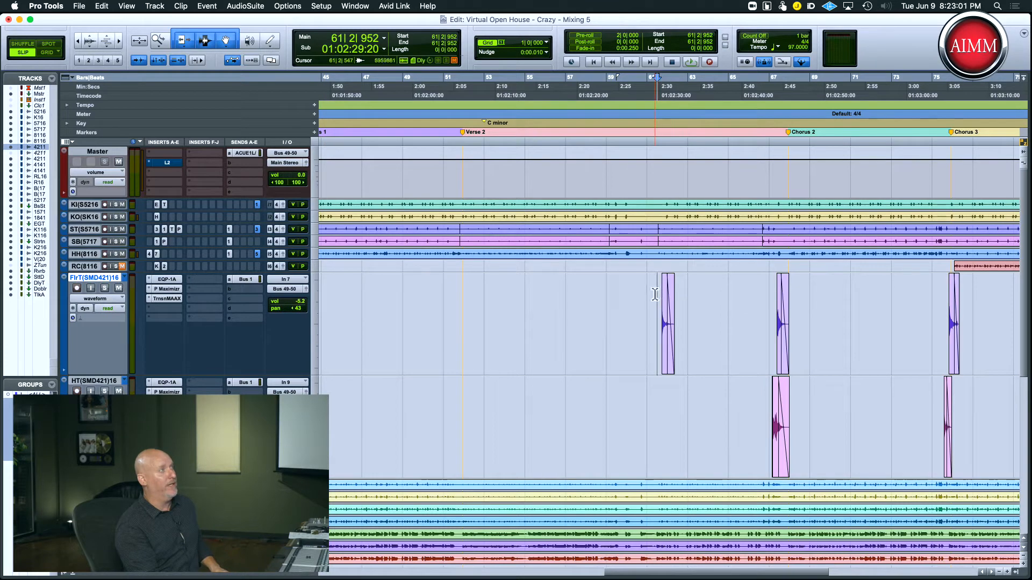
left_click(934, 296)
key("space")
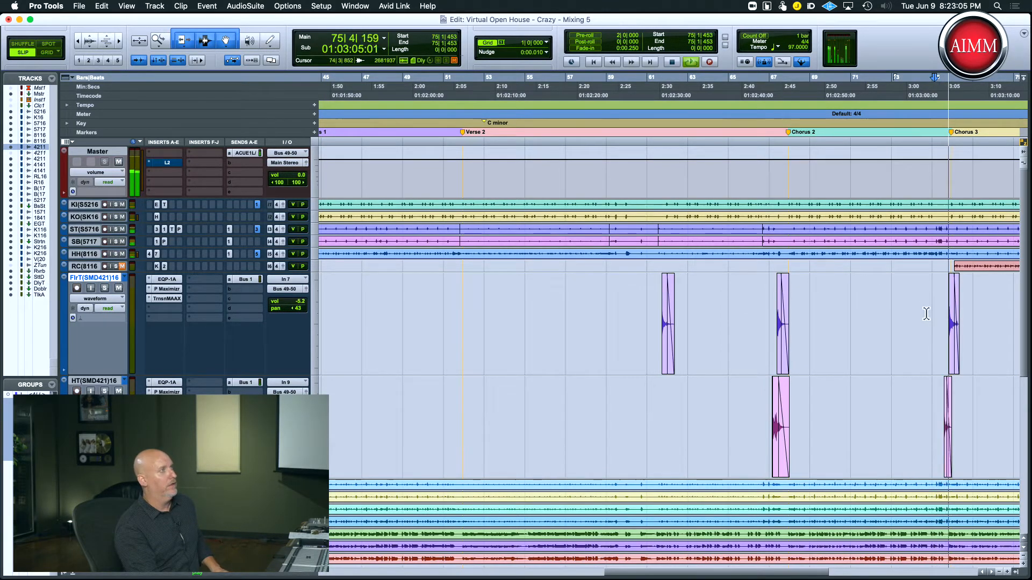
key("space")
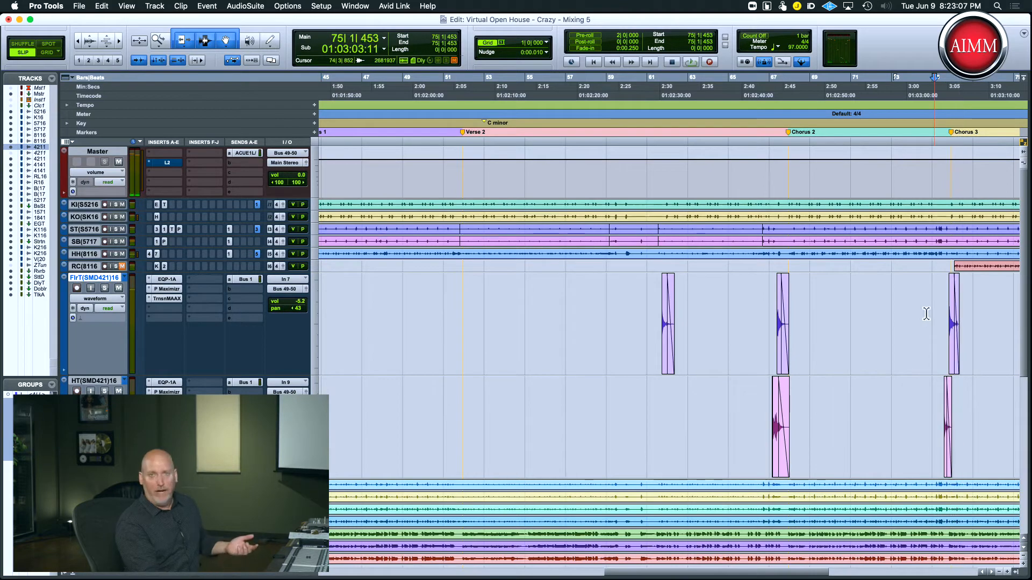
key("space")
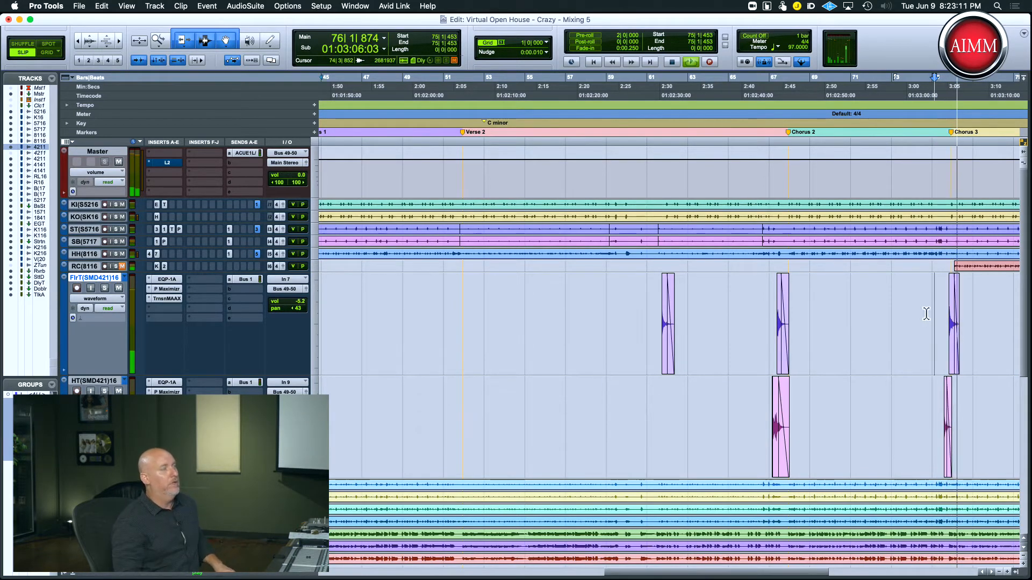
key("space")
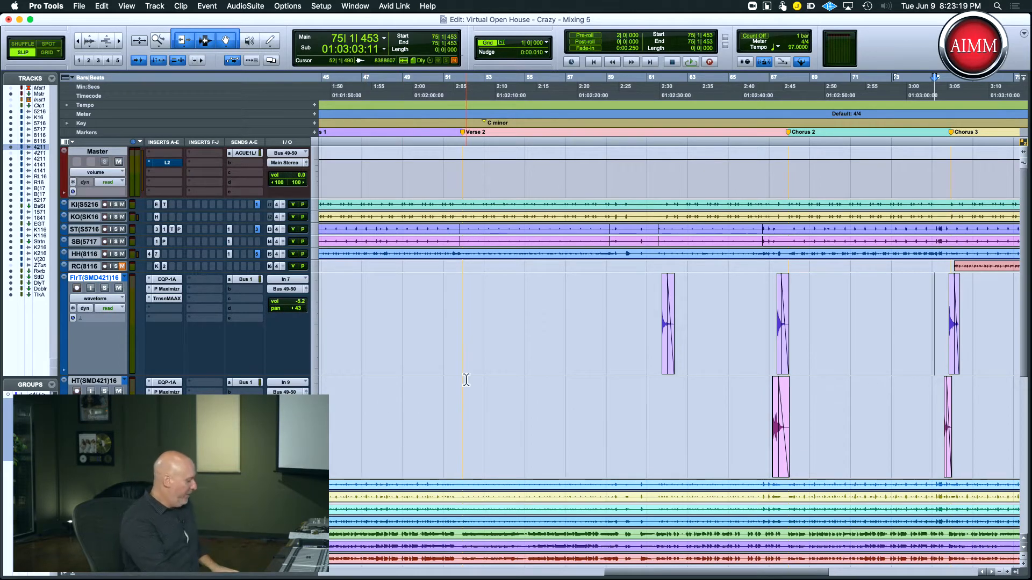
Step: Examine the drum channel strips in the mixer and return to the timeline view
key("super+equal")
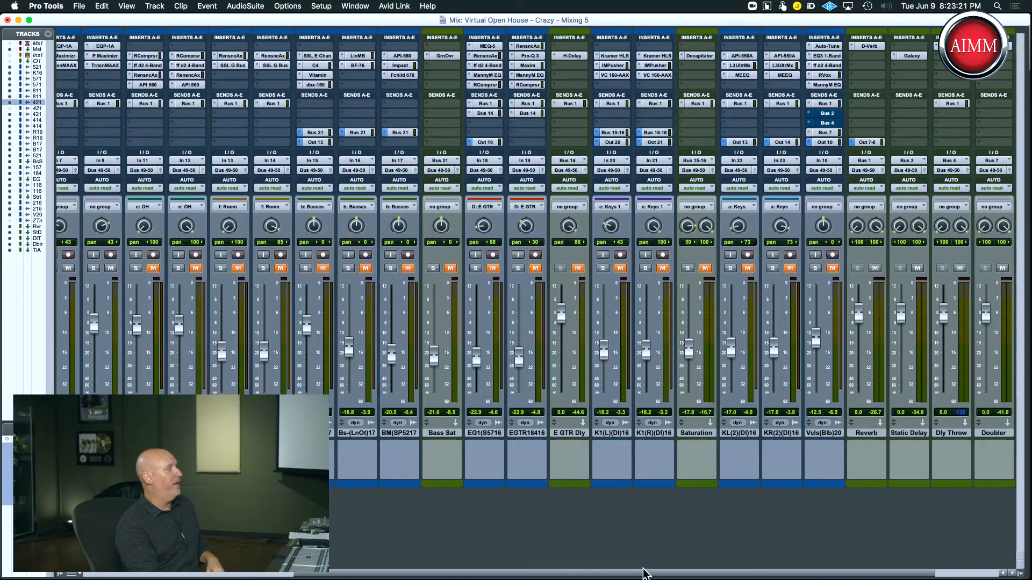
left_click_drag(644, 574, 422, 578)
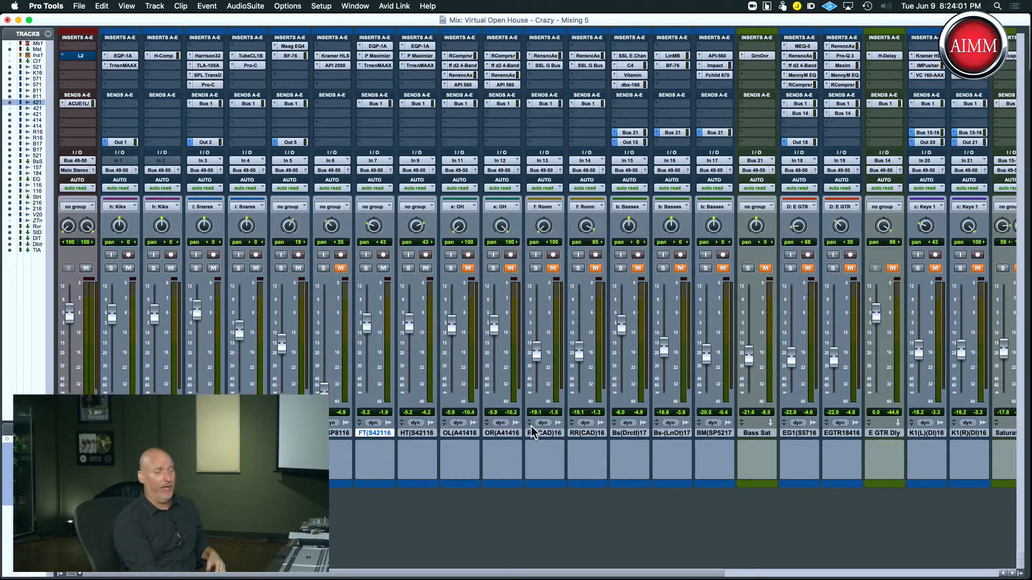
key("super+equal")
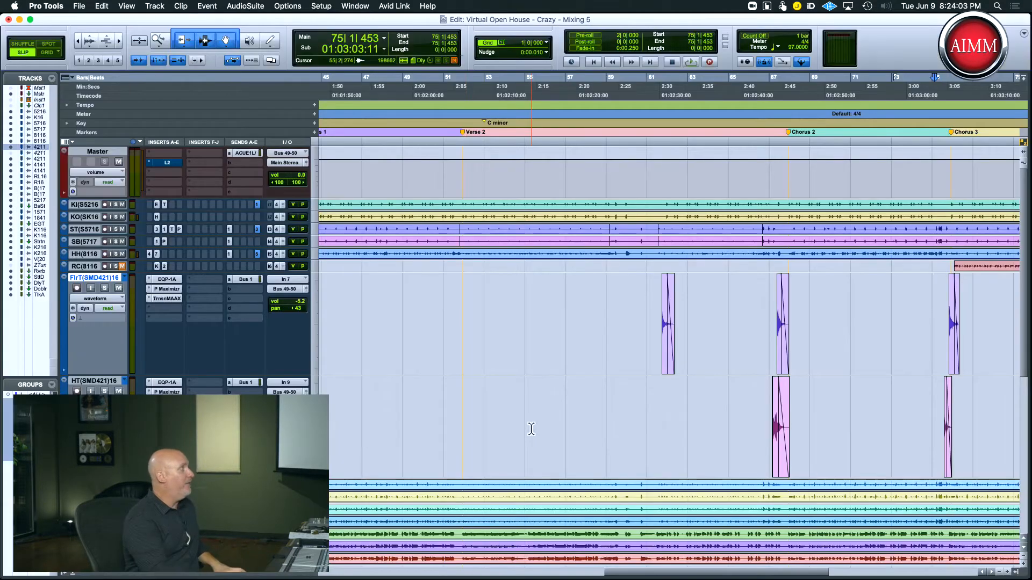
Step: Collapse the floor tom and HT(SMD421) tom tracks to their smallest height
left_click(315, 325)
left_click(323, 303)
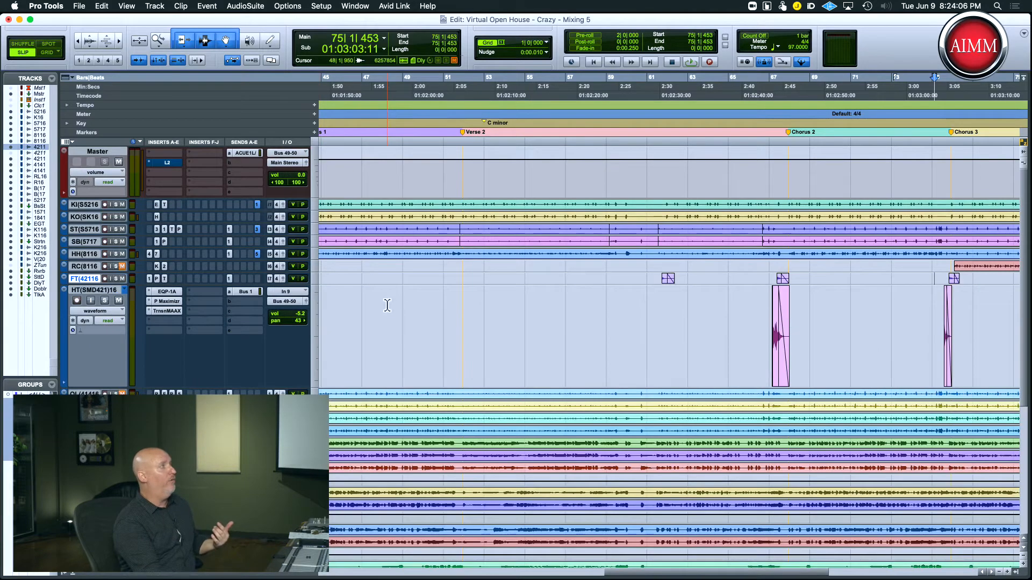
left_click(316, 328)
left_click(322, 306)
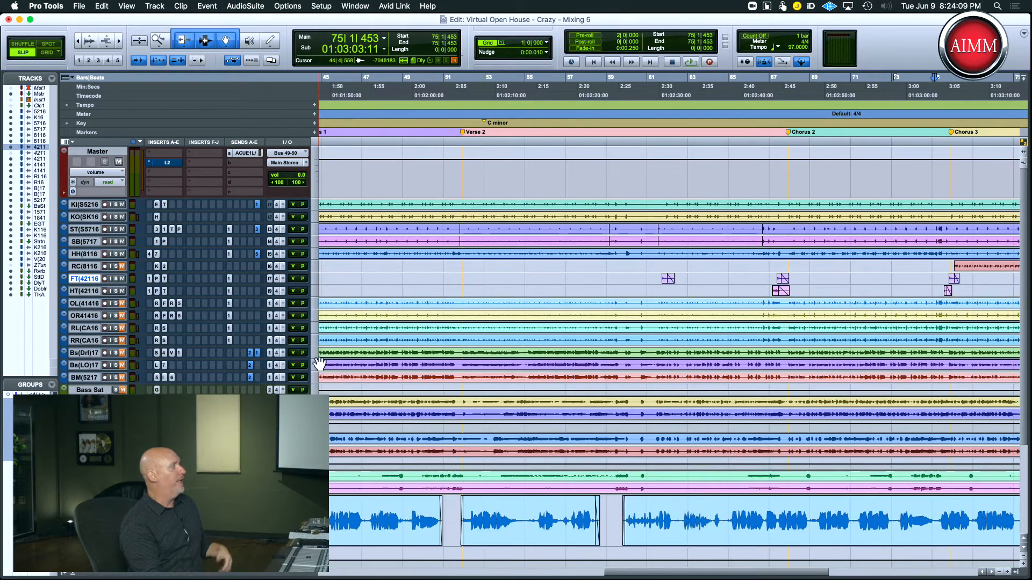
Step: Enlarge the left and right AKG 414 overhead tracks to a tall waveform height
left_click(314, 310)
left_click(325, 329)
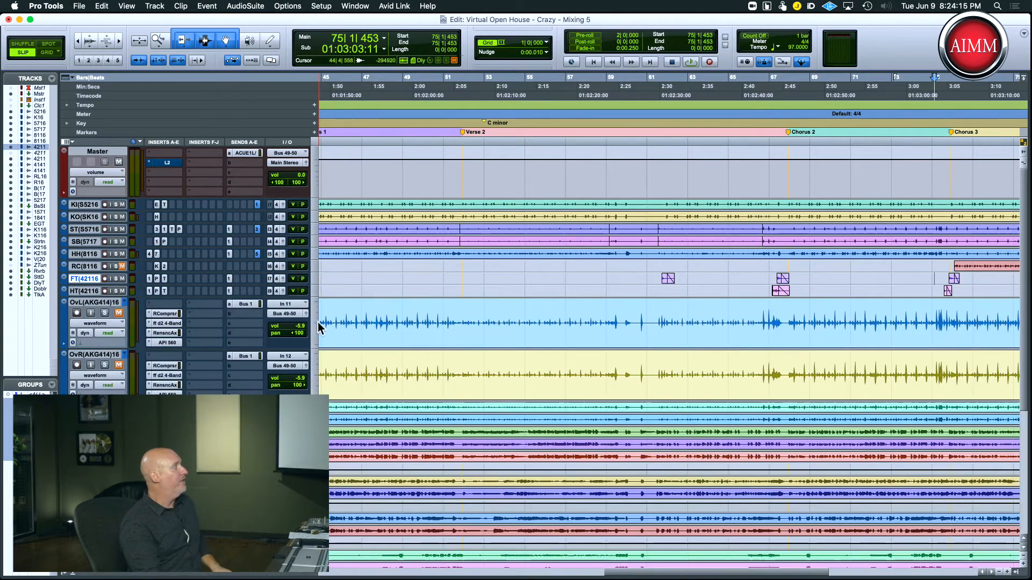
left_click(316, 327)
left_click(323, 344)
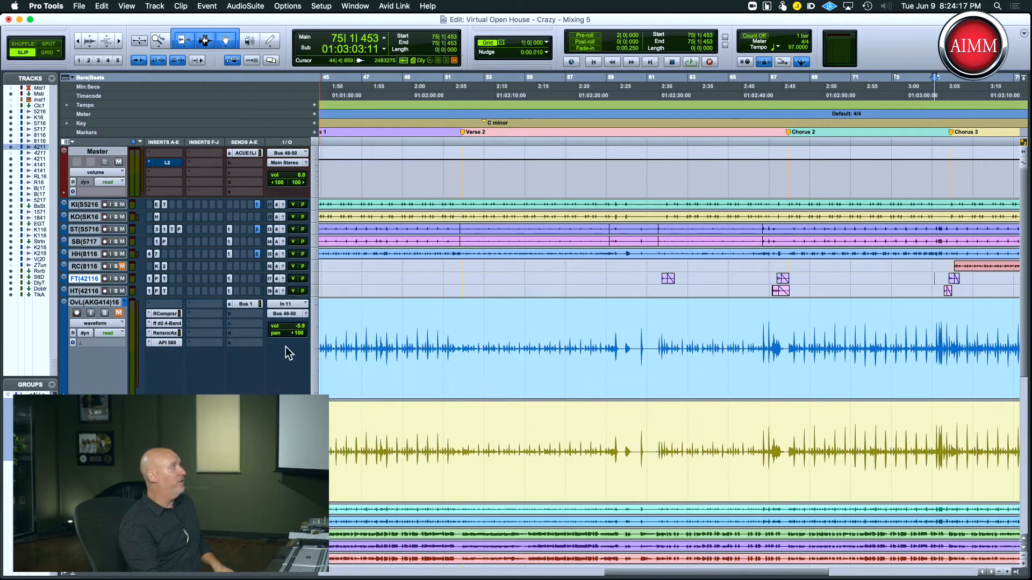
Step: Unmute and solo the overhead tracks, and audition them from 47|1|229
left_click(363, 321)
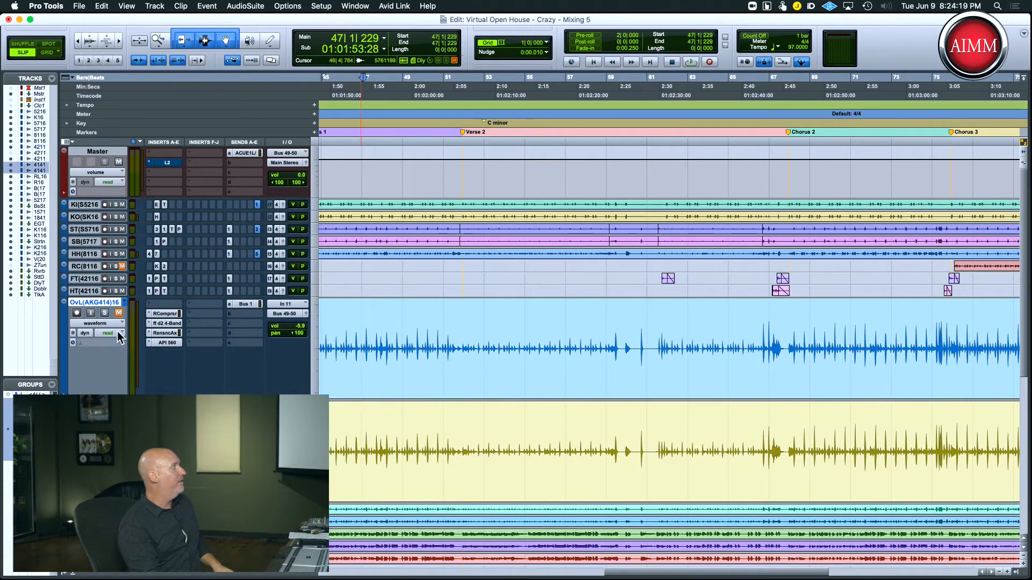
left_click(104, 313)
key("space")
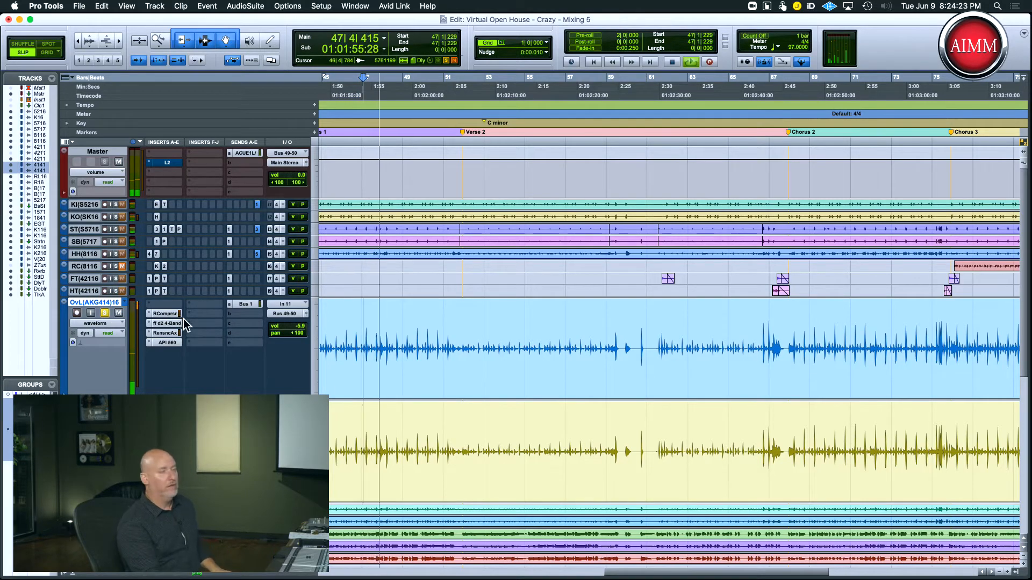
key("space")
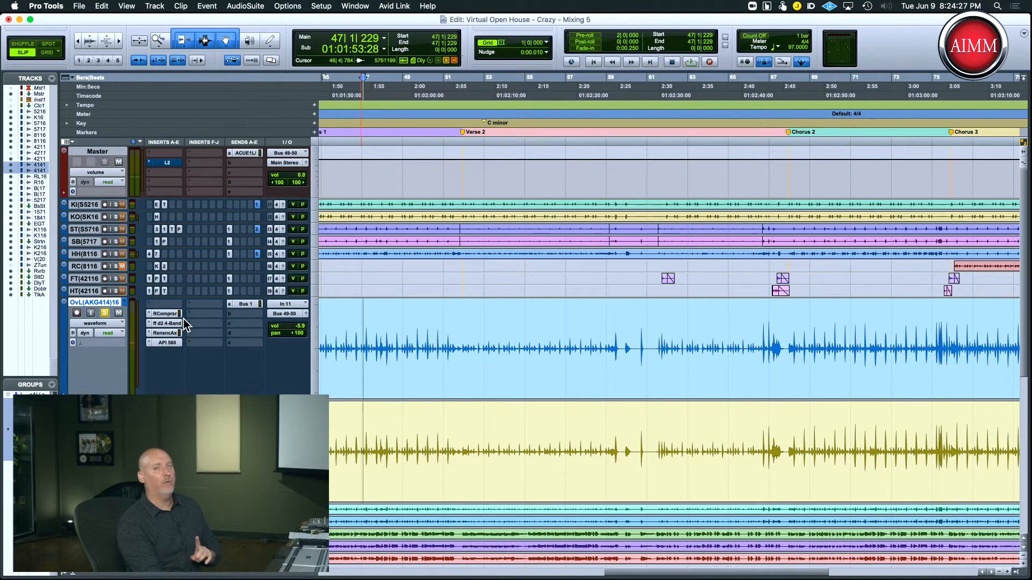
Step: Open the left overhead's API 560 equalizer to review its band settings, and close it
left_click(165, 343)
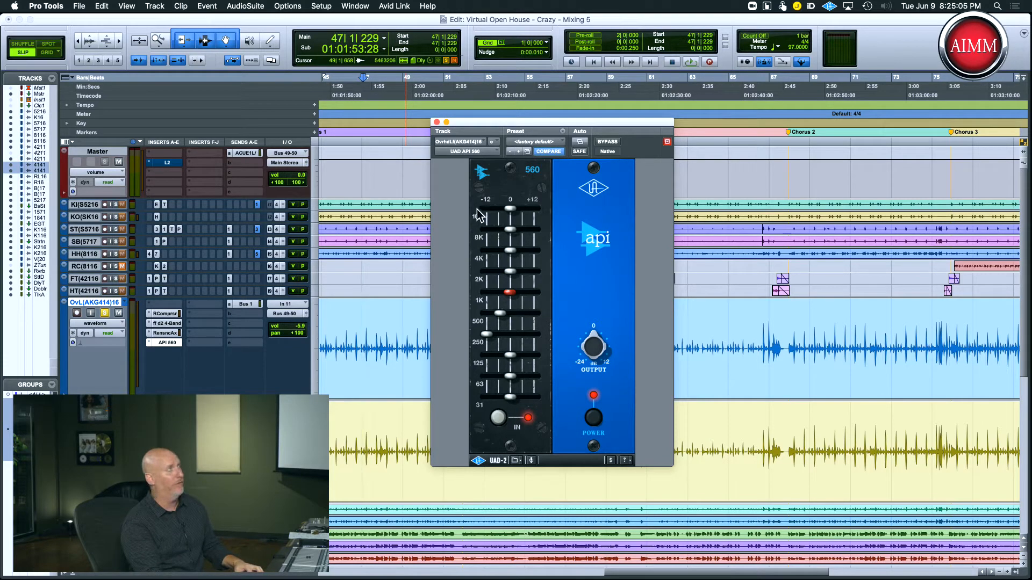
left_click(436, 123)
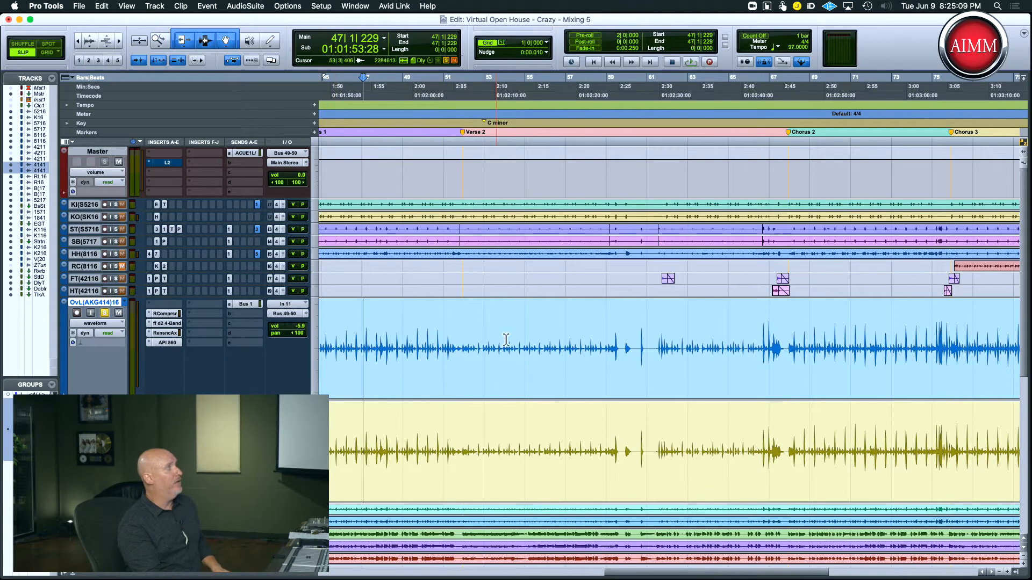
Step: Toggle the overheads' solo off and back on, and replay them from 47|1|229
left_click(105, 315)
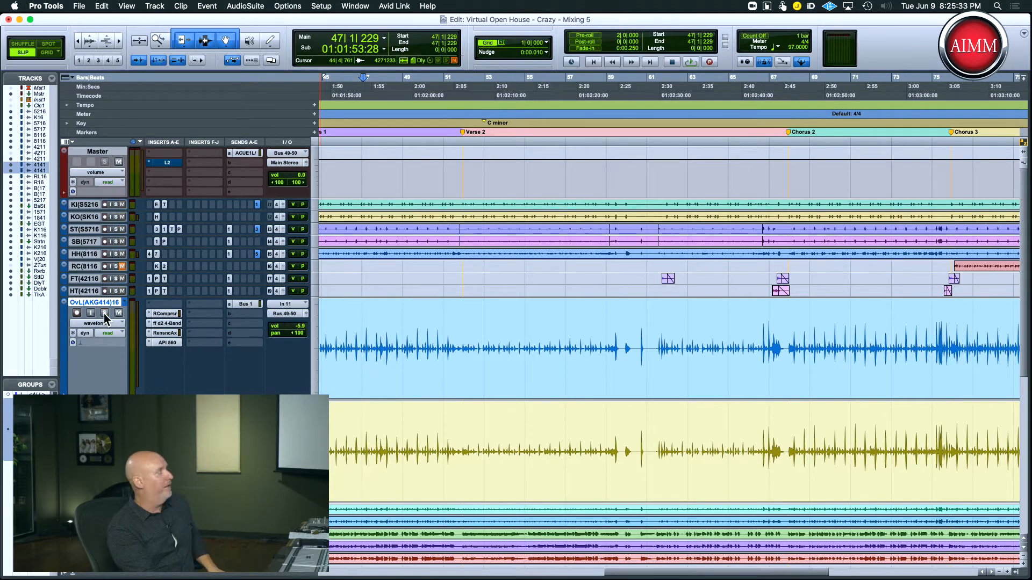
left_click(105, 314)
key("space")
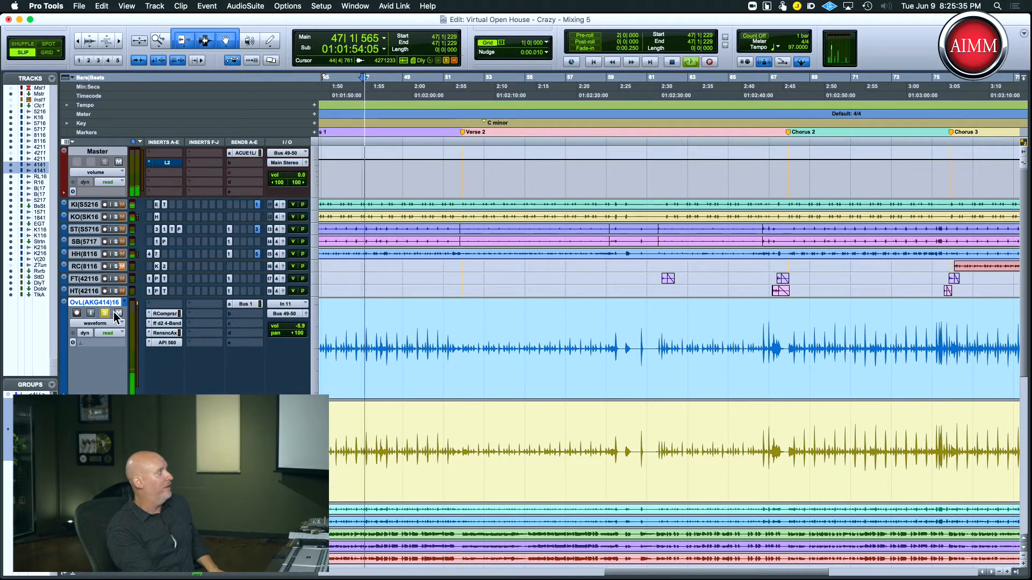
key("space")
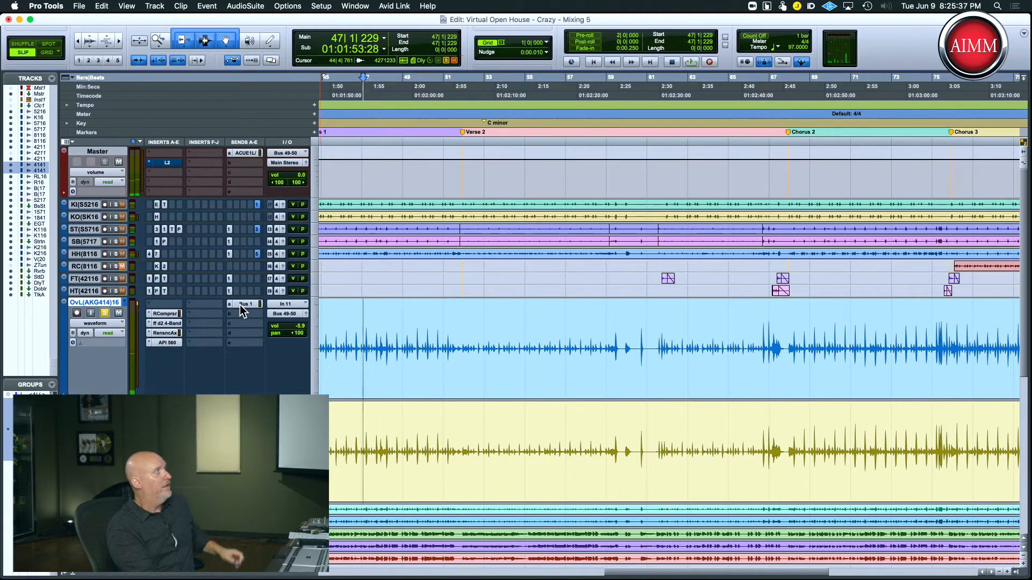
Step: Open the left overhead's Bus 1 send window, unsolo the overheads from it, and play the drum mix from 47|1|229
left_click(245, 305)
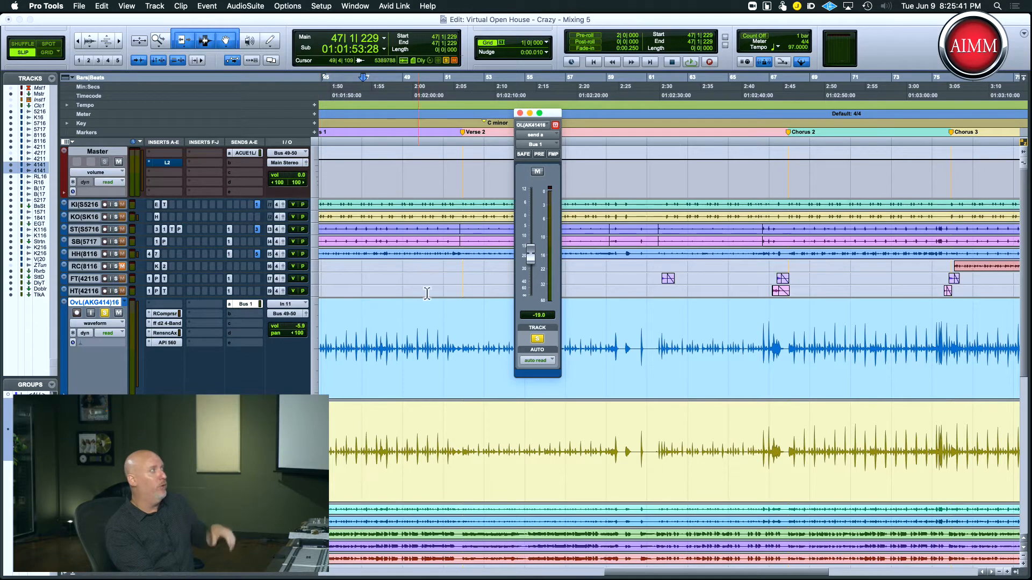
left_click(537, 339)
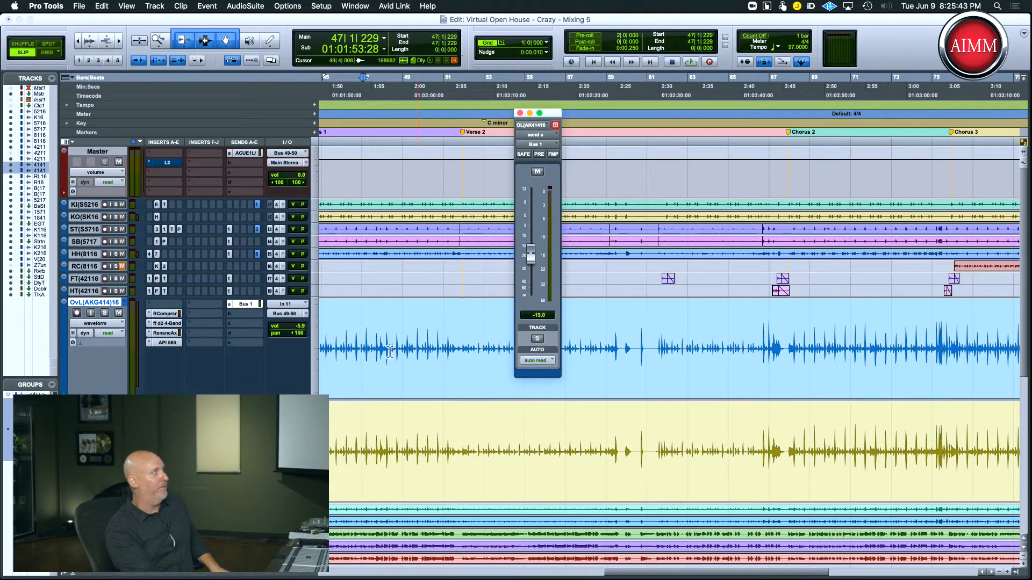
key("space")
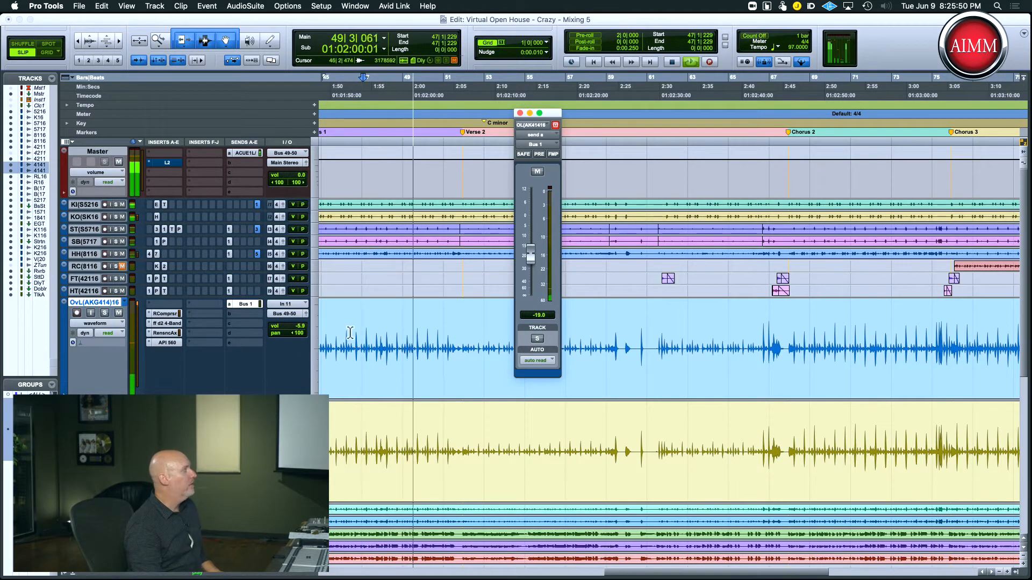
left_click(520, 113)
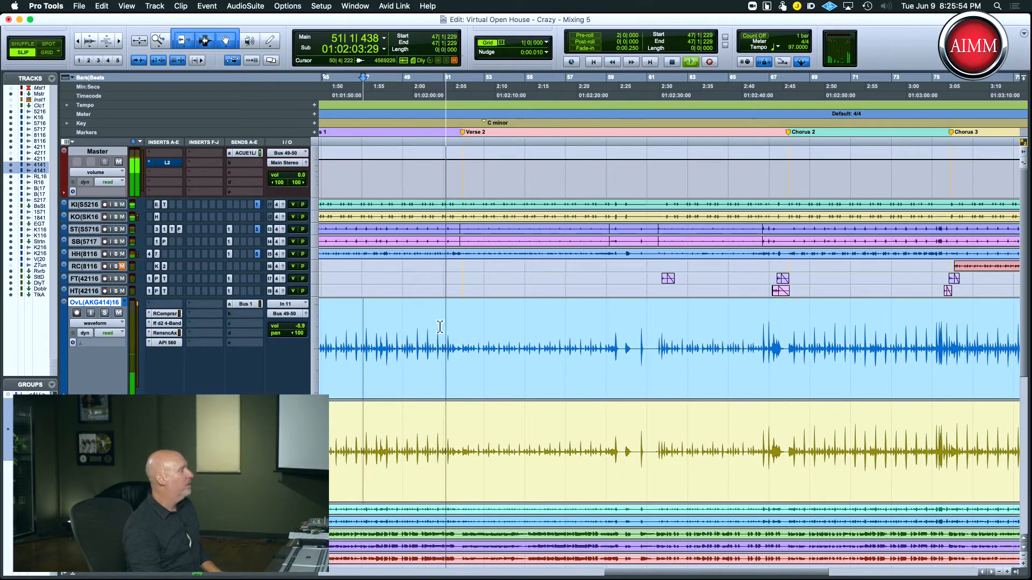
Step: Select the lead vocal clip starting at 35|4|123, play the drum mix from there, and save the session
scroll(446, 328, "down", 15)
key("space")
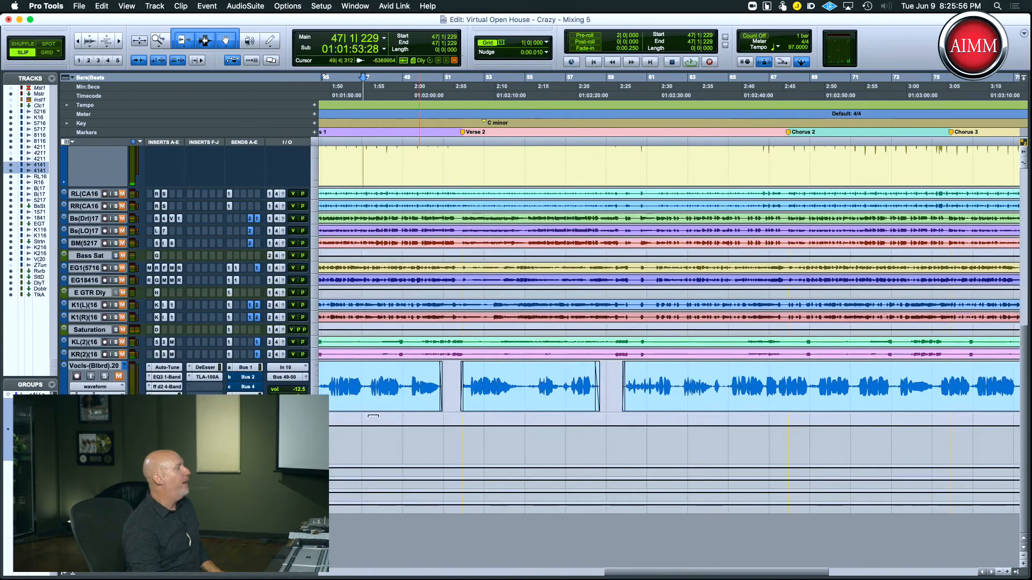
double_click(368, 383)
key("space")
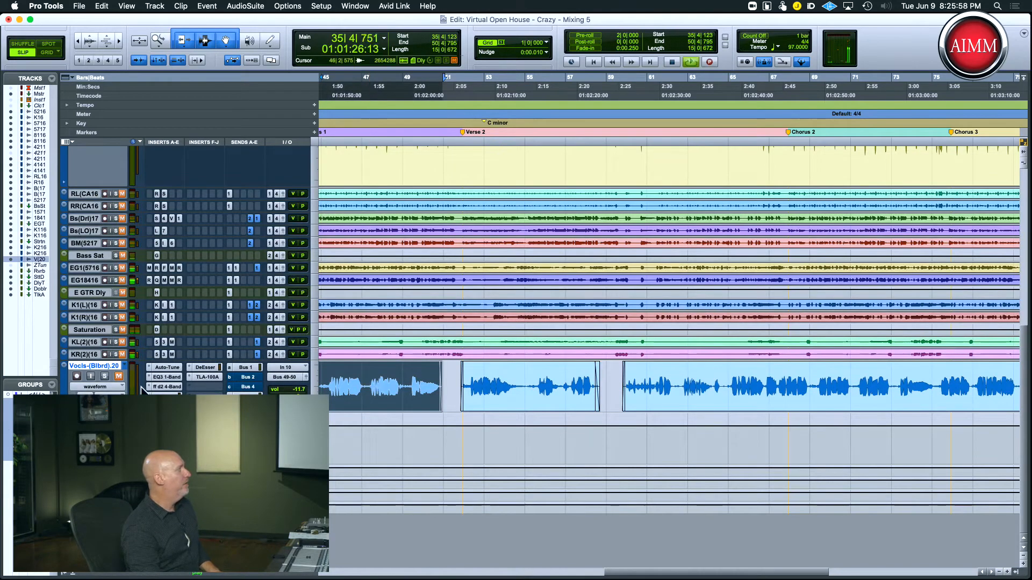
key("super+s")
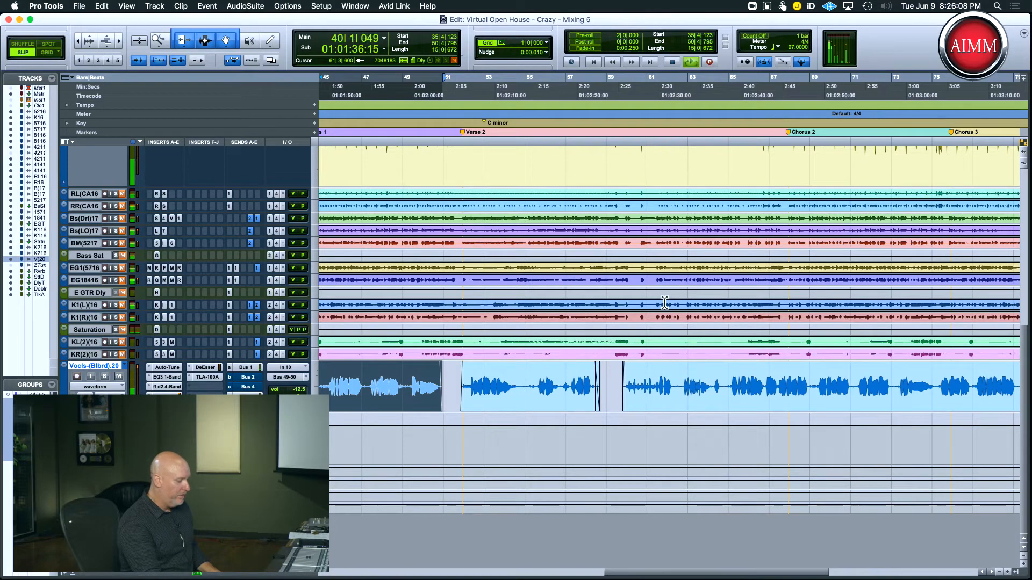
key("space")
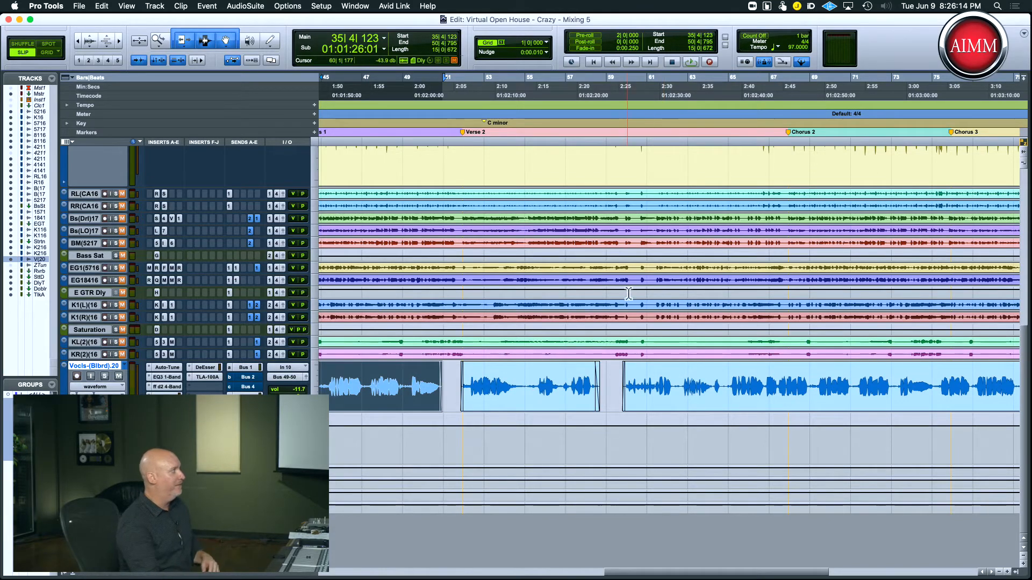
Step: Open the left overhead's Renaissance Compressor and play the drum mix from 35|4|123 to watch its gain reduction
key("super+bracketleft")
key("super+bracketleft")
key("super+bracketleft")
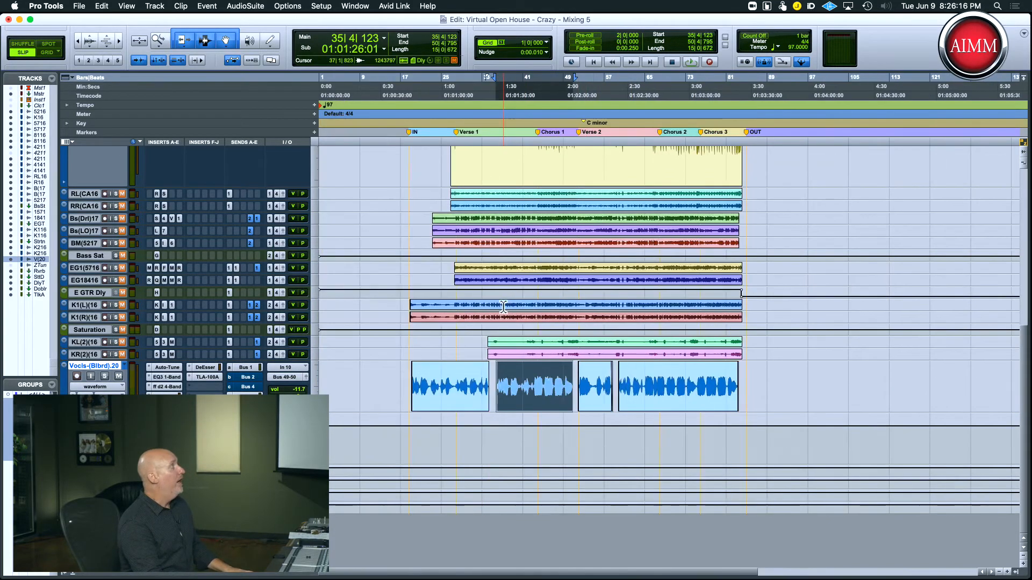
scroll(473, 293, "up", 5)
scroll(472, 293, "up", 2)
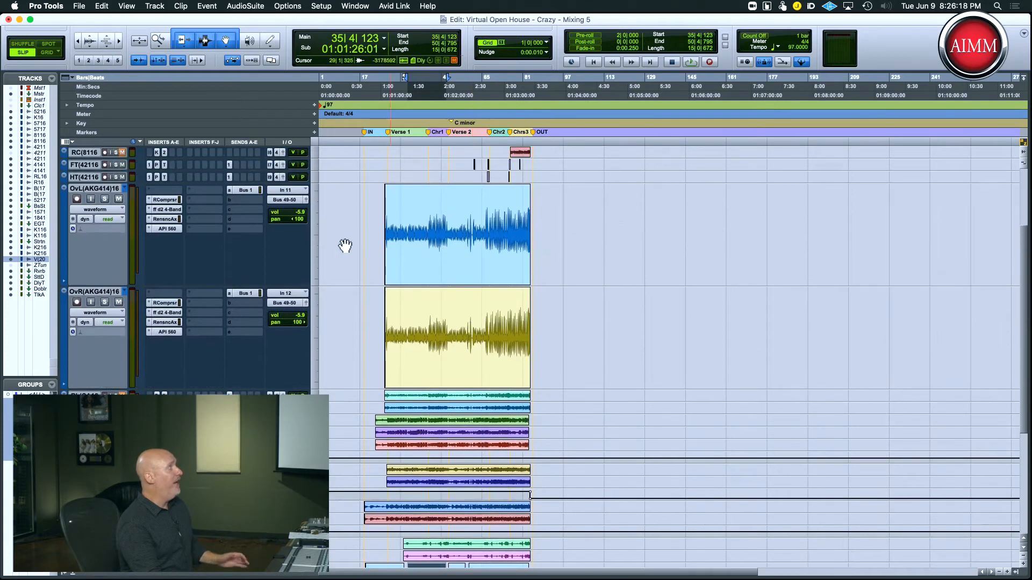
left_click(166, 200)
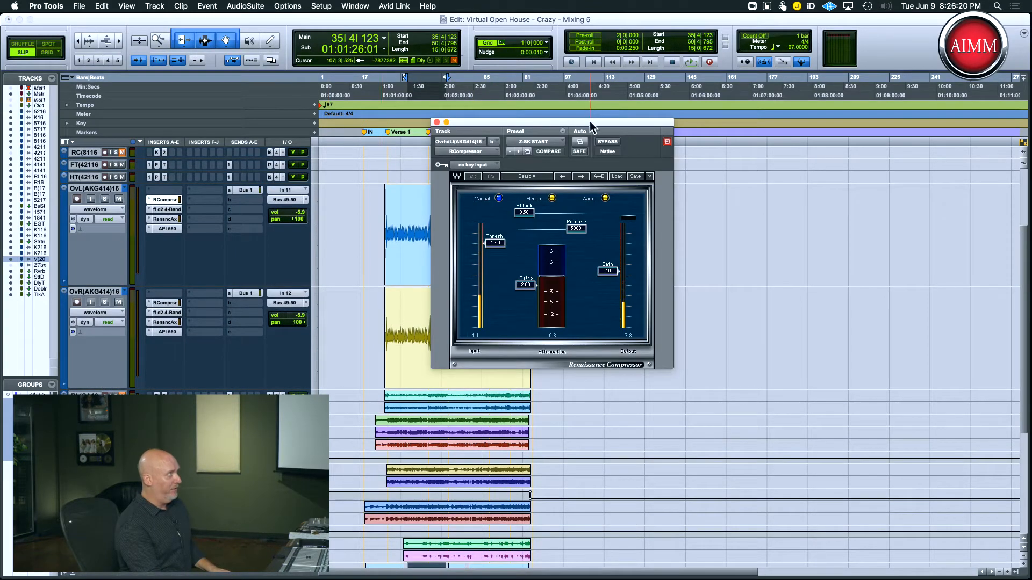
left_click_drag(590, 123, 646, 122)
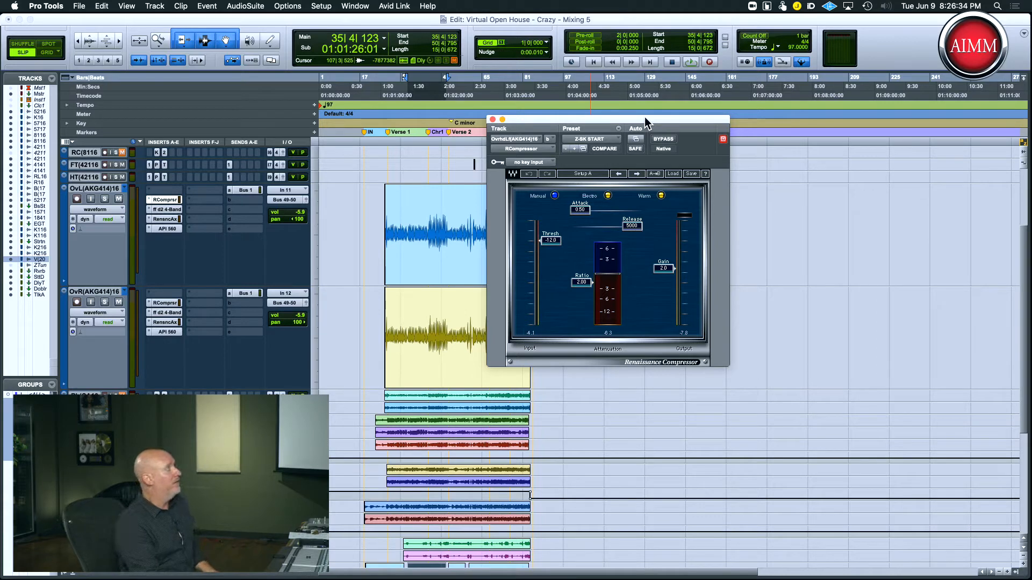
key("space")
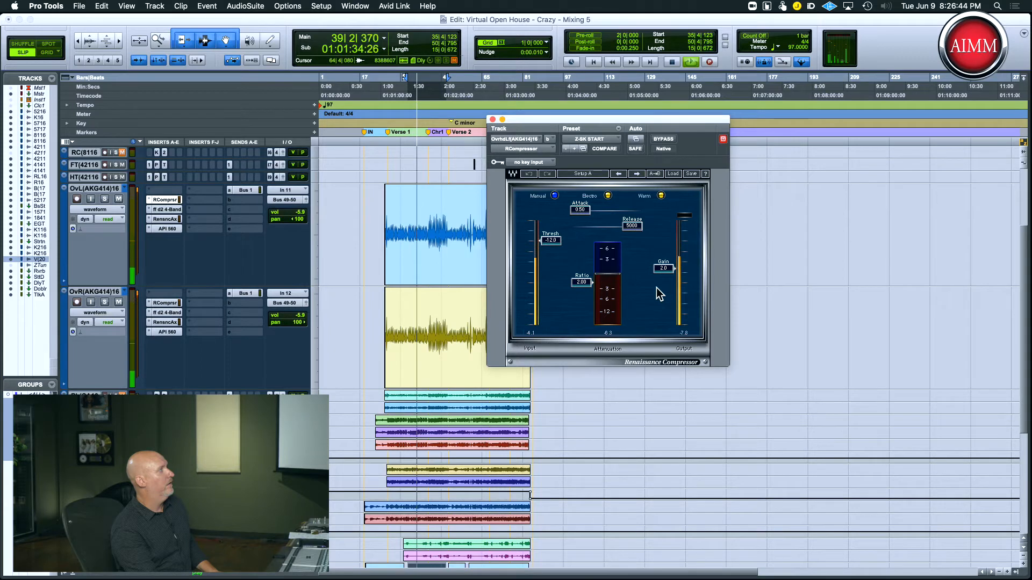
key("space")
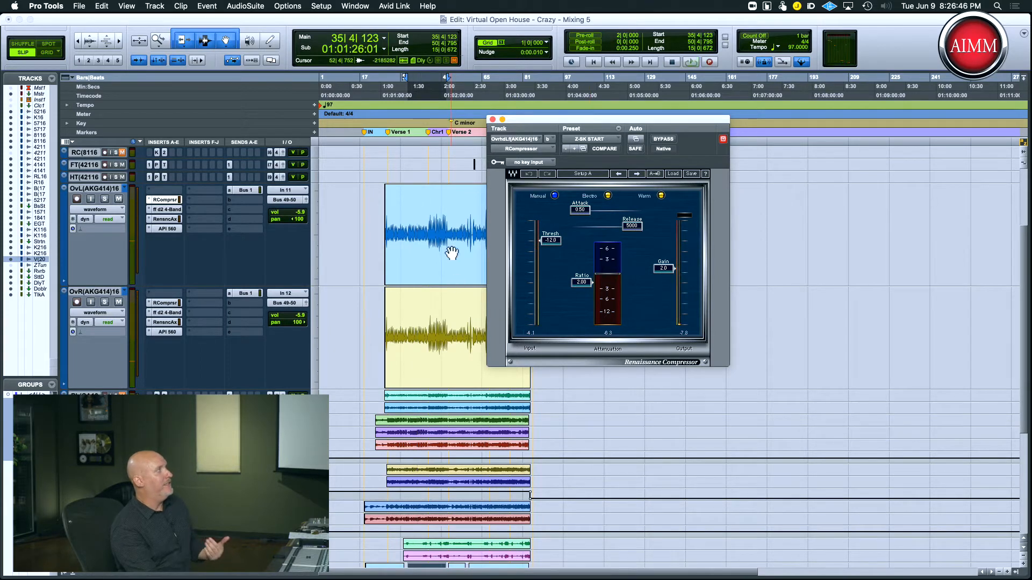
Step: Place the edit cursor at 44|1|296 on the overheads, and review the left overhead's d2 equalizer and Renaissance Axx settings
left_click(428, 228)
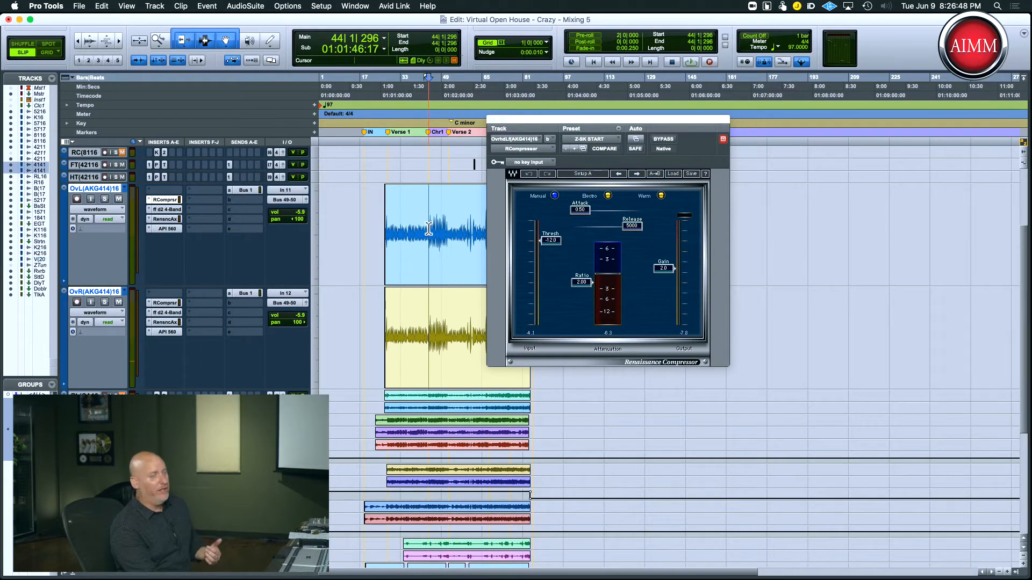
left_click(166, 209)
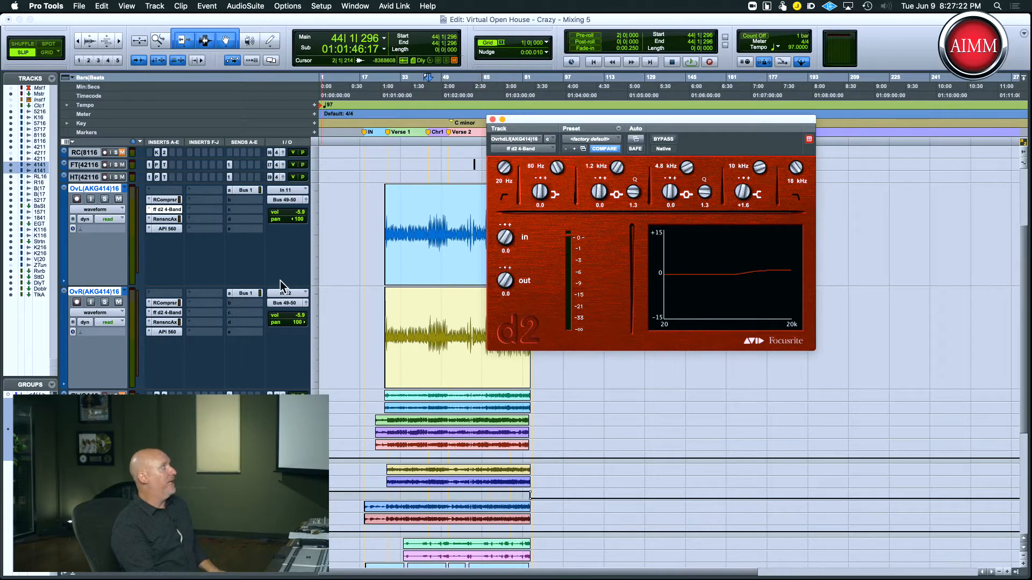
left_click(165, 218)
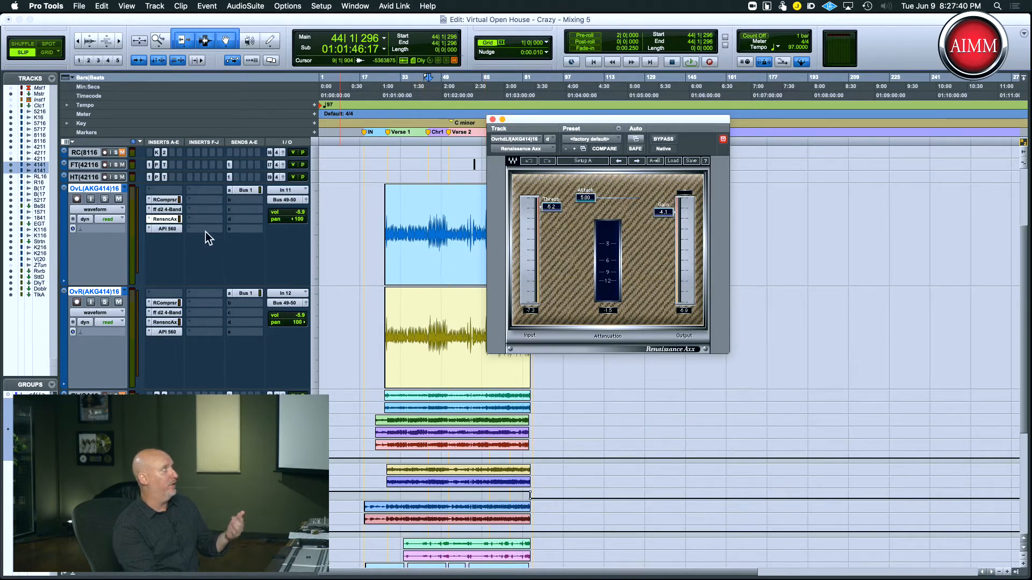
Step: Solo the overheads with the left one's inserts bypassed, compare Renaissance Axx on and off from 44|1|296, then unsolo them and close the plug-in
left_click(170, 199, "shift+super")
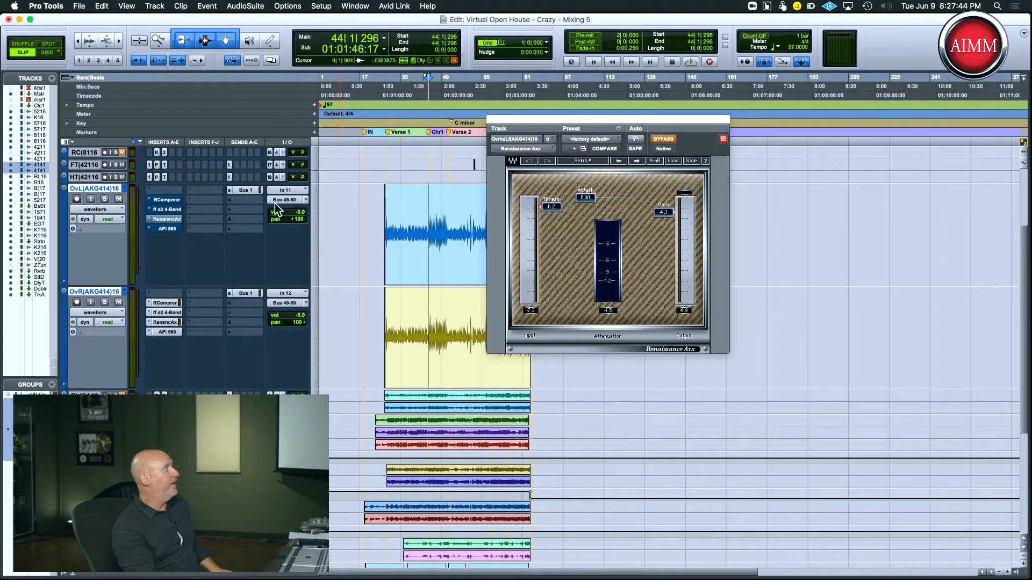
left_click(105, 200)
key("space")
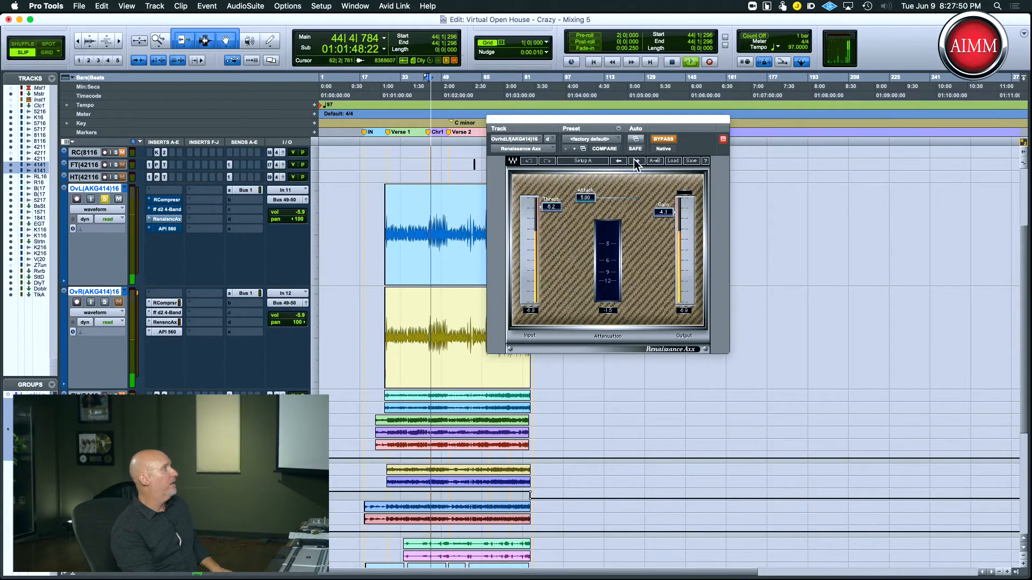
left_click(669, 140)
left_click(669, 141)
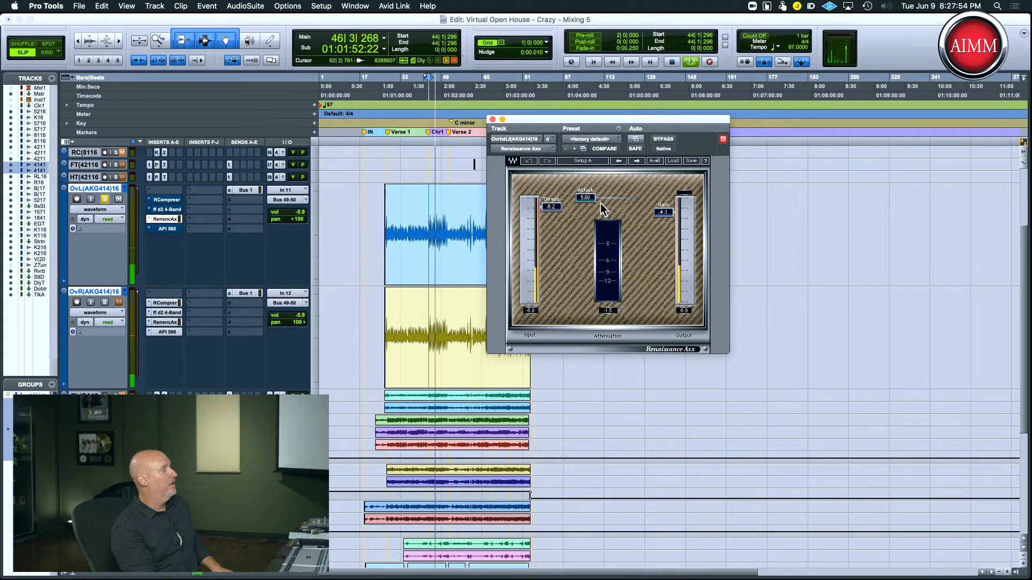
key("space")
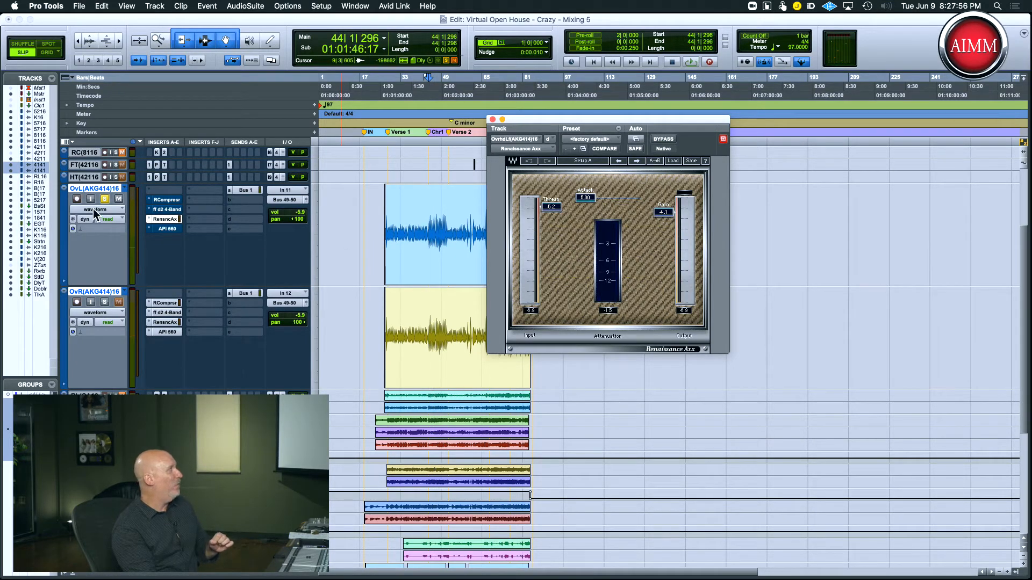
left_click(103, 200)
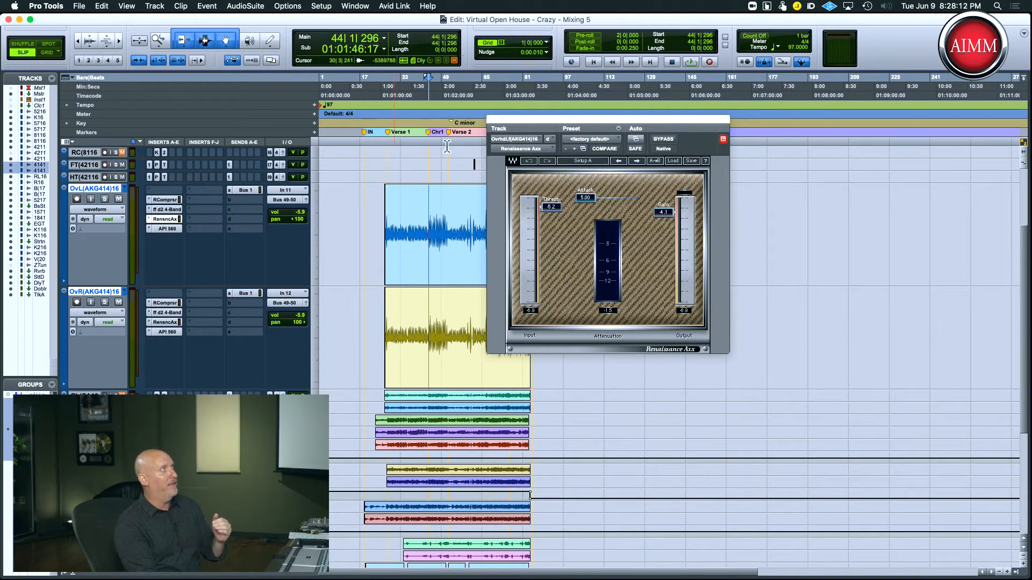
left_click(490, 119)
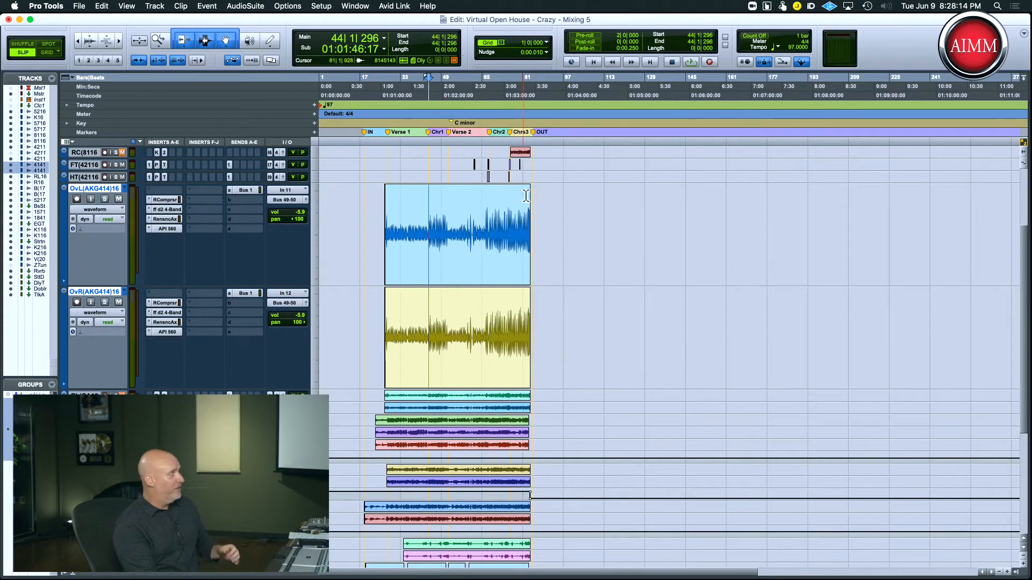
Step: Reopen the left overhead's API 560 equalizer to review its band settings again, and close it
key("super+bracketright")
key("super+bracketright")
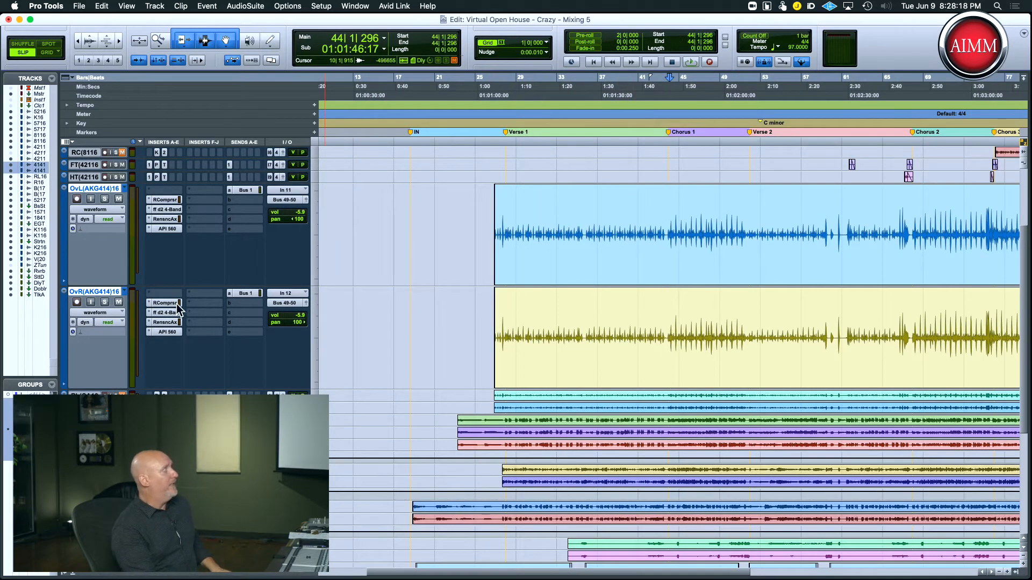
left_click(168, 228)
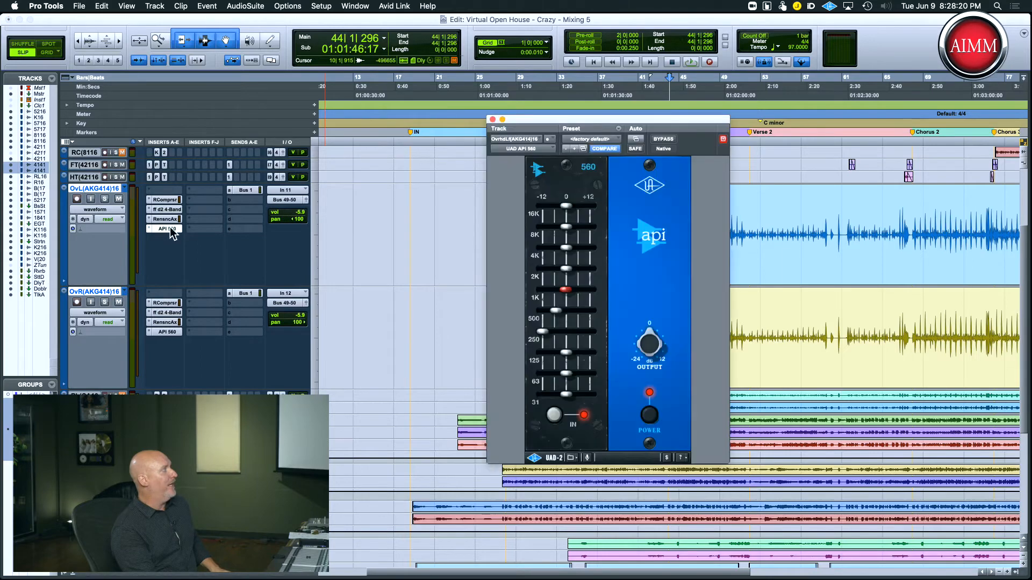
left_click(492, 119)
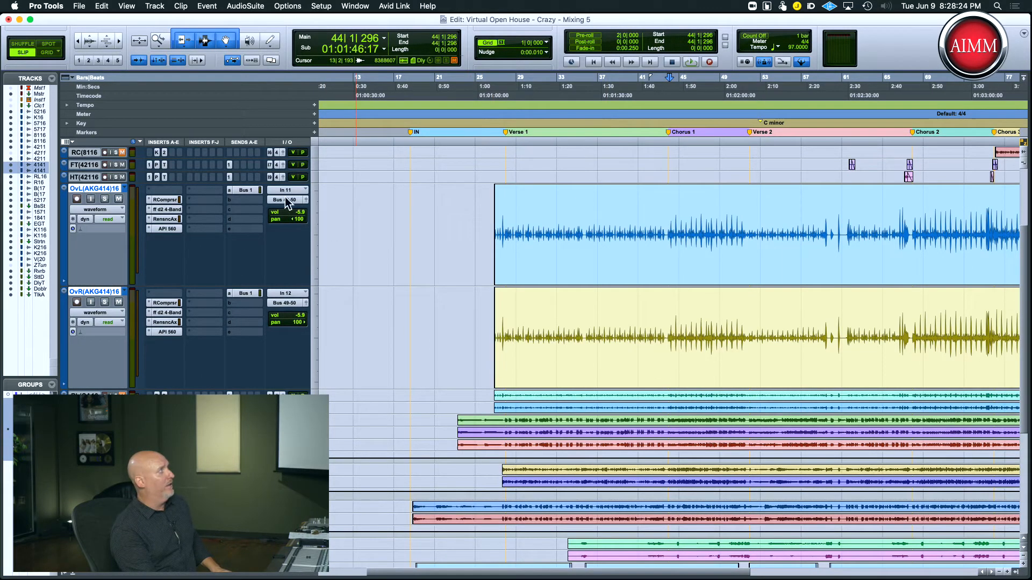
Step: Set the overhead tracks to mini height and the left and right room tracks to medium height
left_click(306, 227)
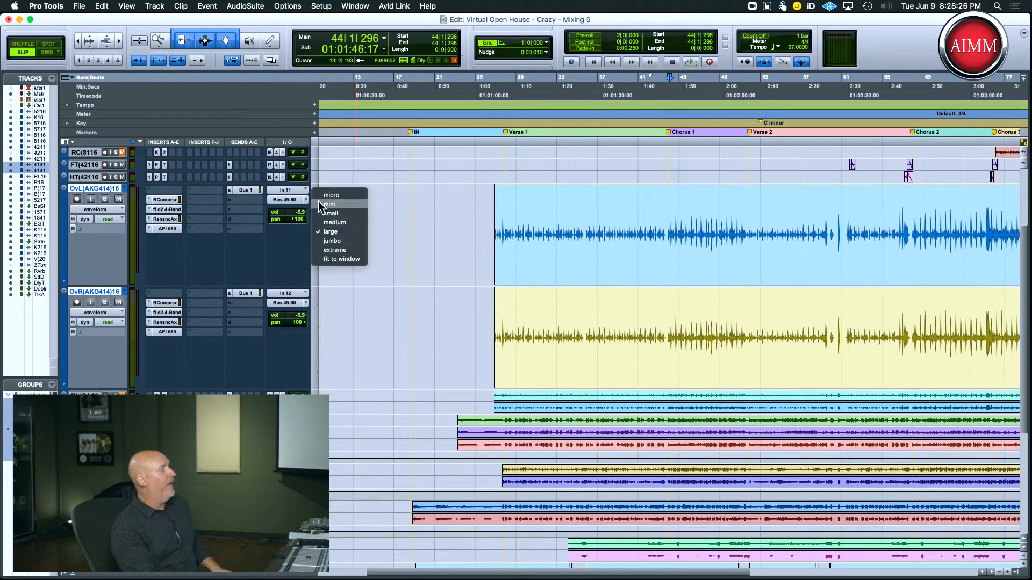
left_click(318, 202)
left_click(315, 253)
left_click(318, 240)
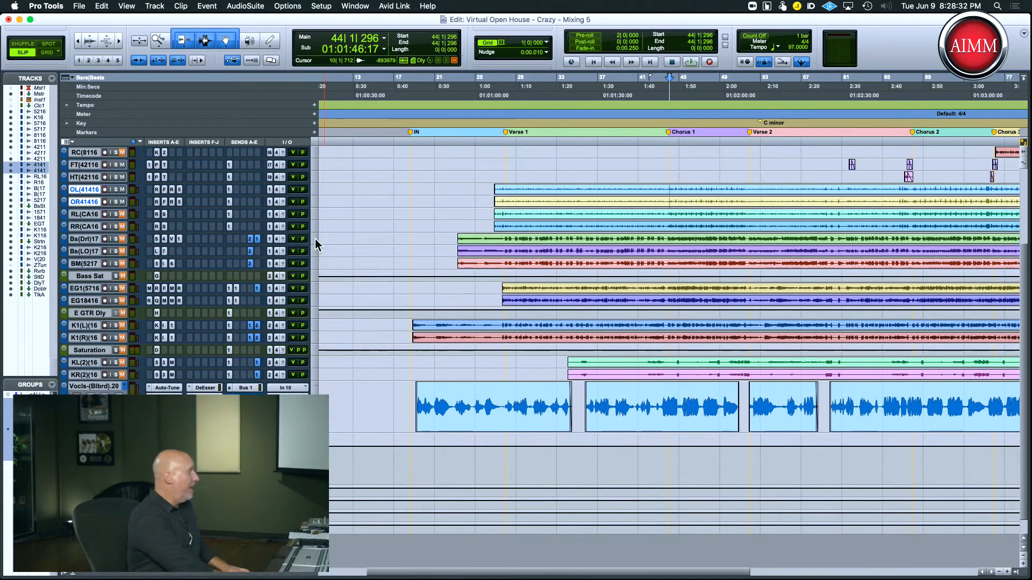
left_click(314, 216)
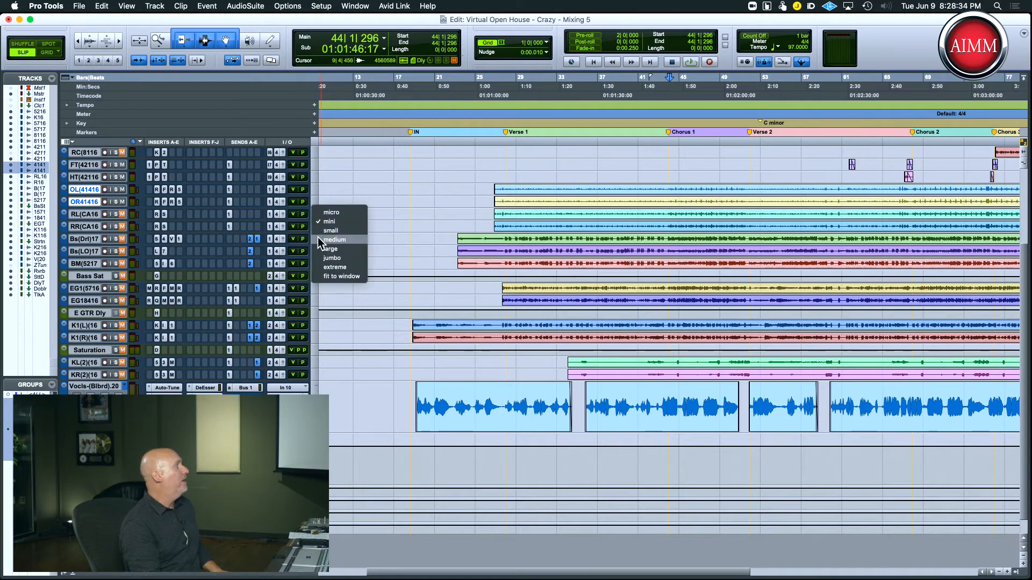
left_click(508, 252)
Step: Solo the room tracks with their inserts bypassed and Bus 1 sends muted, and audition them from 31|2|807
left_click(541, 232)
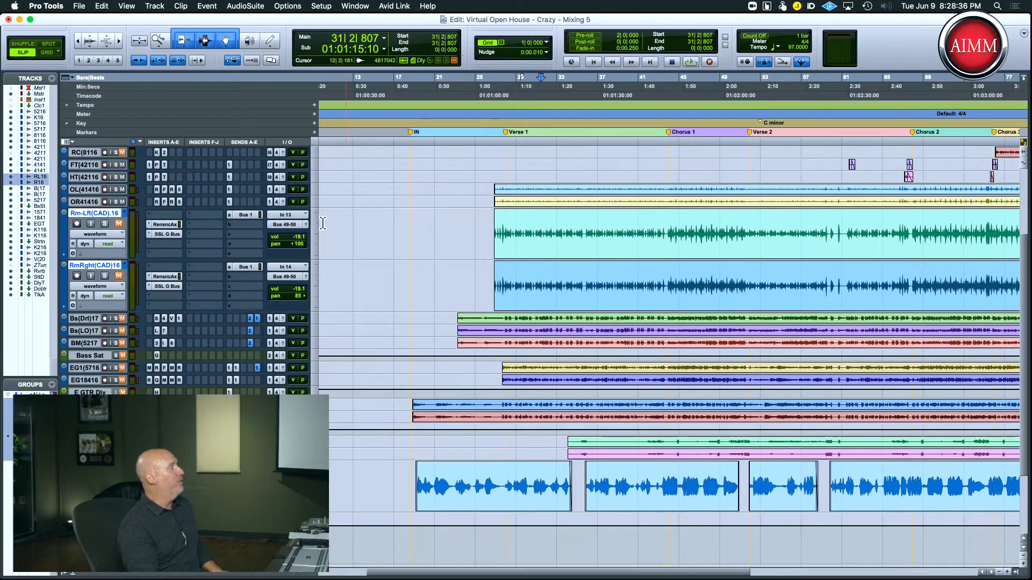
left_click(104, 223)
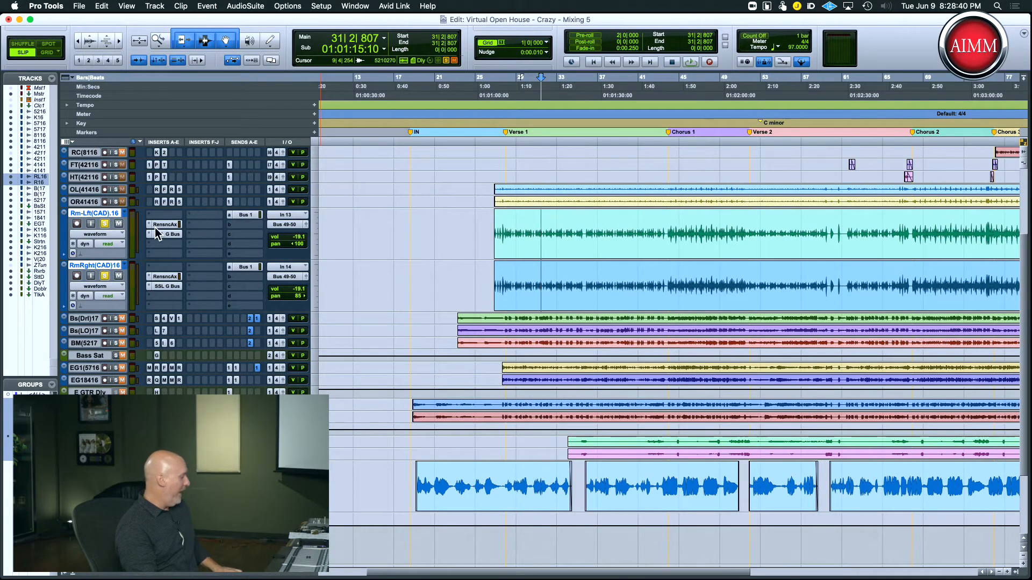
left_click_drag(155, 227, 161, 286)
key("space")
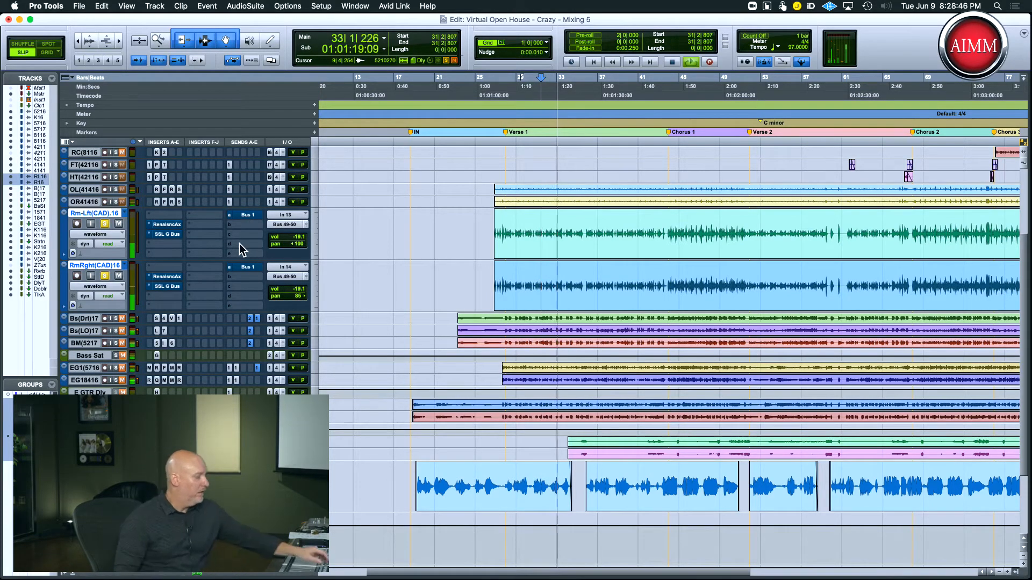
mouse_move(296, 239)
left_mouse_down()
mouse_move(296, 225)
mouse_move(297, 253)
left_mouse_up()
key("space")
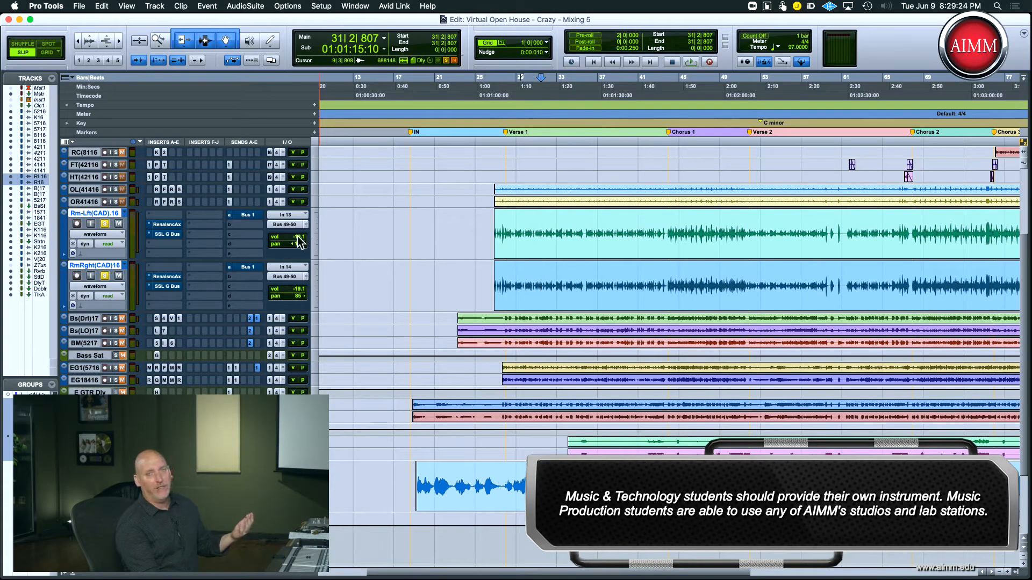
Step: Unmute the Bus 1 sends on the left and right room tracks and audition the soloed pair from bar 31
left_click(245, 215, "super")
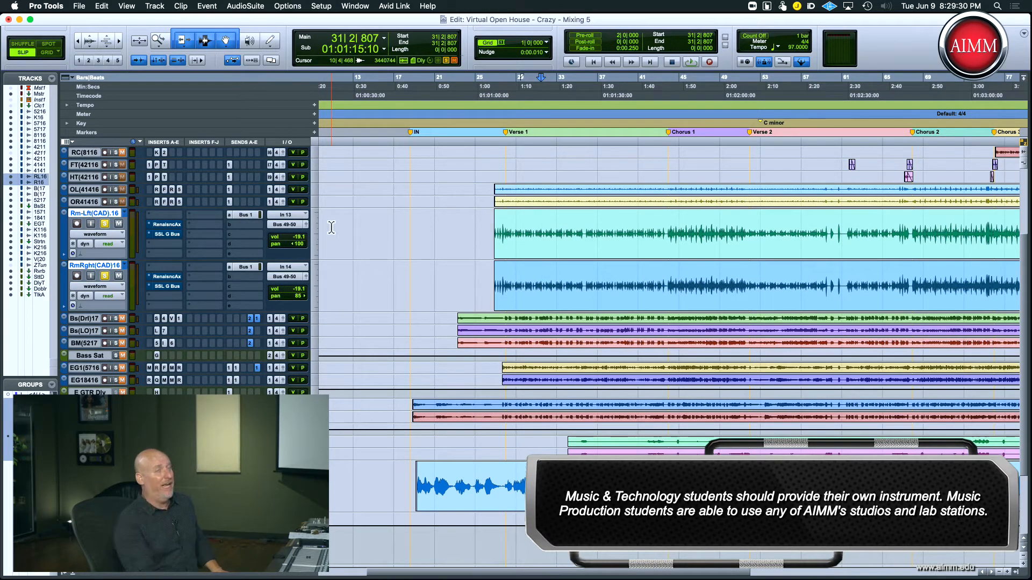
key("space")
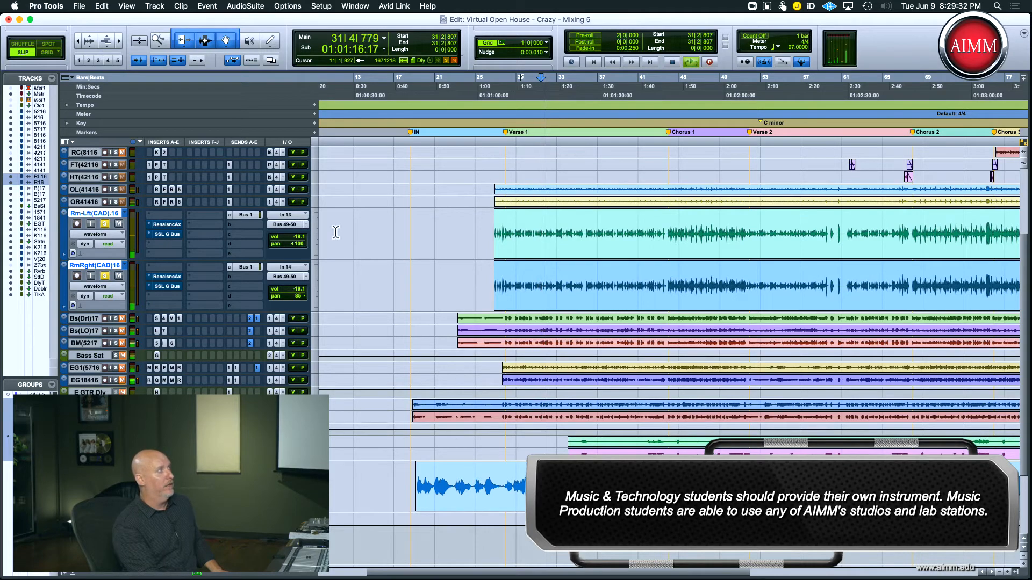
key("space")
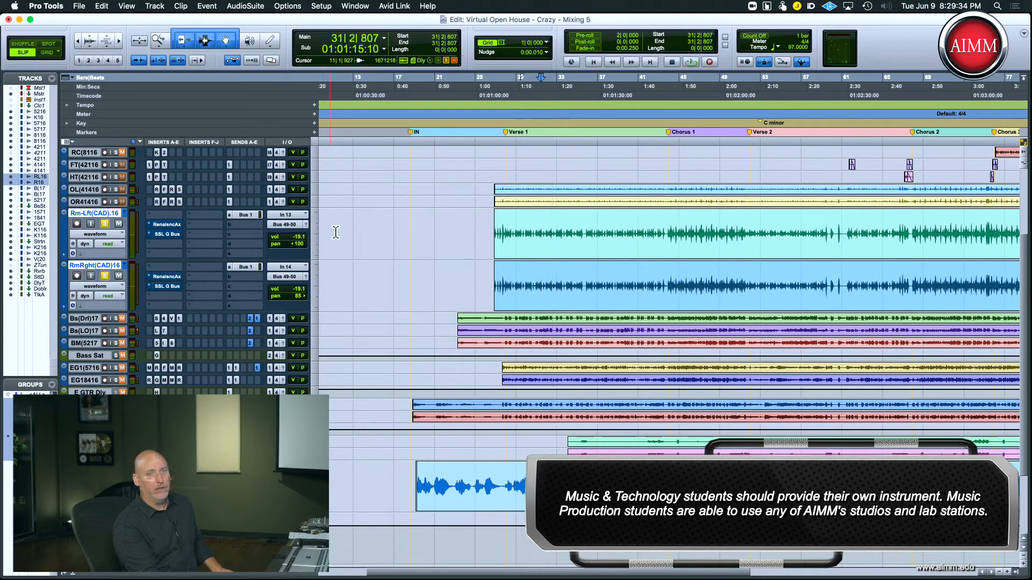
Step: Audition the two room tracks with their volume raised to -7.9, and return it to -19.1
left_click_drag(296, 233, 298, 231)
key("space")
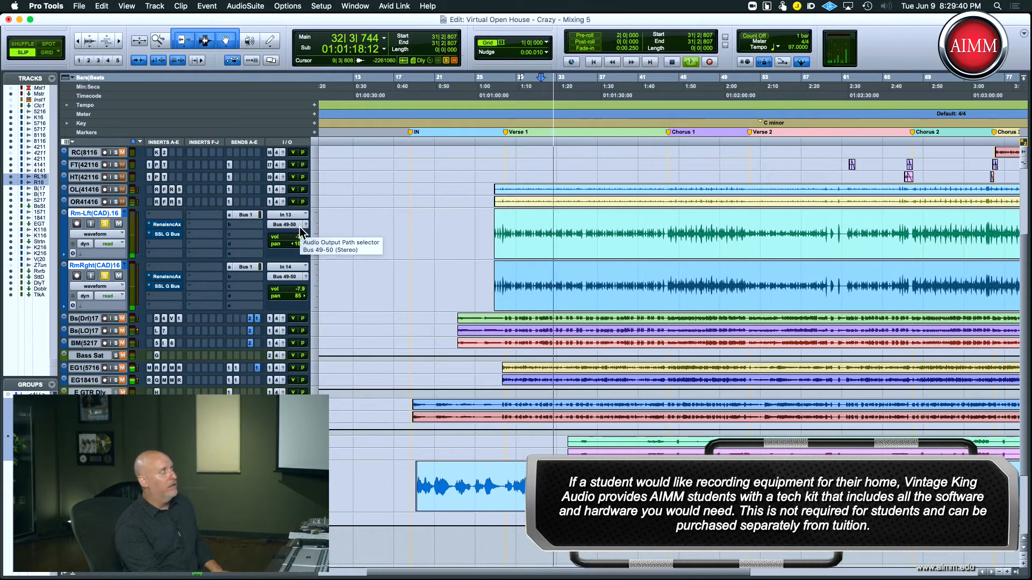
key("space")
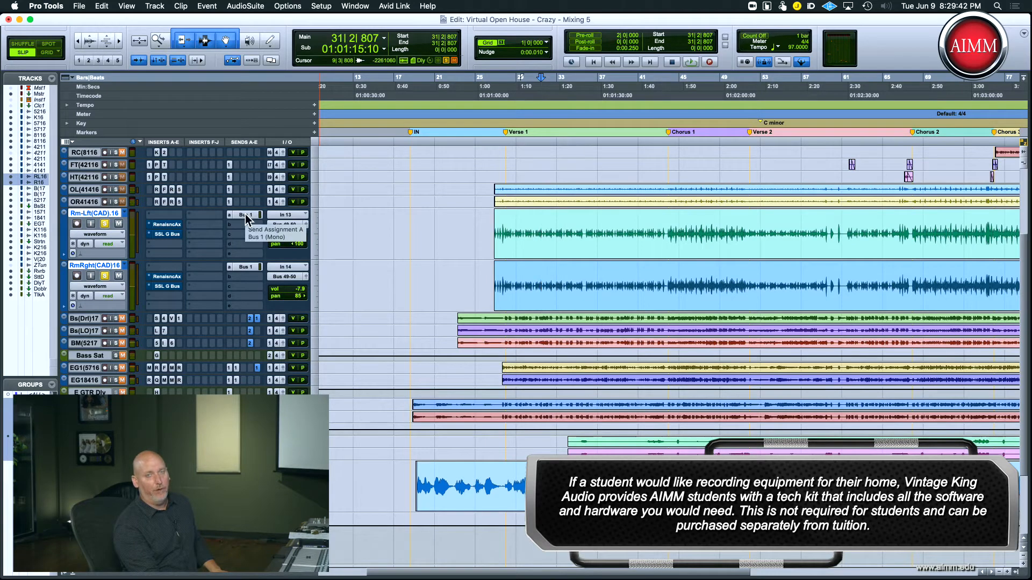
key("space")
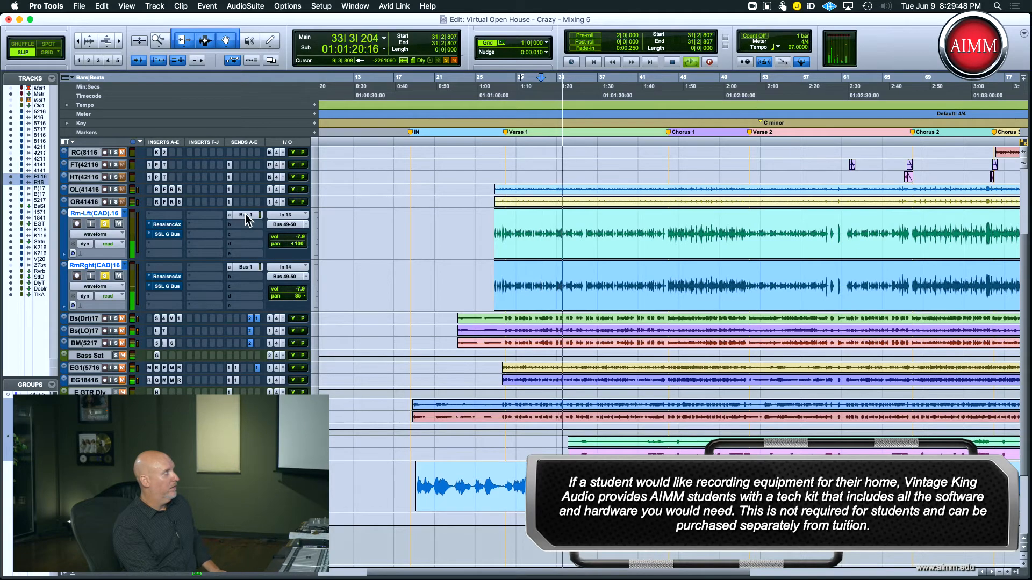
key("space")
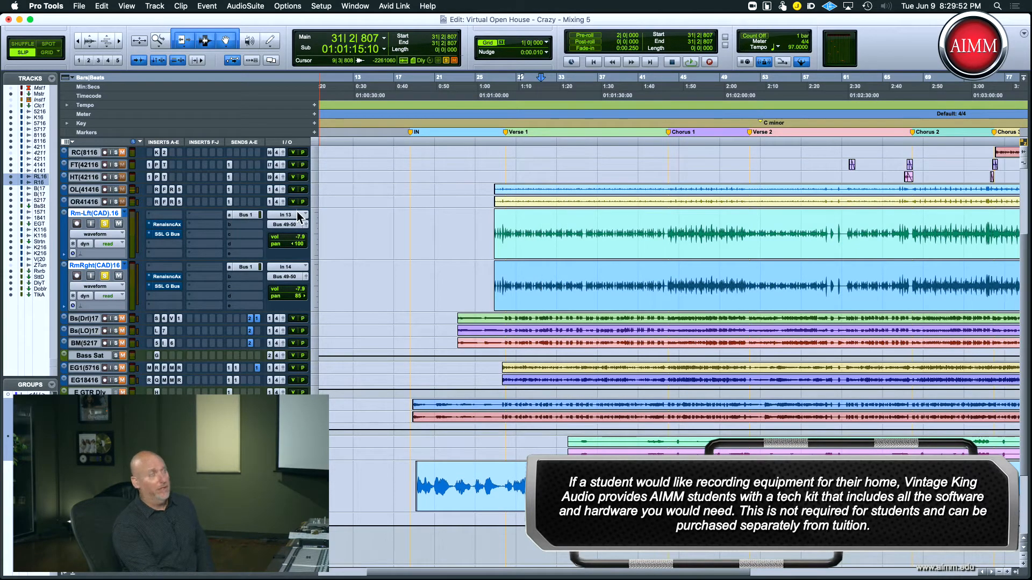
left_click_drag(295, 237, 300, 250)
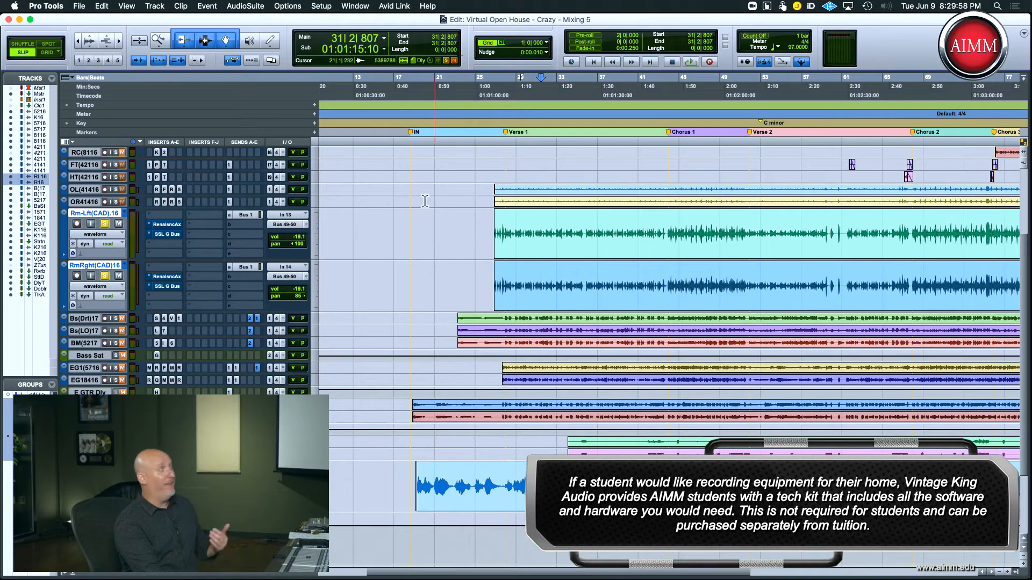
Step: Reduce the two room tracks to mini height and open the left one's Renaissance Axx and SSL G Bus Compressor side by side
left_click(314, 238)
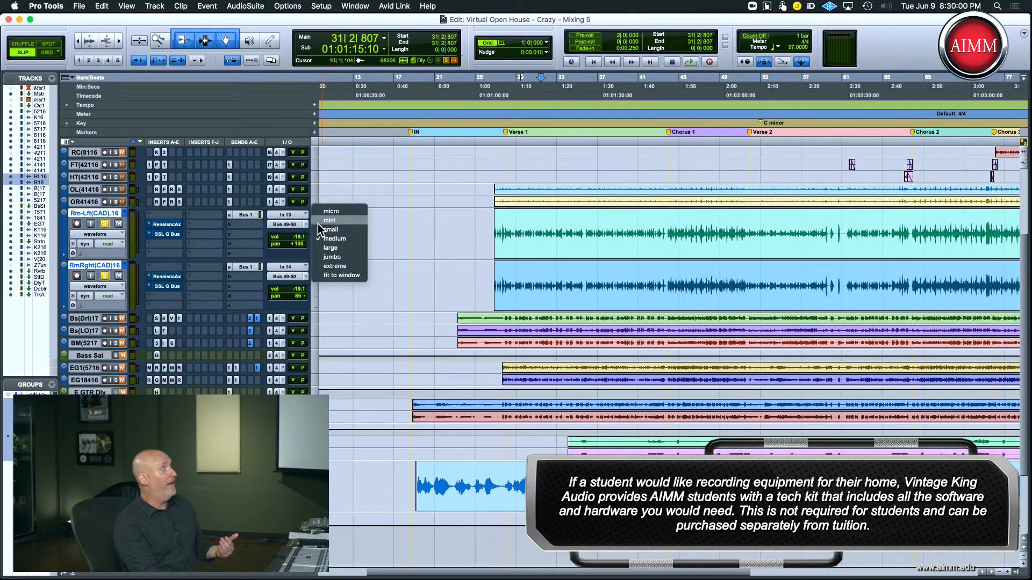
left_click(329, 229)
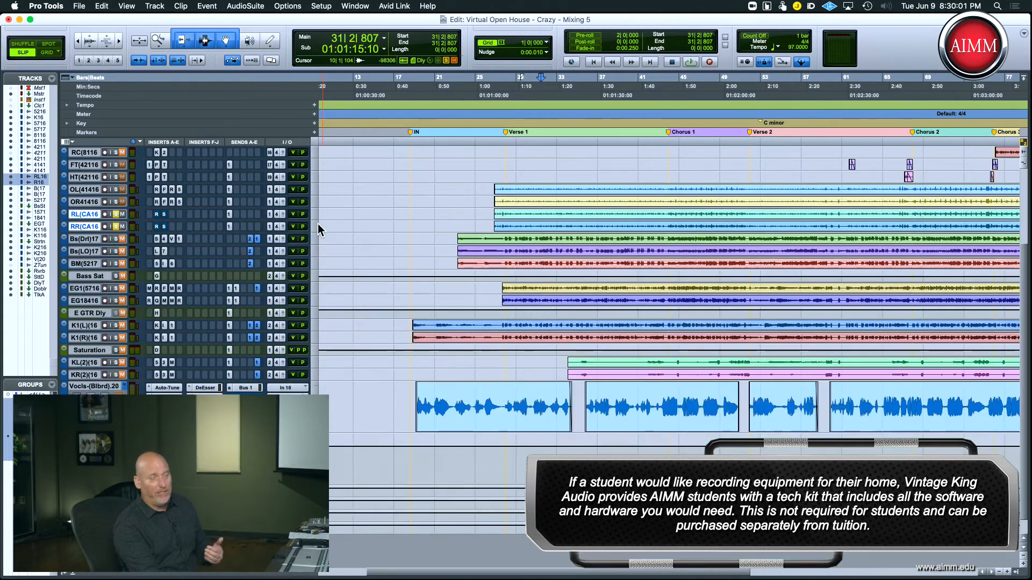
left_click(157, 214)
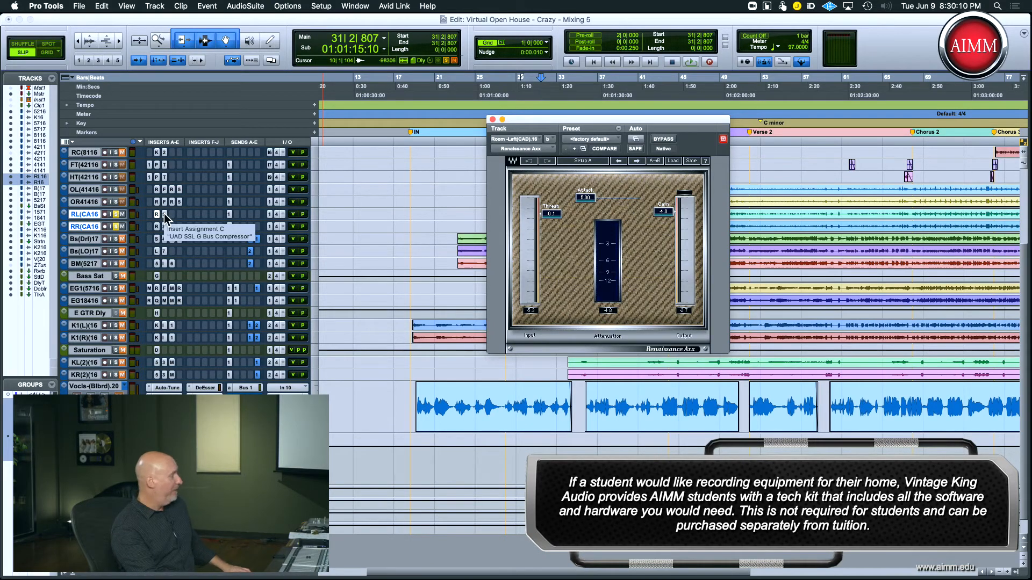
left_click(164, 214)
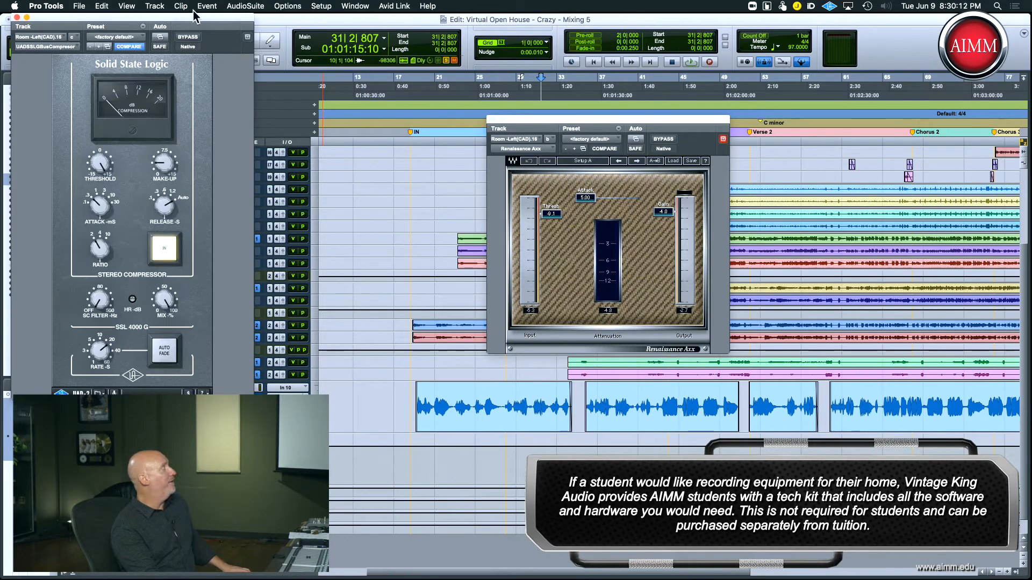
left_click_drag(198, 19, 932, 87)
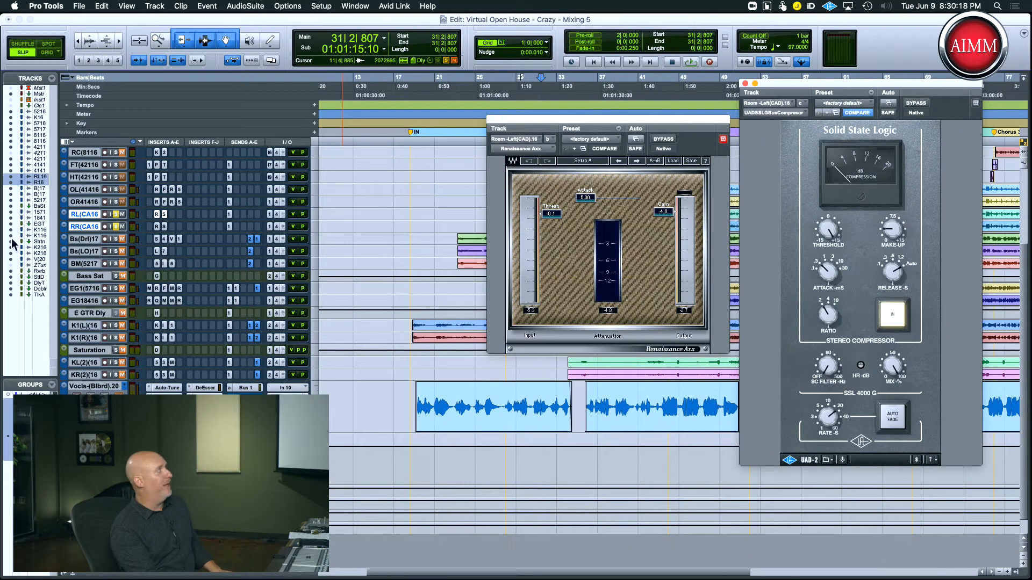
Step: Unsolo the two room tracks, audition the section from bar 31, and close both plug-in windows
left_click(115, 215)
key("space")
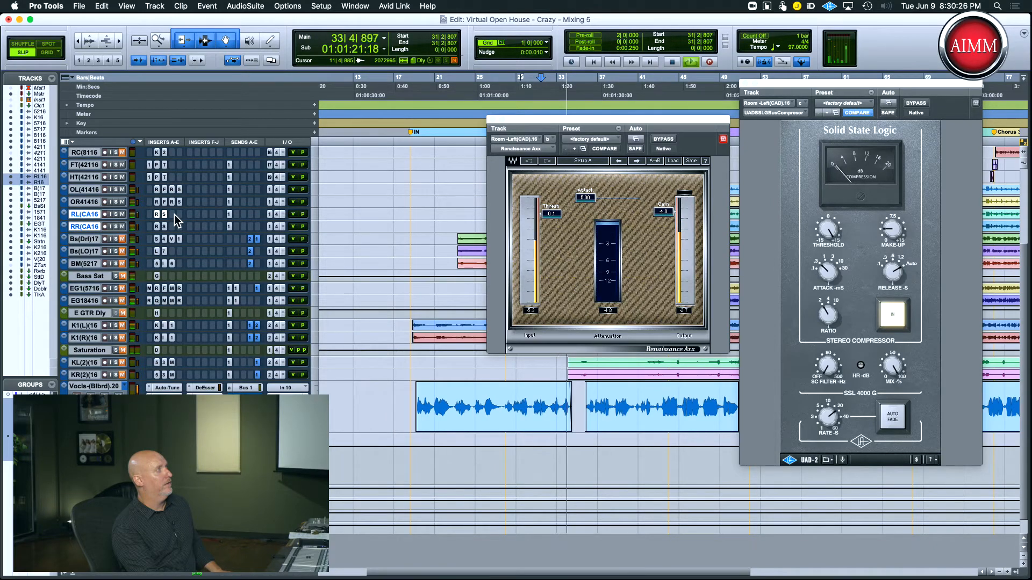
key("space")
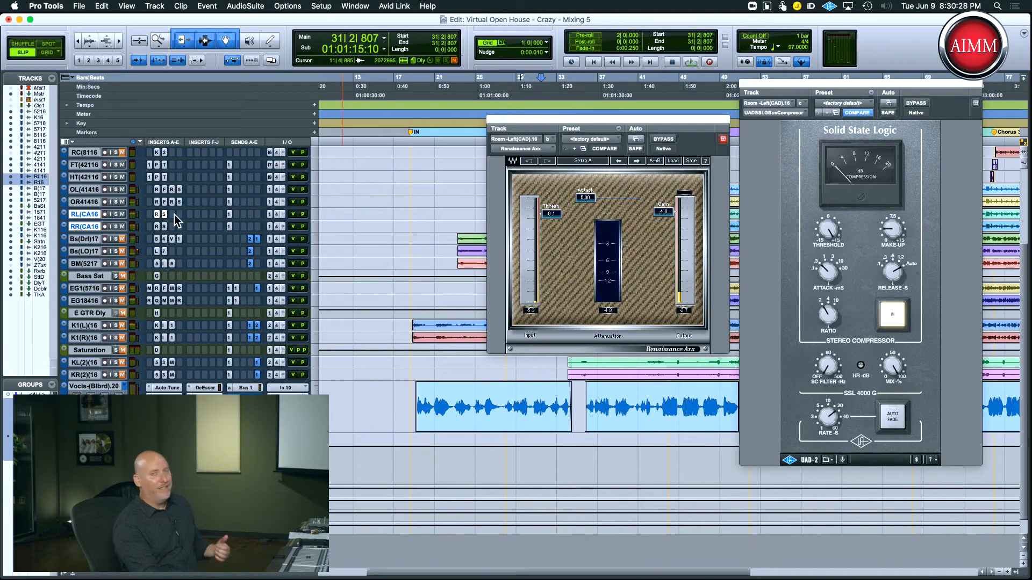
left_click(493, 119)
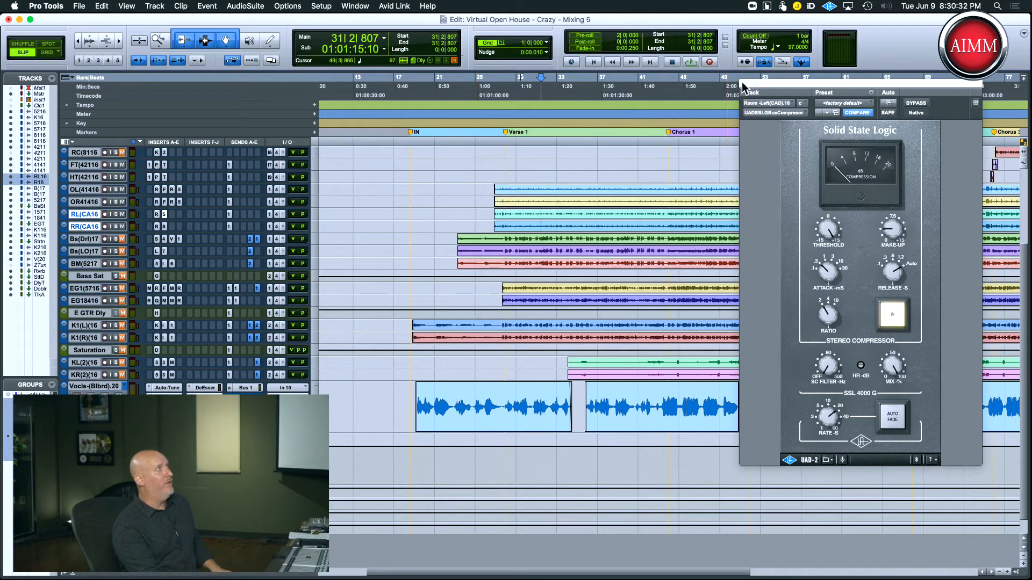
left_click(745, 84)
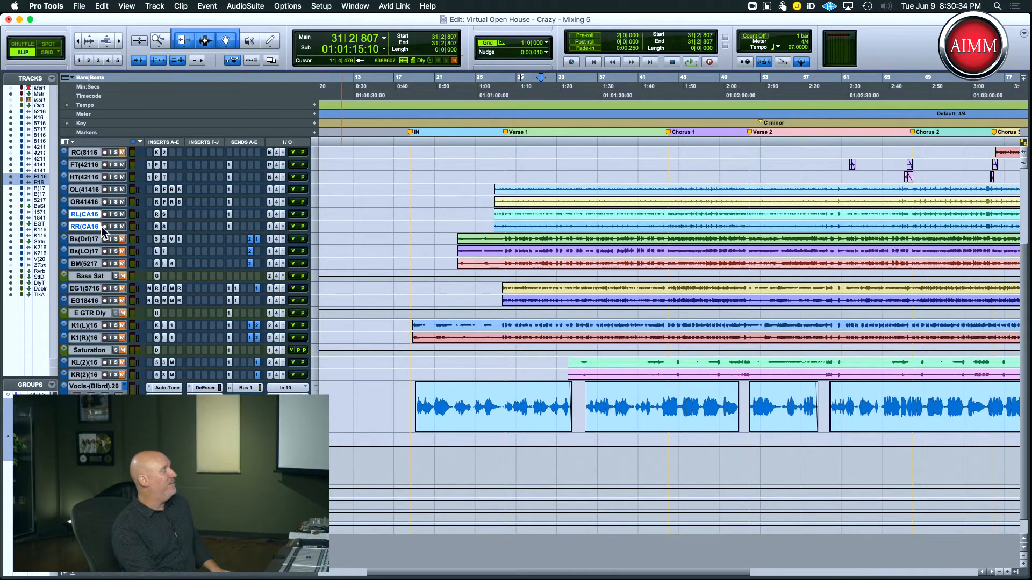
Step: Compare the two room tracks soloed with the unsoloed mix by auditioning each from bar 31
left_click(115, 214)
key("space")
key("space")
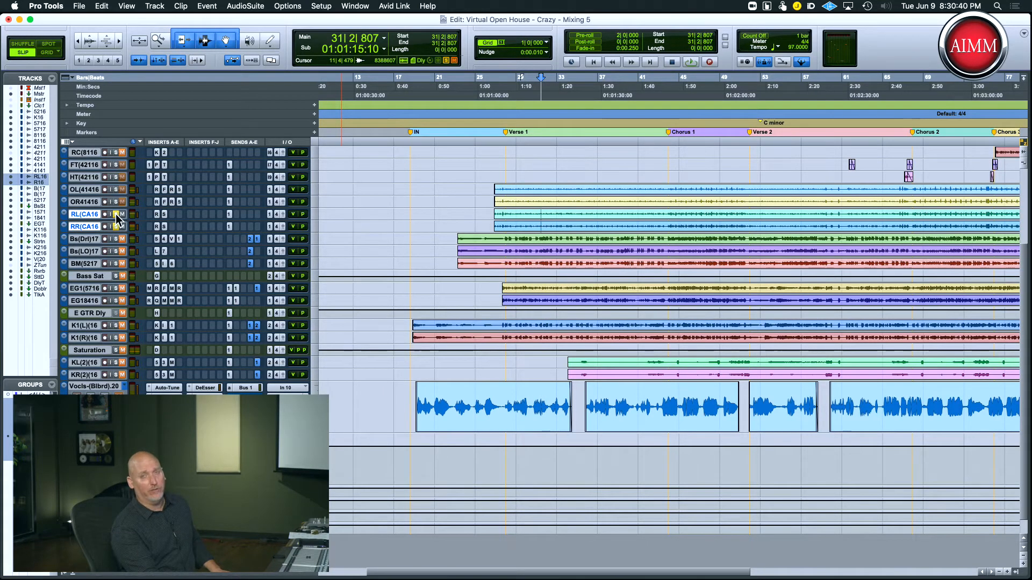
left_click(115, 214)
key("space")
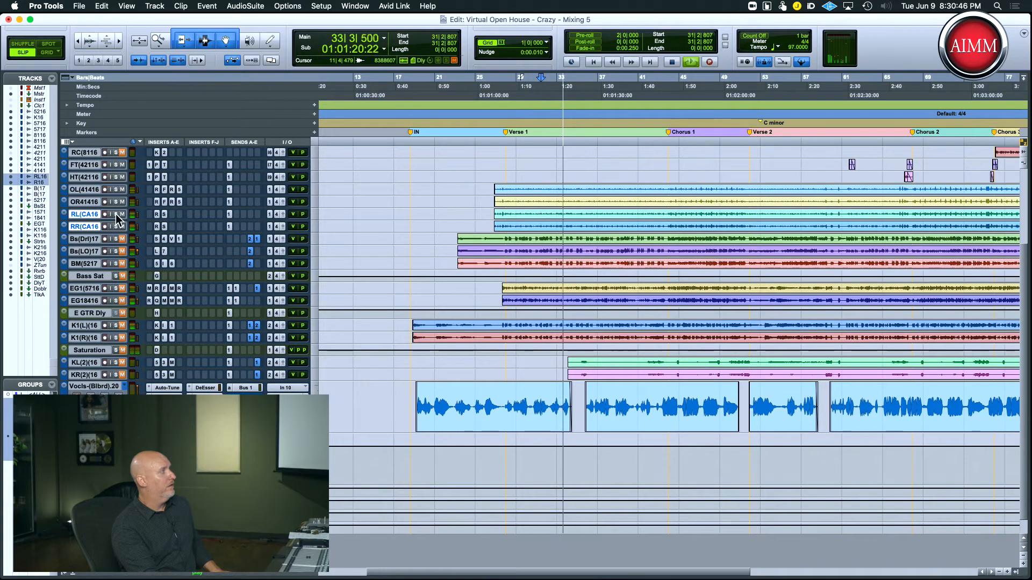
key("space")
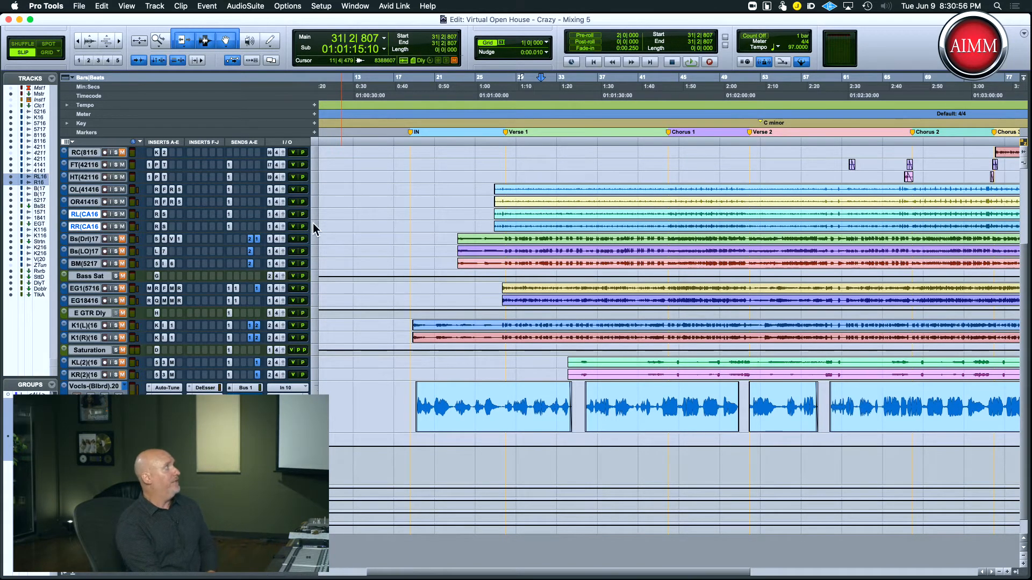
Step: Set the three bass tracks to medium height and save the session
left_click(314, 237)
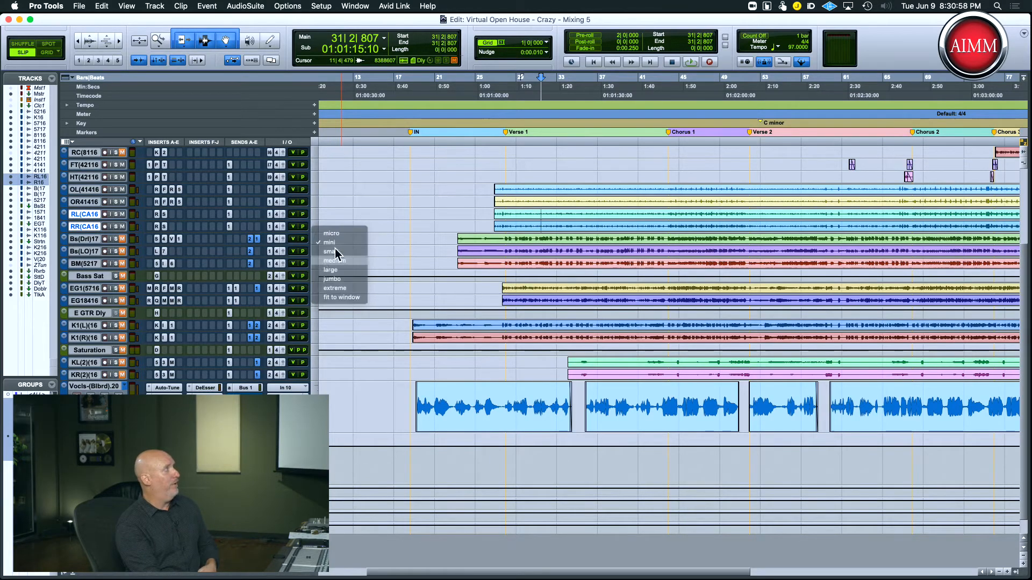
left_click(322, 264)
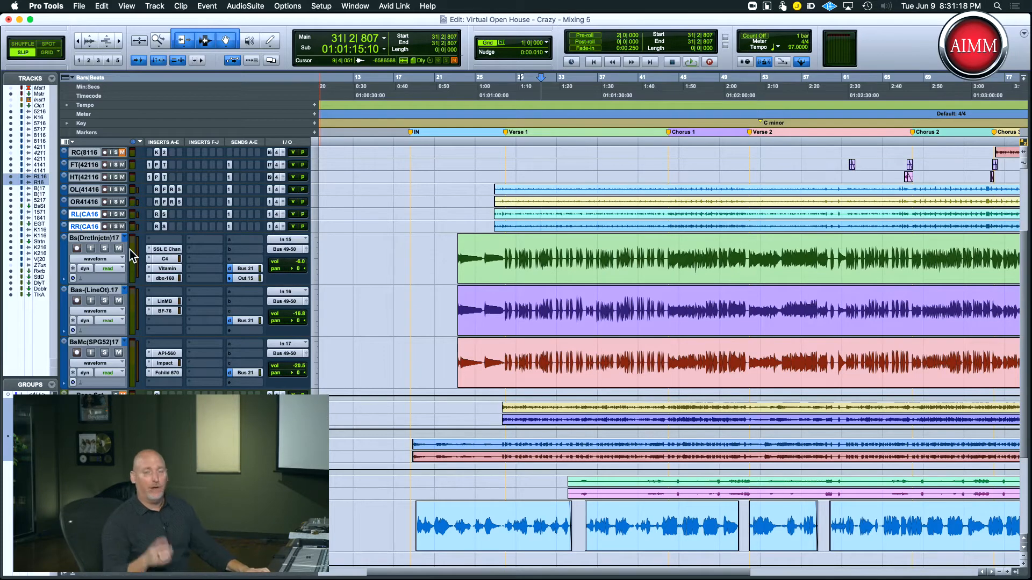
key("super+s")
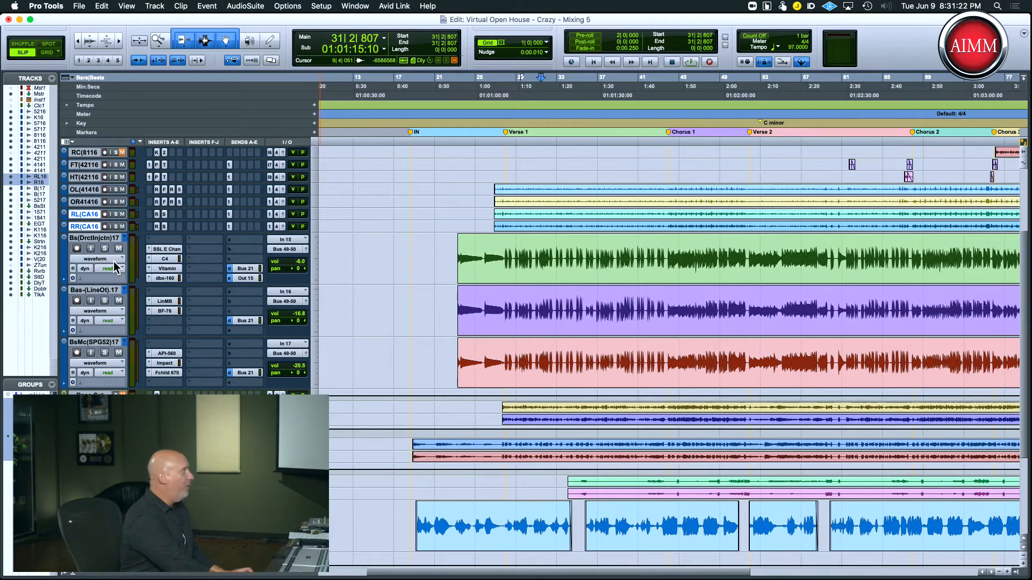
Step: Solo the direct-injection bass track and bypass all inserts on the three bass tracks
left_click(104, 248)
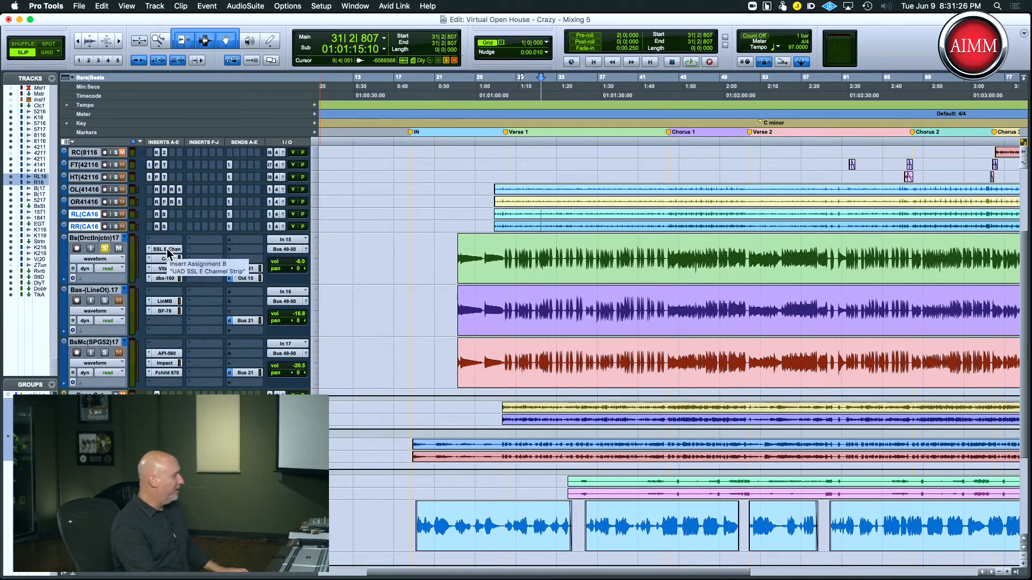
left_click(166, 249, "ctrl+super")
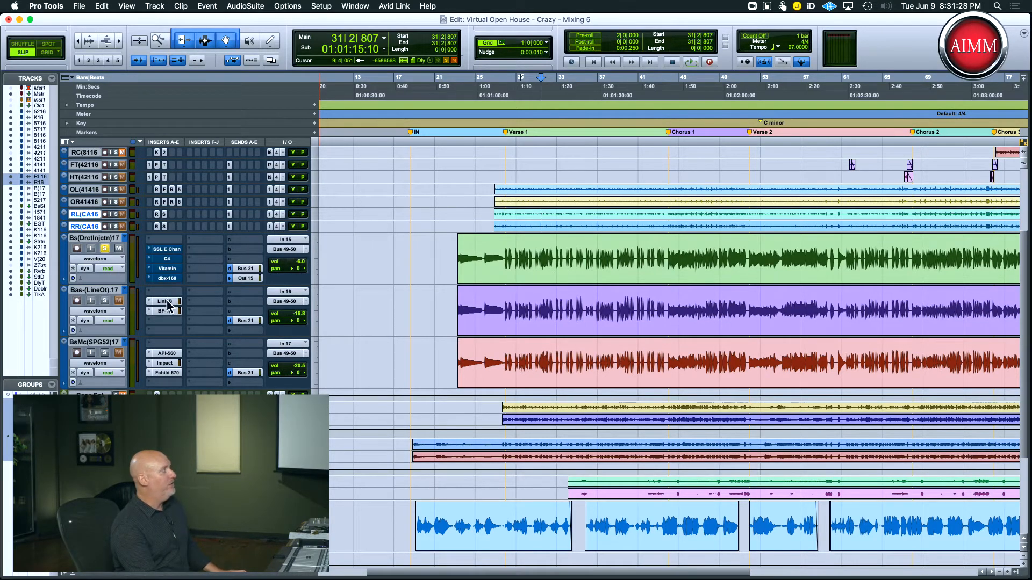
left_click(167, 354, "ctrl+super")
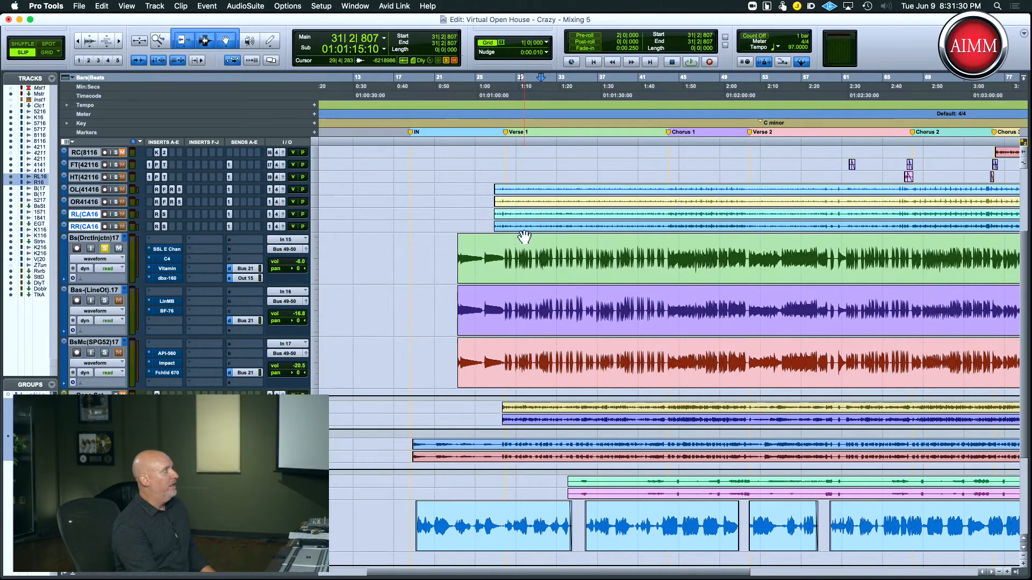
Step: Audition the soloed, unprocessed direct-injection bass from about bar 42, just before Chorus 1
left_click(652, 251)
key("space")
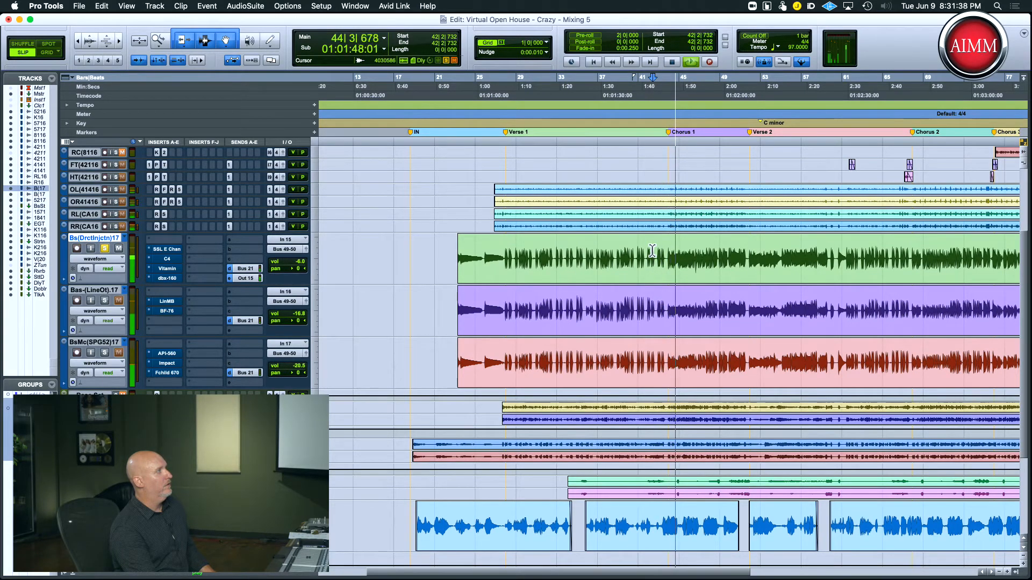
key("space")
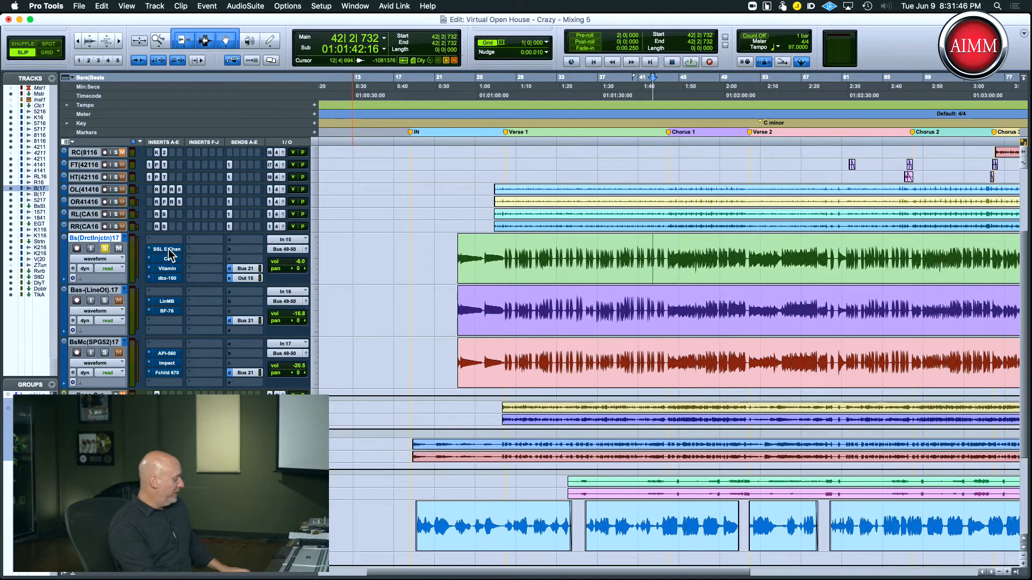
Step: Re-enable the inserts on the direct-injection bass track and open its C4 multiband processor
key("shift+a")
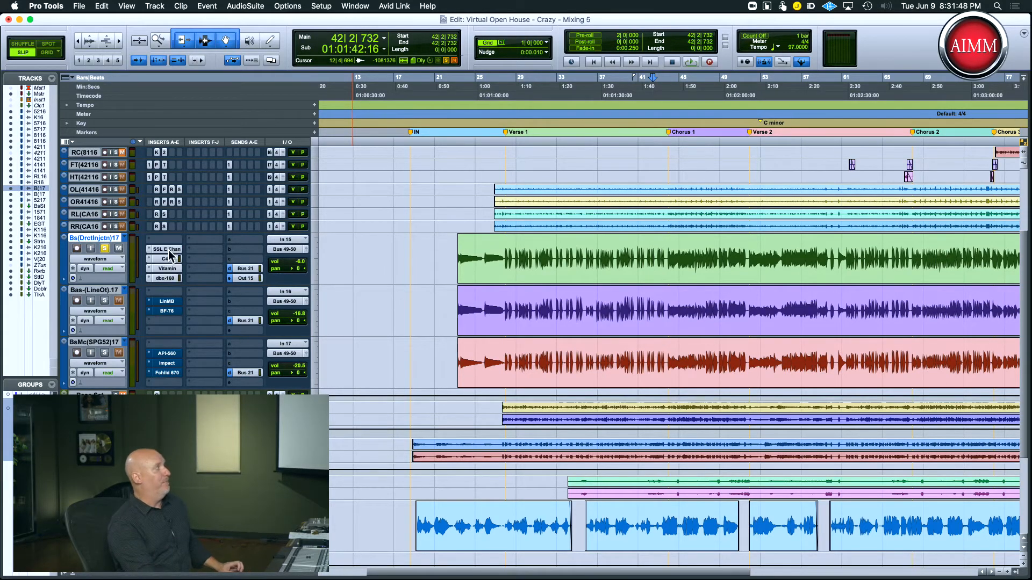
left_click(165, 259)
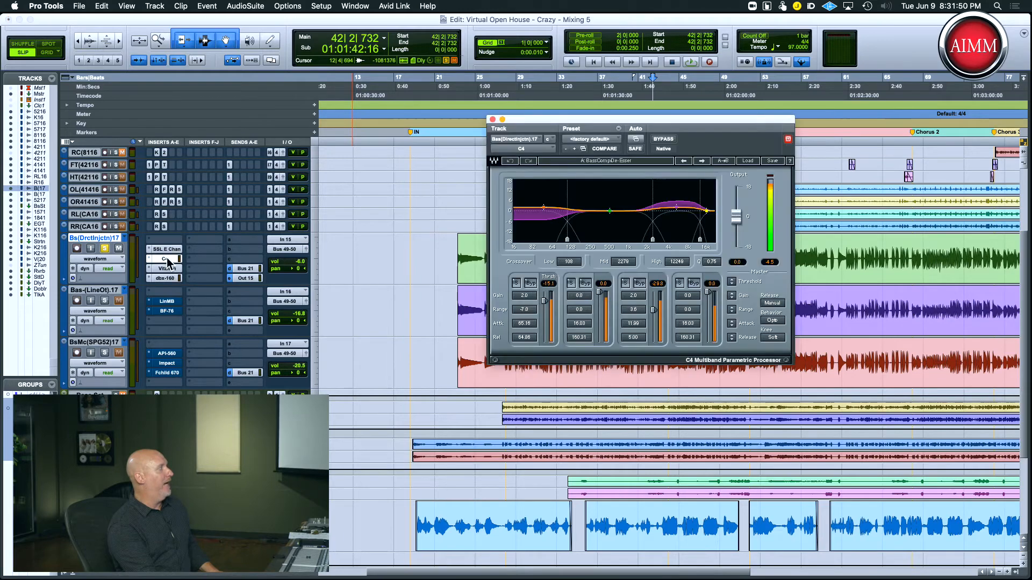
left_click(198, 239)
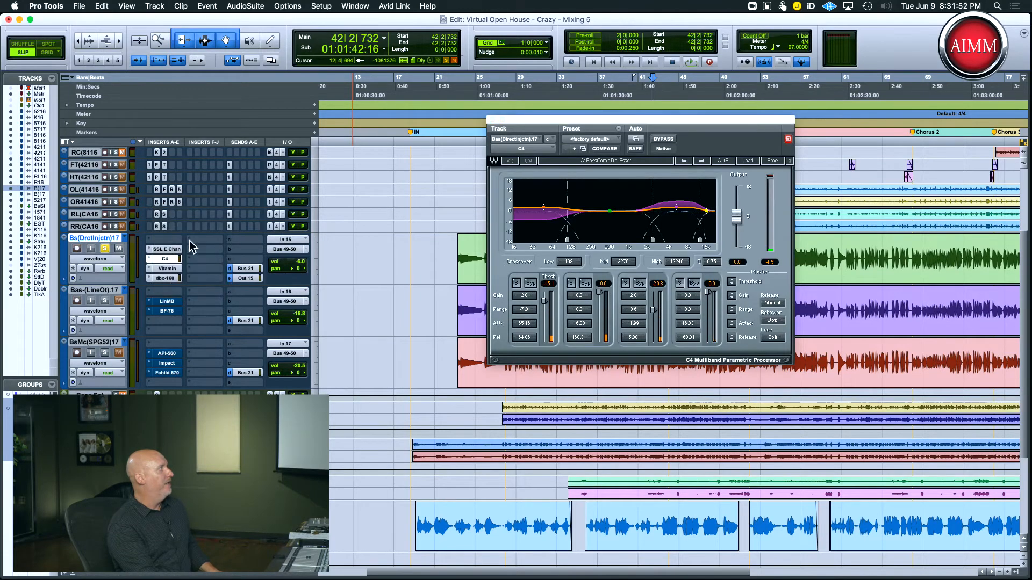
Step: Open the direct-injection bass track's SSL E Channel Strip, move its window aside, and audition the bass with it in view
left_click(170, 250)
left_click(170, 250)
left_click(170, 250)
left_click_drag(657, 123, 859, 43)
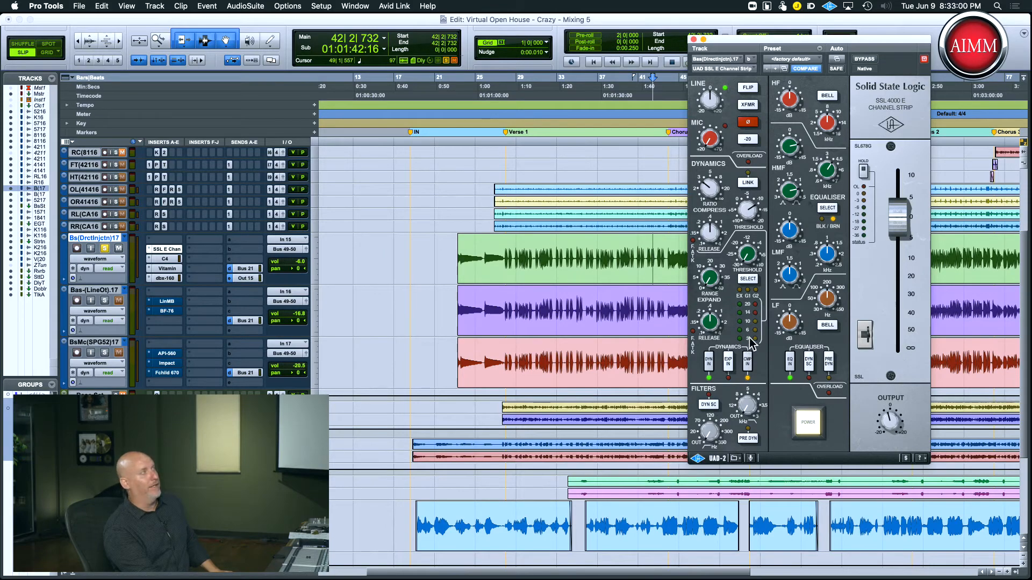
key("space")
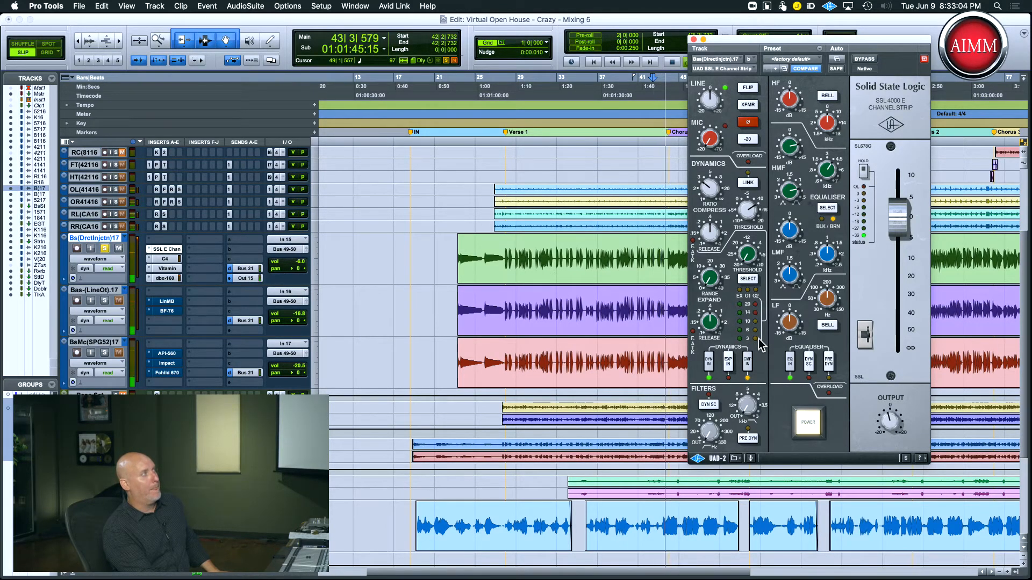
key("space")
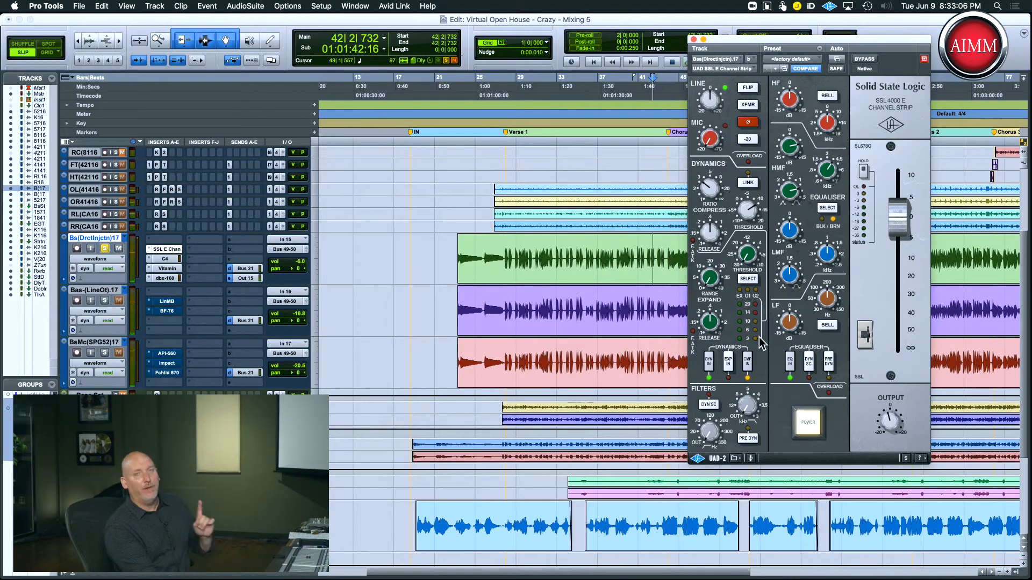
Step: Open the direct-injection bass track's dbx-160 compressor beside the SSL strip, audition the bass, and close both plug-in windows
left_click(166, 278)
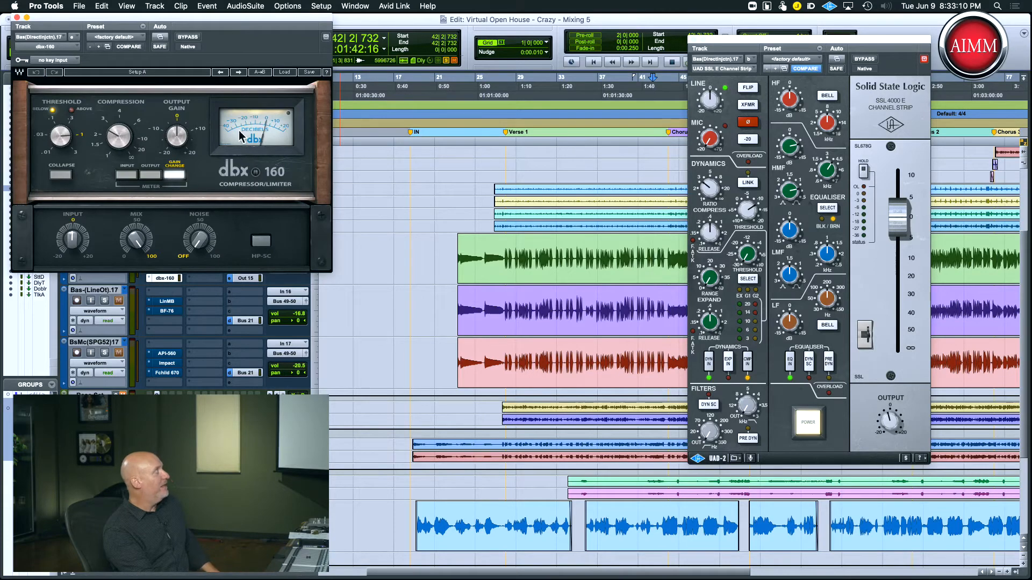
left_click_drag(253, 21, 563, 189)
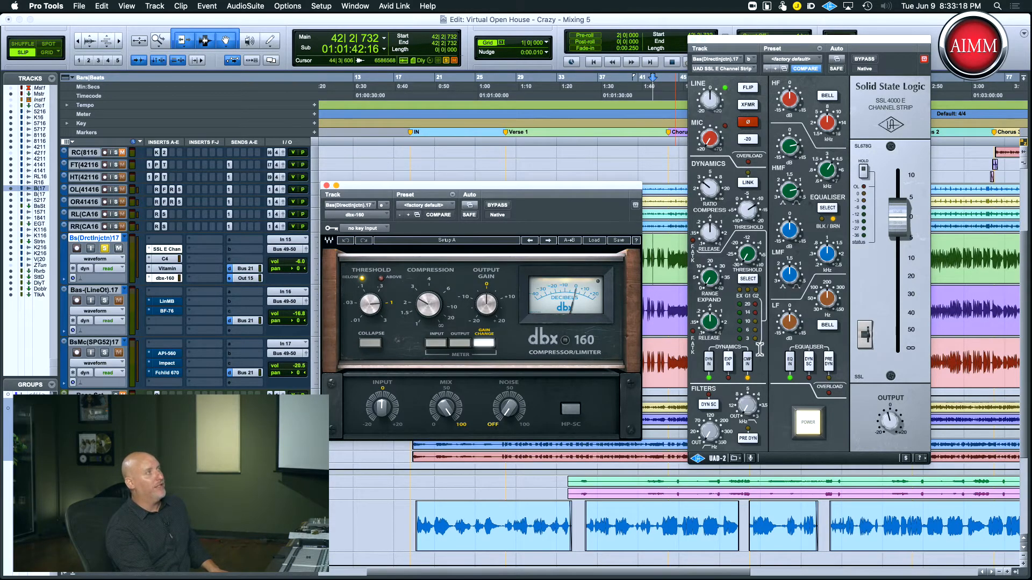
key("space")
key("space")
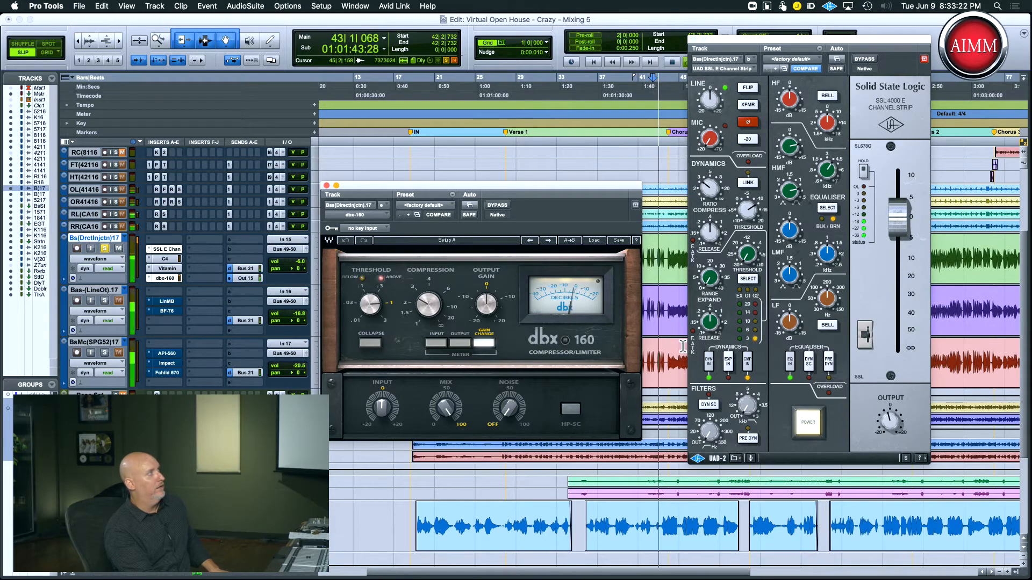
key("space")
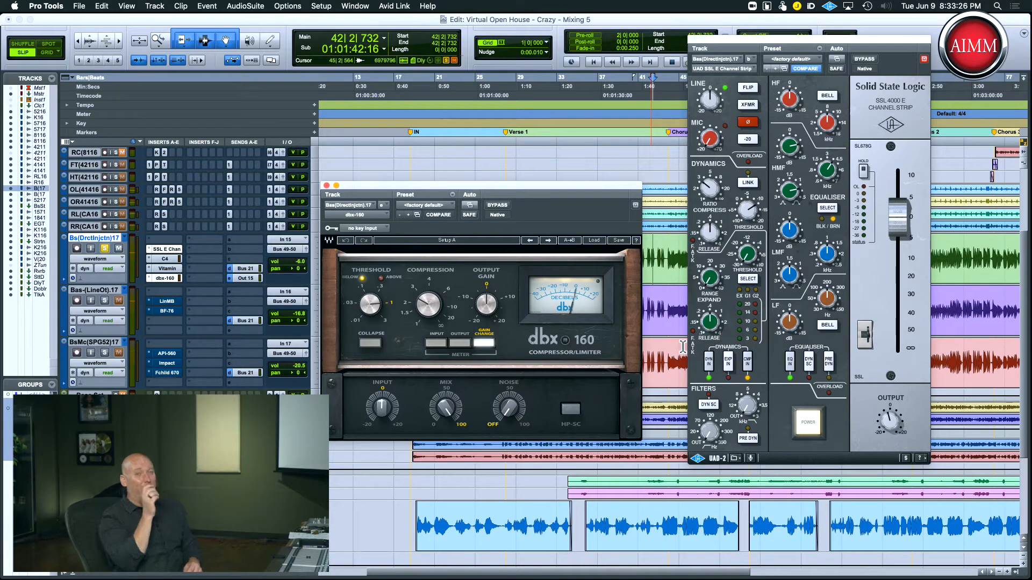
scroll(669, 336, "up", 1)
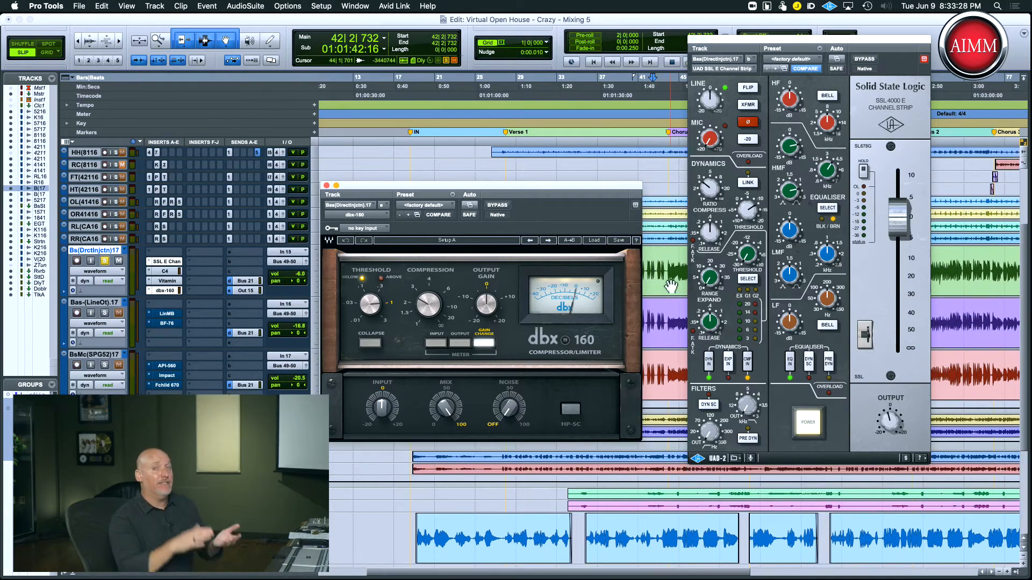
left_click(326, 186)
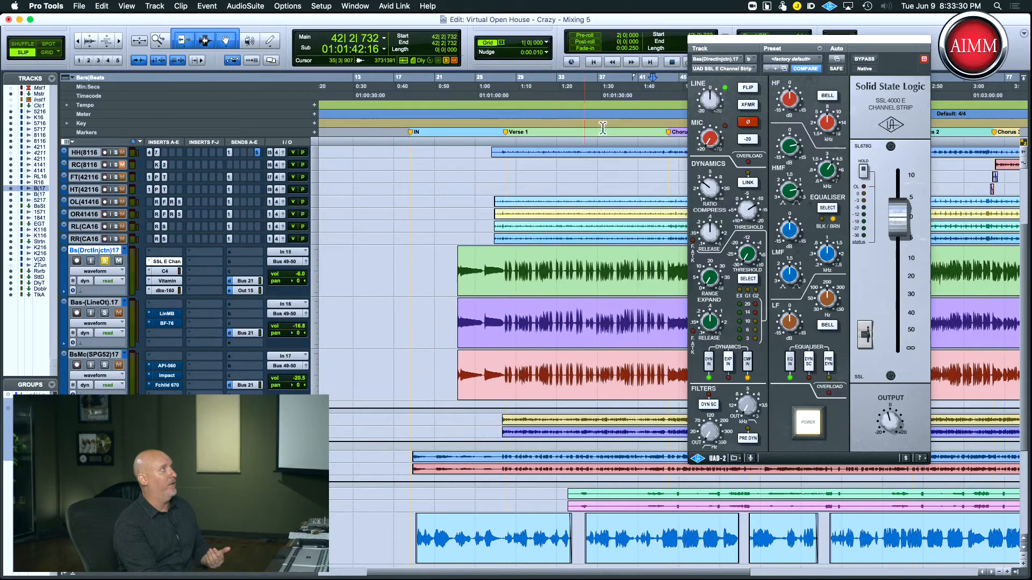
left_click(693, 41)
Step: Open the direct-injection bass track's C4 multiband processor, lower its window, and audition the bass from bar 42 with its meters in view
left_click(165, 271)
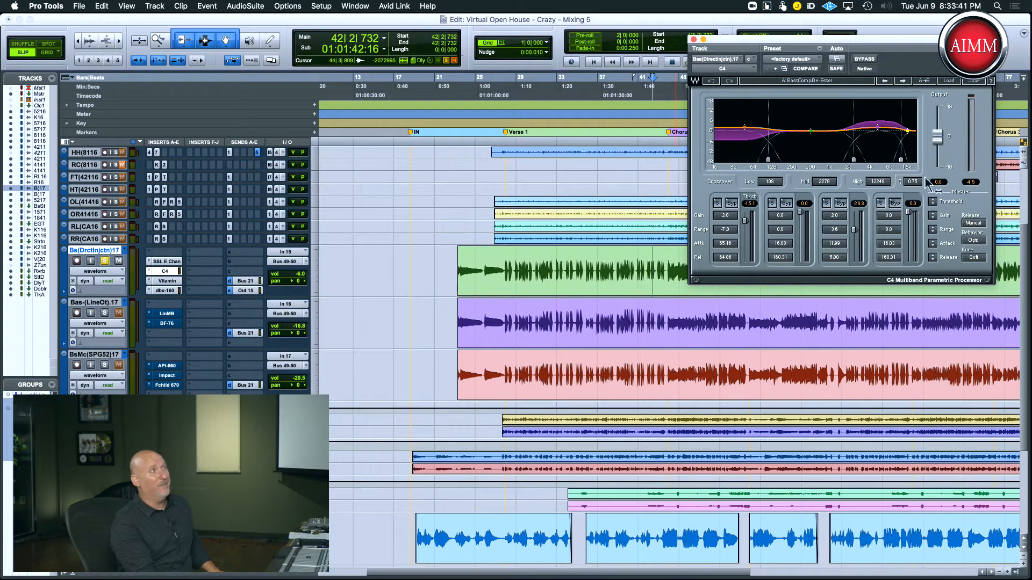
left_click_drag(895, 47, 897, 95)
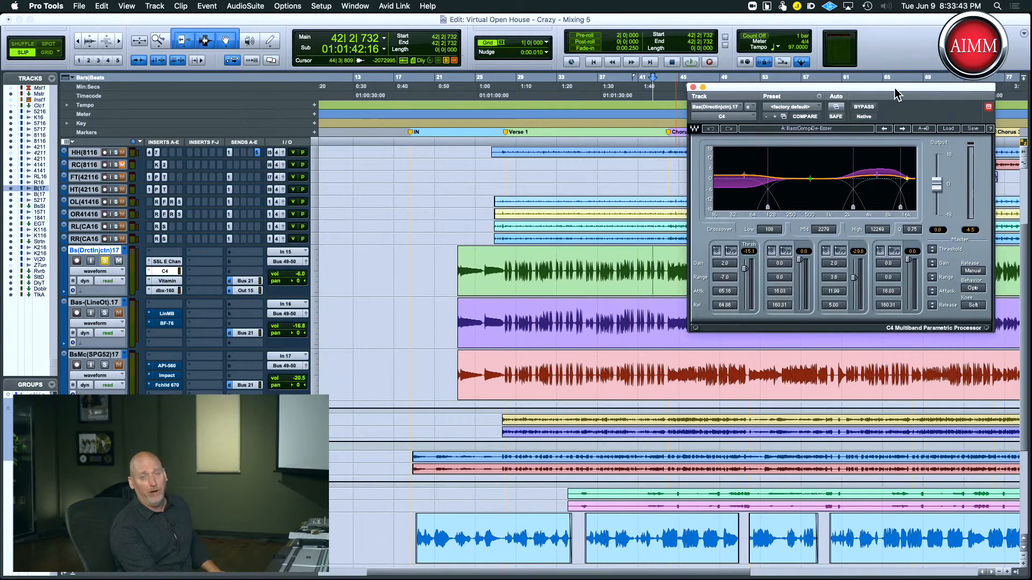
key("space")
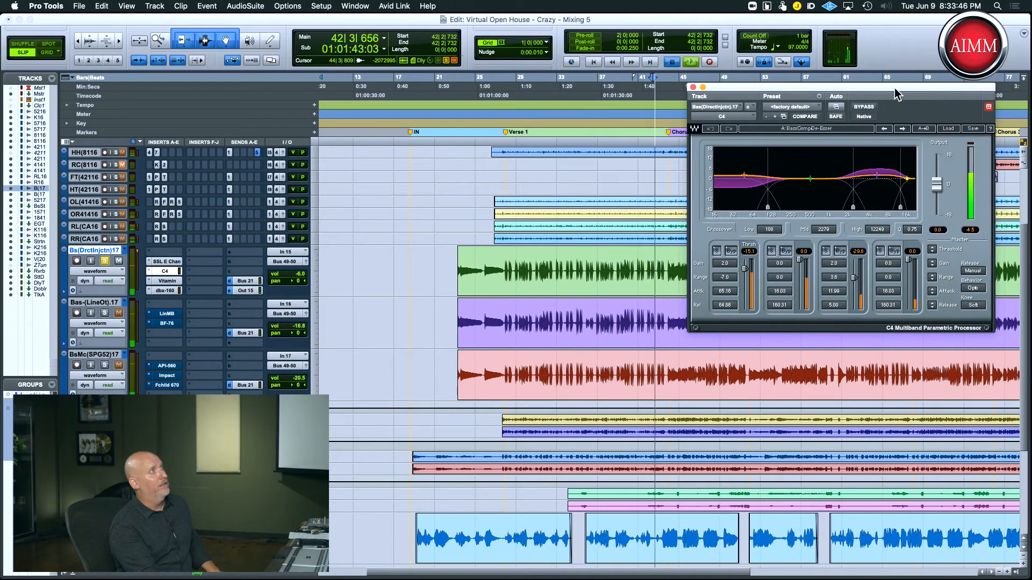
key("space")
key("space")
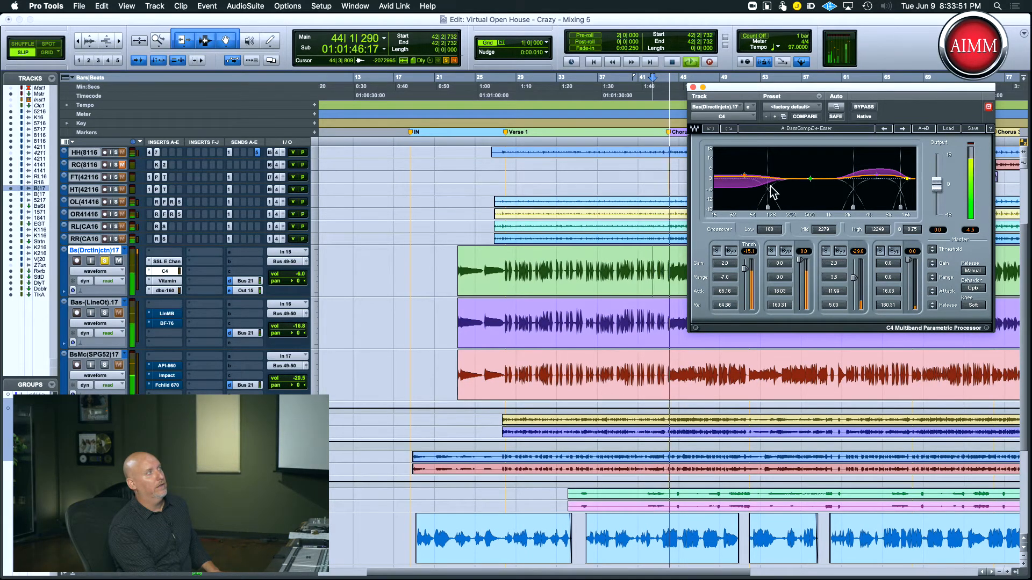
key("space")
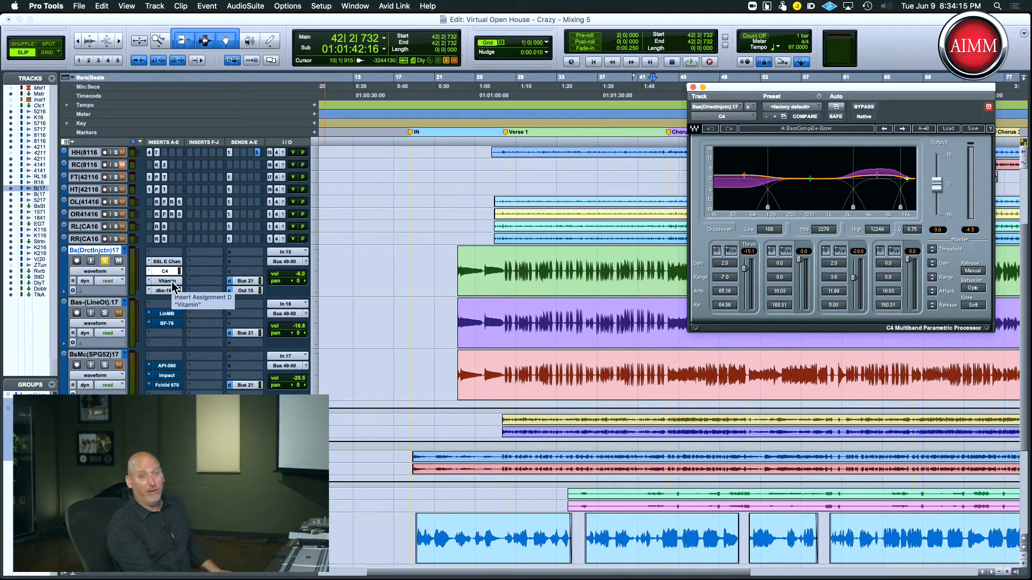
key("space")
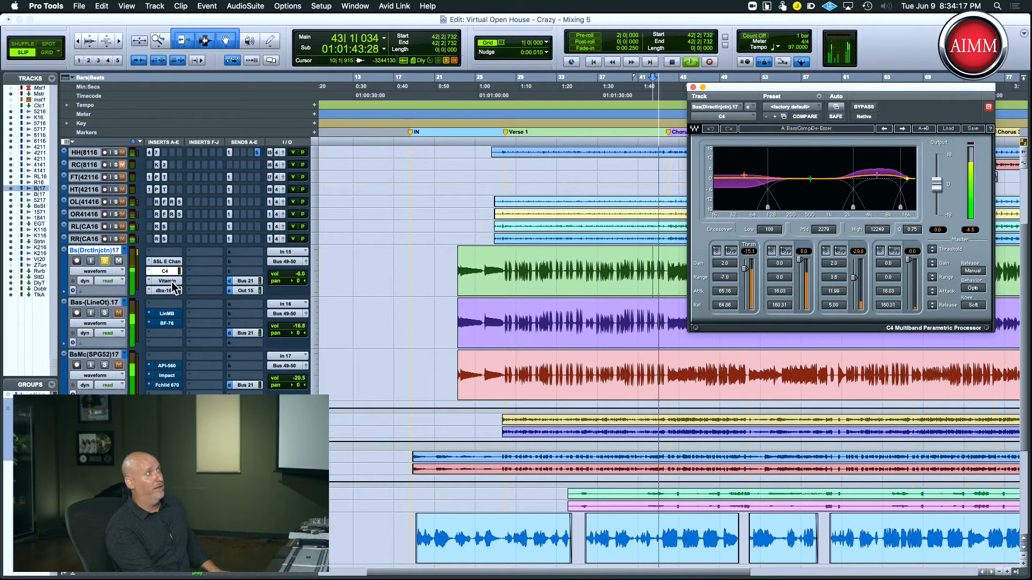
key("space")
Step: Bring up the Vitamin plug-in on the direct-injection bass track, move its window aside, and briefly audition the soloed bass
left_click(173, 281)
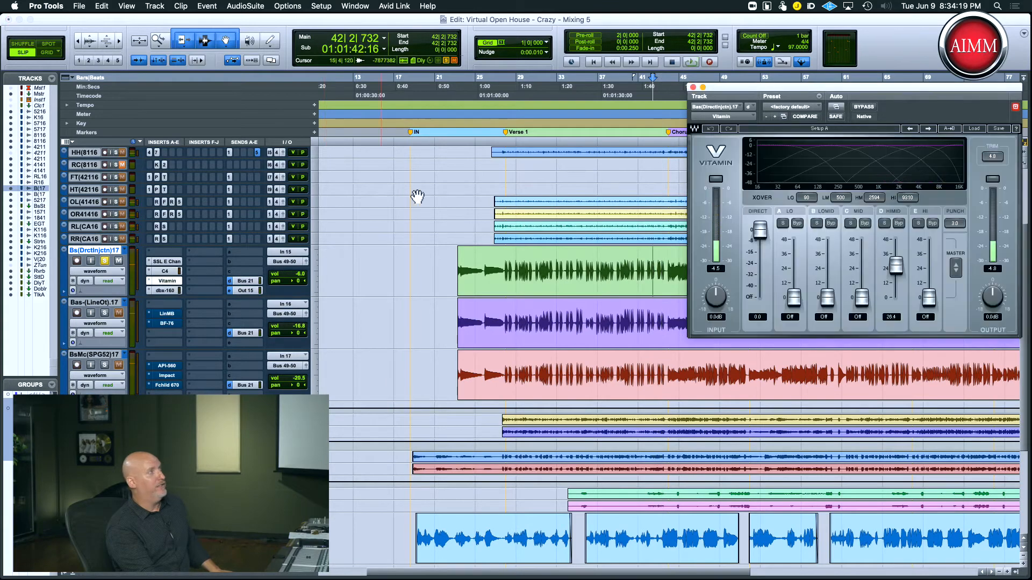
left_click_drag(801, 91, 710, 99)
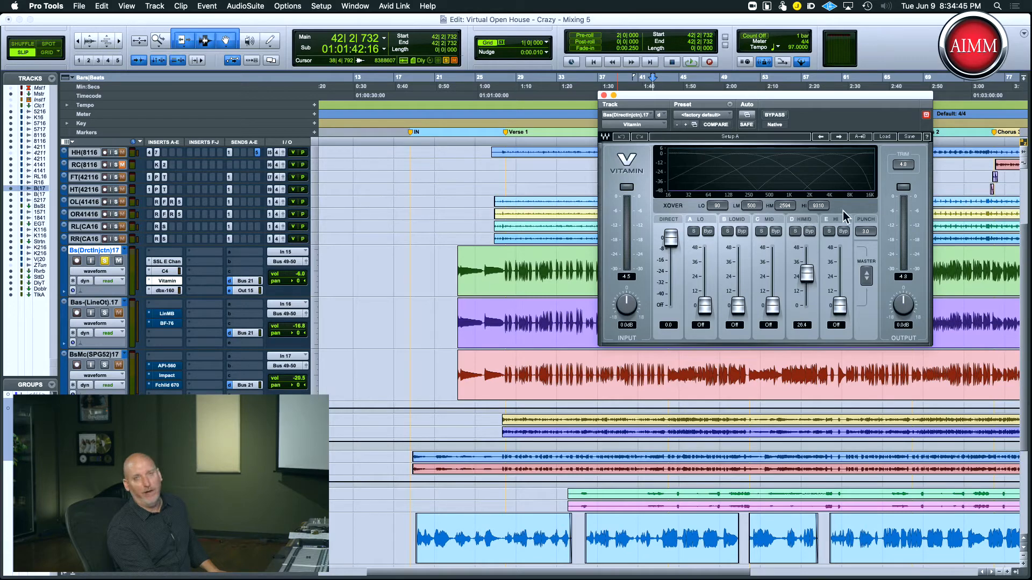
key("space")
key("space")
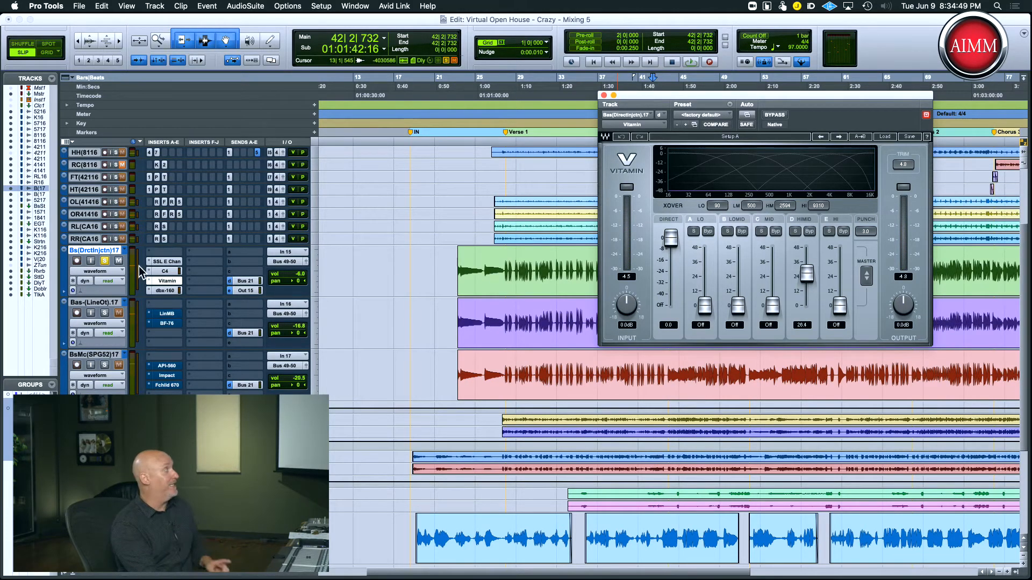
Step: Solo the line-out bass track instead of the direct-injection one and re-enable its LinMB and BF-76 inserts
left_click(103, 261)
left_click(106, 314)
left_click(164, 314)
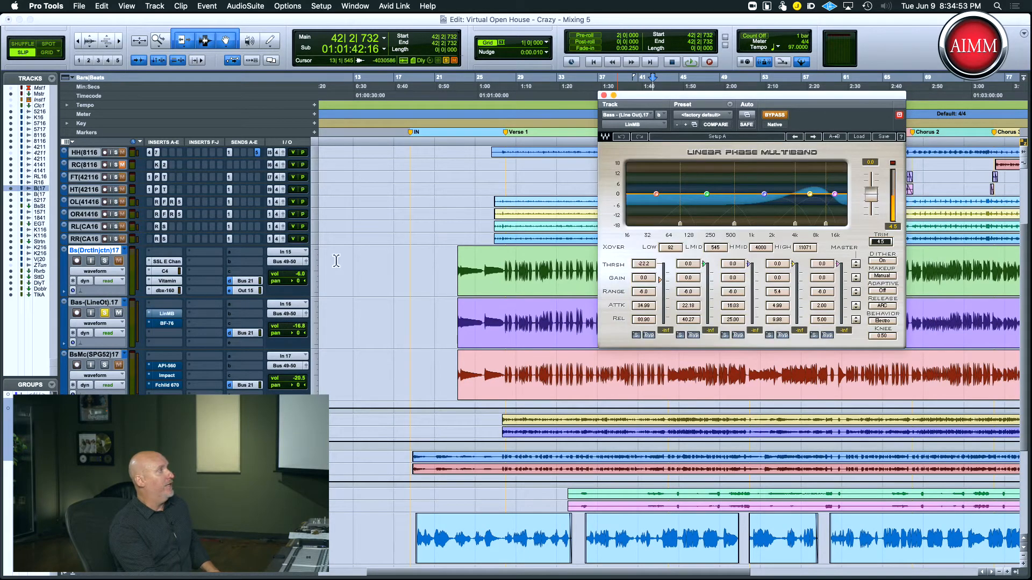
left_click(776, 116)
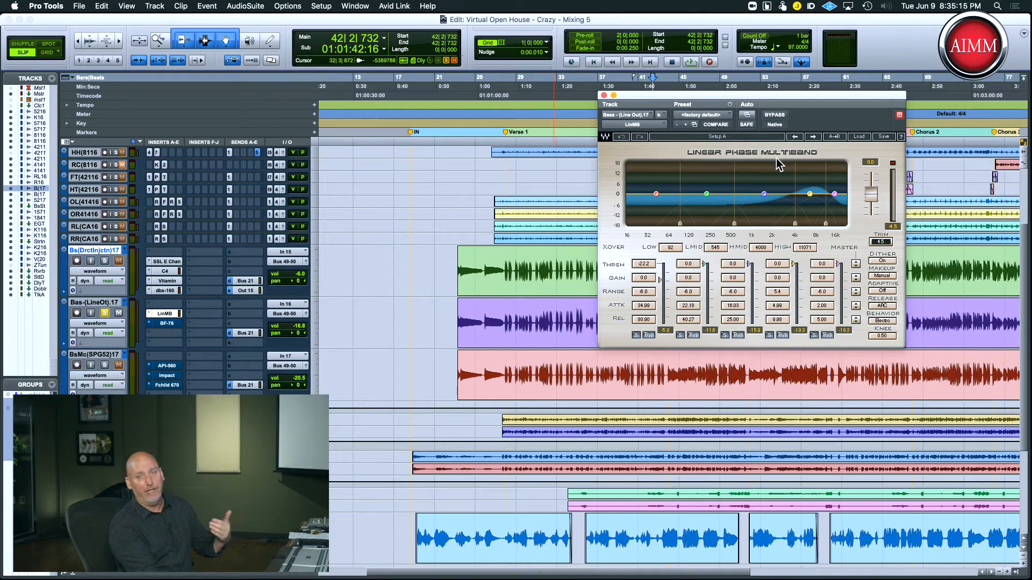
left_click(162, 325)
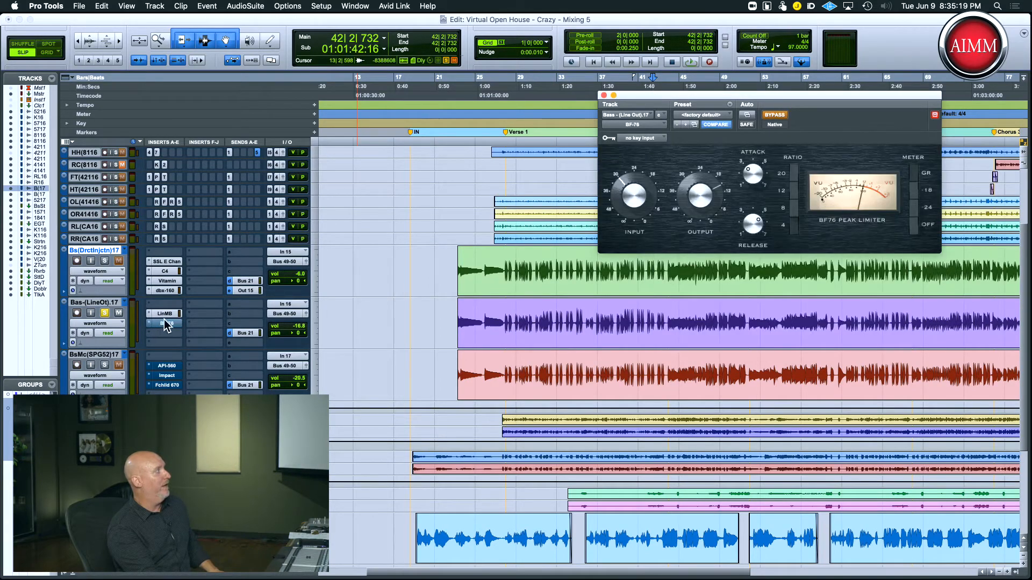
left_click(164, 324, "super")
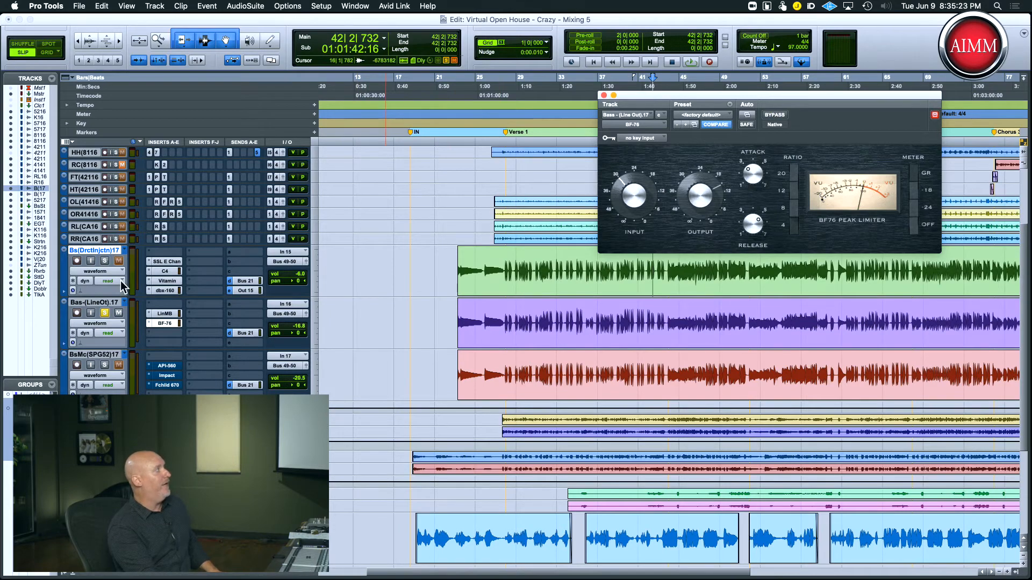
Step: Compare the processed direct-injection and line-out basses by soloing and playing each in turn, checking the line-out track's volume fader
left_click(104, 261, "super")
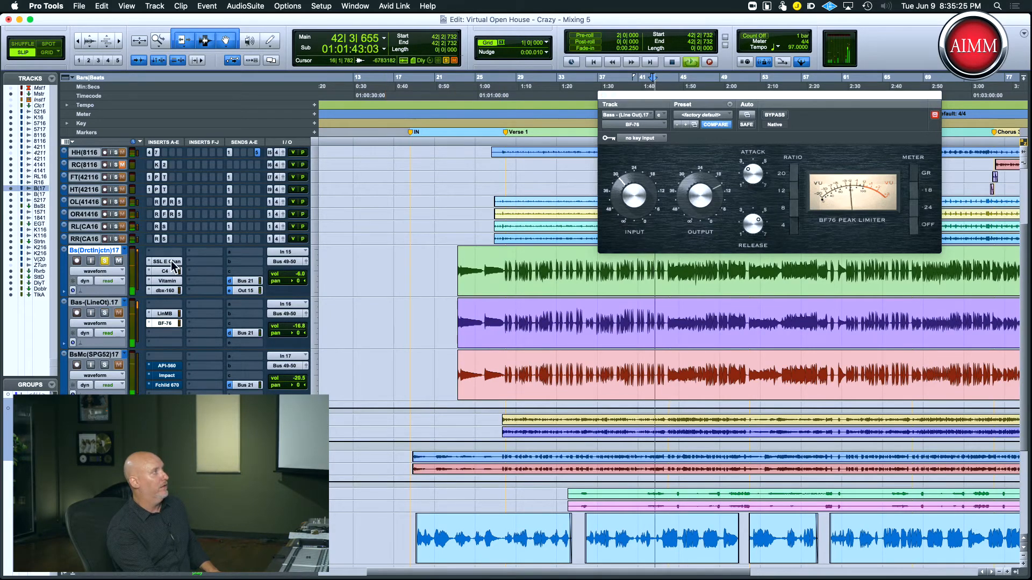
key("space")
left_click(105, 312)
key("space")
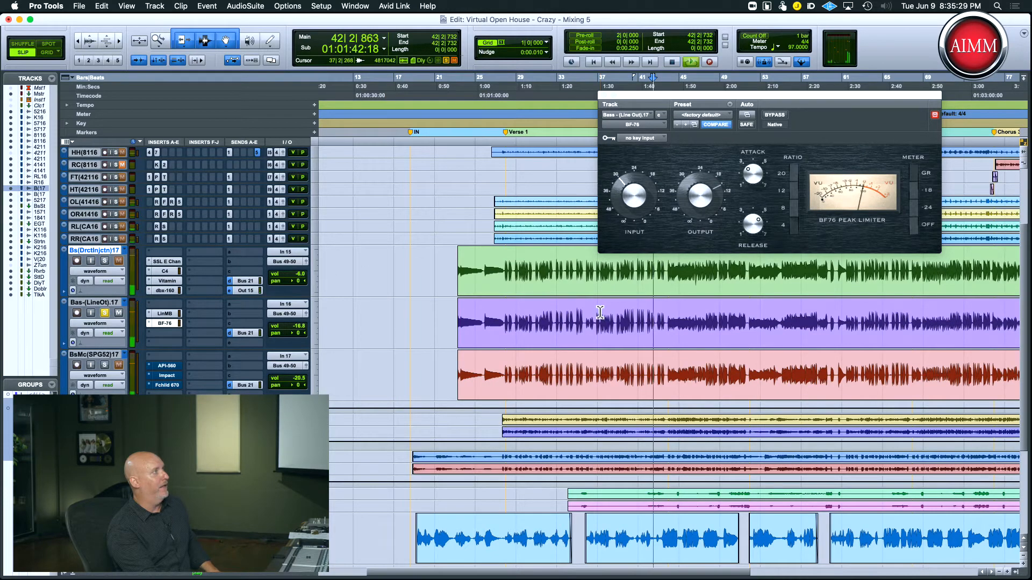
left_click_drag(301, 331, 300, 318)
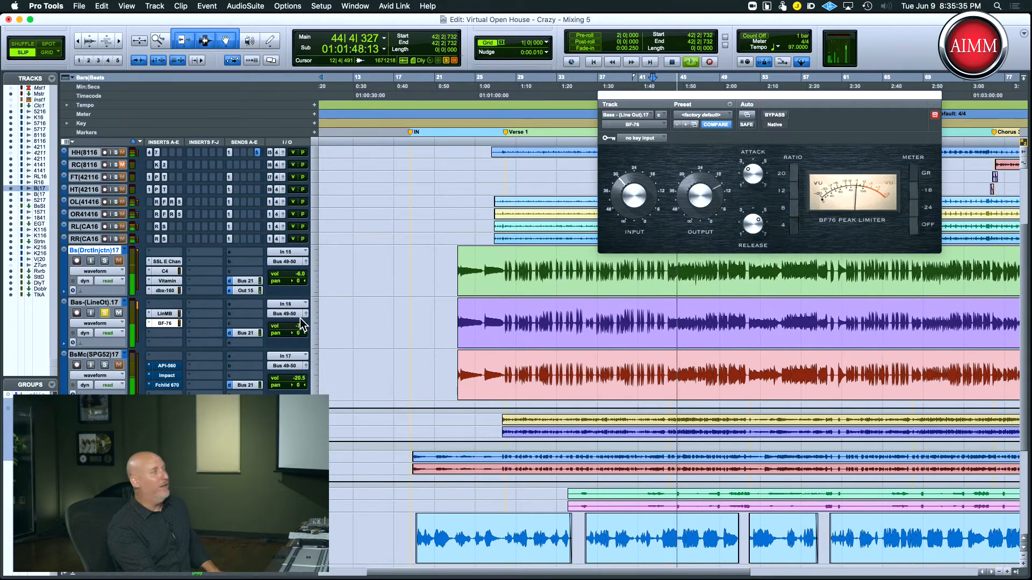
key("space")
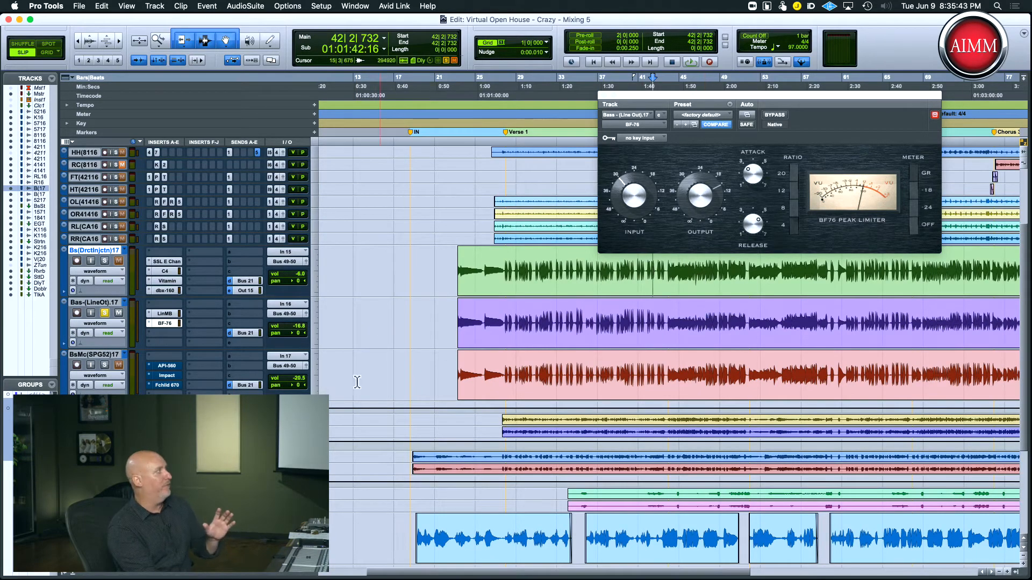
Step: Solo the microphone bass track and audition it while re-enabling its API-560, Impact and Fchild 670 inserts
left_click(104, 364)
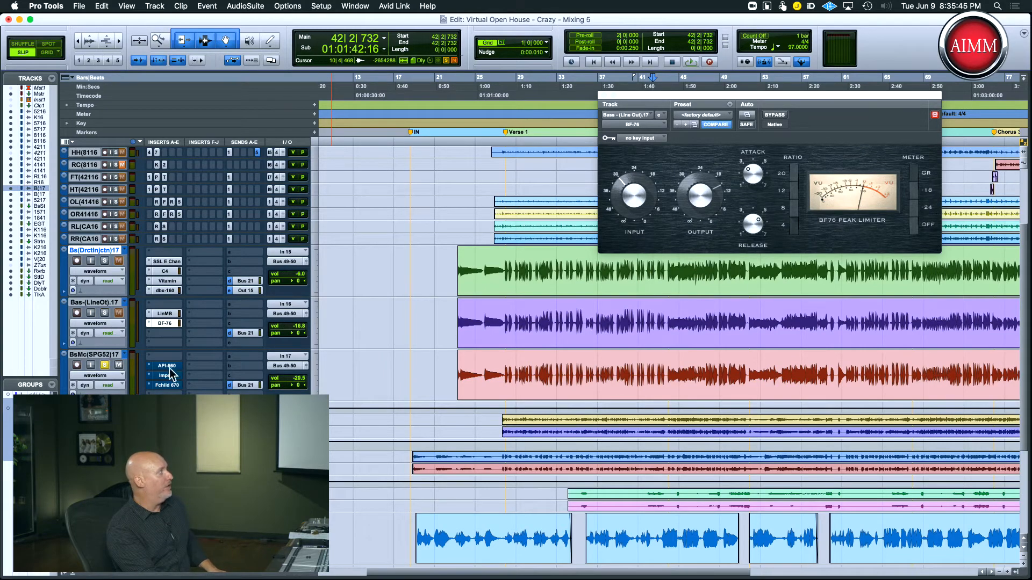
key("space")
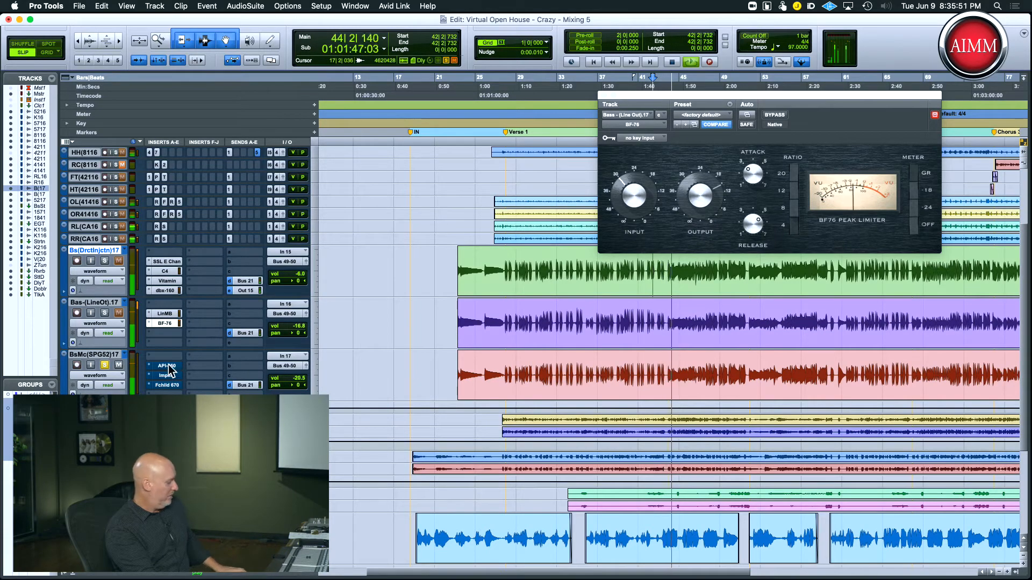
left_click(295, 370)
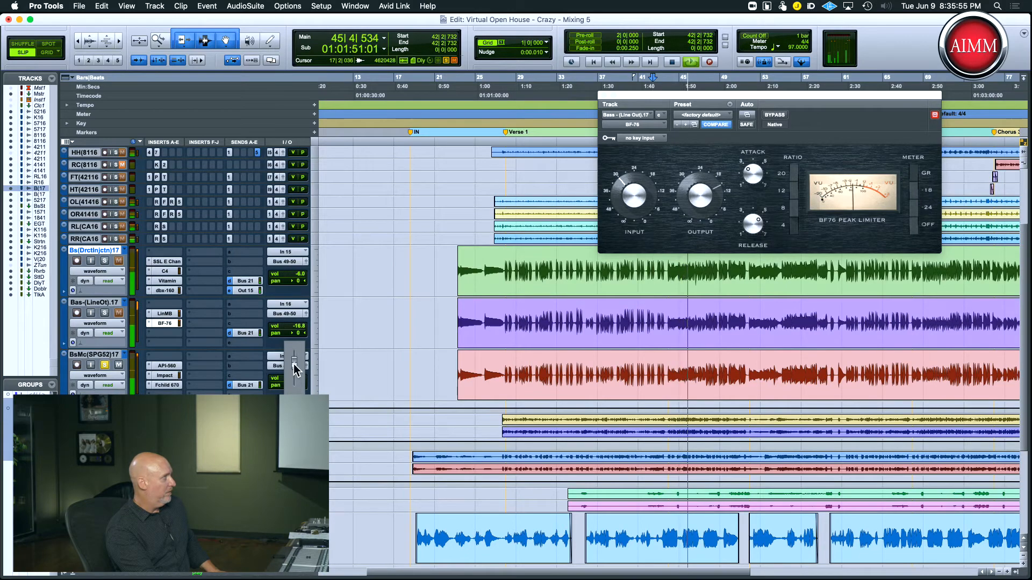
key("space")
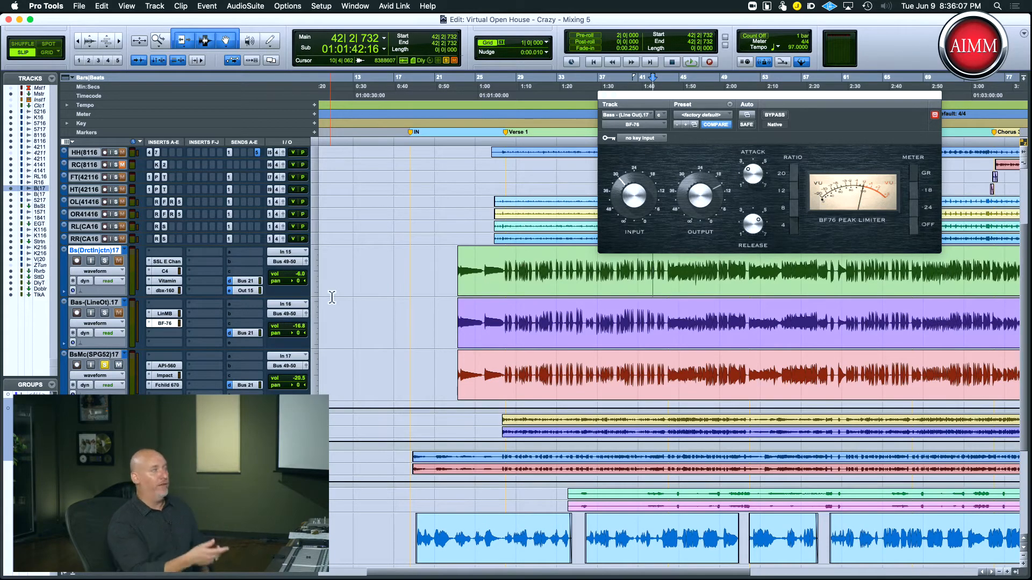
Step: Unsolo the microphone bass, close the BF-76 window, and audition the mix from bar 35 and from bar 43 near Chorus 1
left_click(105, 365)
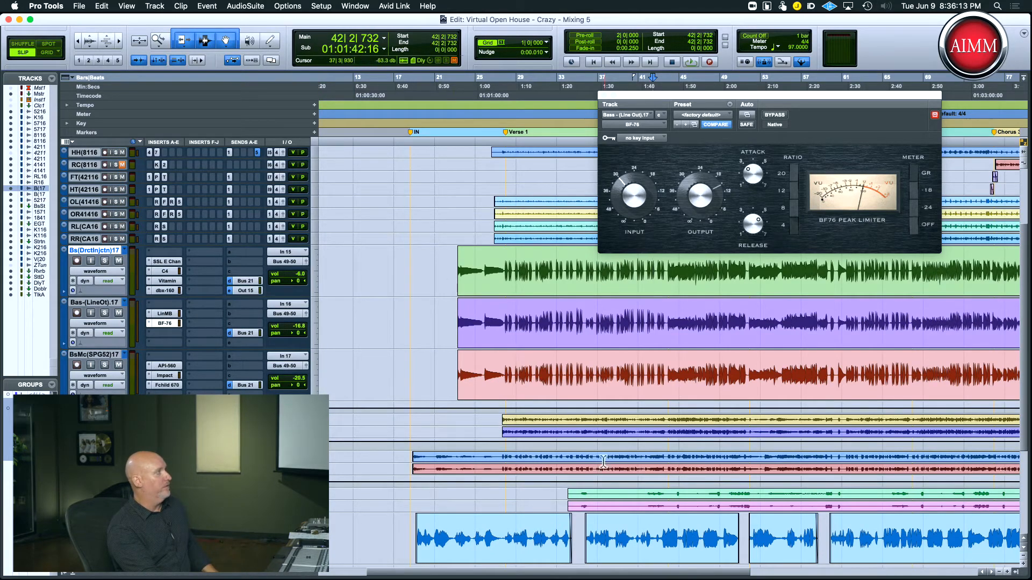
double_click(602, 522)
key("space")
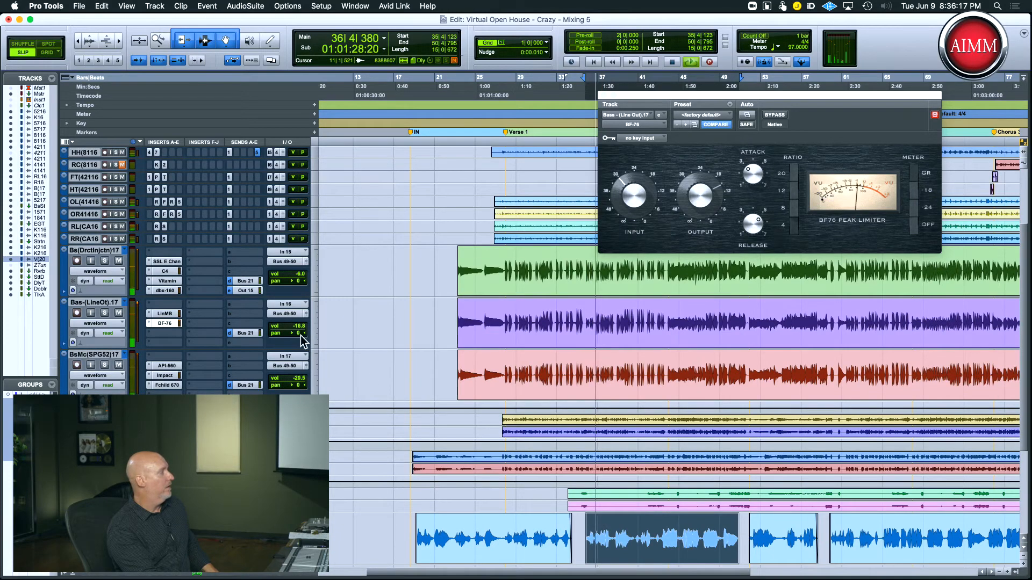
left_click(604, 95)
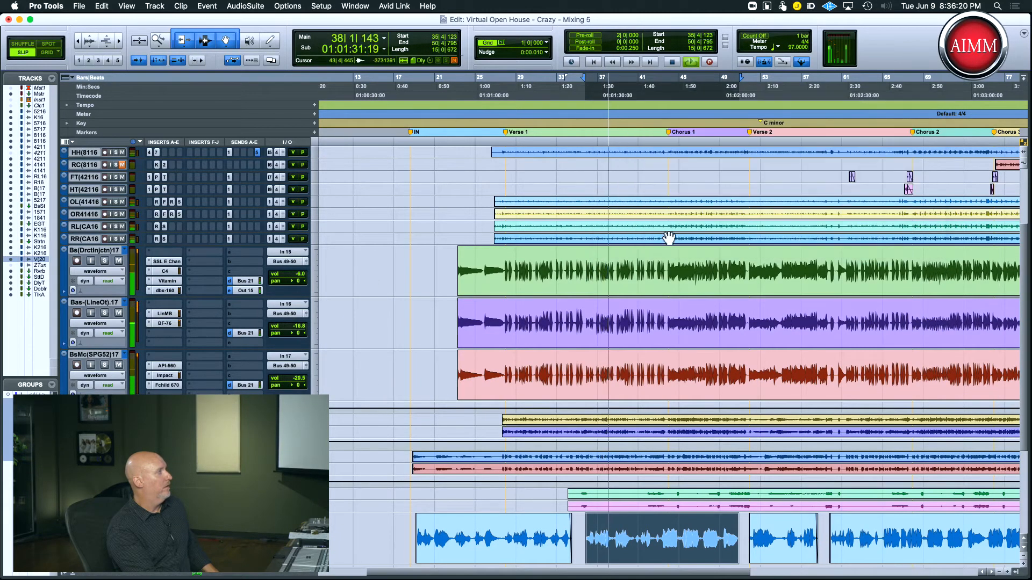
left_click(665, 269)
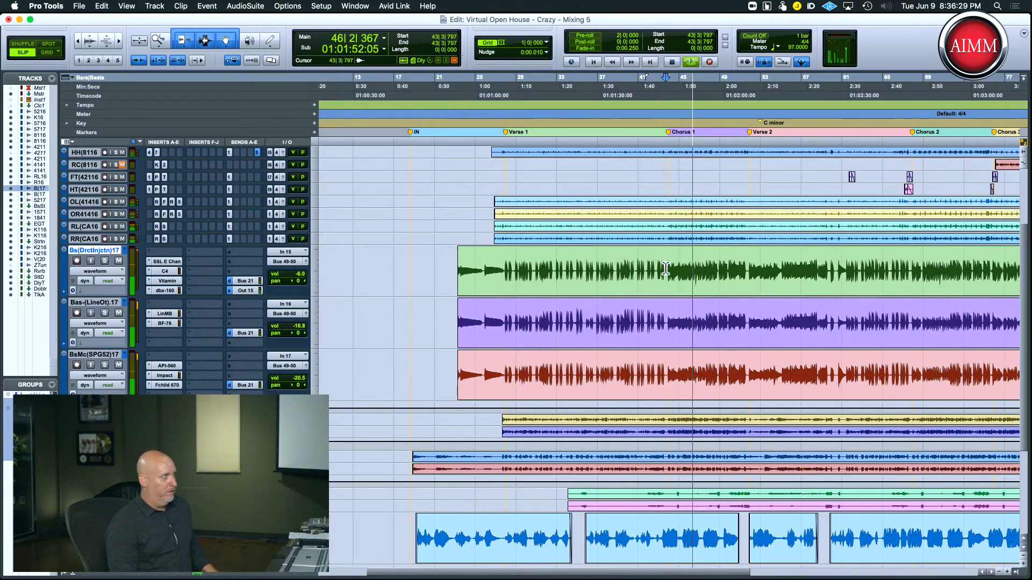
key("space")
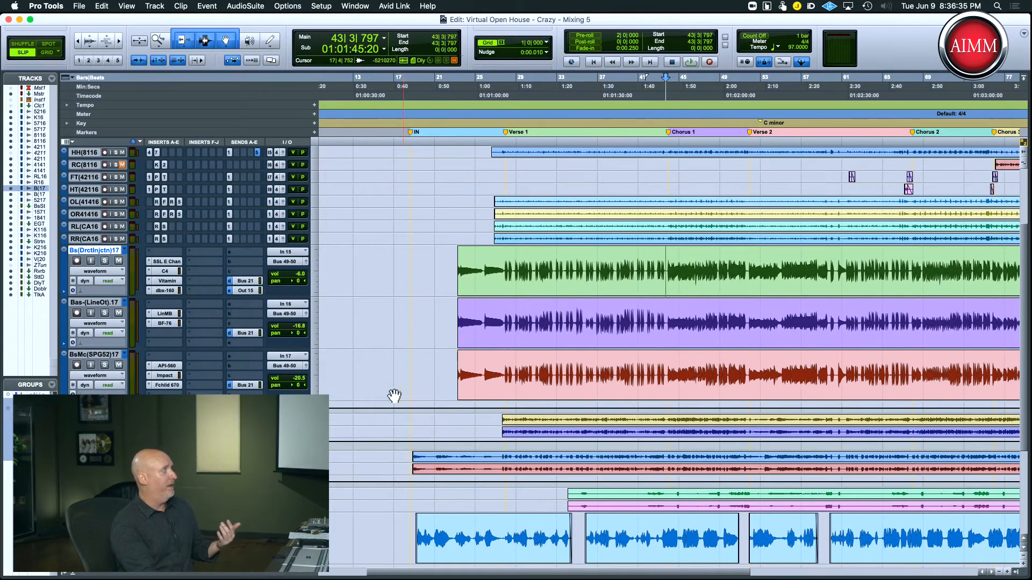
Step: Enlarge the Bass Sat track below the three basses, open its Green JRC Overdrive plug-in, and play from bar 43
left_click(315, 410)
left_click(323, 433)
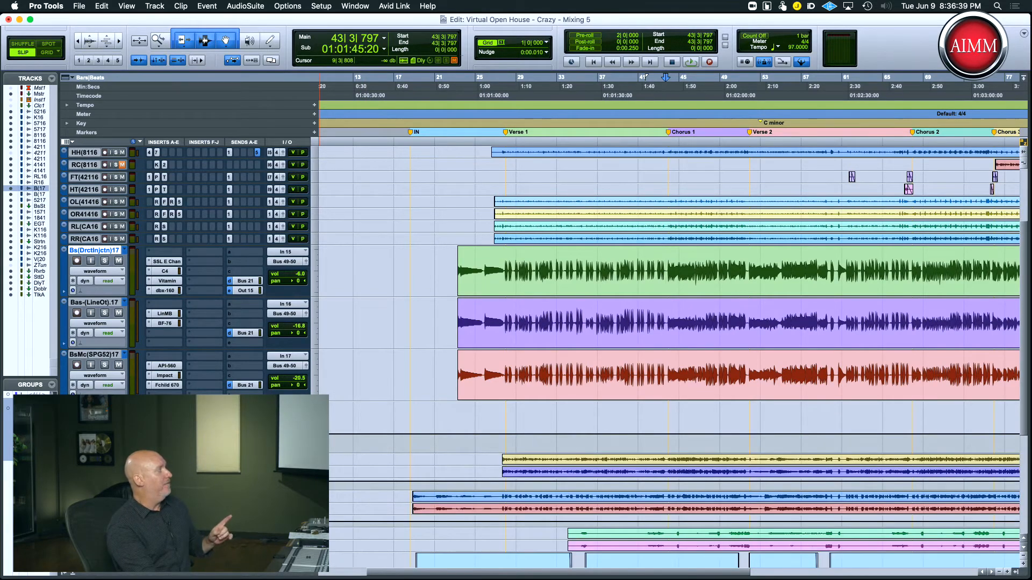
left_click(164, 418)
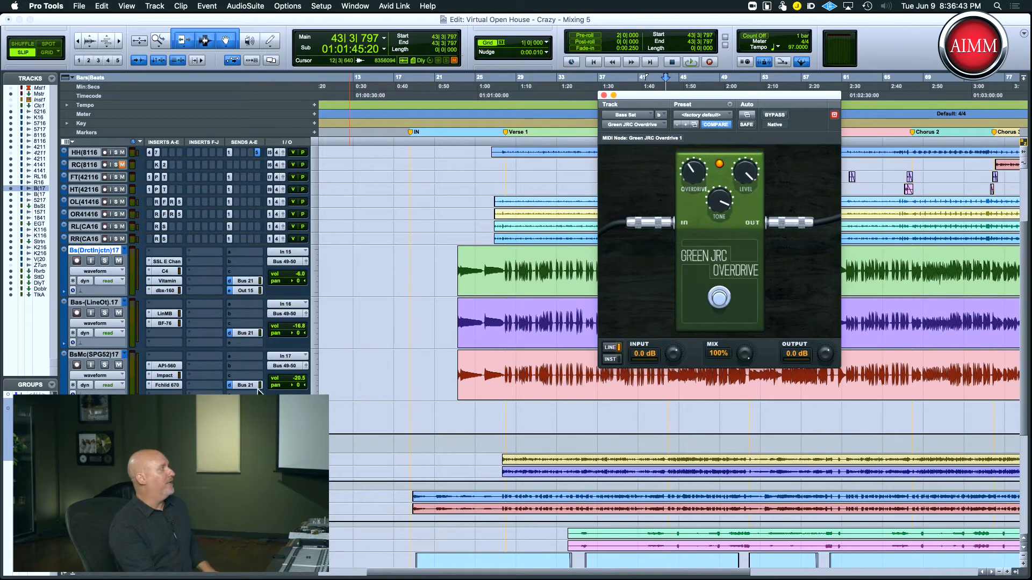
left_click(326, 376)
key("space")
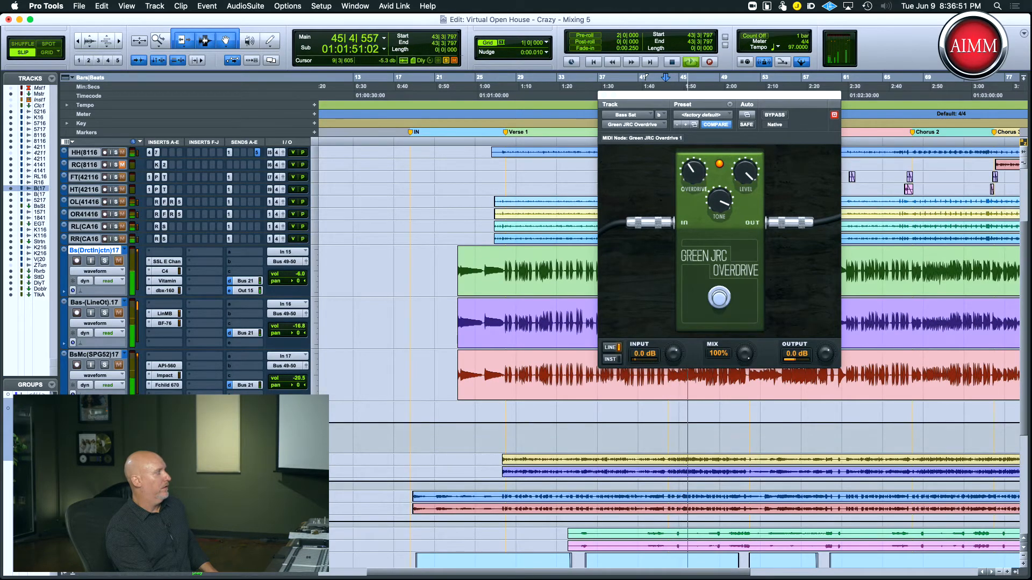
Step: Toggle the Bass Sat track's solo, audition the mix again from bar 43, and close the Green JRC Overdrive window
key("space")
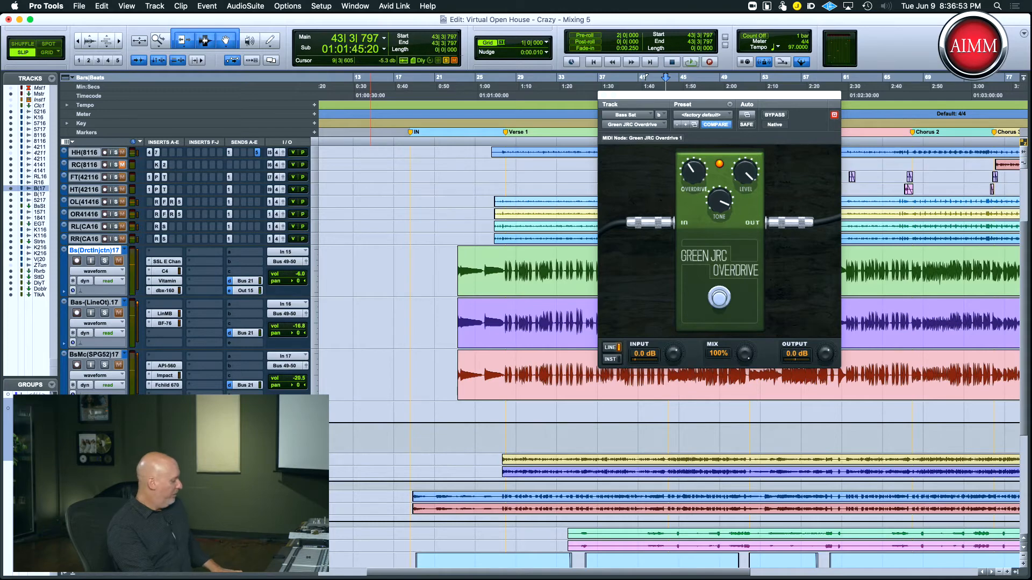
key("super+z")
key("super+s")
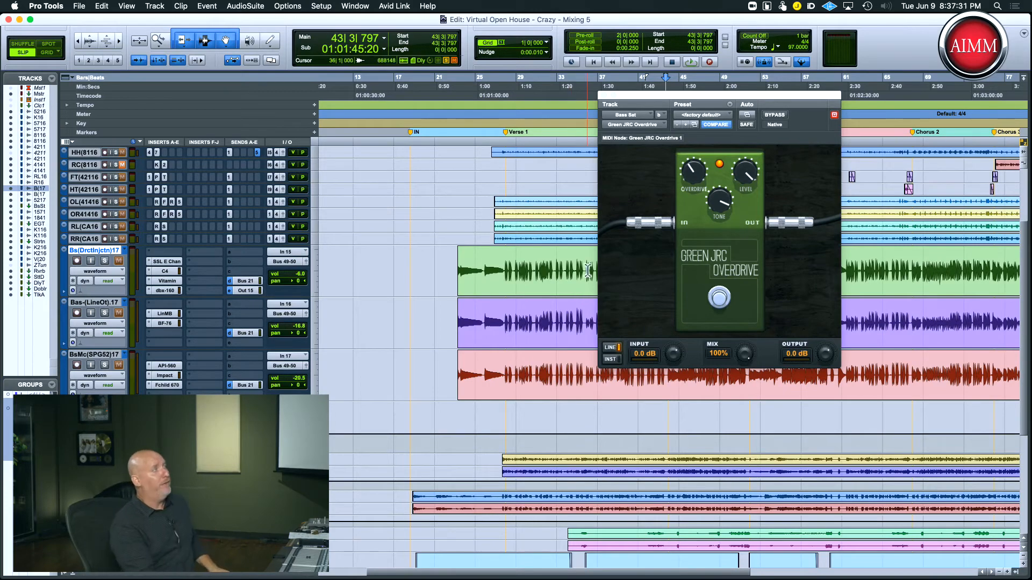
left_click(104, 417)
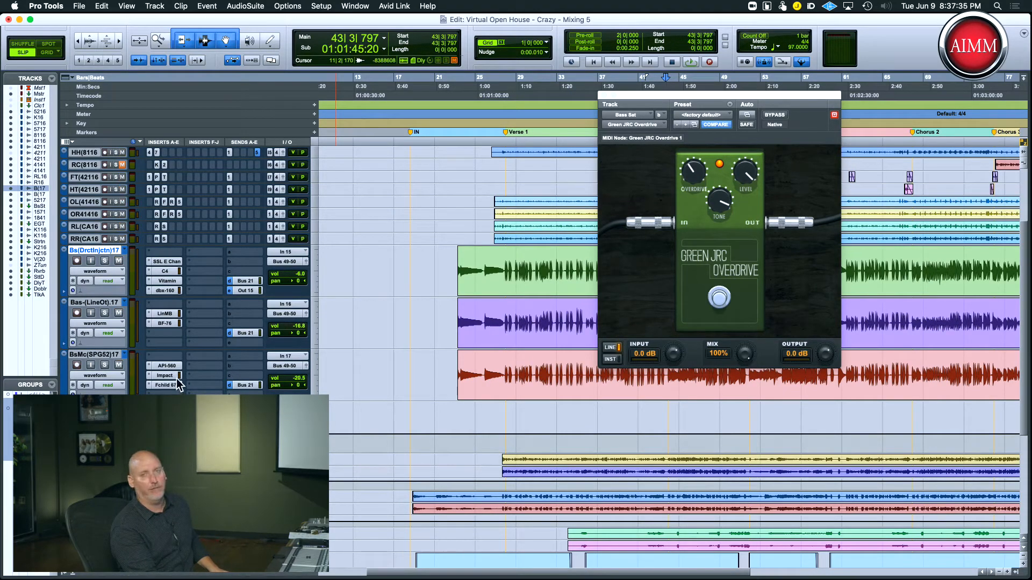
key("space")
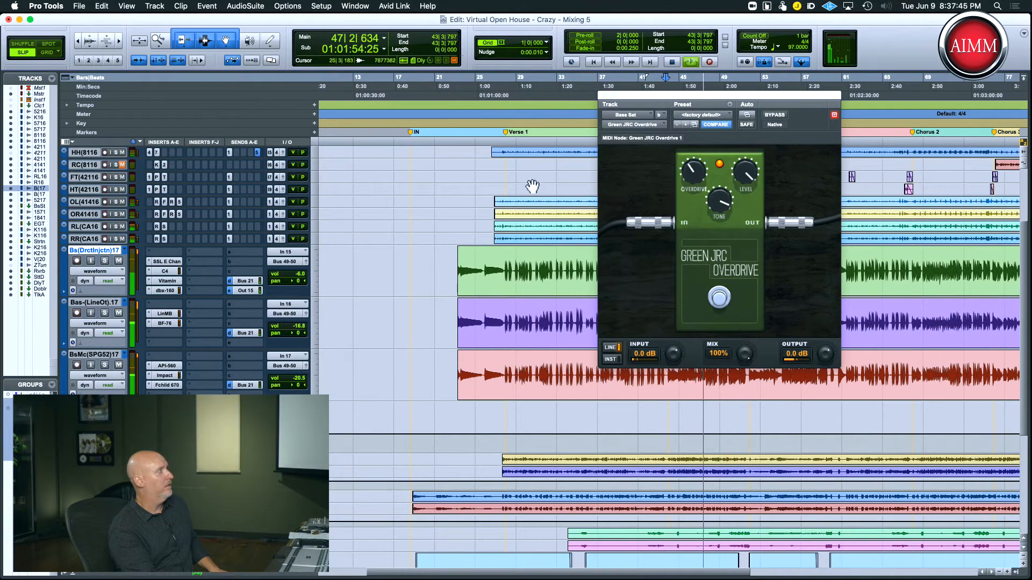
left_click(603, 96)
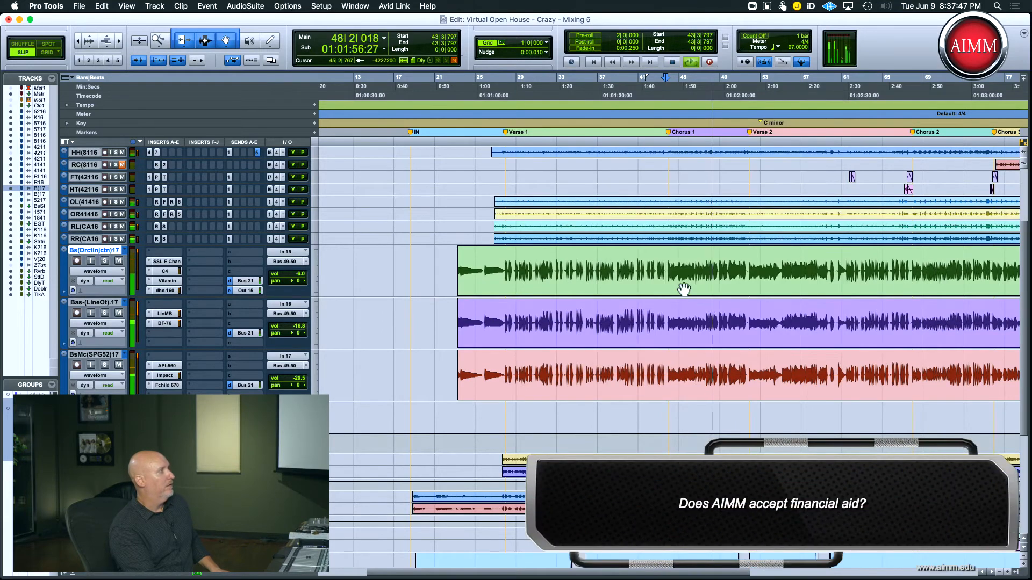
key("space")
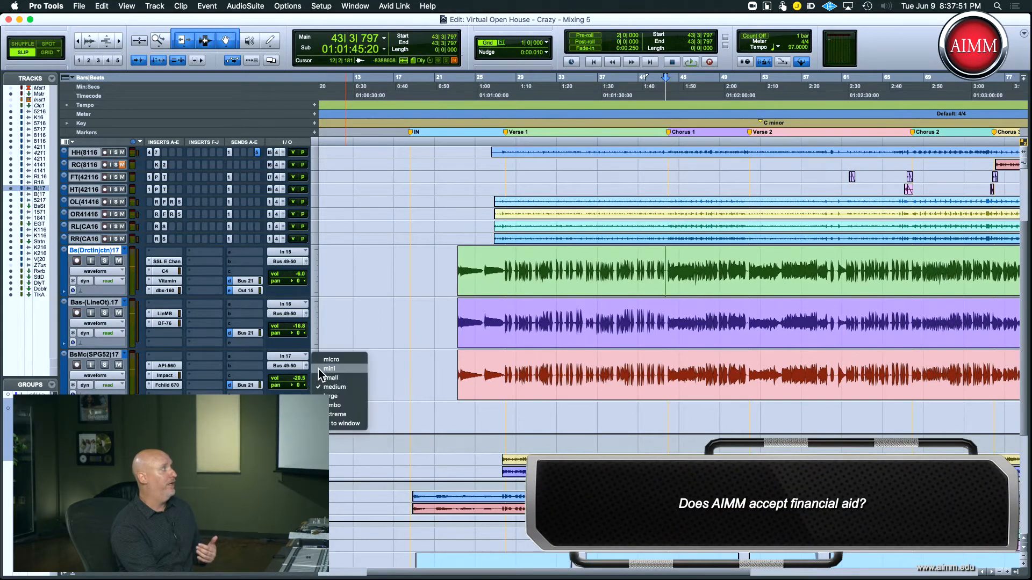
Step: Reduce the microphone bass and Bass Sat tracks to mini height
left_click(318, 368)
left_click(315, 393)
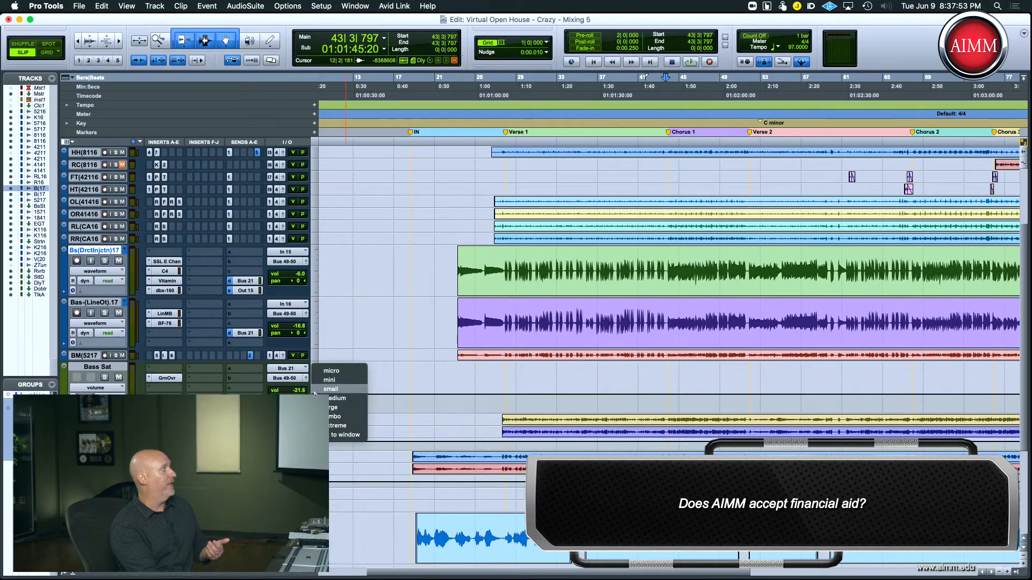
left_click(319, 380)
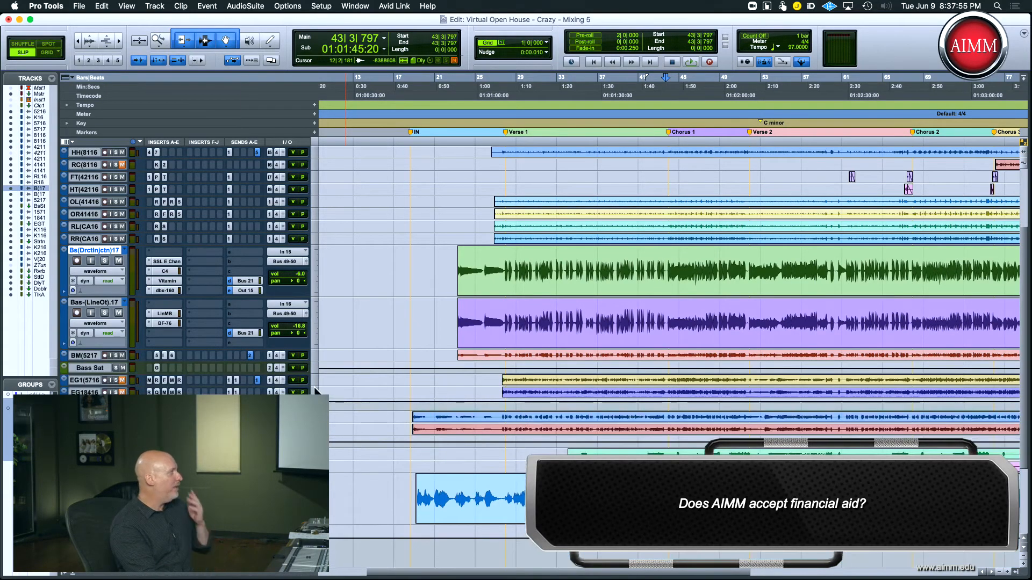
Step: Enlarge the two electric guitar tracks below Bass Sat to medium height
left_click(316, 384)
left_click(352, 390)
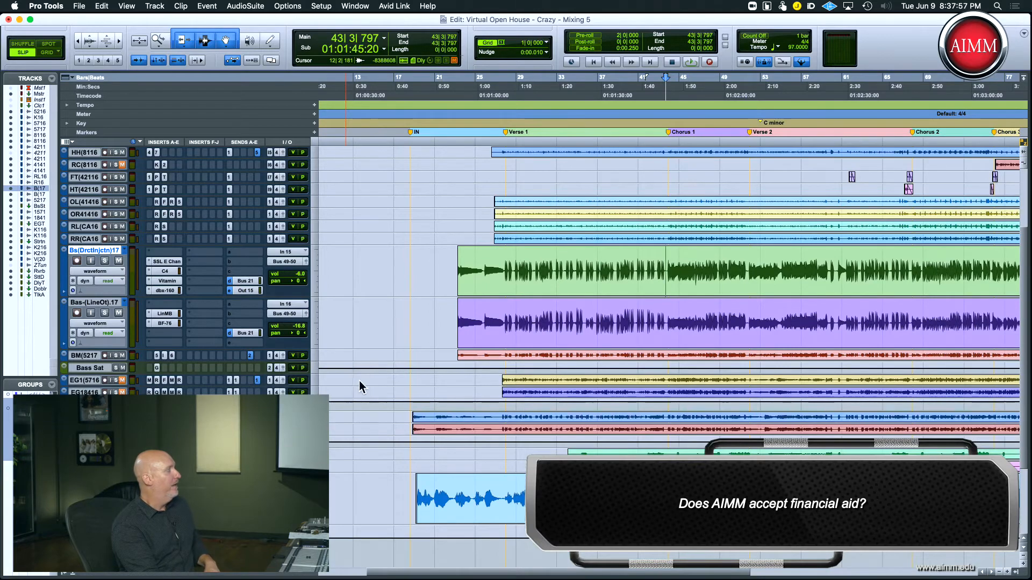
left_click(317, 445)
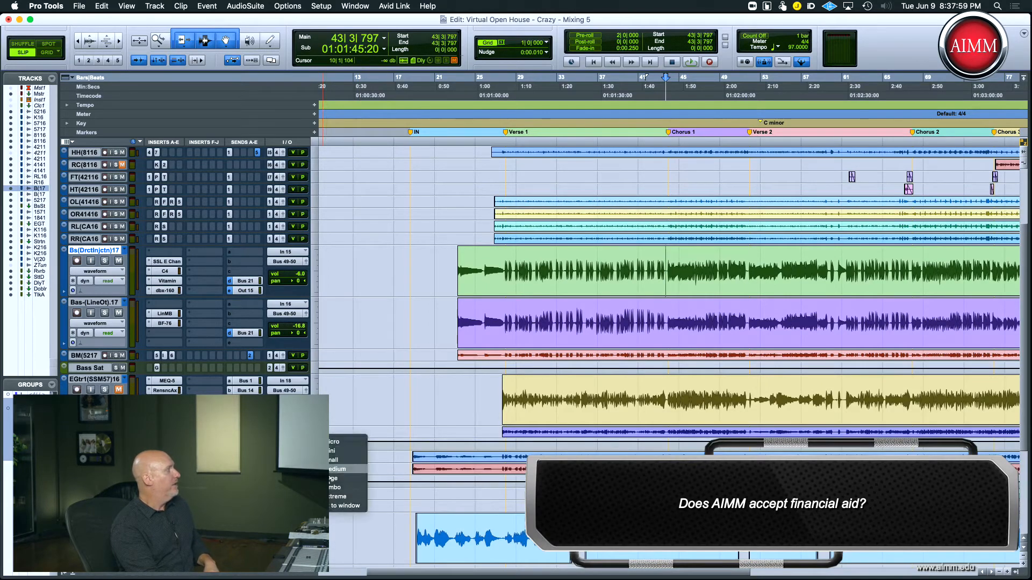
left_click(344, 477)
left_click(317, 434)
left_click(338, 456)
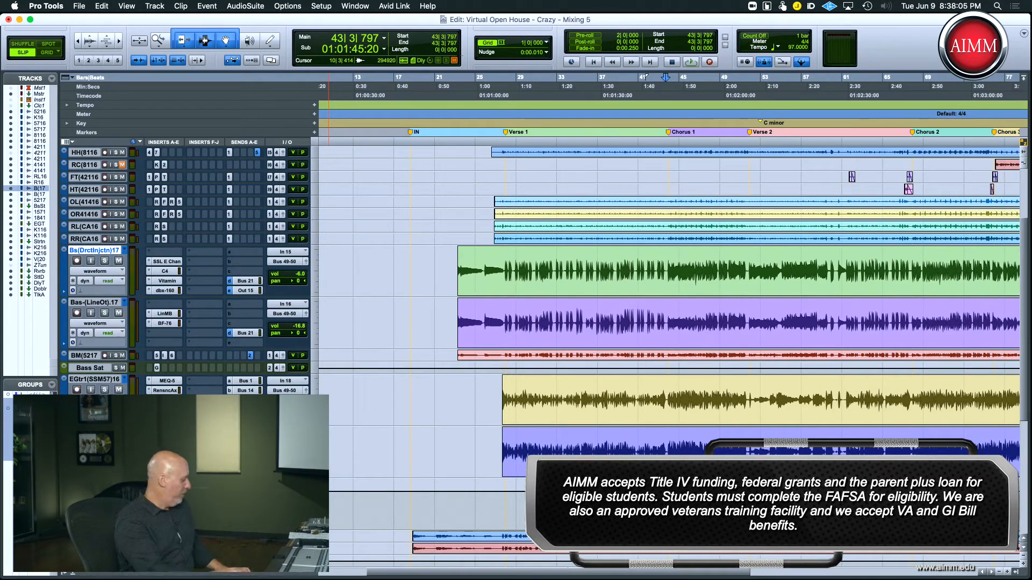
Step: Solo the SM57 electric guitar track and play it from bar 43 at Chorus 1
left_click(105, 389)
key("space")
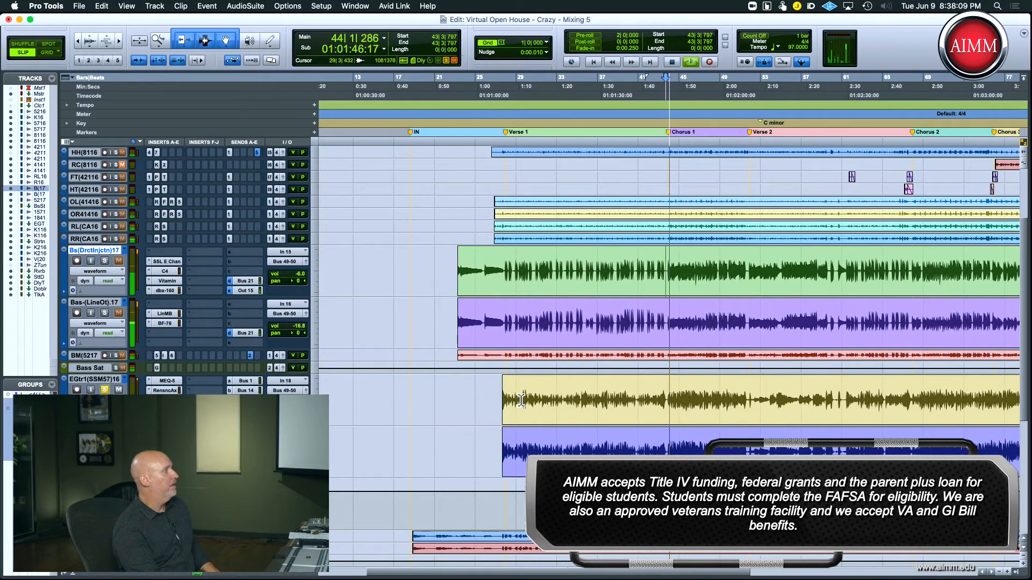
key("space")
Step: Inspect the SM57 guitar's Pultec MEQ-5, Renaissance Axx, d2 4-Band, Manny Marroquin EQ and Renaissance Compressor settings in turn
left_click(161, 381)
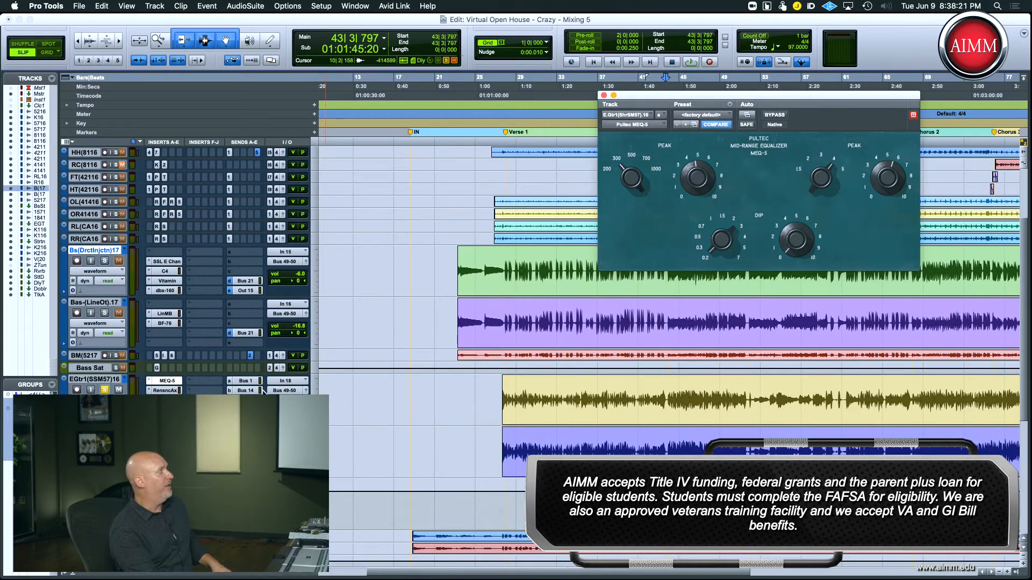
left_click(164, 391)
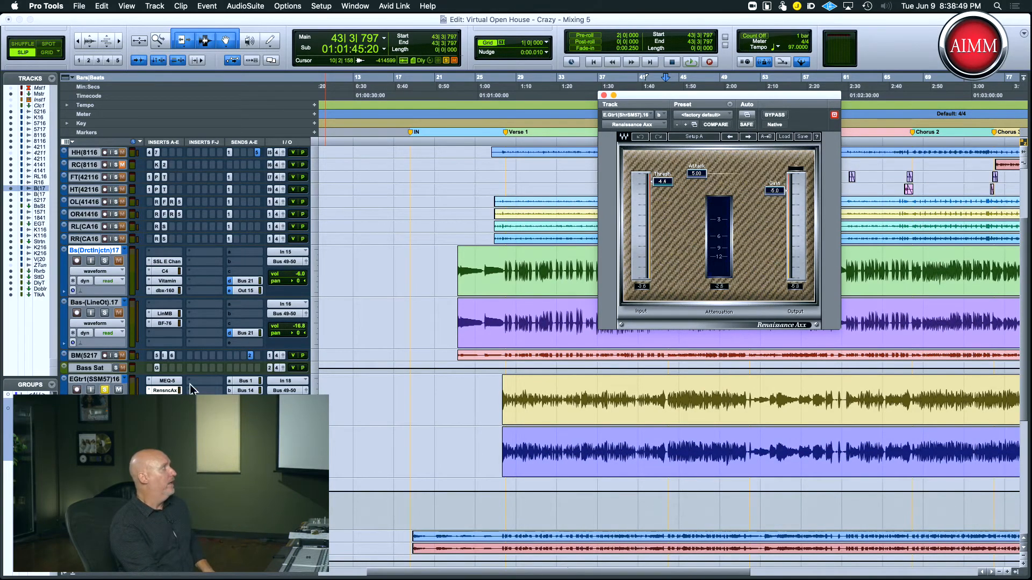
left_click(165, 401)
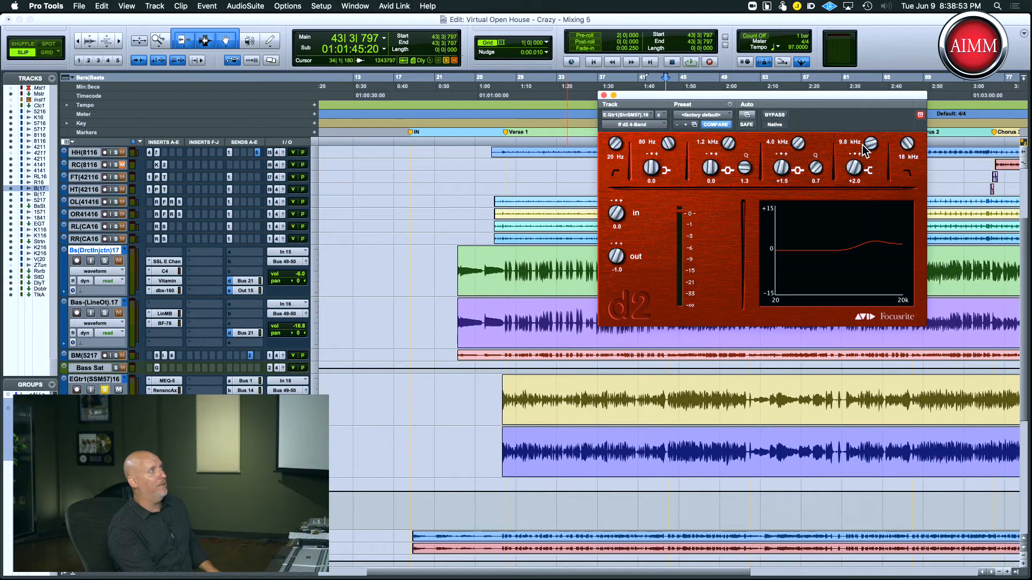
left_click(165, 410)
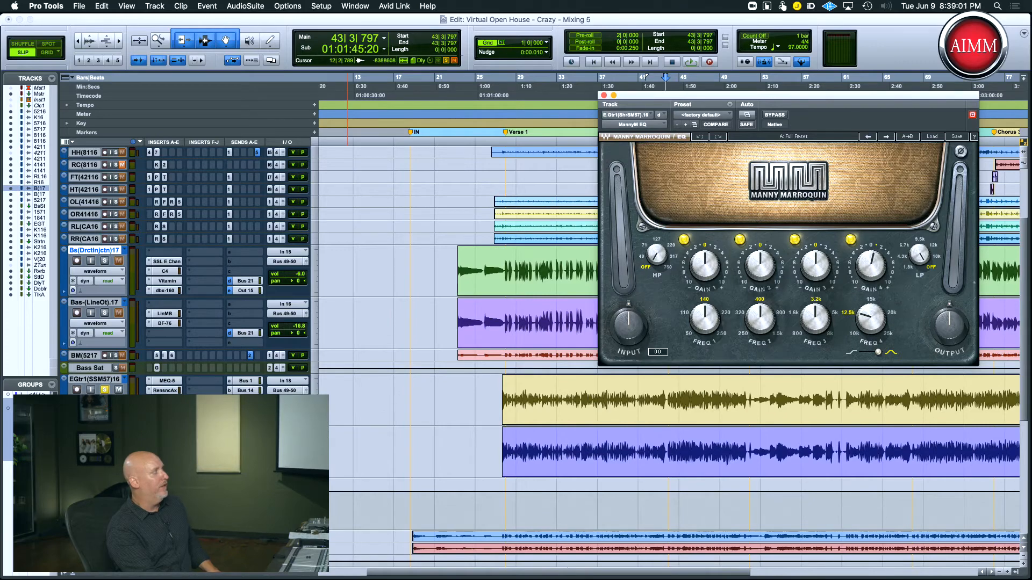
left_click(165, 391)
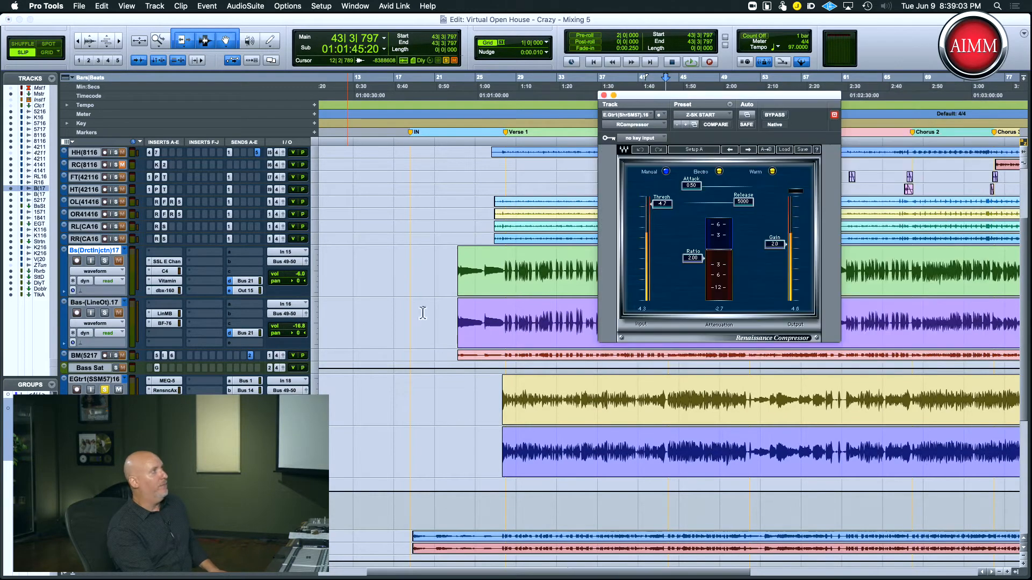
Step: Compare the SM57 guitar from bar 43 with its inserts bypassed and re-enabled, and unsolo it to hear it in the mix
left_click(170, 390, "super")
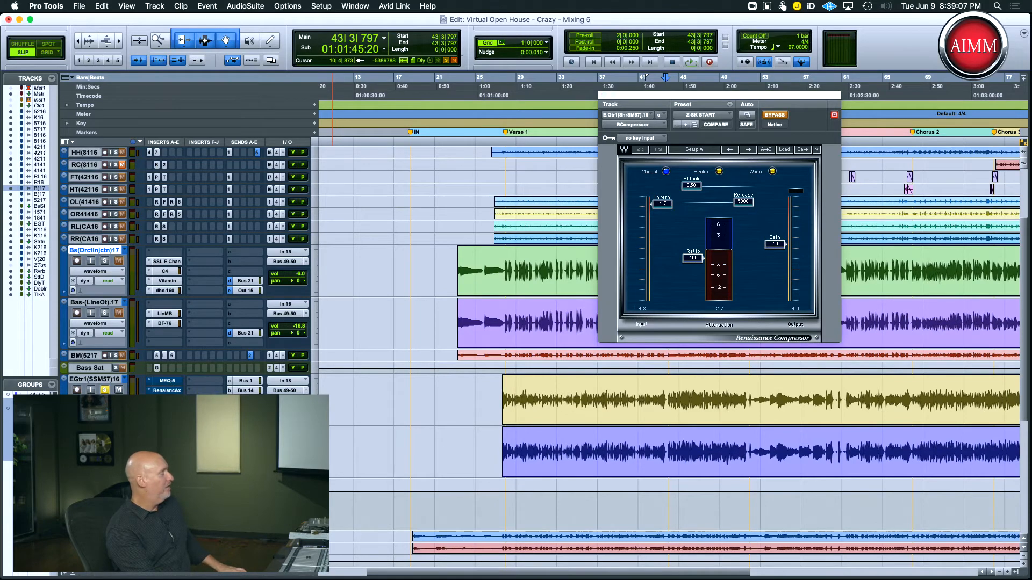
key("space")
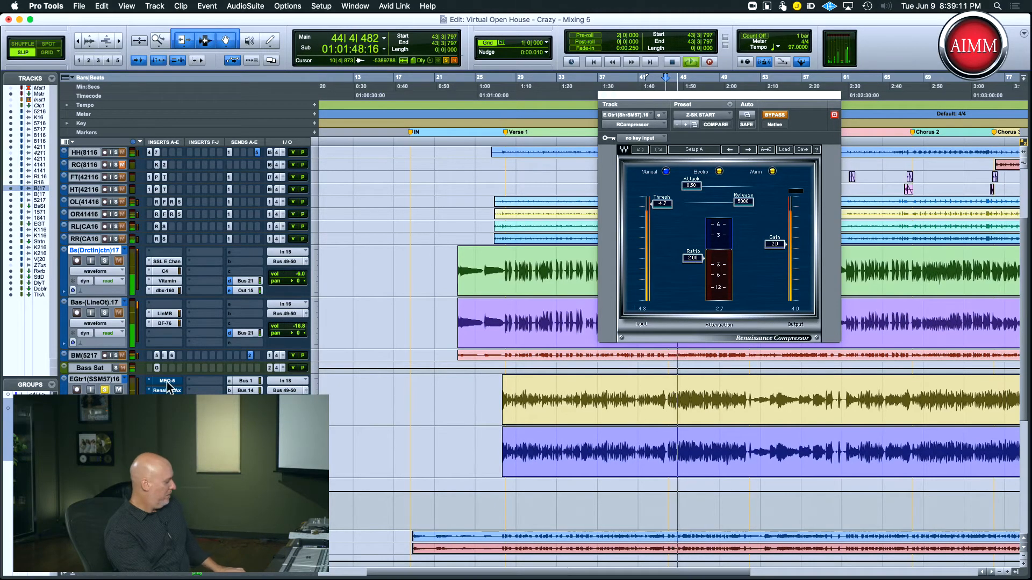
key("space")
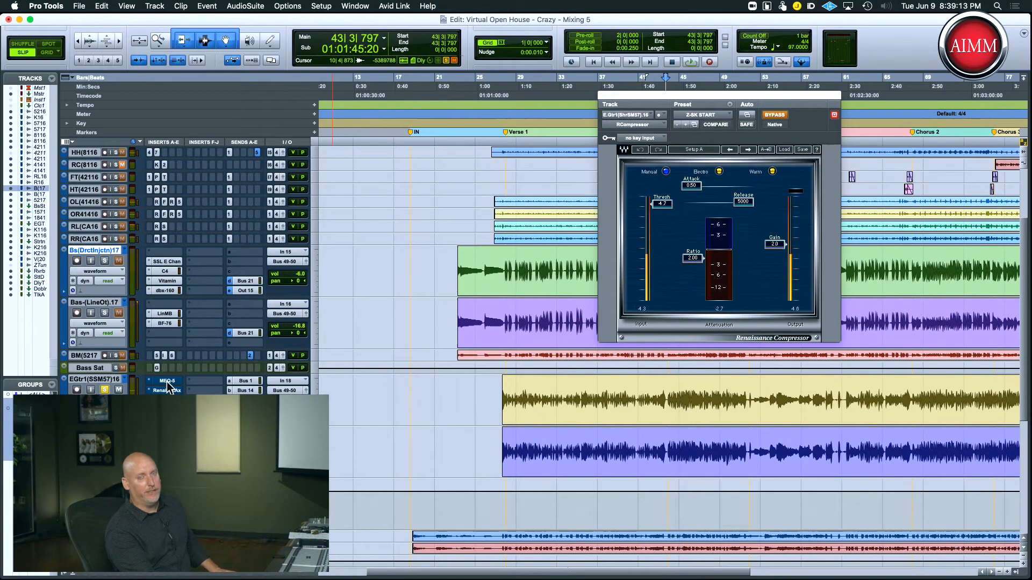
key("space")
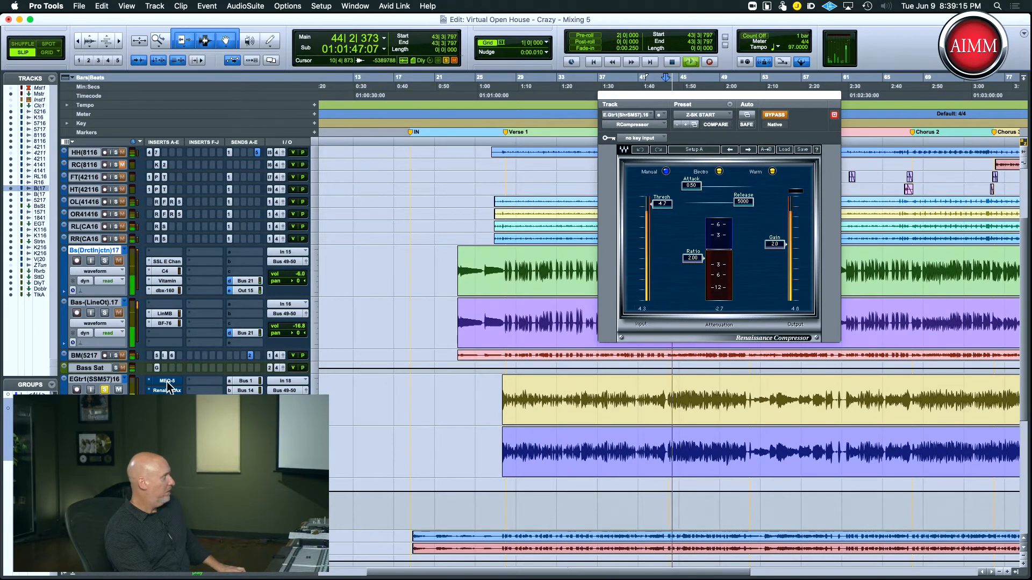
left_click(167, 382, "ctrl+super")
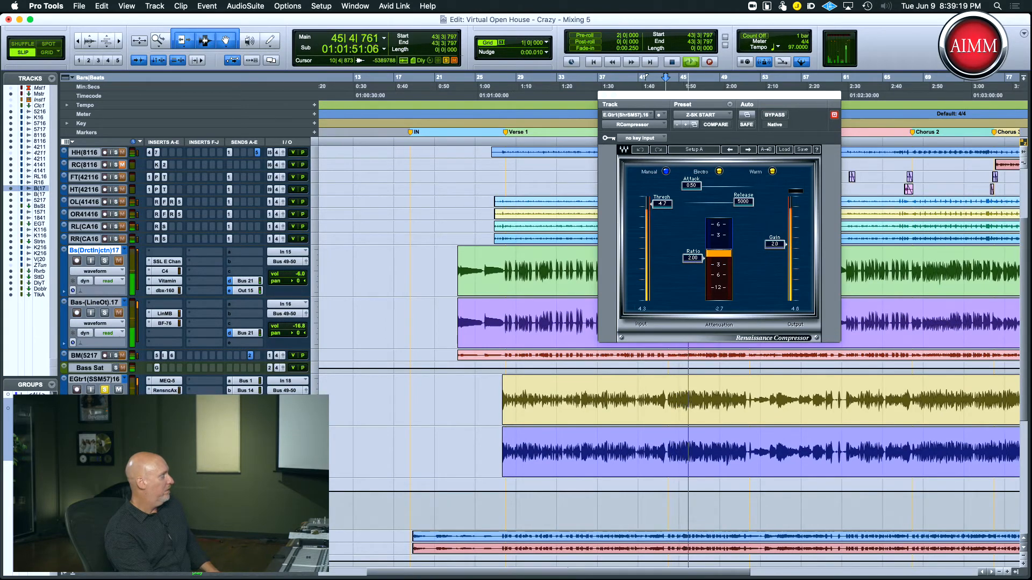
left_click(106, 390)
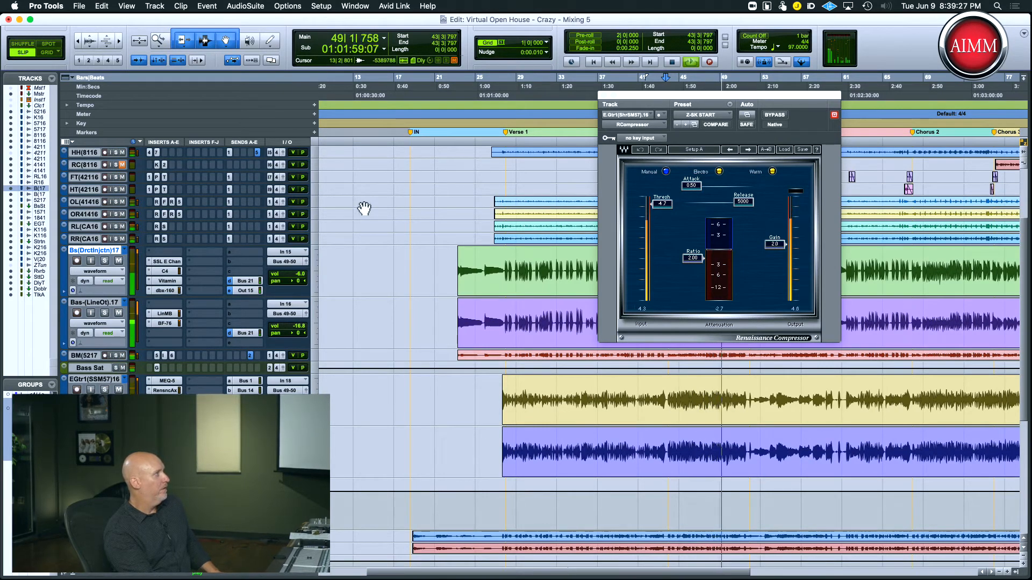
key("space")
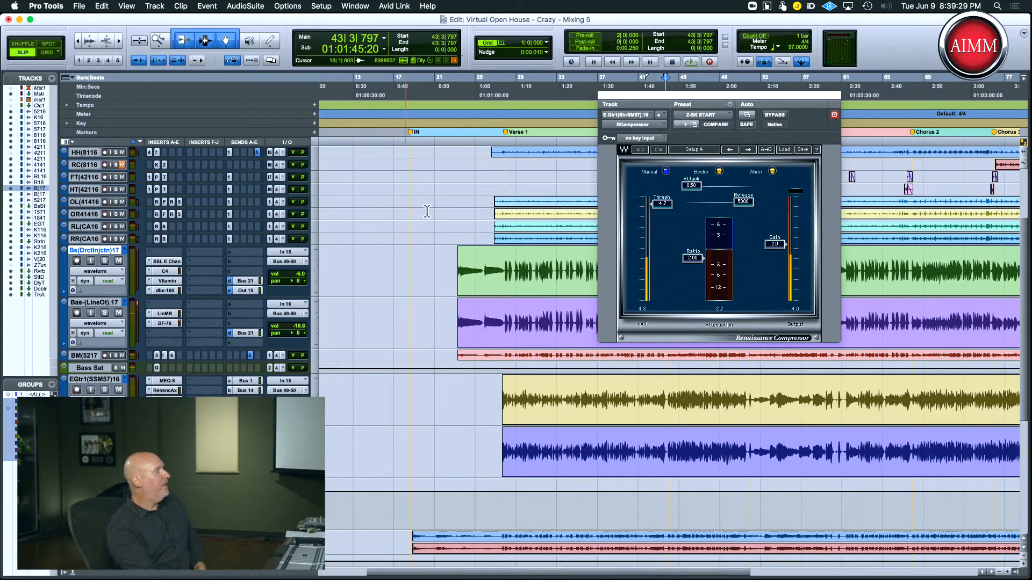
Step: Close the Renaissance Compressor window and inspect the Maxim limiter on the second electric guitar track
left_click(601, 95)
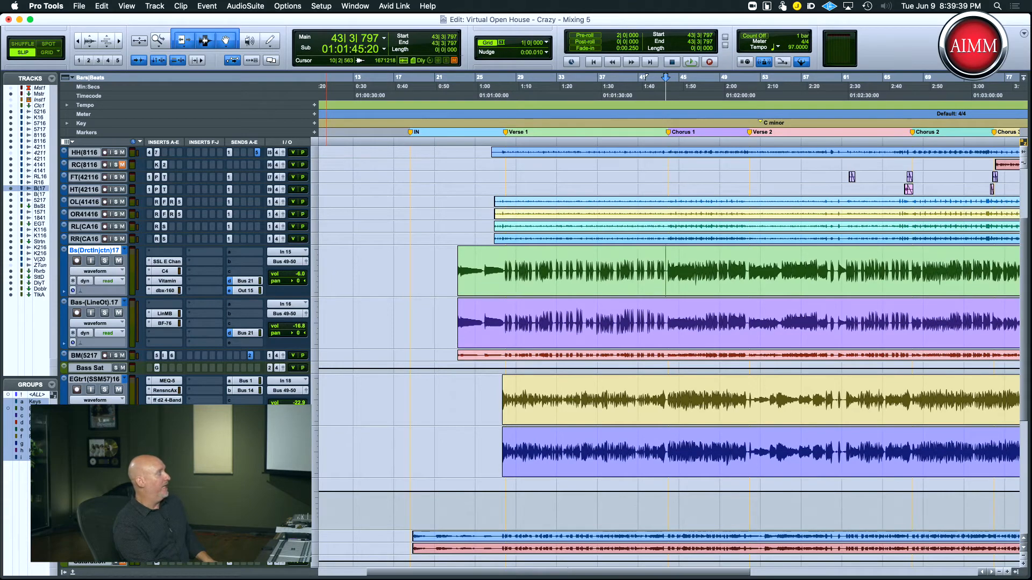
left_click(167, 452)
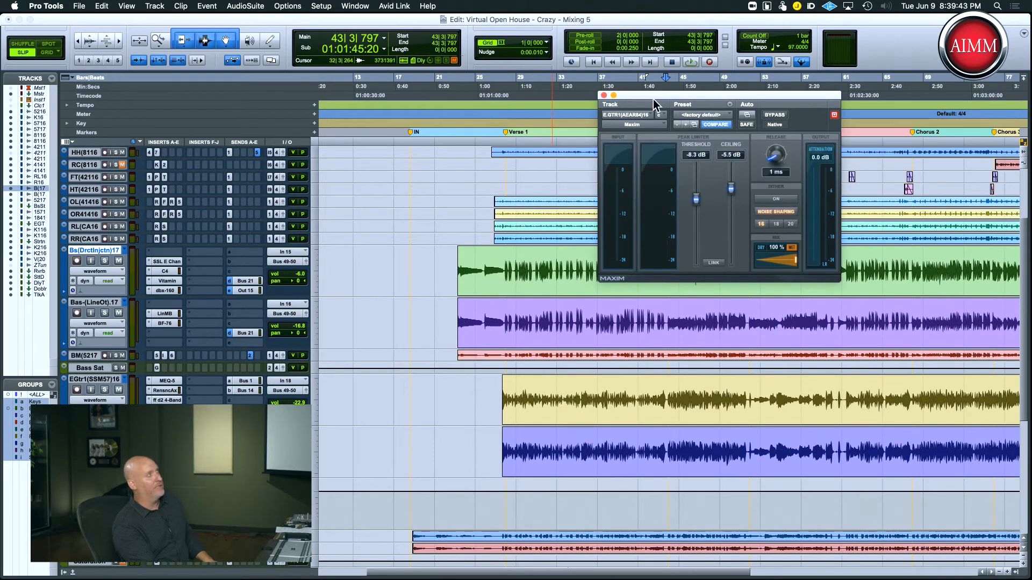
left_click(604, 96)
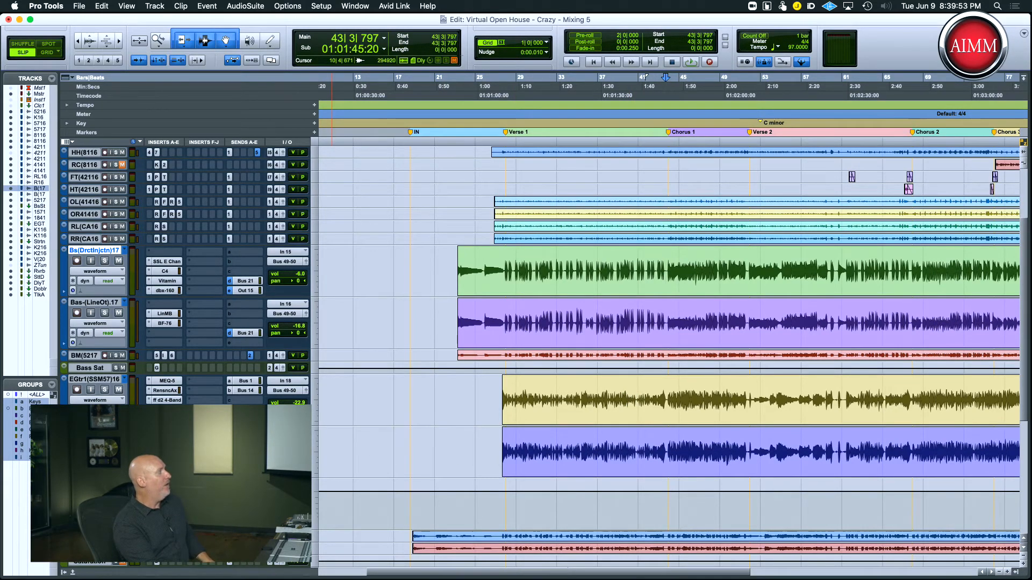
Step: Solo the SM57 electric guitar and audition it repeatedly from bar 34 in Verse 1
left_click(105, 389)
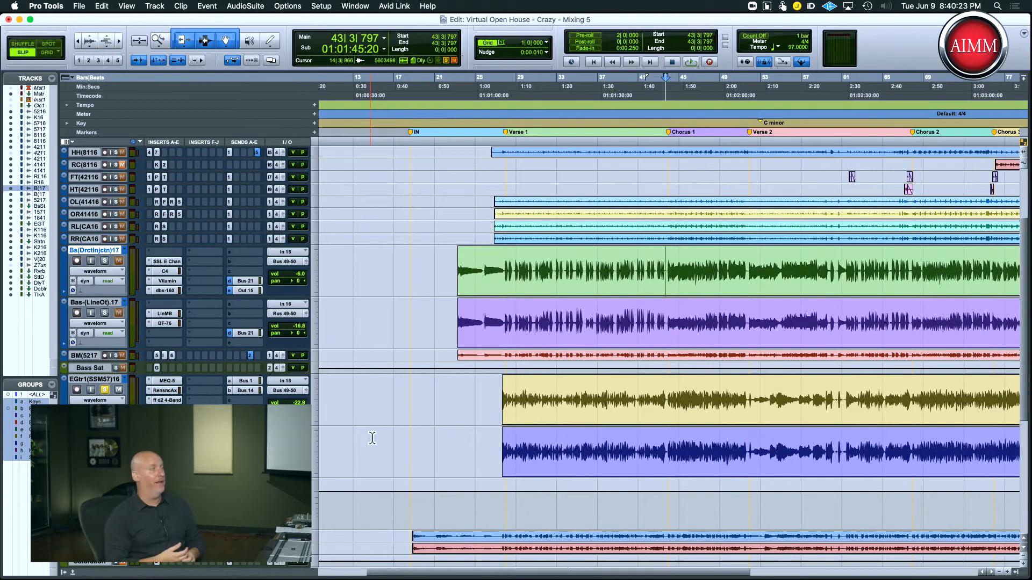
key("super+bracketleft")
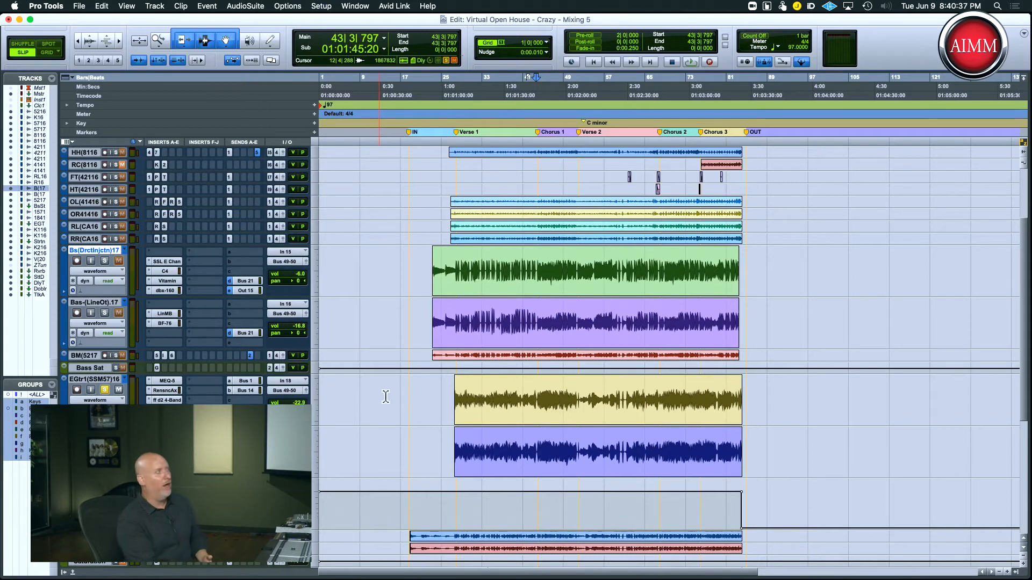
left_click(490, 396)
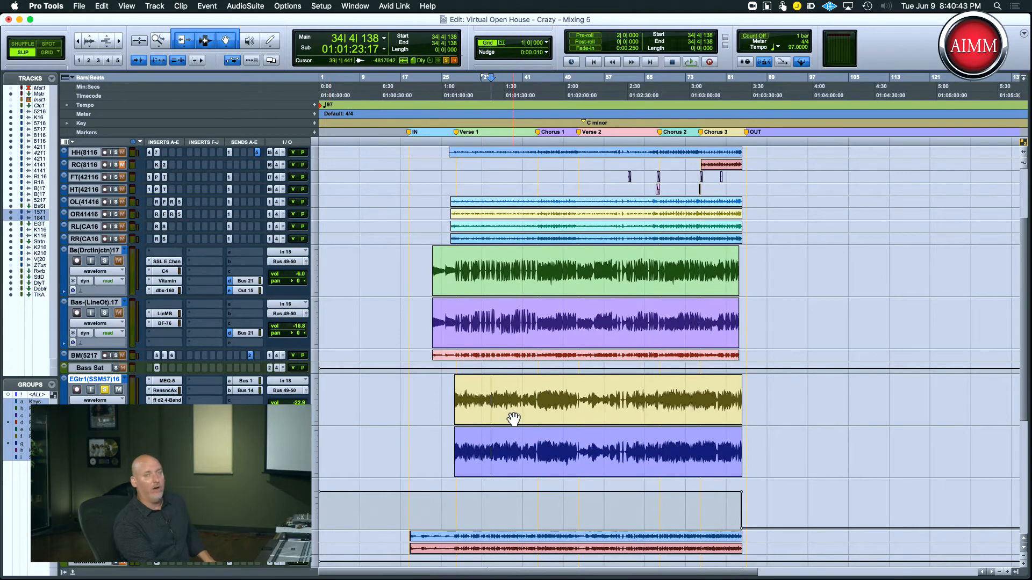
key("space")
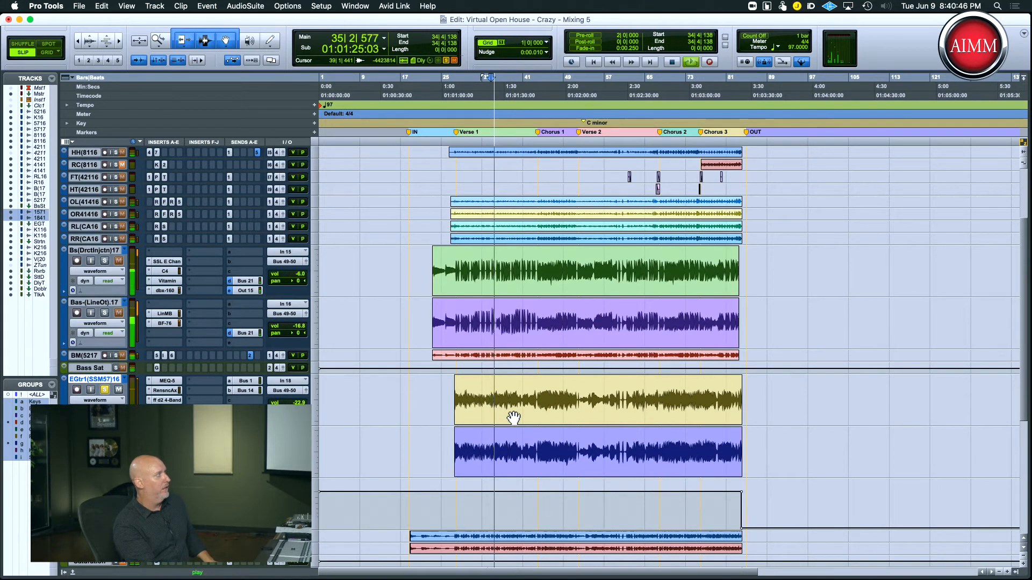
key("space")
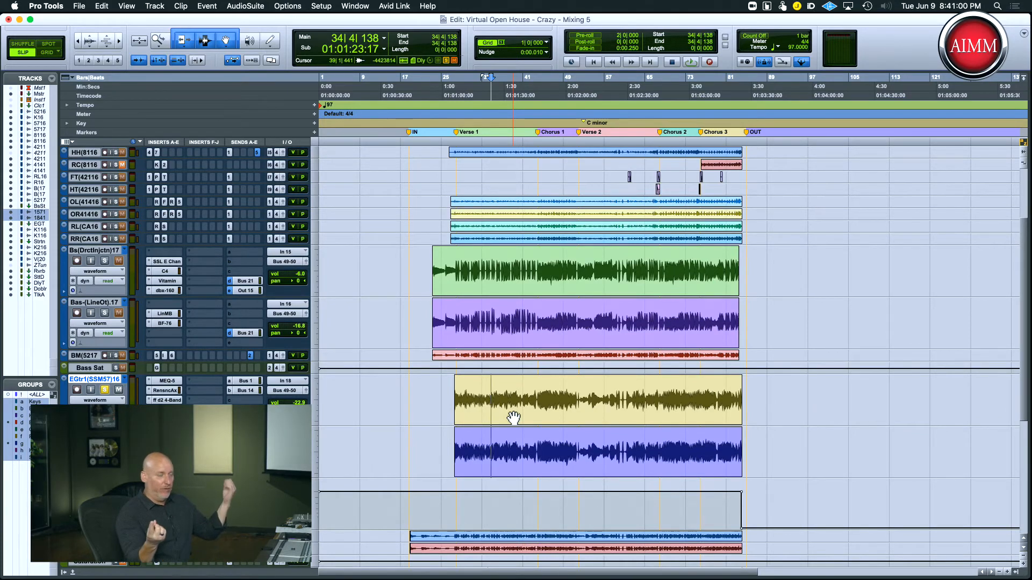
key("space")
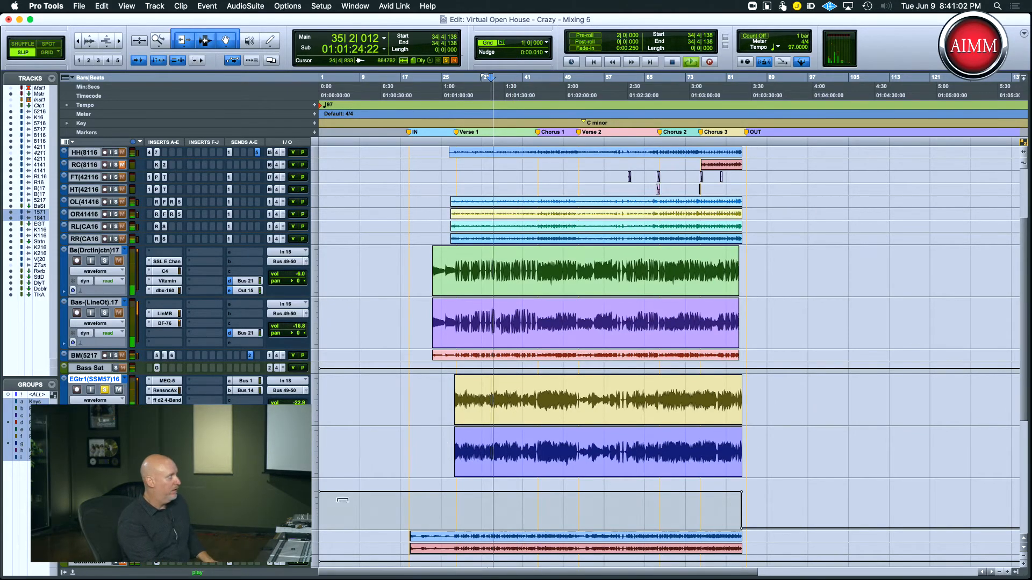
key("space")
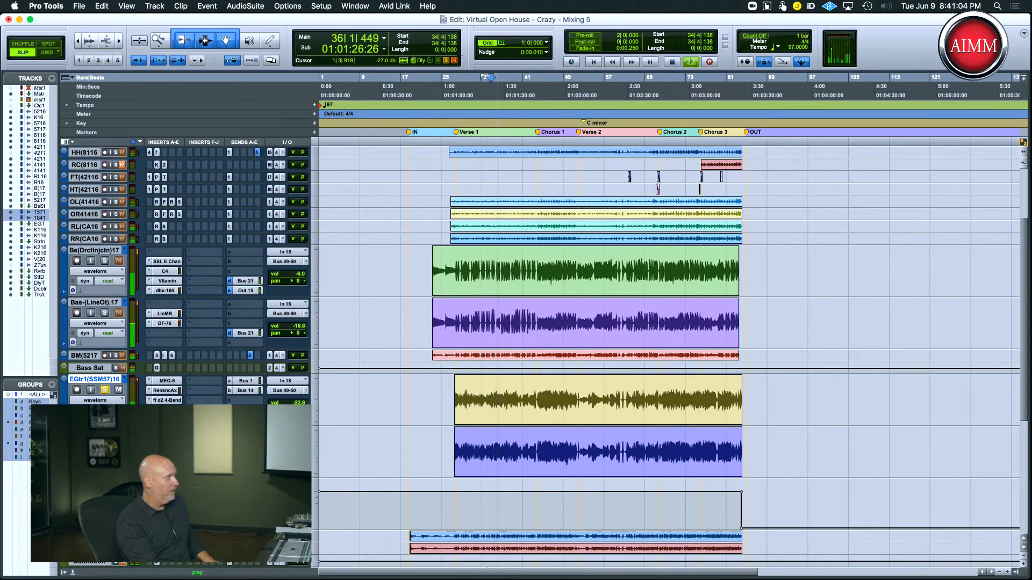
key("space")
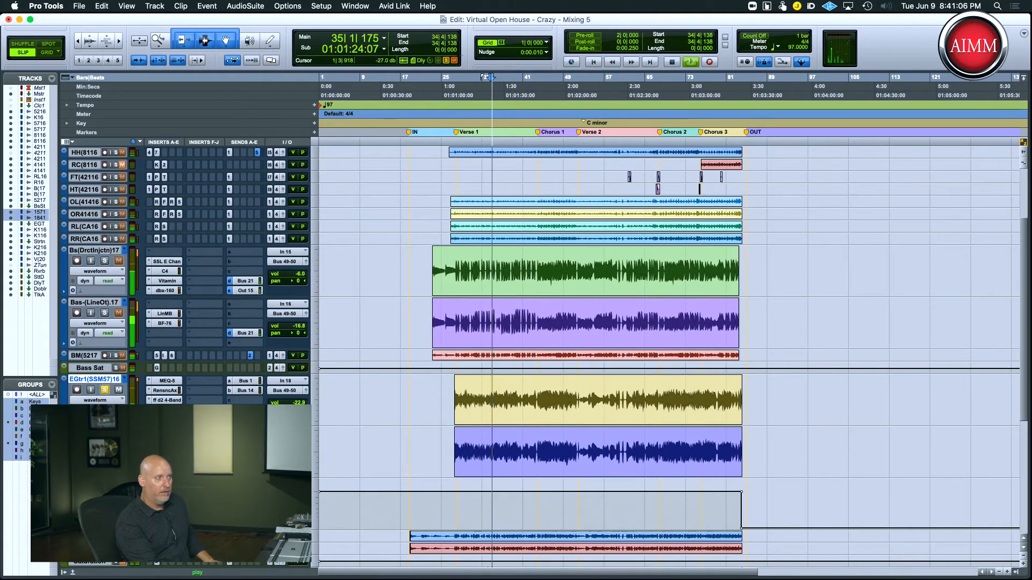
Step: Unsolo the SM57 electric guitar and audition it in the full mix from bar 34
key("space")
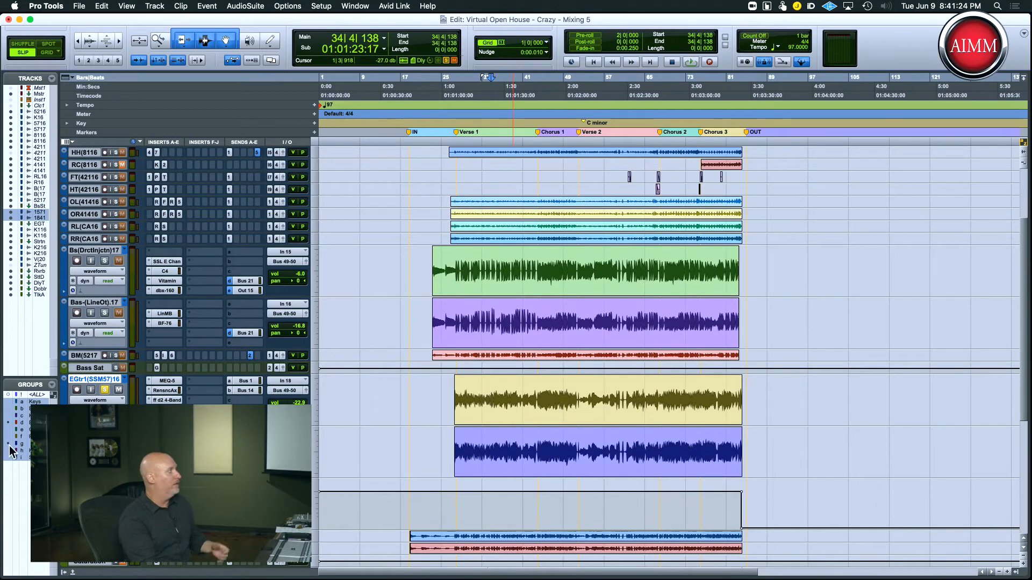
key("shift+s")
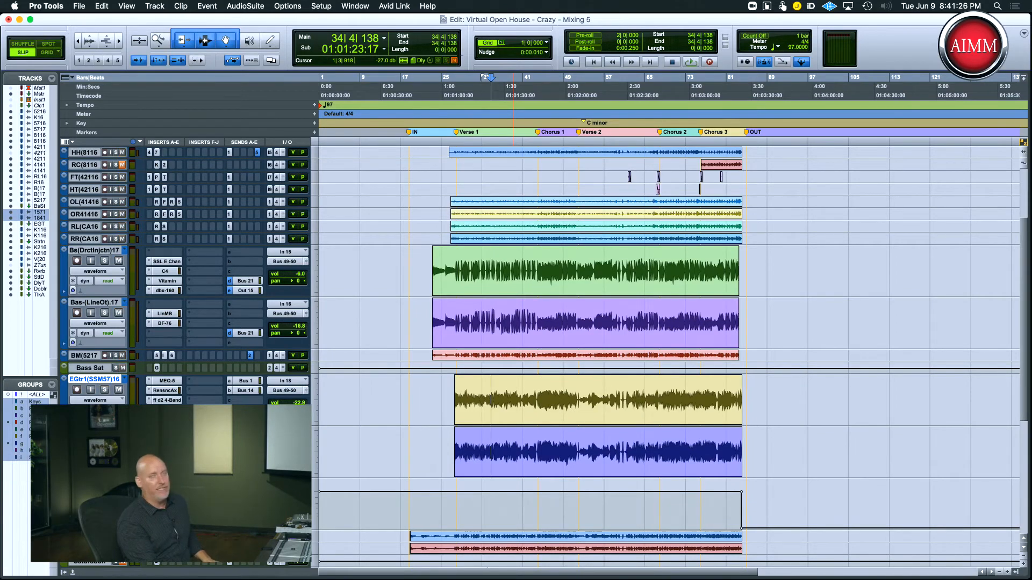
key("space")
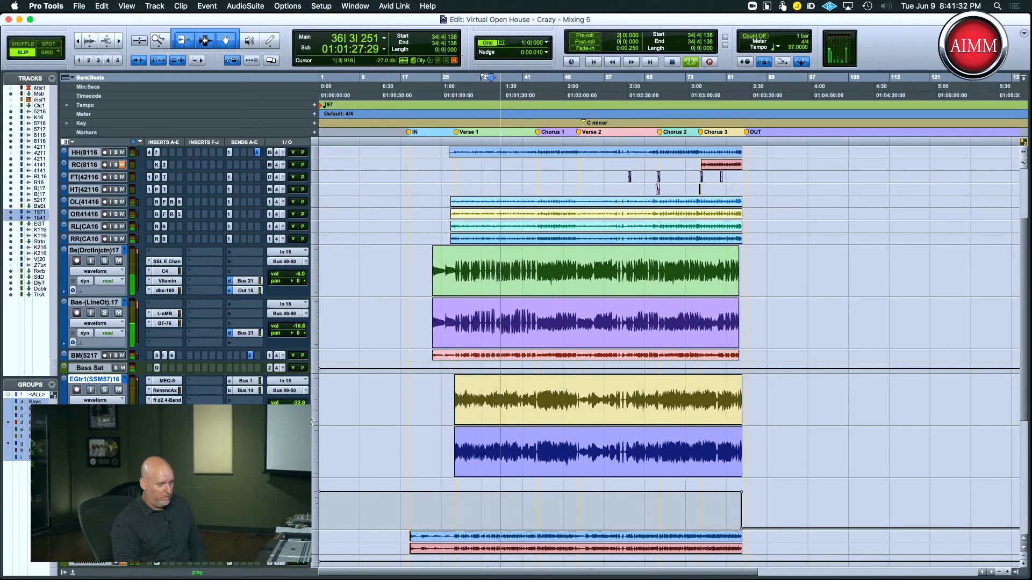
key("space")
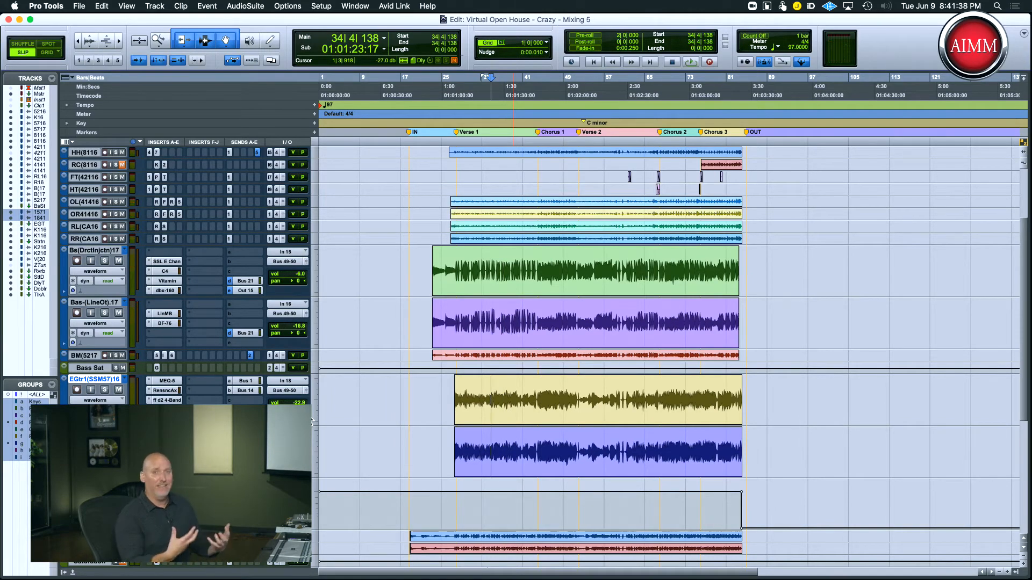
Step: Shrink the electric guitar, bass and E GTR Dly tracks to mini height and enlarge the Keys 1 pair to medium
left_click(311, 407)
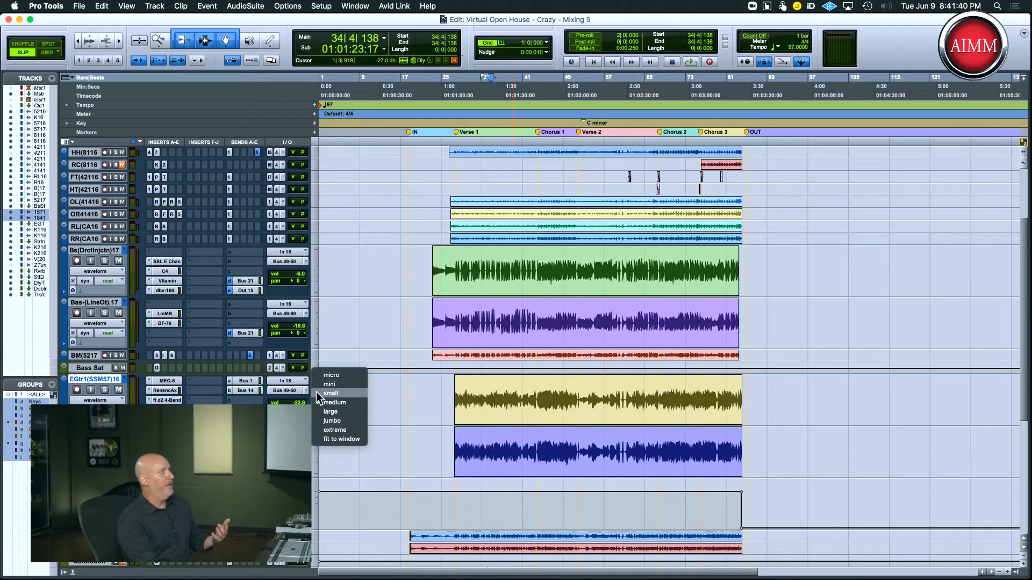
left_click(329, 388)
left_click(311, 327)
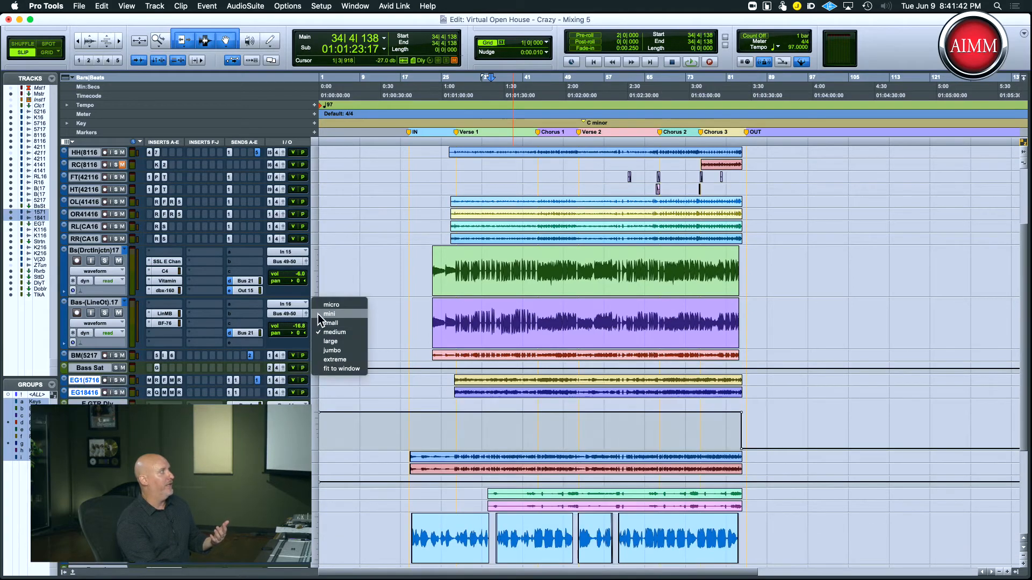
left_click(318, 314)
left_click(313, 358)
left_click(319, 341)
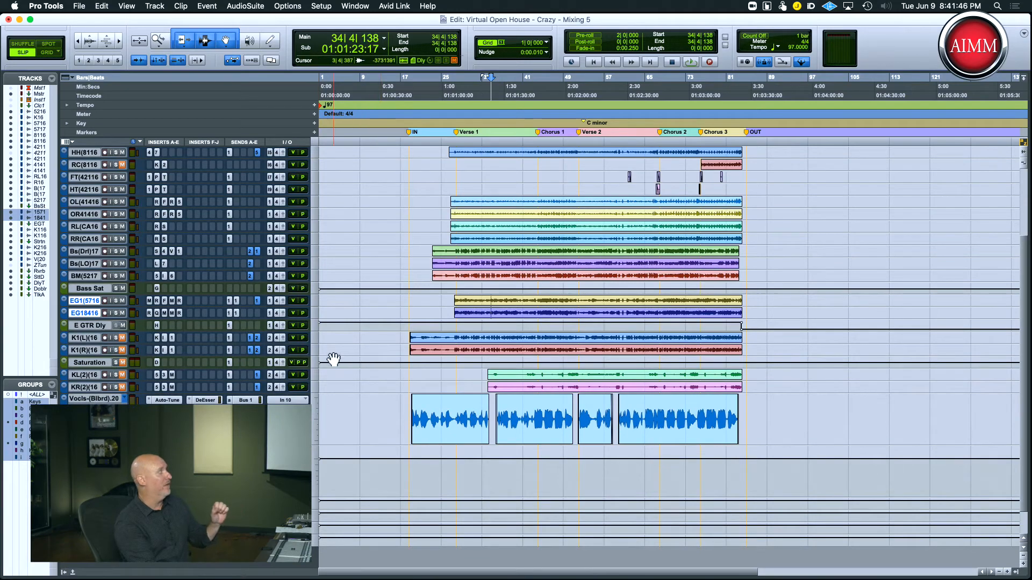
left_click(315, 338)
left_click(329, 361)
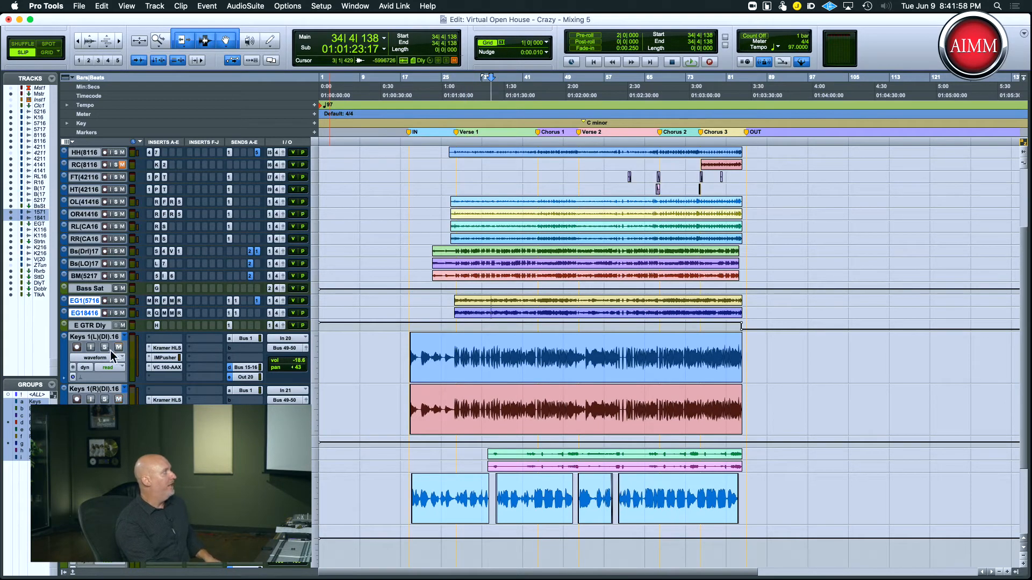
Step: Inspect the Kramer HLS, Infected Mushroom Pusher and VC 160 settings on the Keys 1 (L) track in turn
key("super+s")
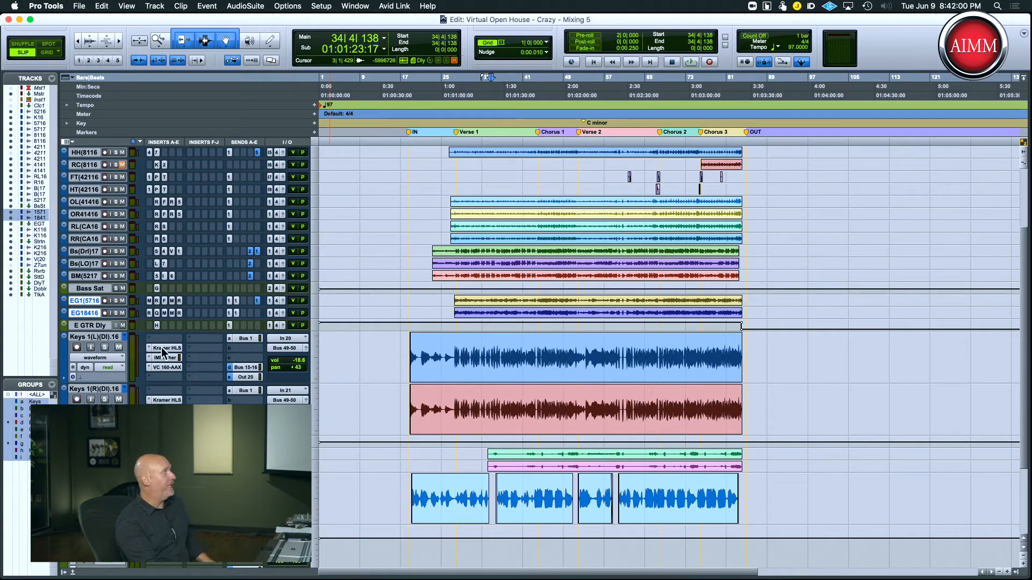
left_click(163, 350)
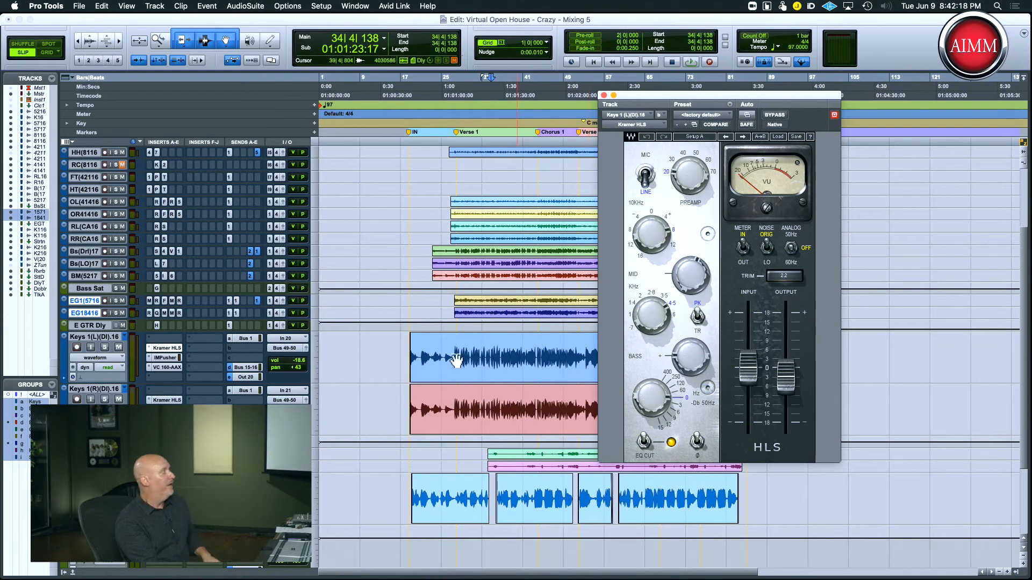
left_click(168, 359, "super")
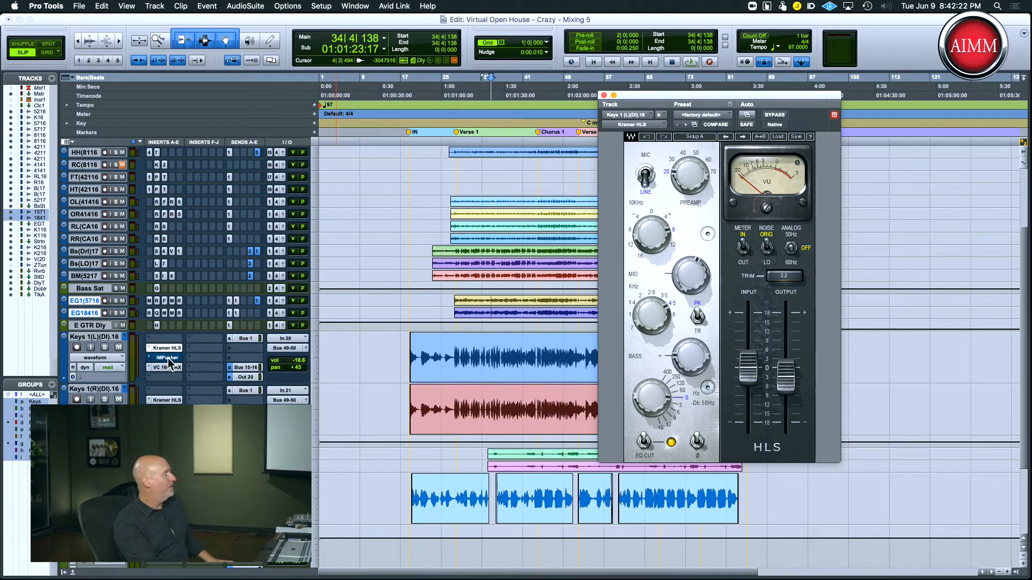
left_click(168, 358)
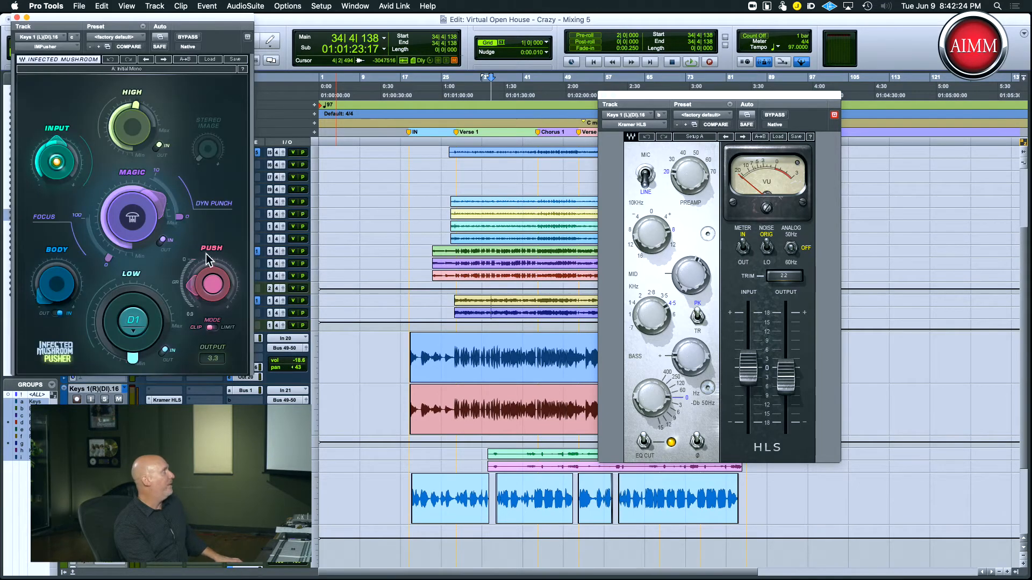
left_click_drag(209, 24, 892, 106)
left_click_drag(749, 103, 634, 102)
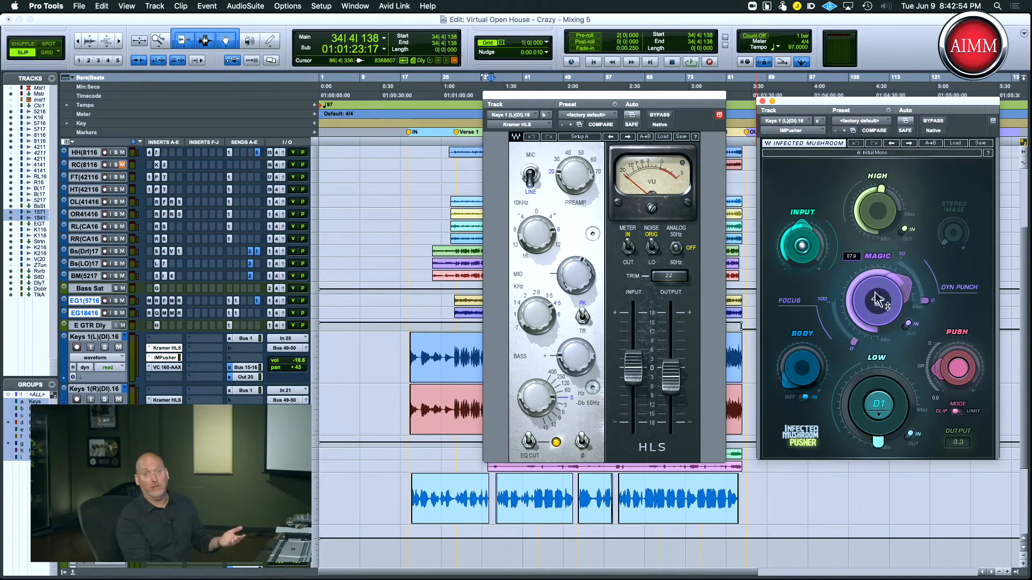
left_click(762, 102)
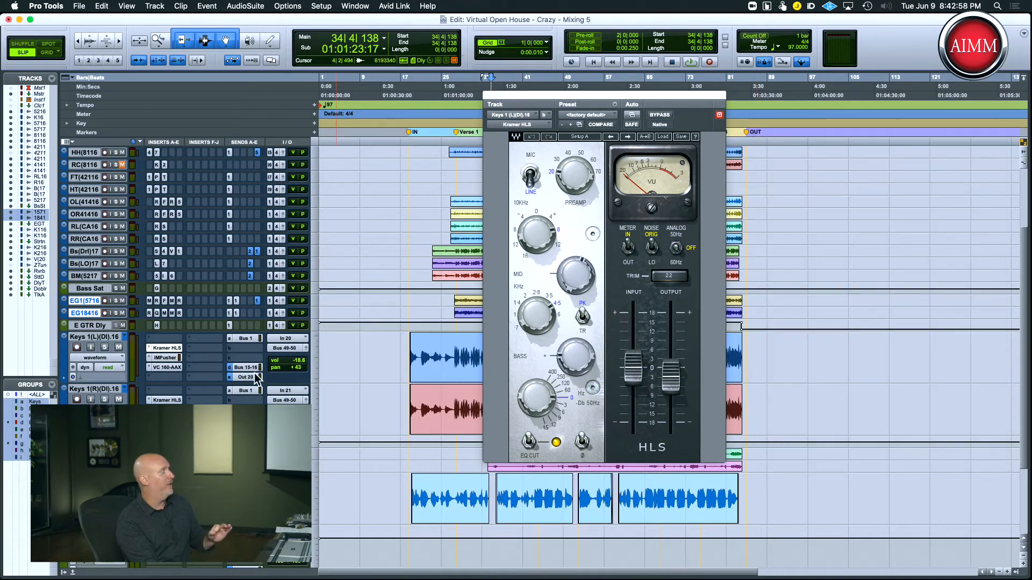
left_click(158, 368)
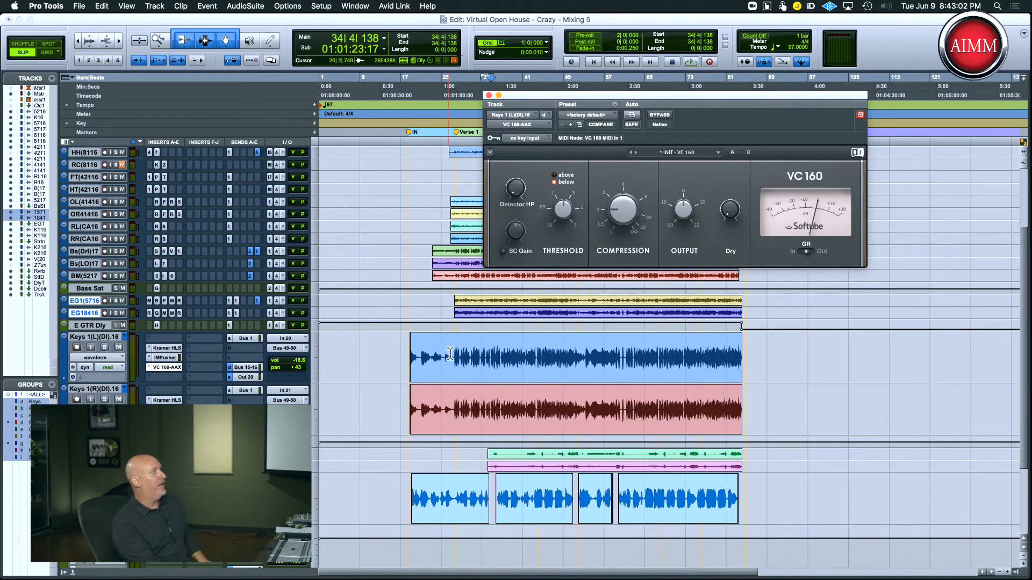
Step: Audition the Keys 1 pair soloed from bar 30 while watching its Kramer HLS and Pusher, and close the plug-in windows
left_click(105, 348)
left_click(471, 350)
key("space")
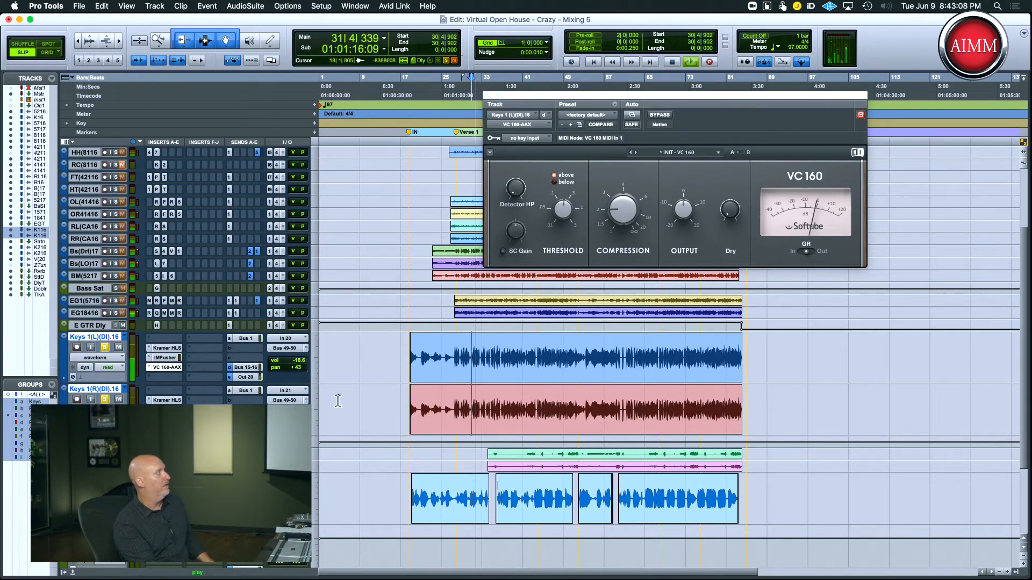
left_click(172, 348)
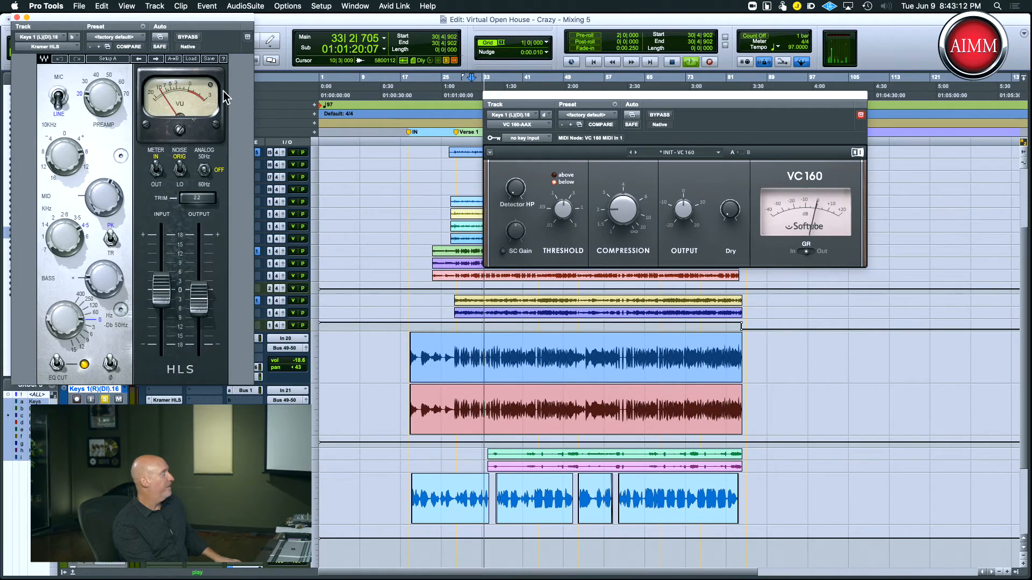
left_click_drag(248, 22, 917, 269)
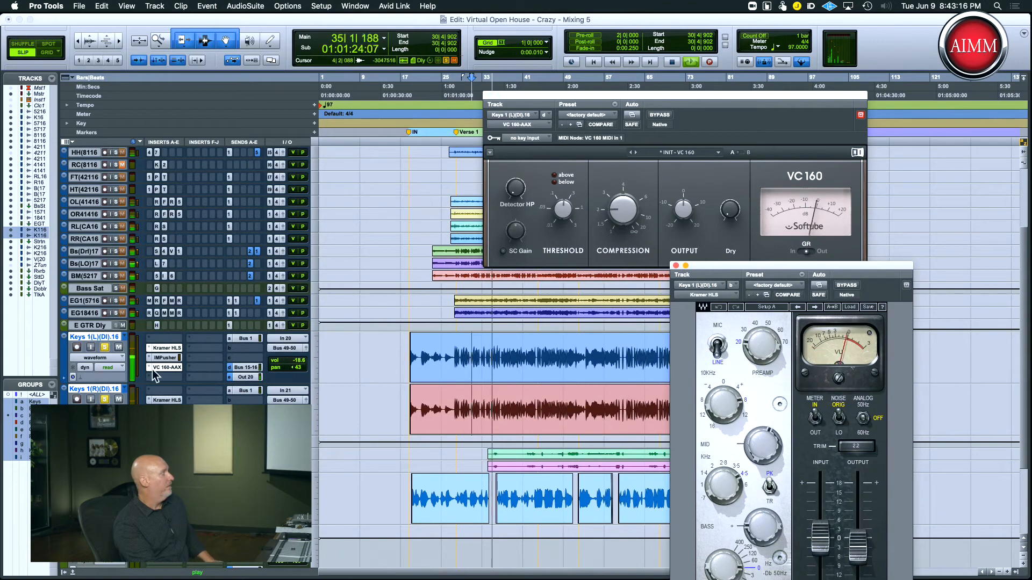
left_click(165, 358)
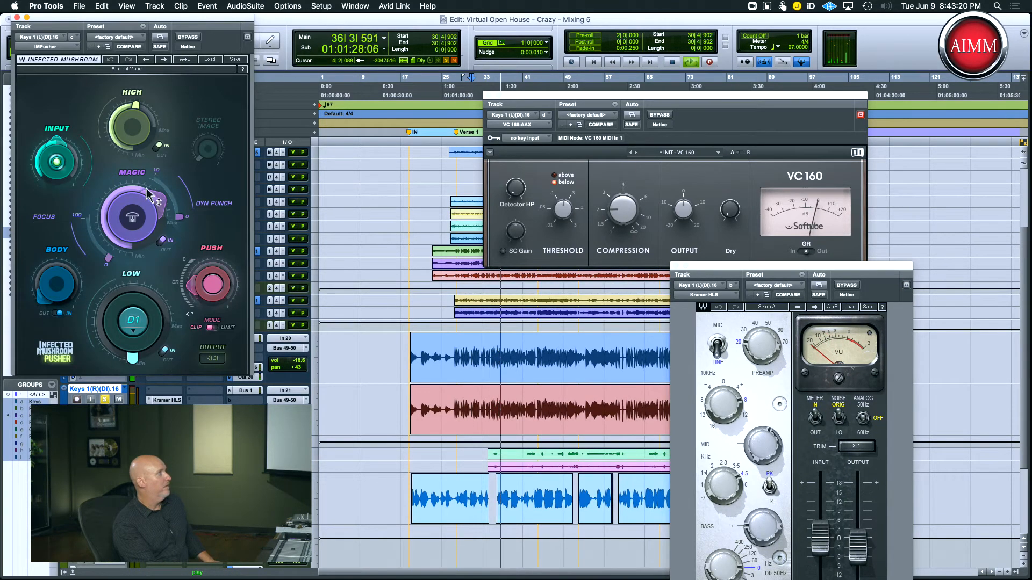
key("space")
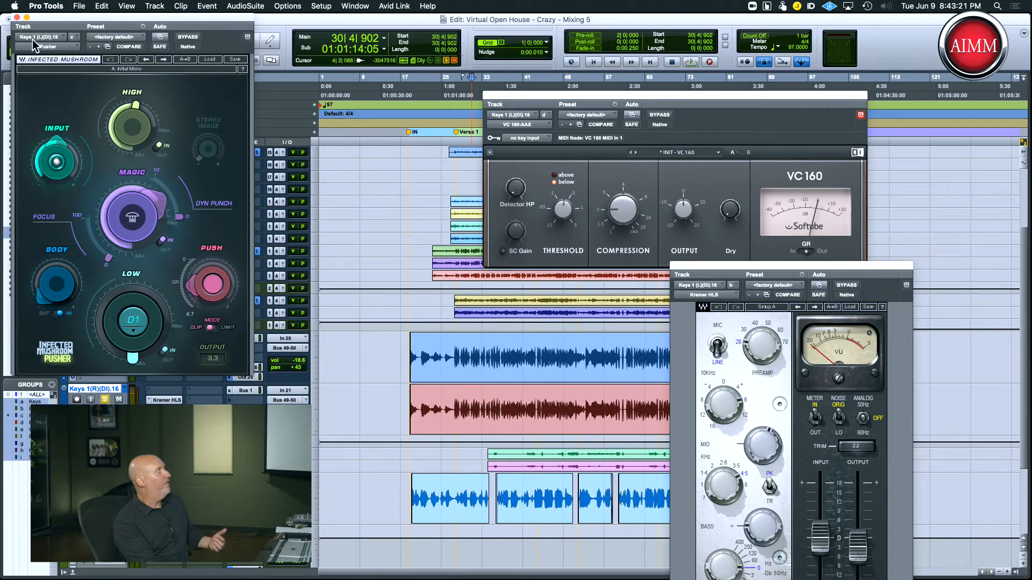
left_click(16, 17, "alt")
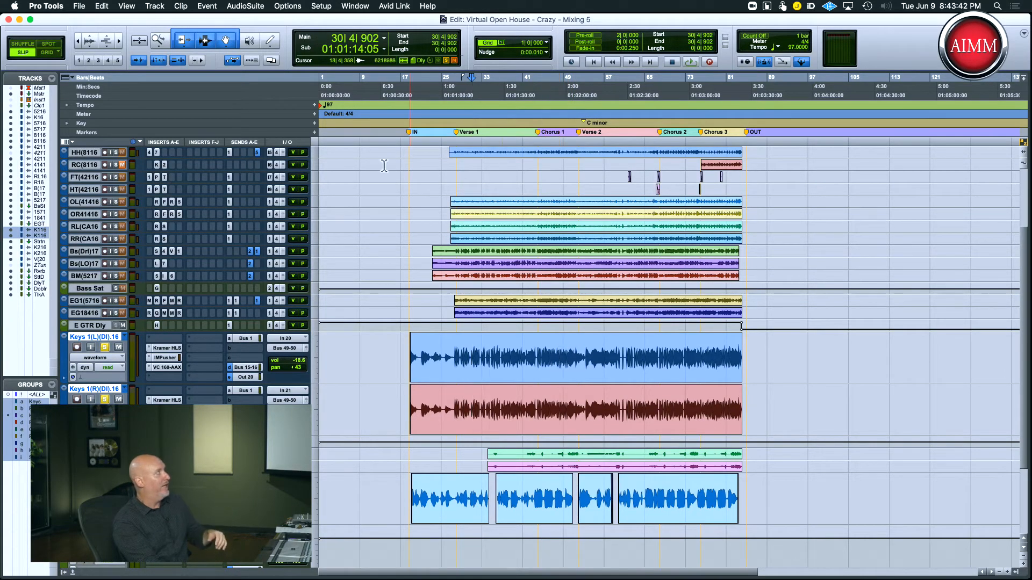
left_click(245, 6)
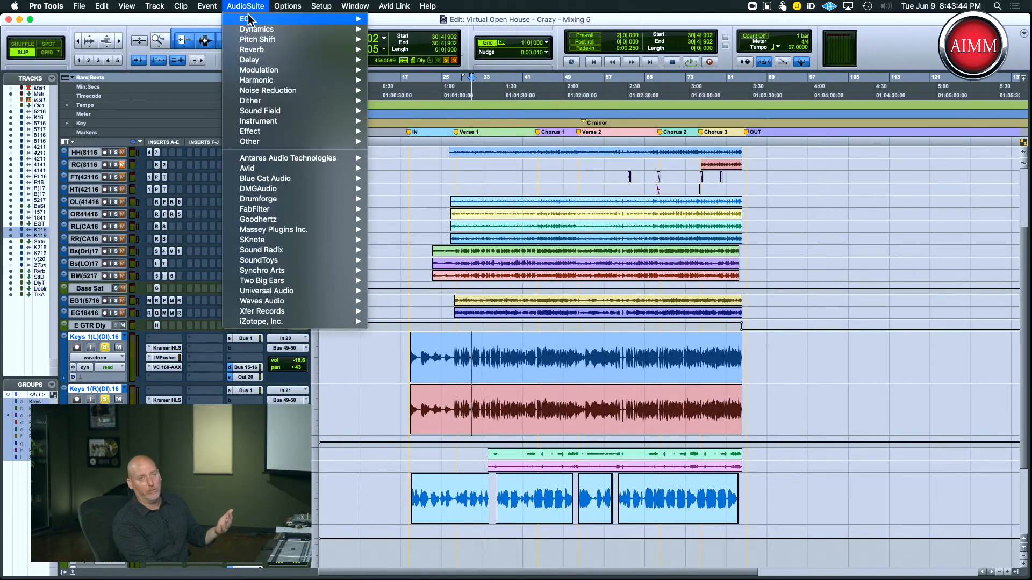
mouse_move(251, 28)
left_click(613, 170)
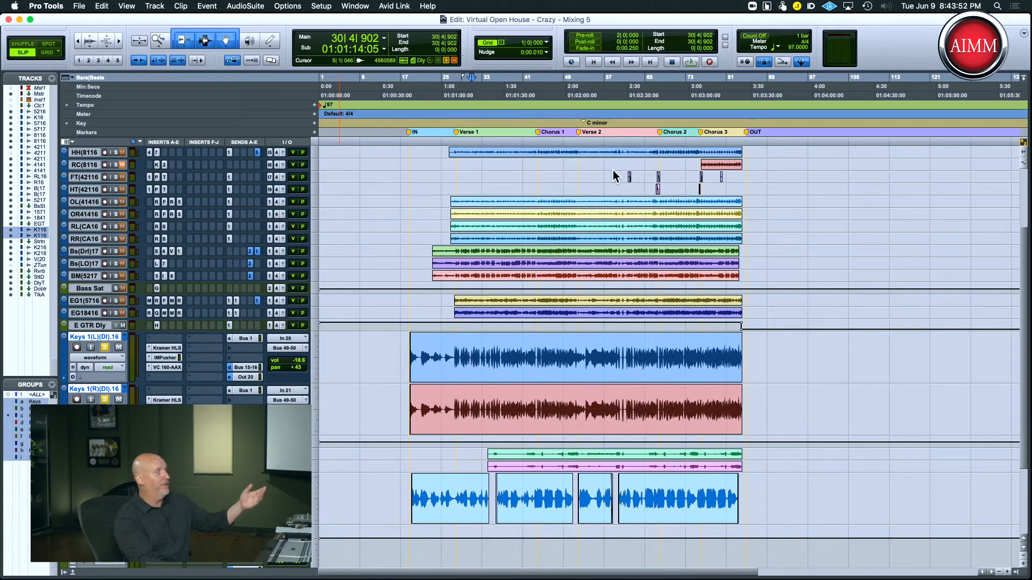
Step: Unsolo the Keys 1 pair and enlarge the Saturation track to medium height
left_click(105, 347)
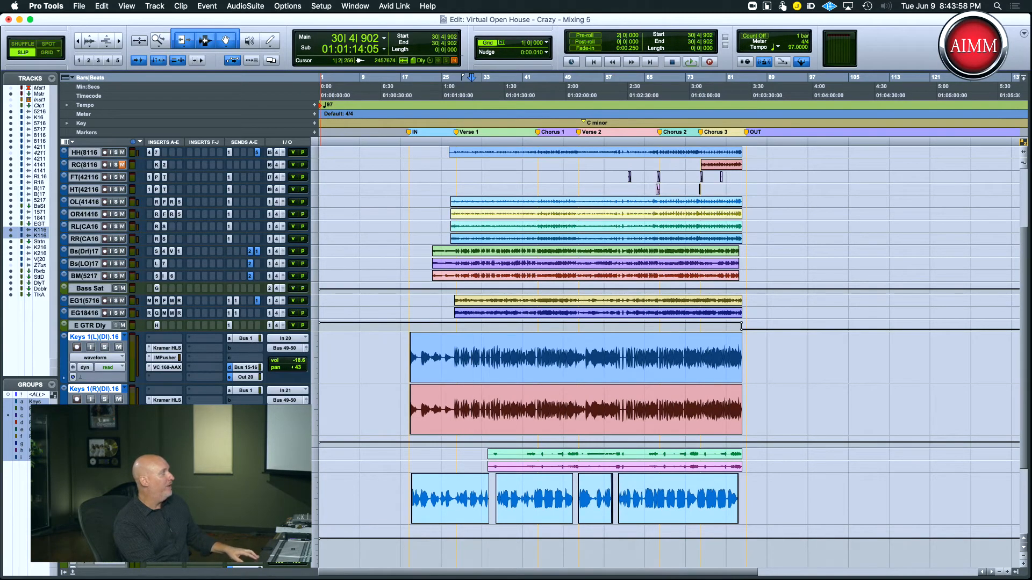
left_click(314, 440)
left_click(321, 465)
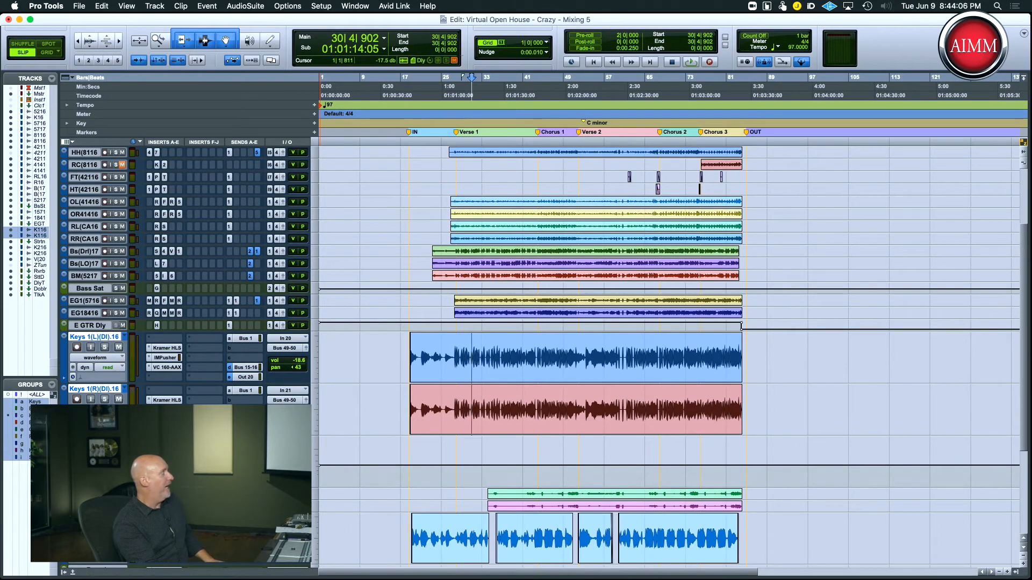
Step: Inspect the Saturation track's Decapitator and the Keys 1 (R) send to Bus 15-16 while auditioning the keys soloed and unsoloed
left_click(167, 452)
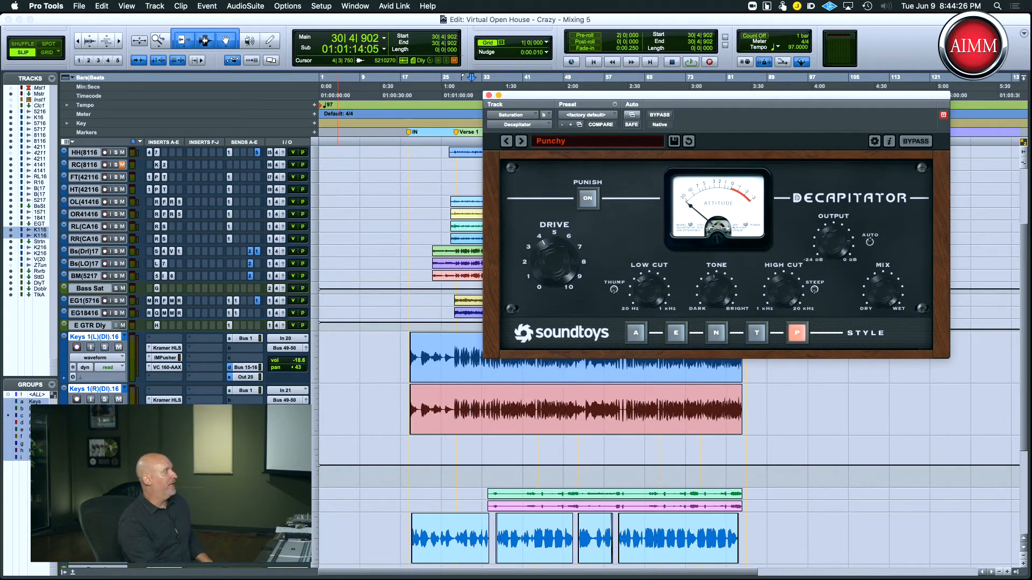
left_click(245, 420)
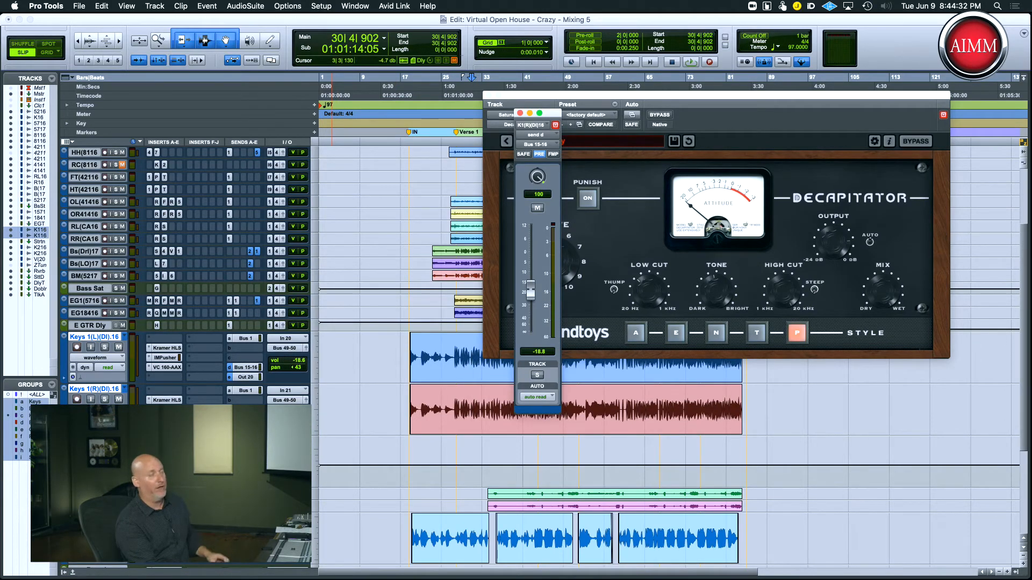
left_click(105, 399)
key("space")
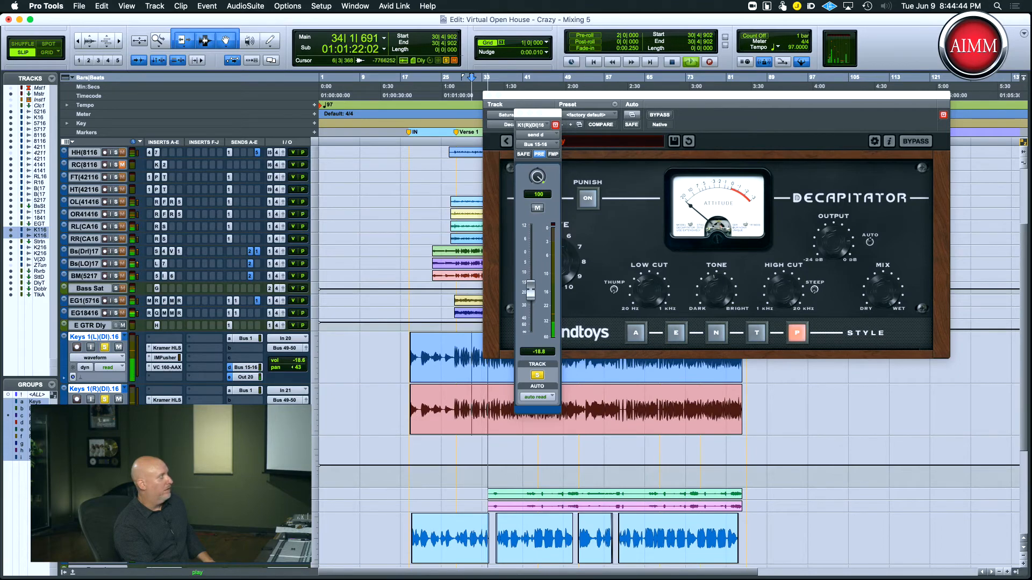
key("shift+s")
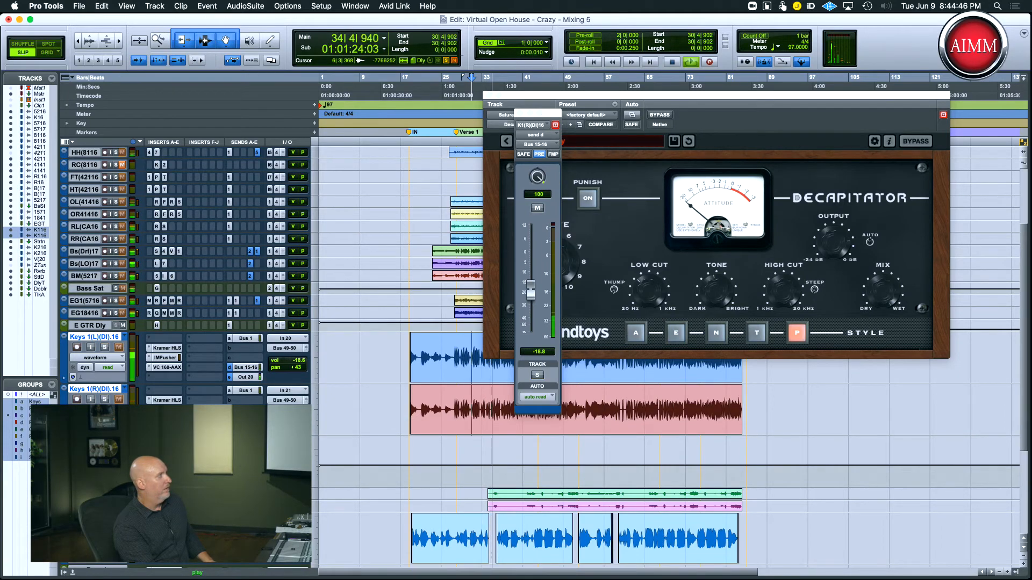
key("space")
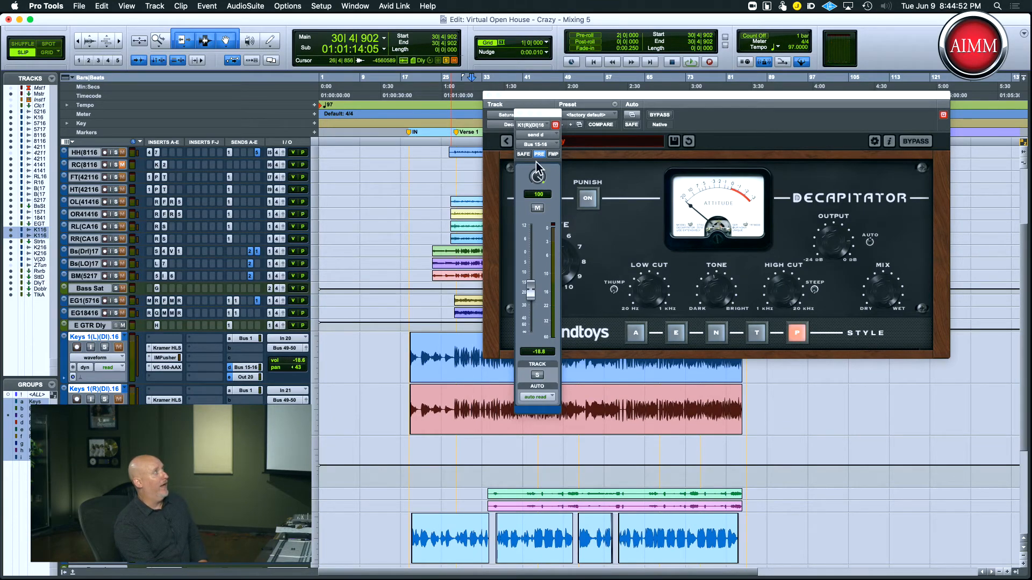
left_click(520, 113)
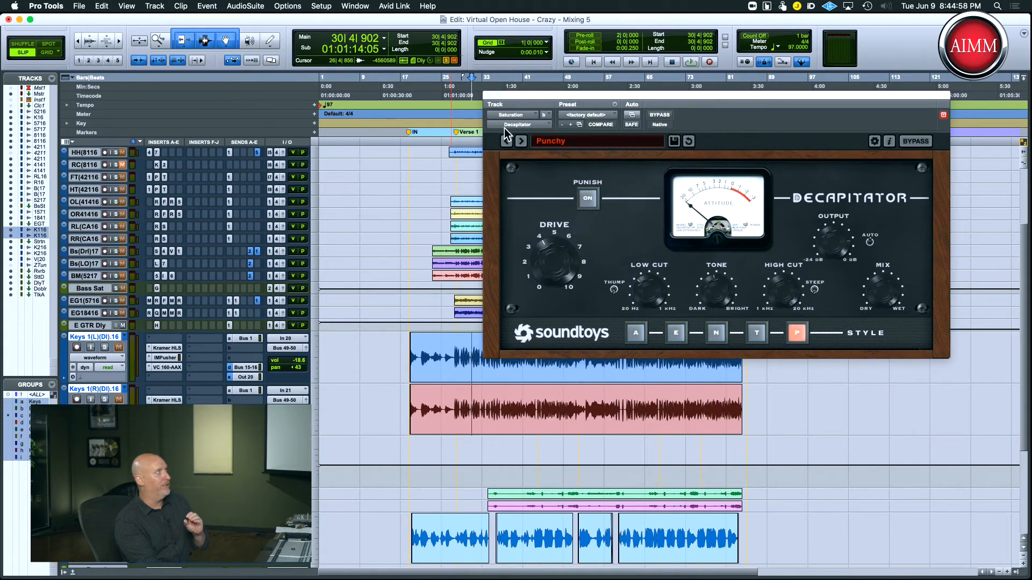
left_click(489, 95)
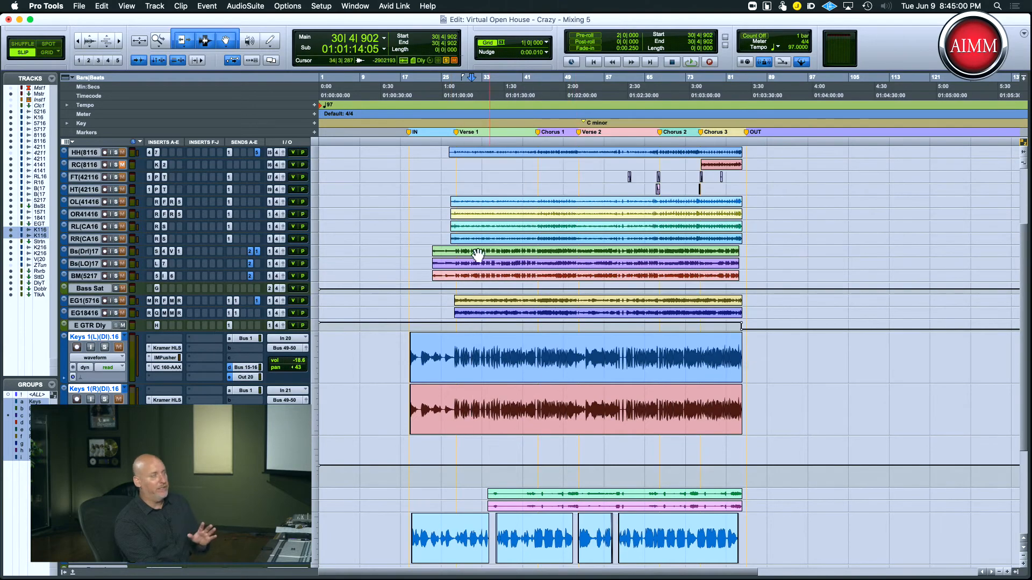
Step: Mute the Keys 1 pair and audition the mix without it from bar 30
key("shift+m")
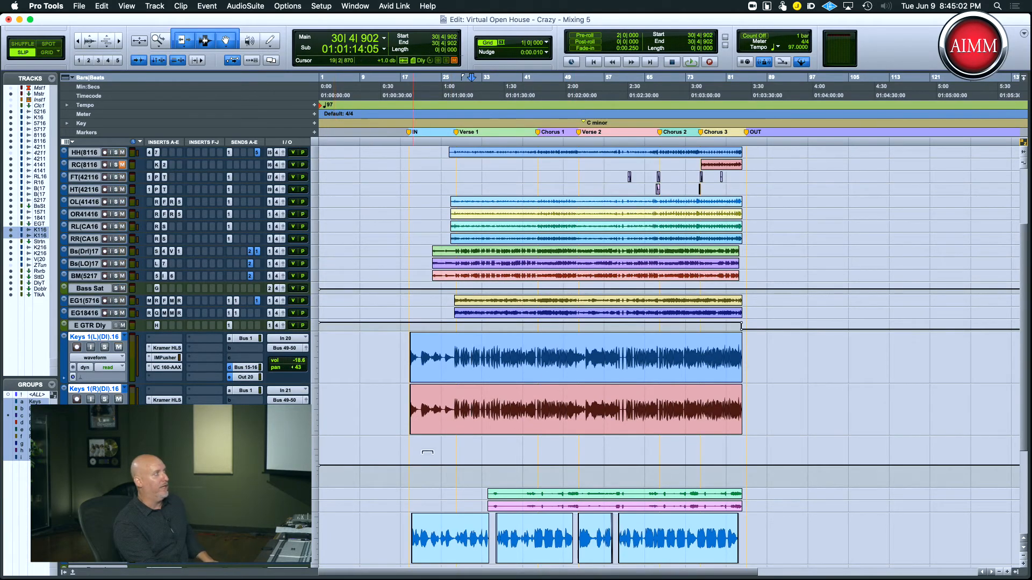
key("space")
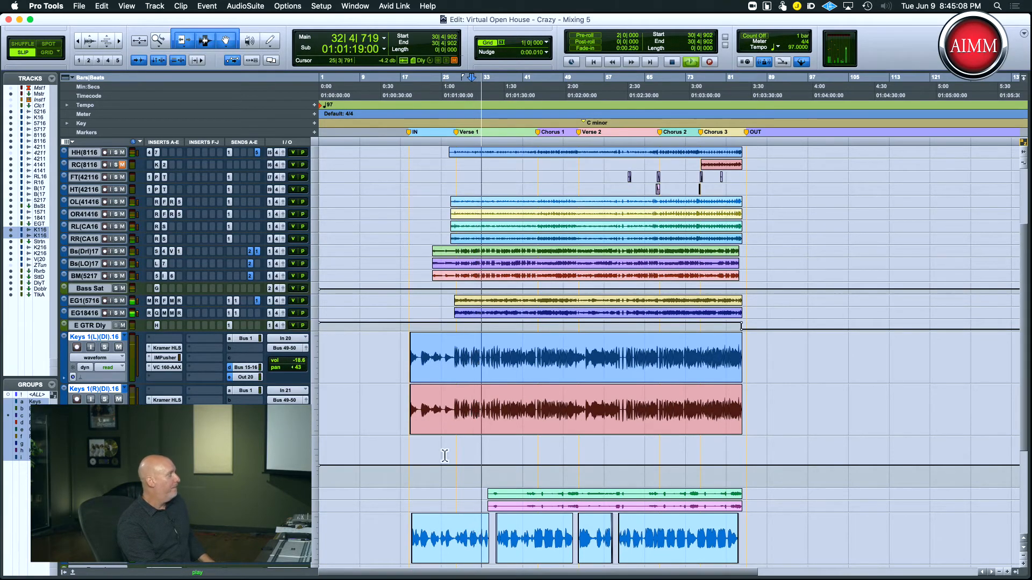
key("space")
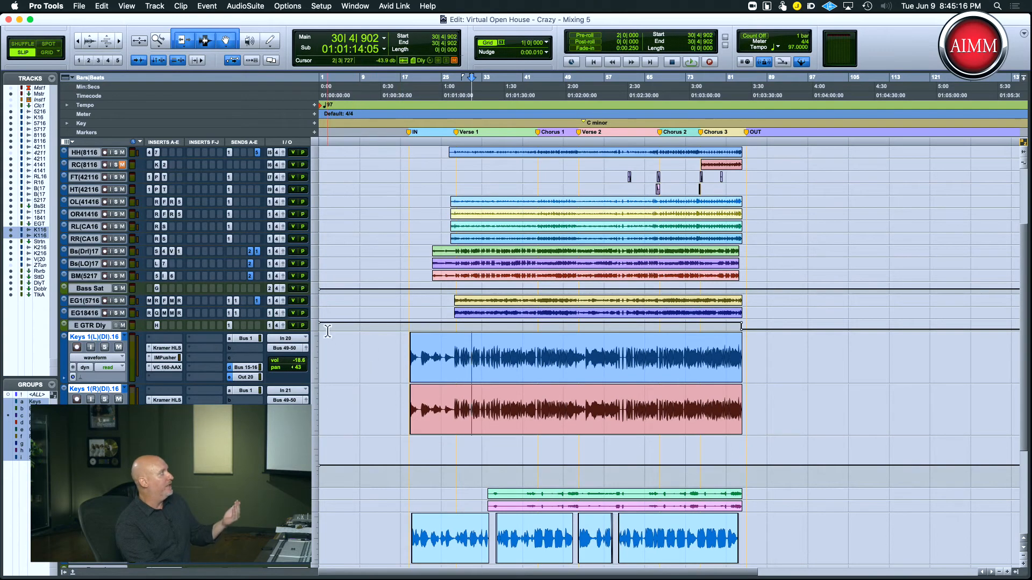
Step: Enlarge the electric guitar pair to medium height and audition it from bar 30, first in the mix, next soloed, and unsolo it
left_click(312, 298)
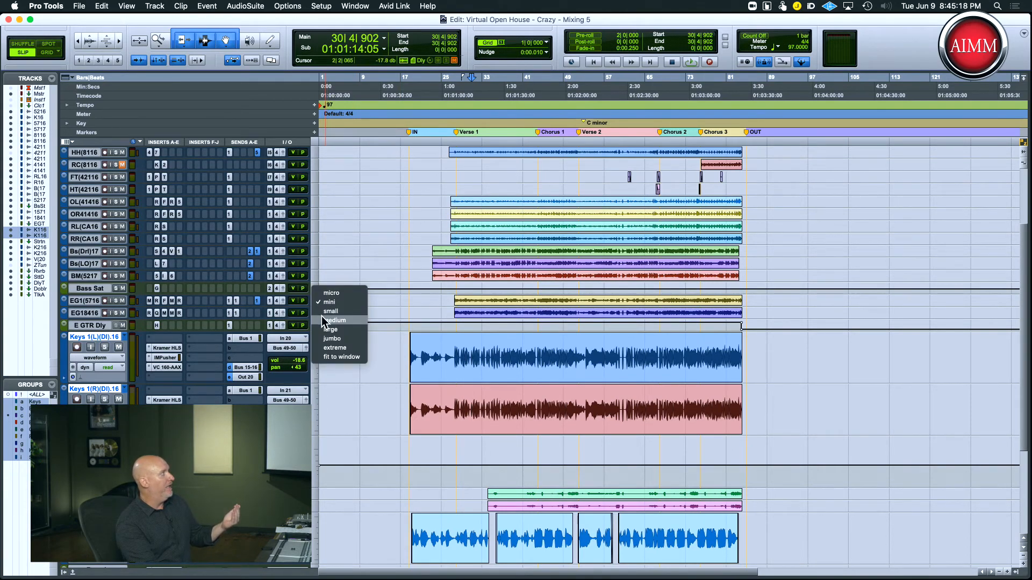
left_click(322, 318)
left_click(104, 310)
left_click(104, 362)
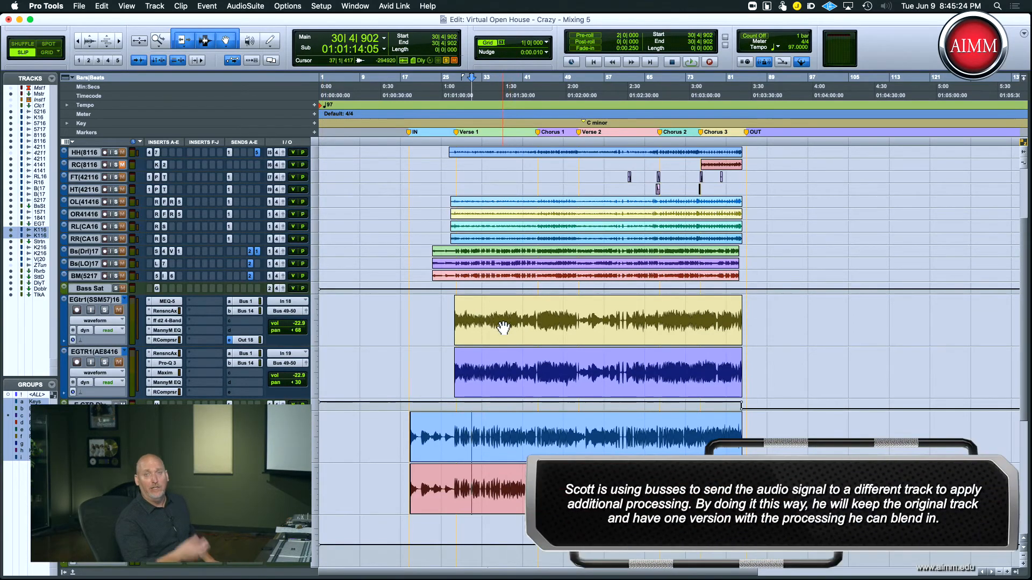
key("space")
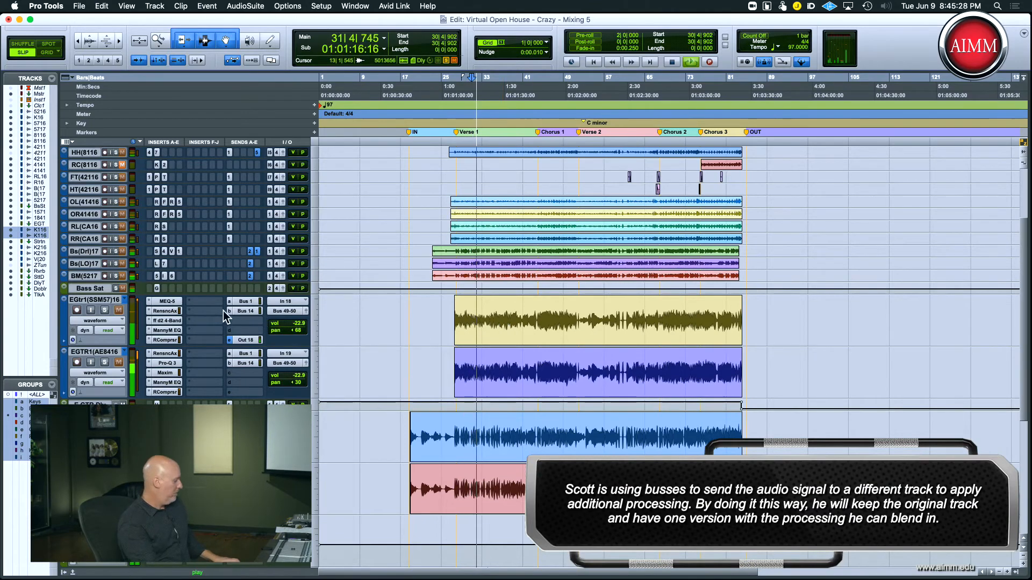
left_click(105, 311)
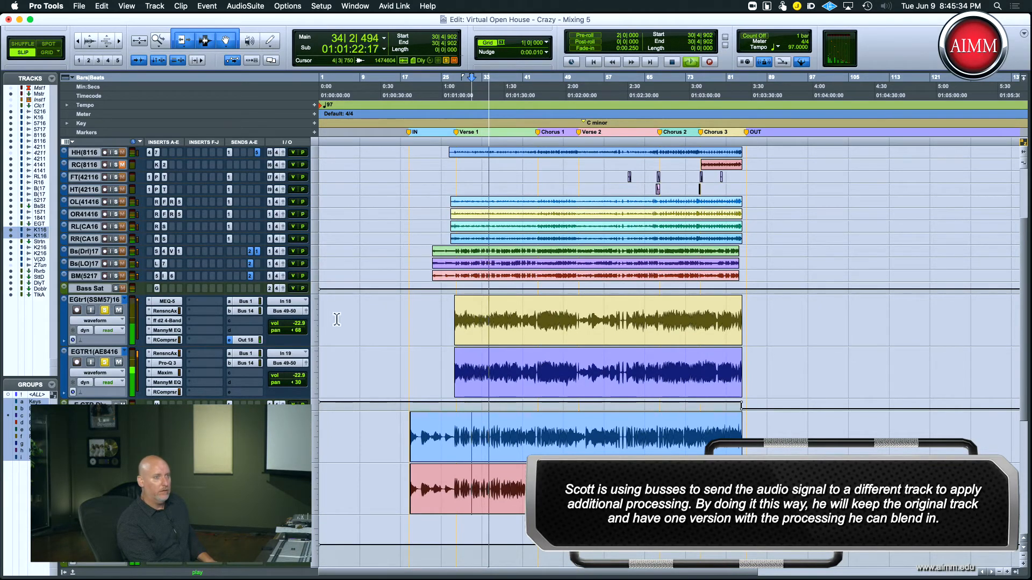
key("space")
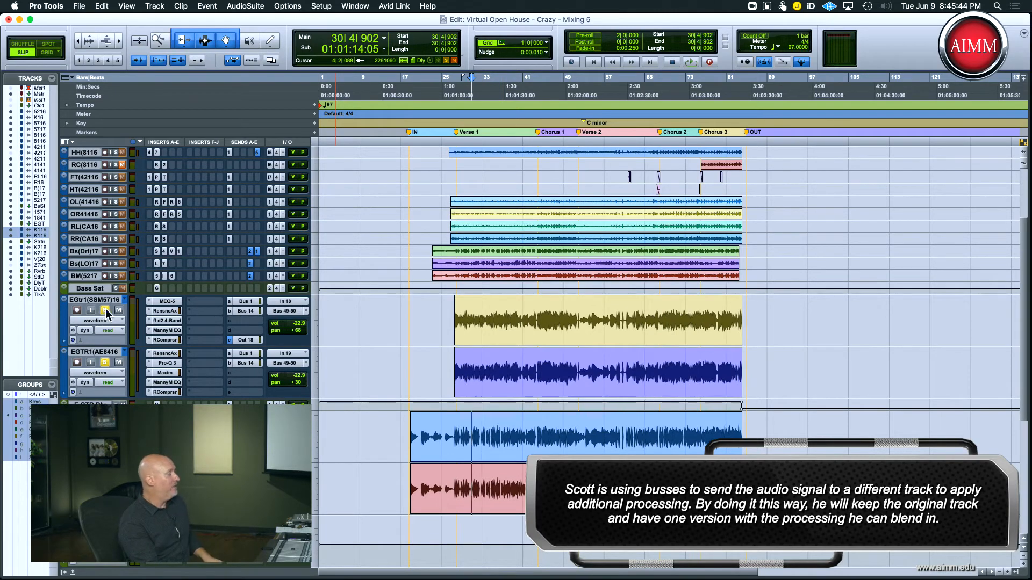
left_click(105, 311)
Step: Shrink the electric guitar pair, the Keys 1 pair and the Saturation track to mini height
left_click(315, 325)
left_click(315, 307)
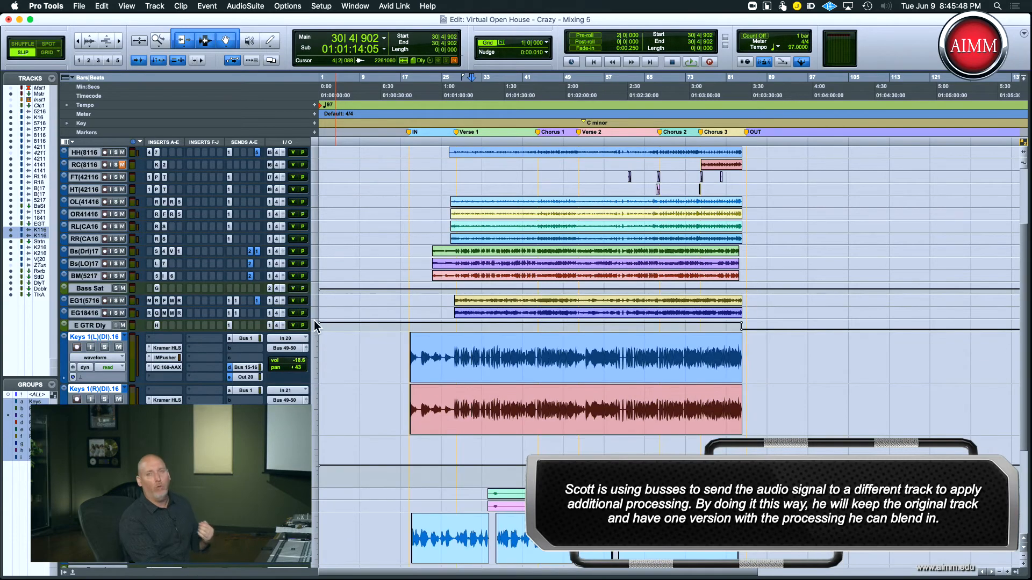
left_click(314, 344)
left_click(316, 332)
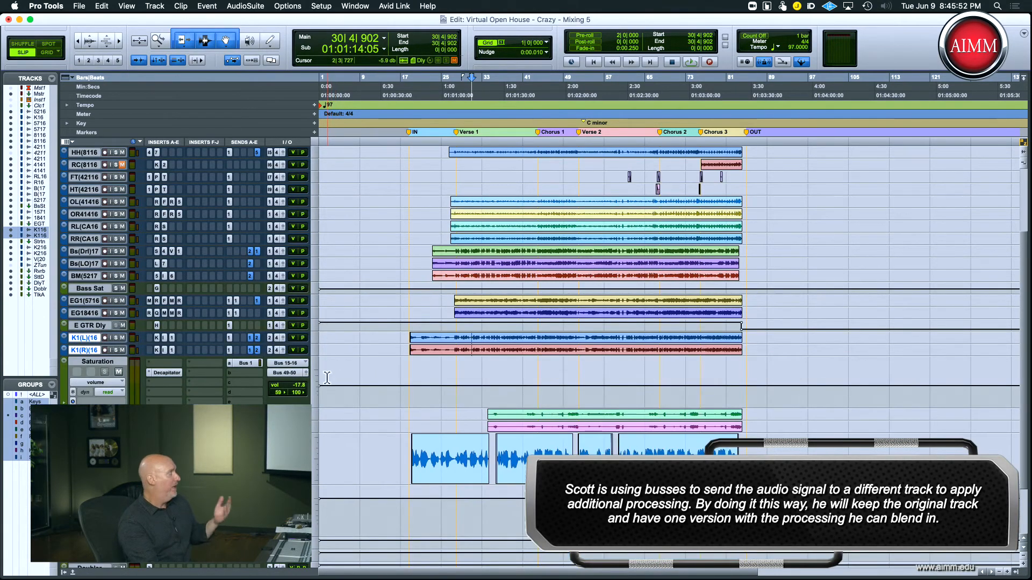
left_click(317, 384)
left_click(317, 366)
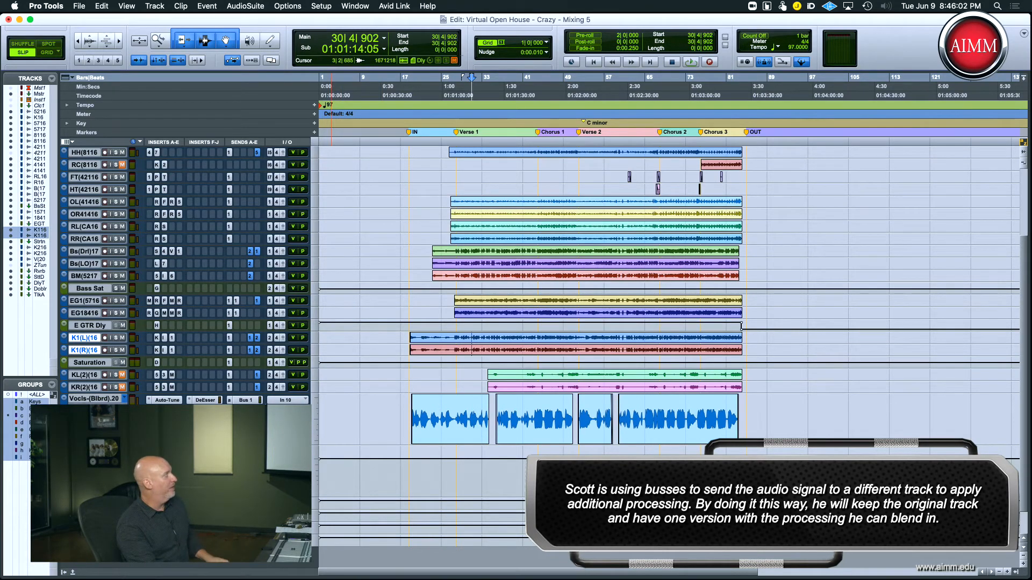
Step: Enlarge the Keys 2 pair to medium height and audition it soloed from bar 48
left_click(315, 376)
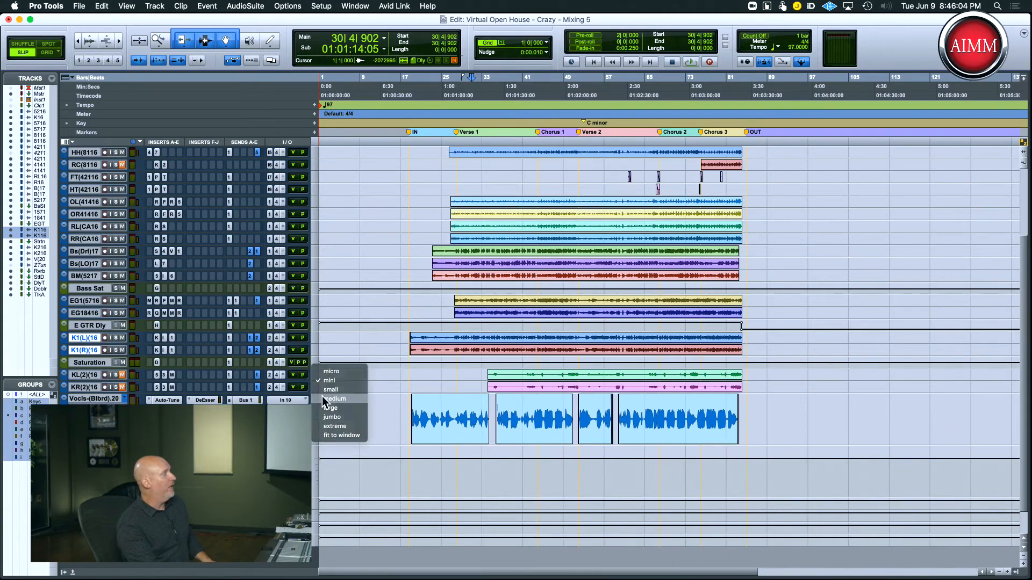
left_click(321, 396)
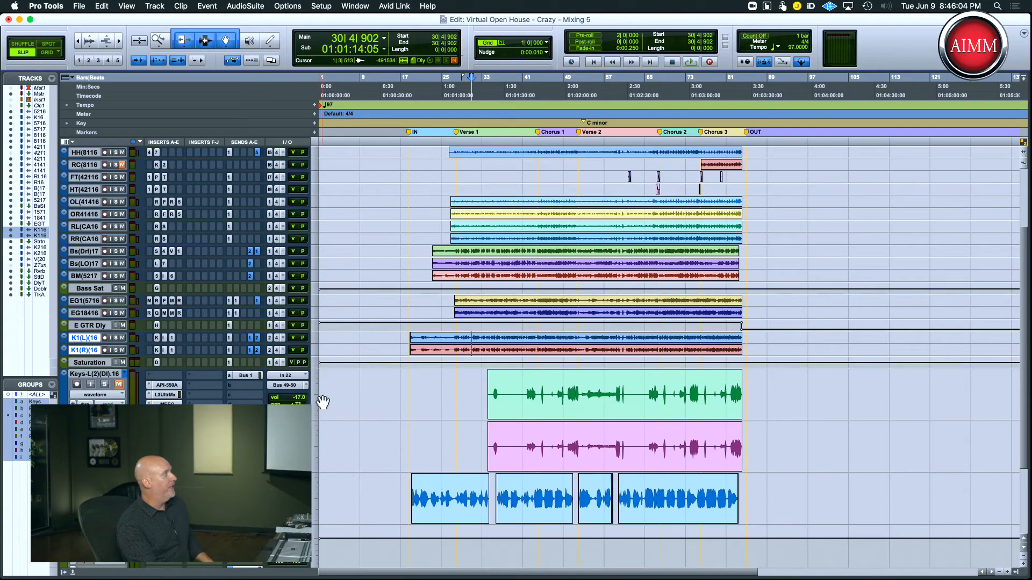
left_click(105, 384)
left_click(561, 388)
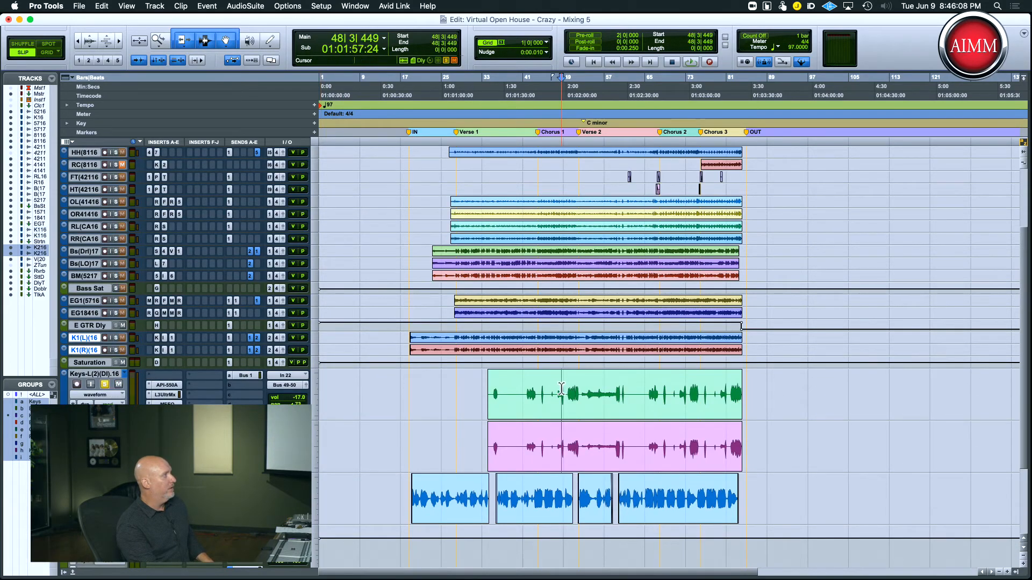
key("space")
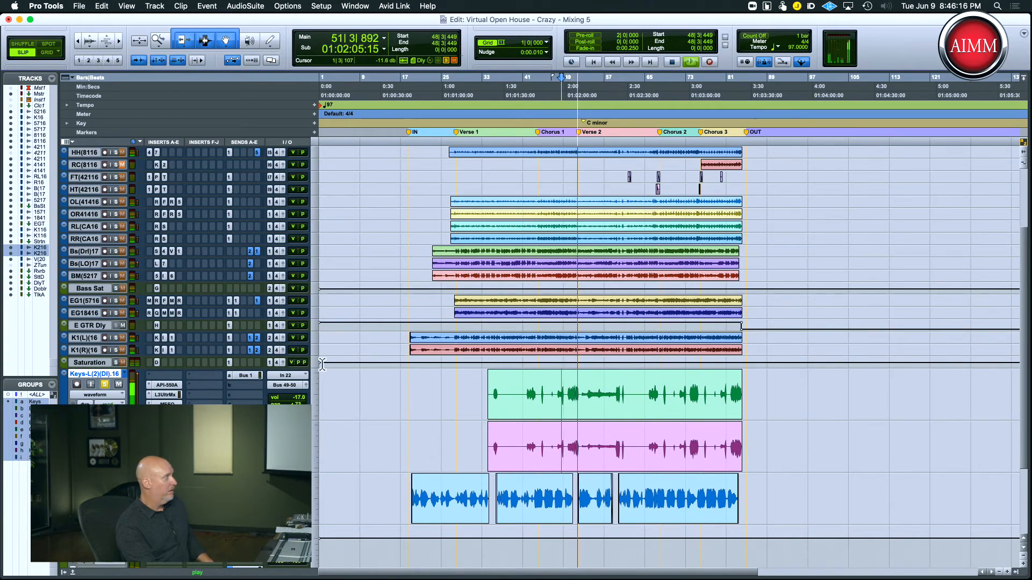
key("space")
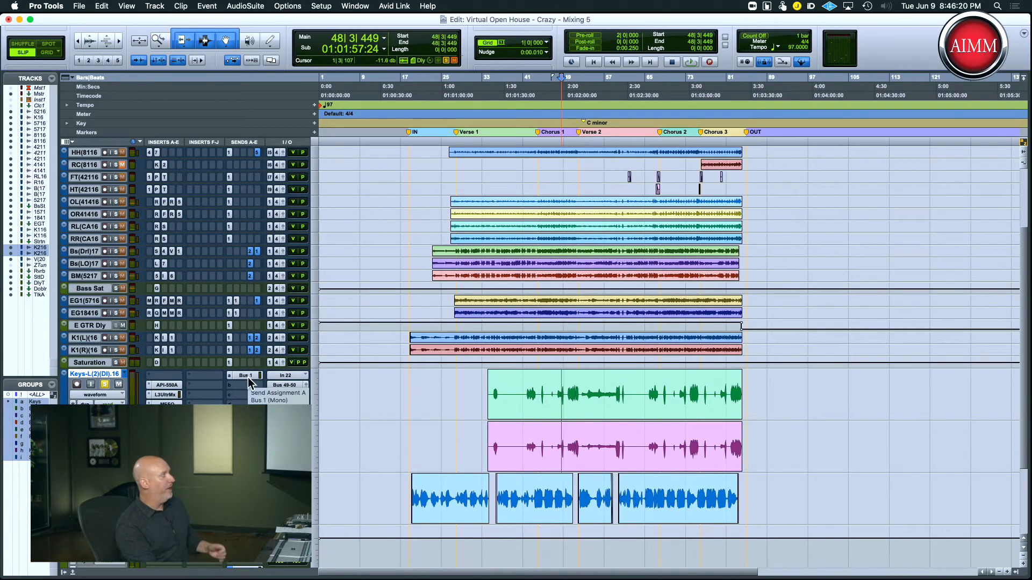
Step: Compare the soloed Keys 2 pair with its Bus 1 send muted and unmuted from bar 48
left_click(248, 377)
key("space")
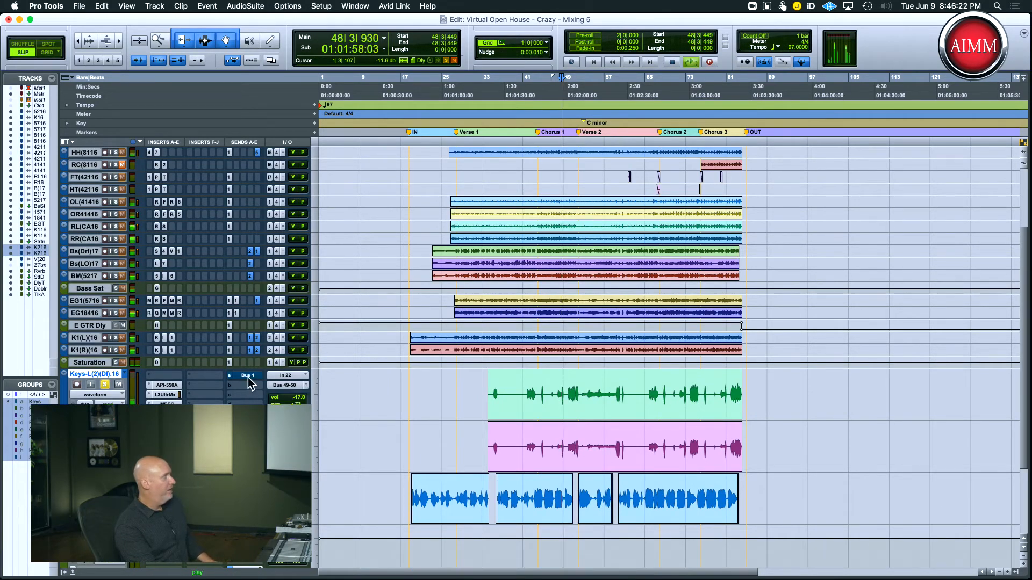
key("space")
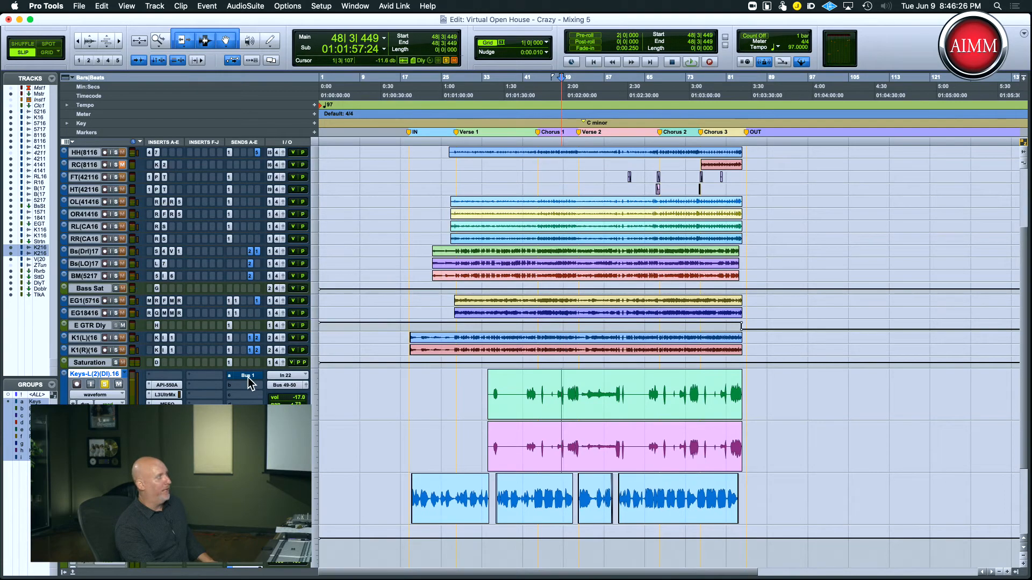
key("space")
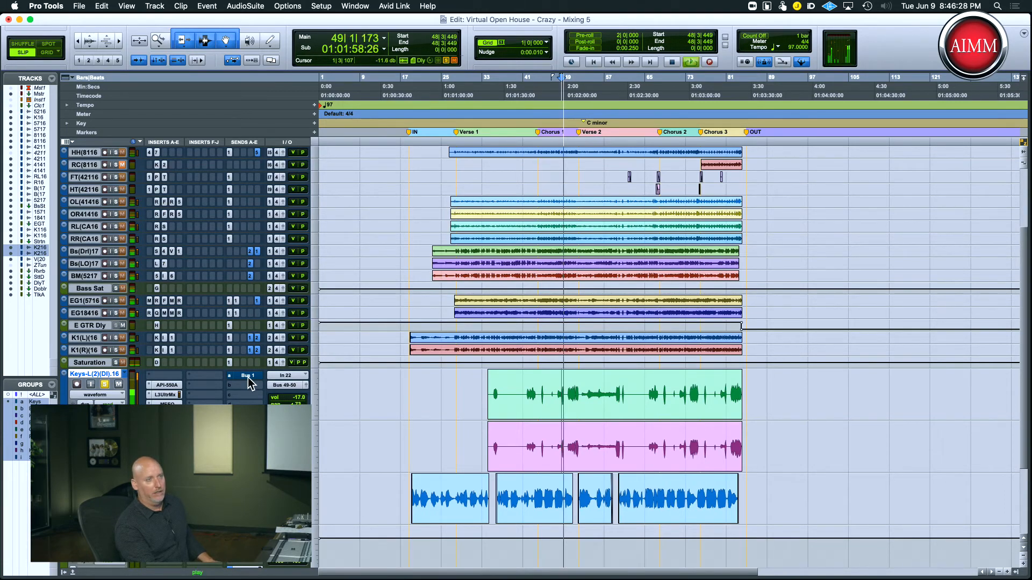
key("space")
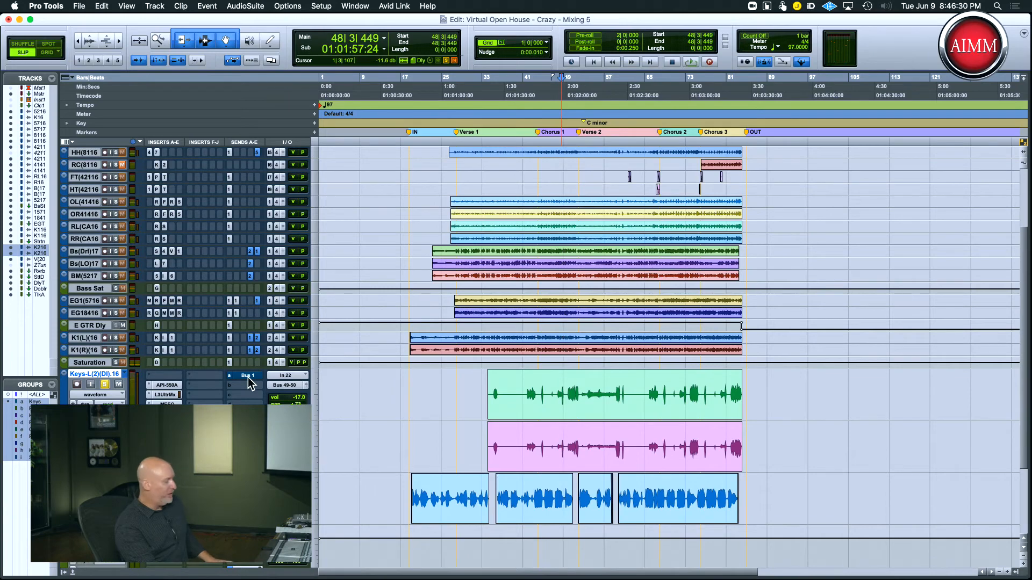
key("space")
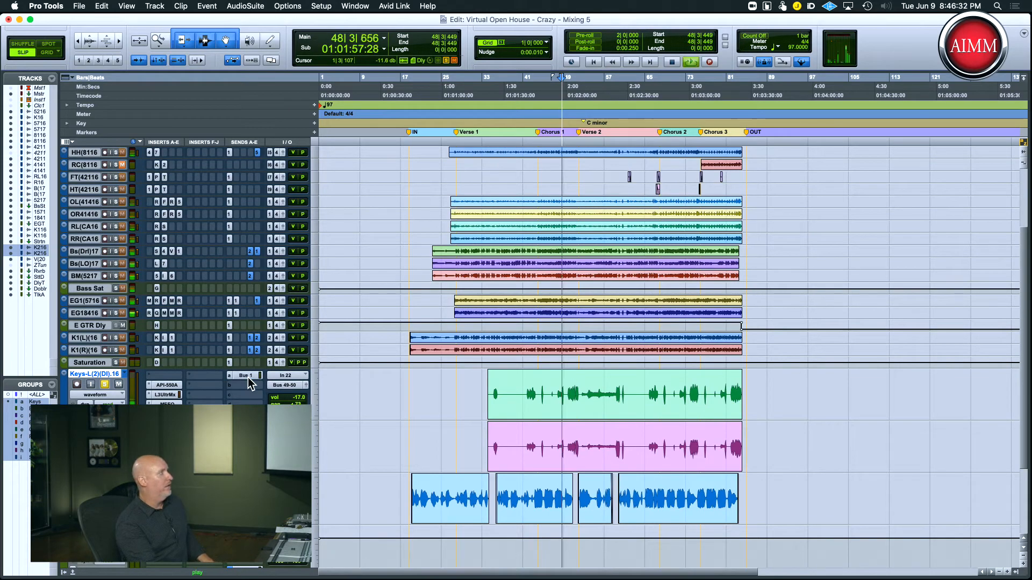
key("space")
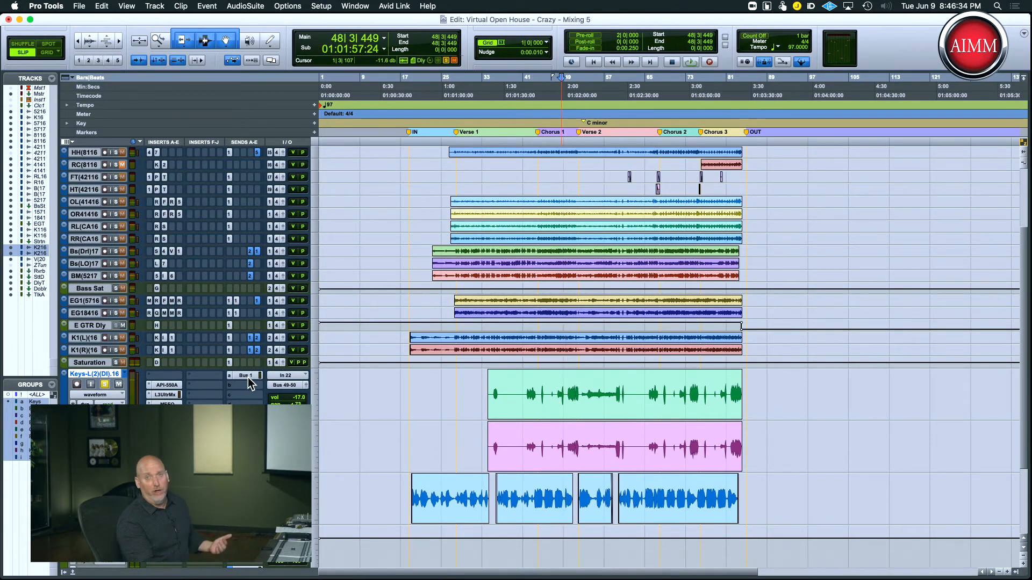
Step: Inspect the Keys 2 pair's API-550A, L3 Ultramaximizer and VC5 Meequalizer, trying other high-frequency gains on the API-550A and returning to +4 dB
left_click(167, 384)
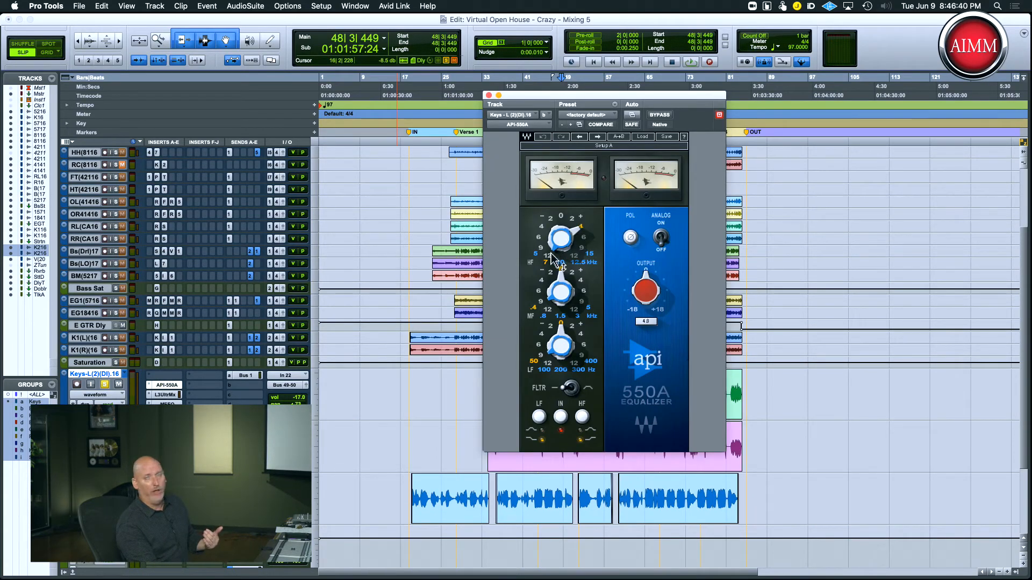
mouse_move(554, 257)
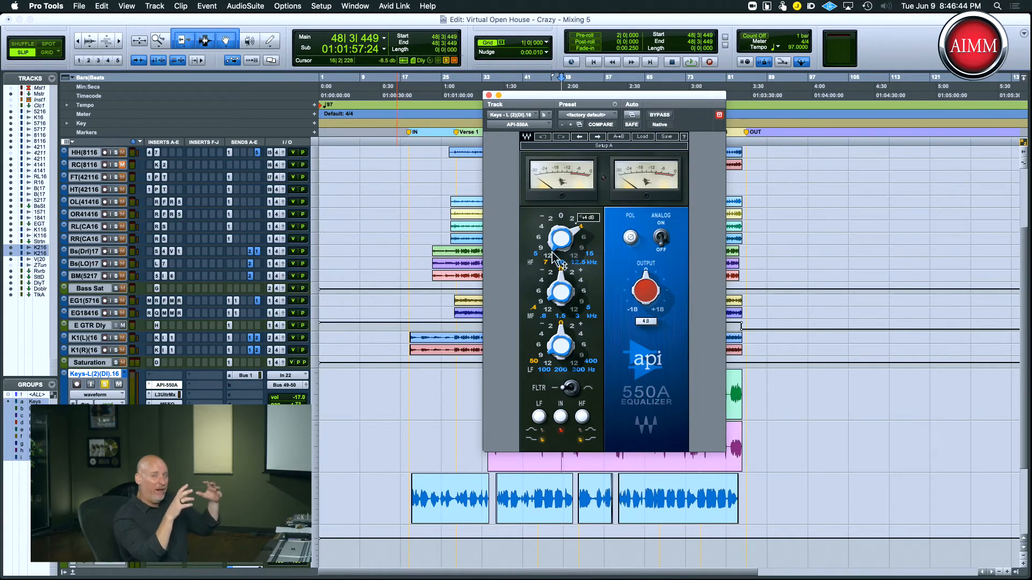
left_click_drag(552, 253, 552, 247)
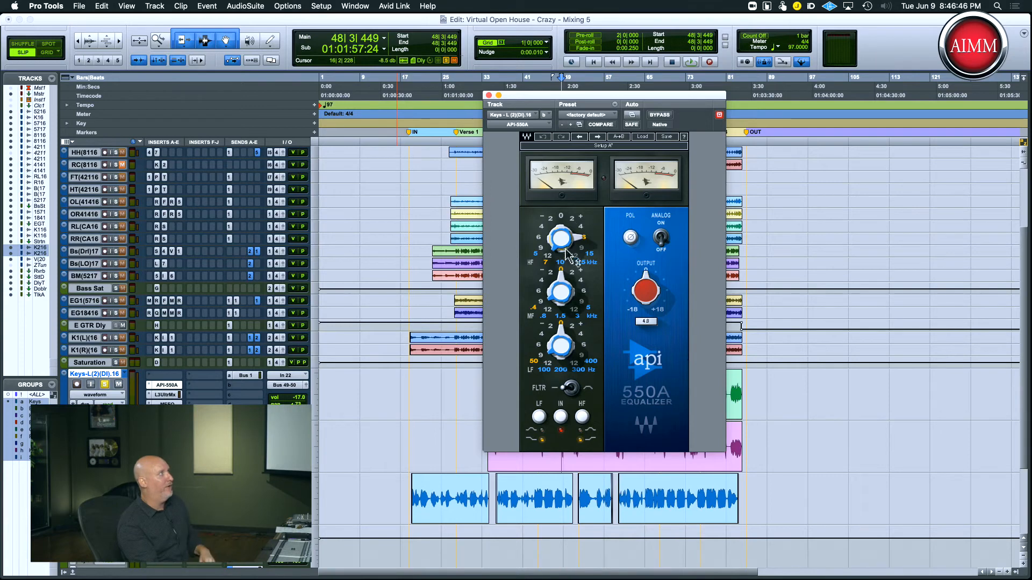
mouse_move(576, 221)
scroll(576, 221, "up", 1)
scroll(576, 221, "down", 6)
scroll(576, 221, "up", 3)
scroll(576, 221, "up", 1)
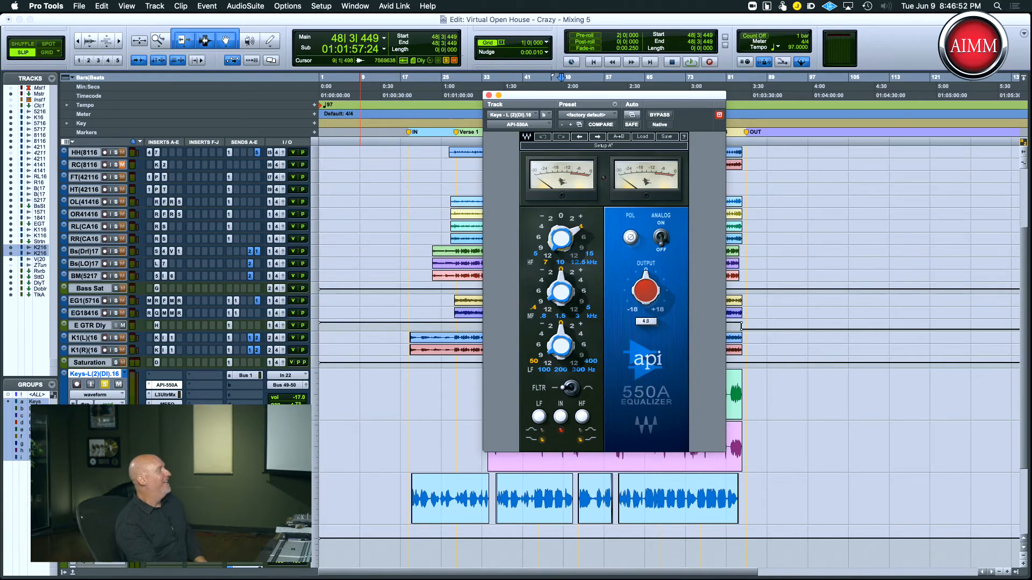
left_click(165, 447)
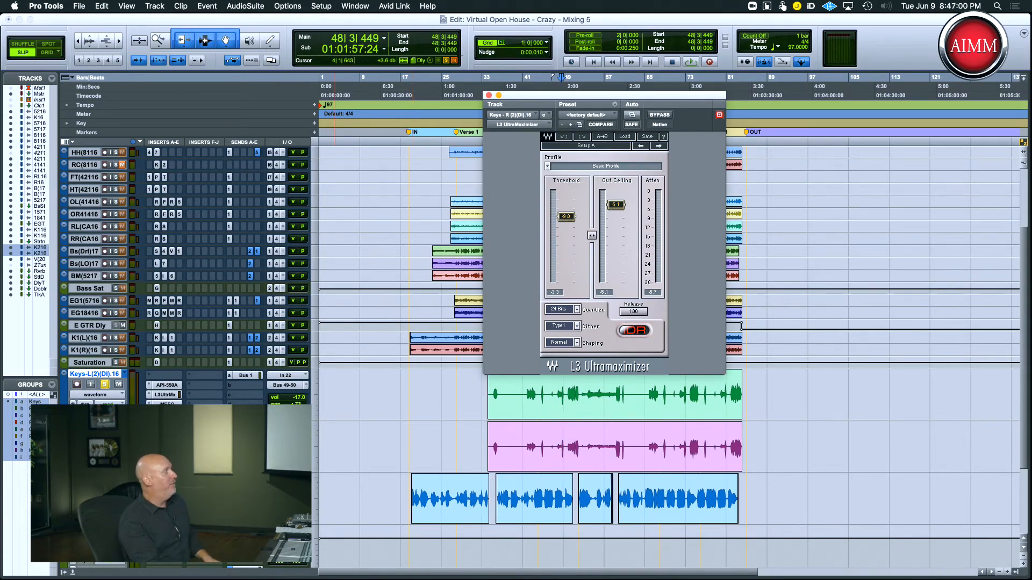
left_click(167, 405)
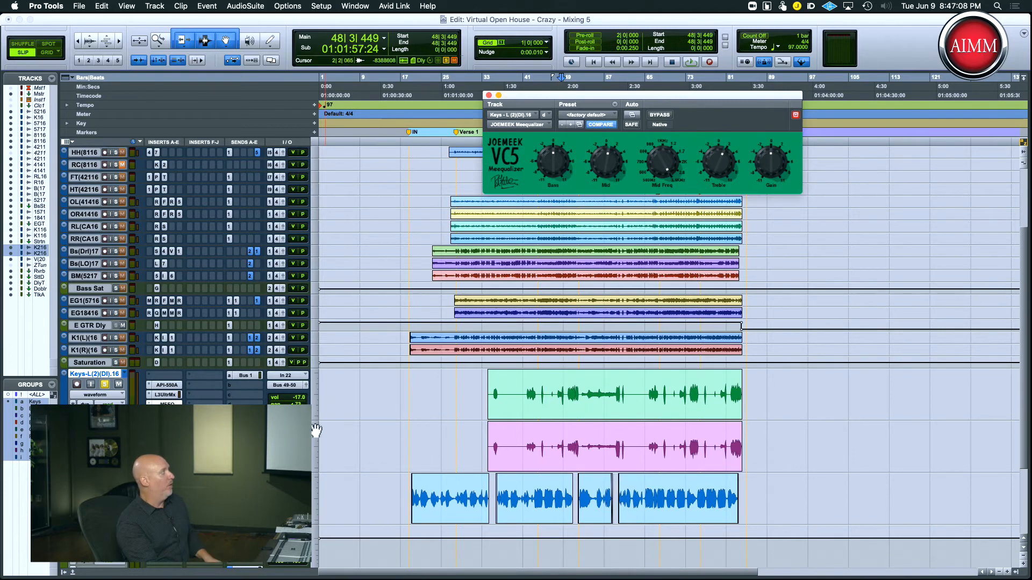
Step: Unsolo the Keys 2 pair, audition it in the mix from bar 48, and save the session
left_click(104, 384)
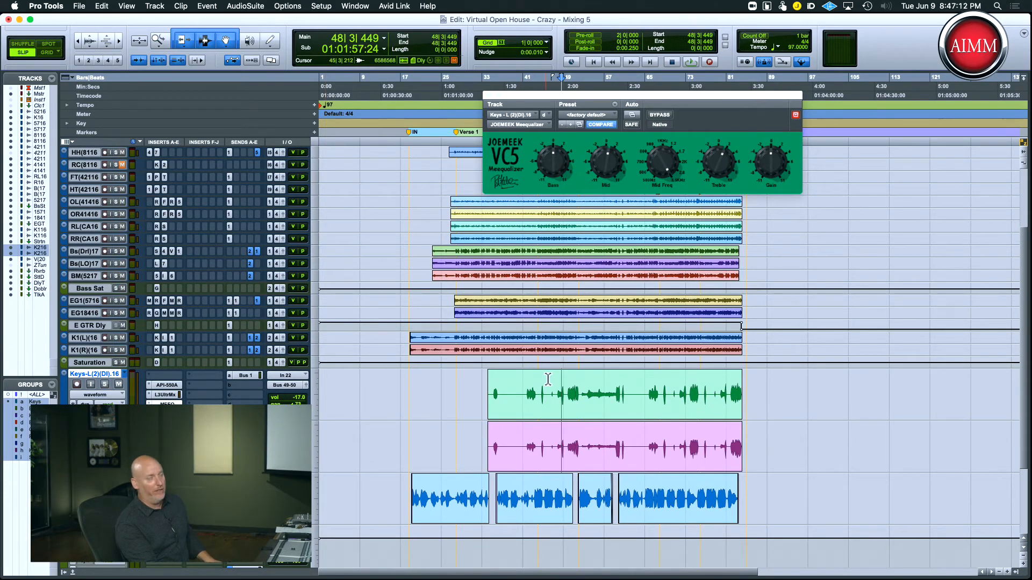
key("space")
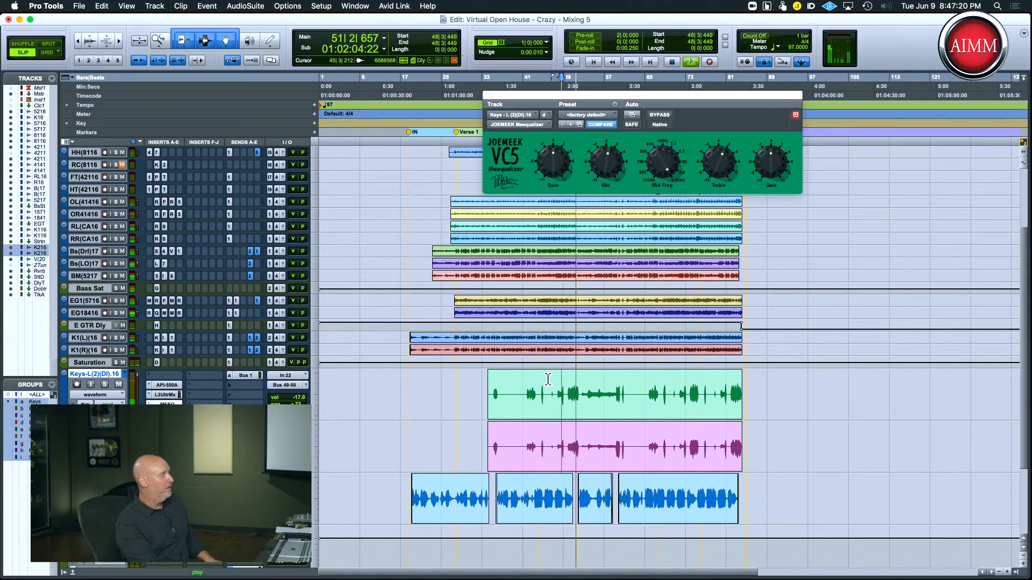
key("space")
key("super+s")
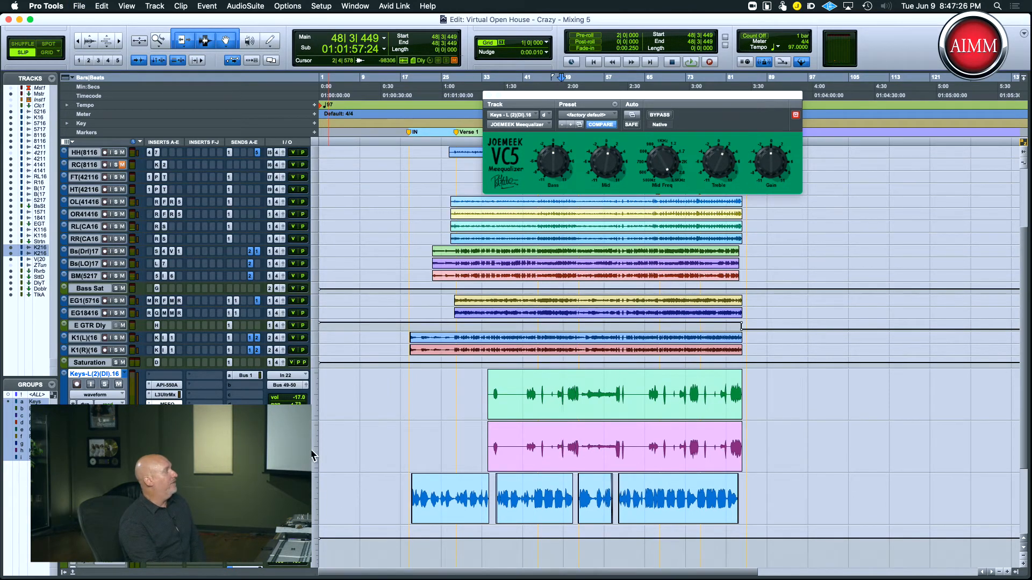
Step: Shrink the Keys 2 pair to mini height and enlarge the lead vocal track to large height
left_click(314, 415)
left_click(318, 402)
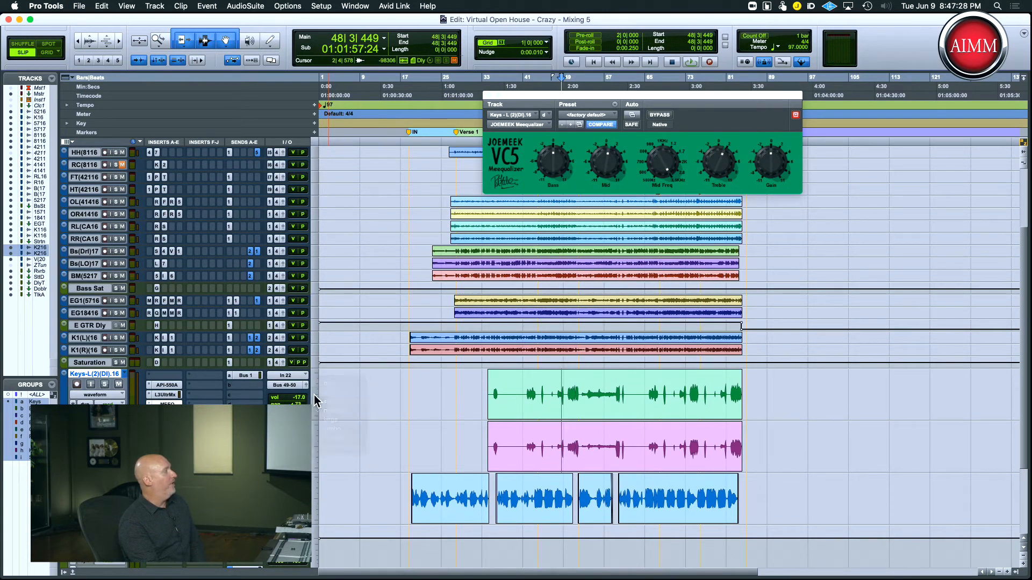
left_click(316, 419)
left_click(320, 423)
left_click(315, 425)
left_click(329, 434)
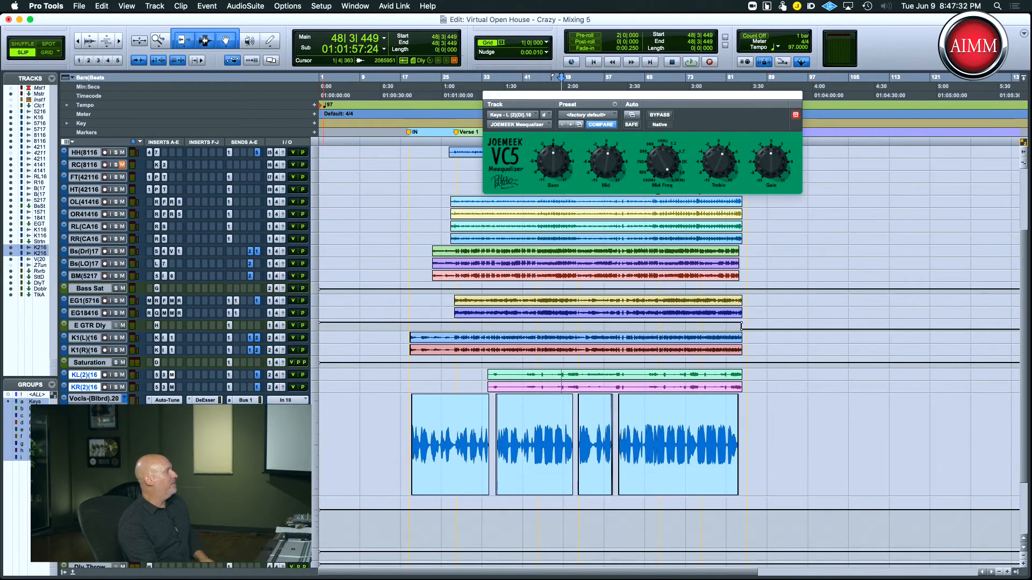
Step: Examine the Auto-Tune Realtime settings on the lead vocal track while playing the mix from bar 48
left_click(249, 401)
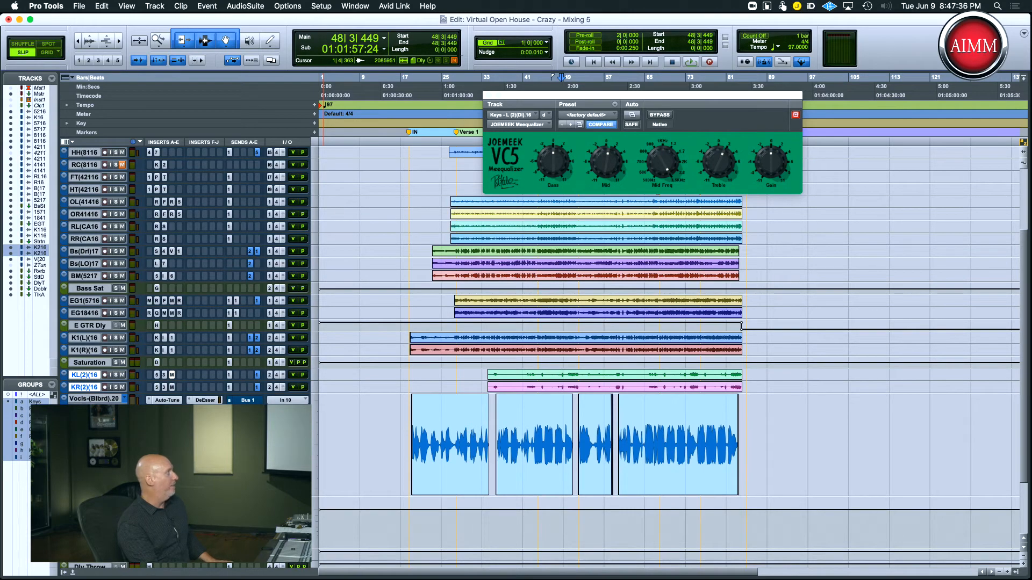
left_click(167, 400)
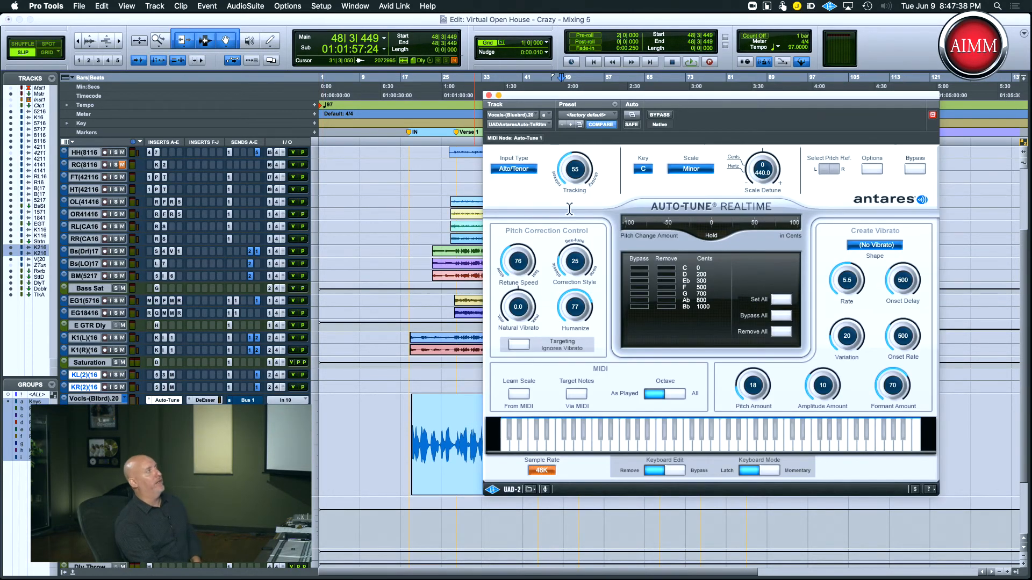
left_click_drag(645, 100, 563, 110)
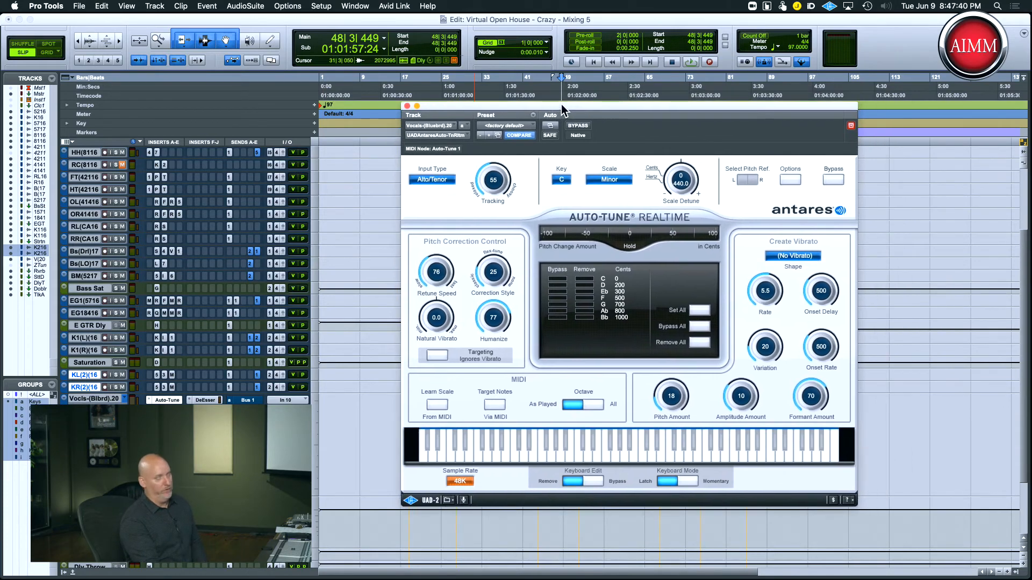
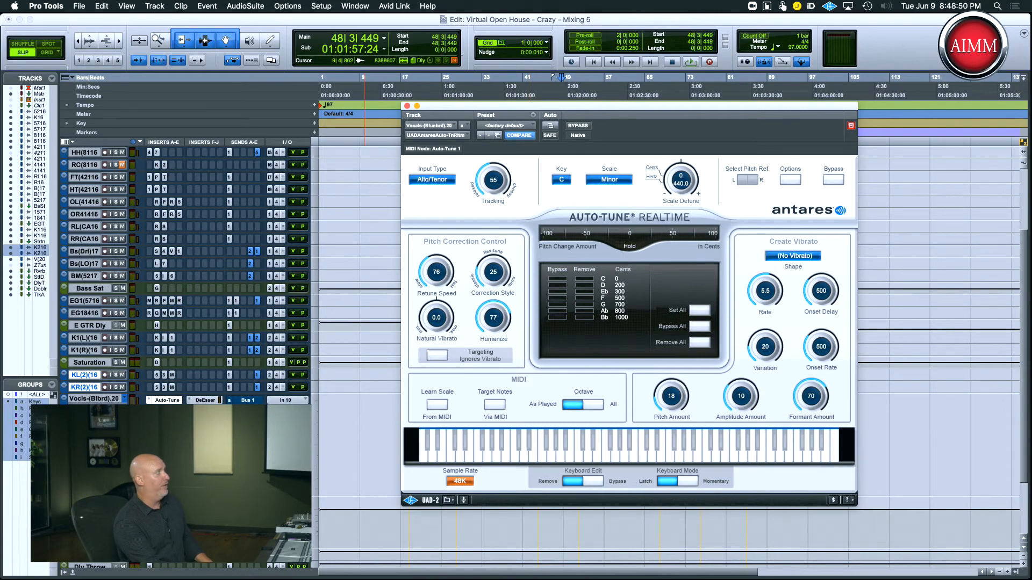
key("space")
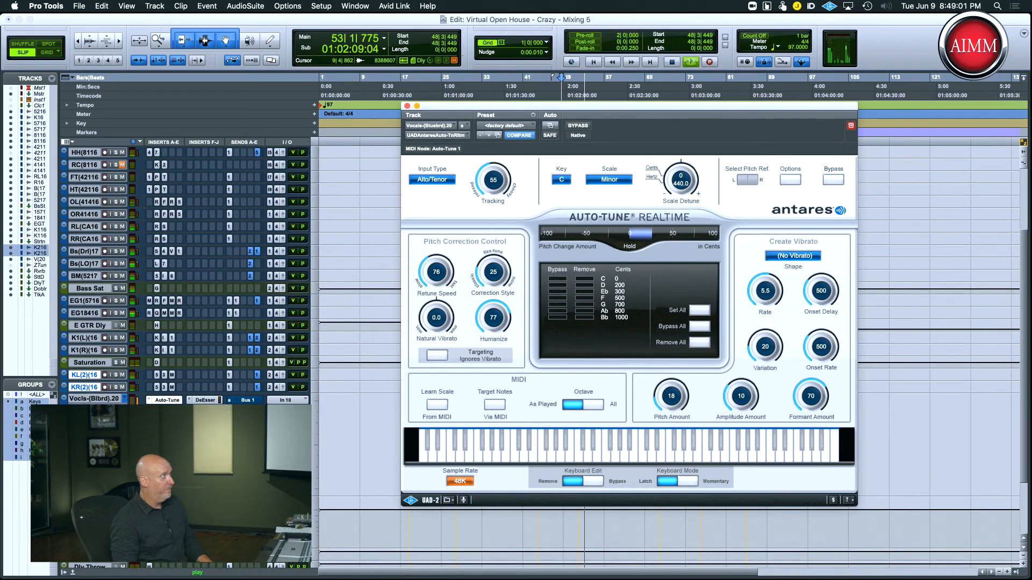
key("space")
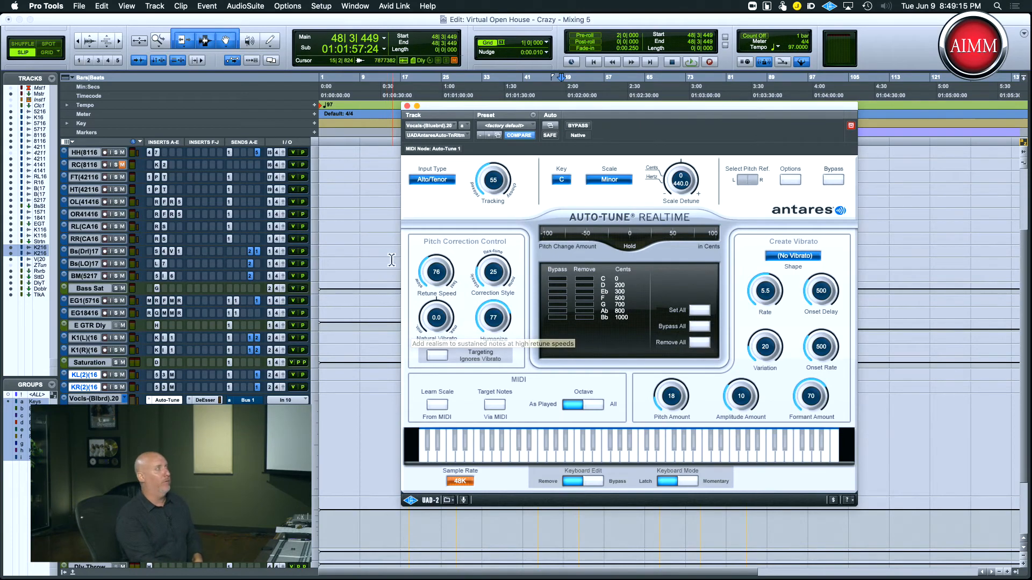
left_click(407, 106)
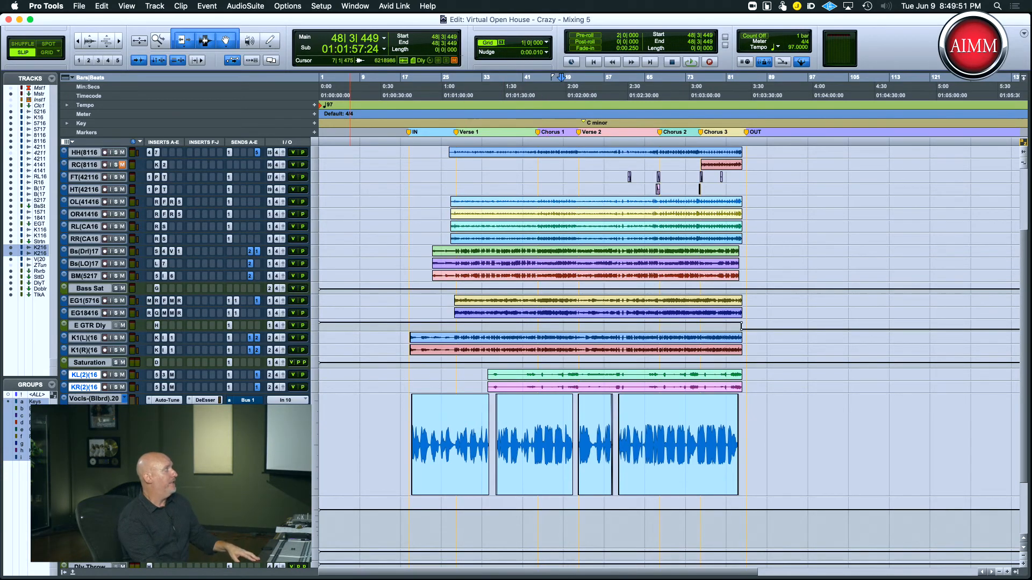
Step: Inspect the lead vocal's EQ3 1-Band high-pass filter and its Focusrite d2 4-Band EQ settings
left_click(167, 408)
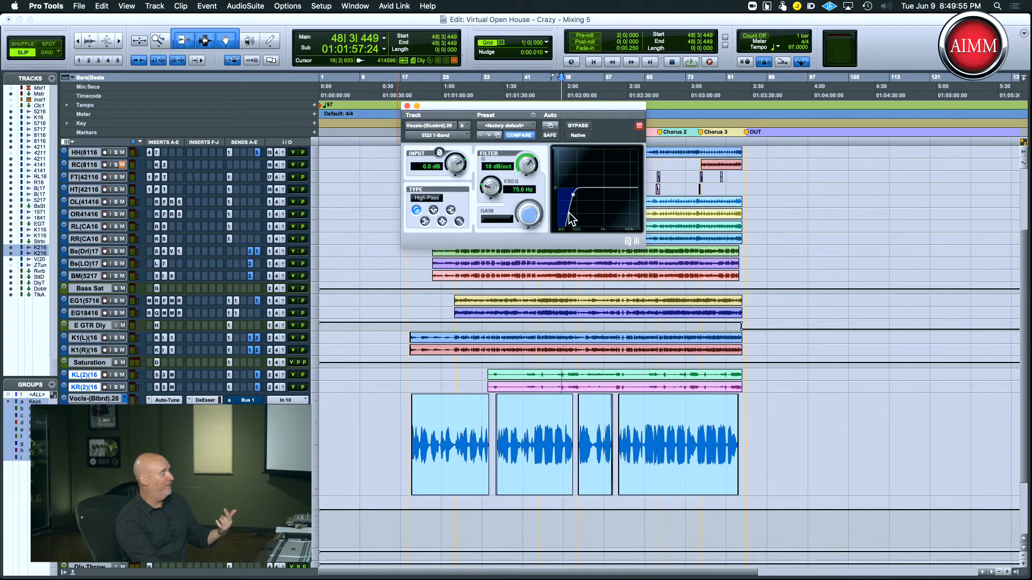
scroll(839, 312, "down", 5)
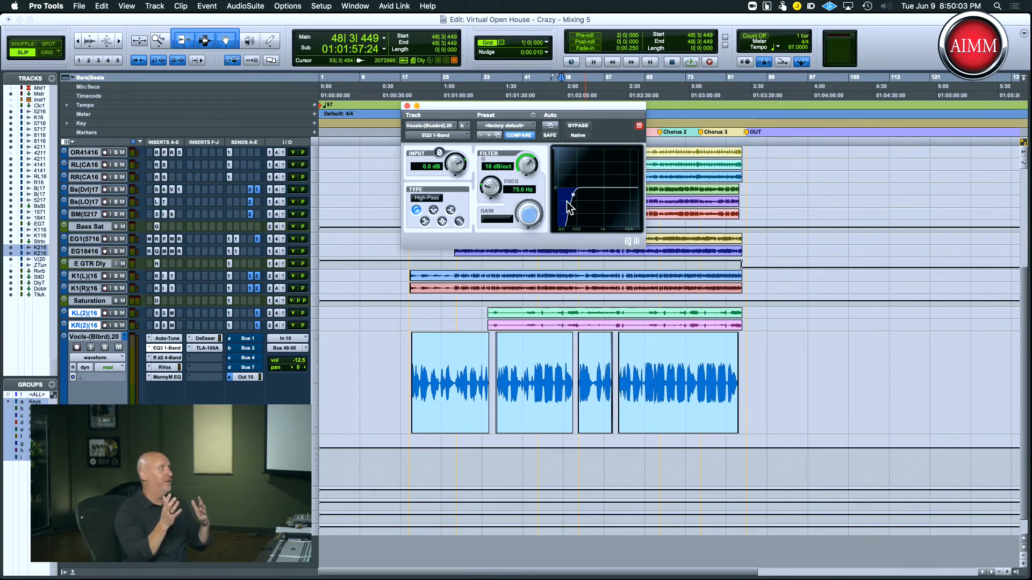
left_click(407, 106)
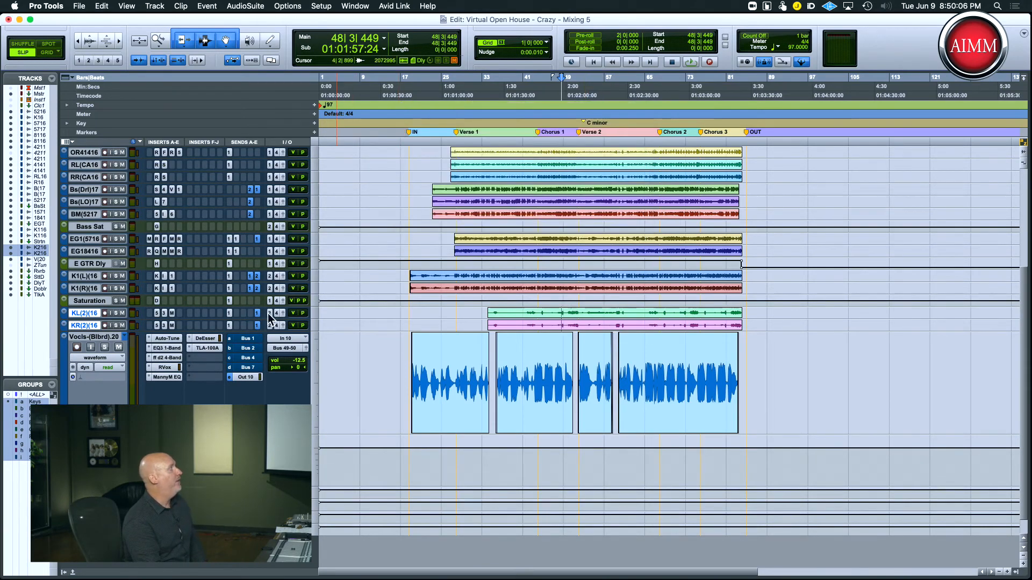
left_click(168, 358)
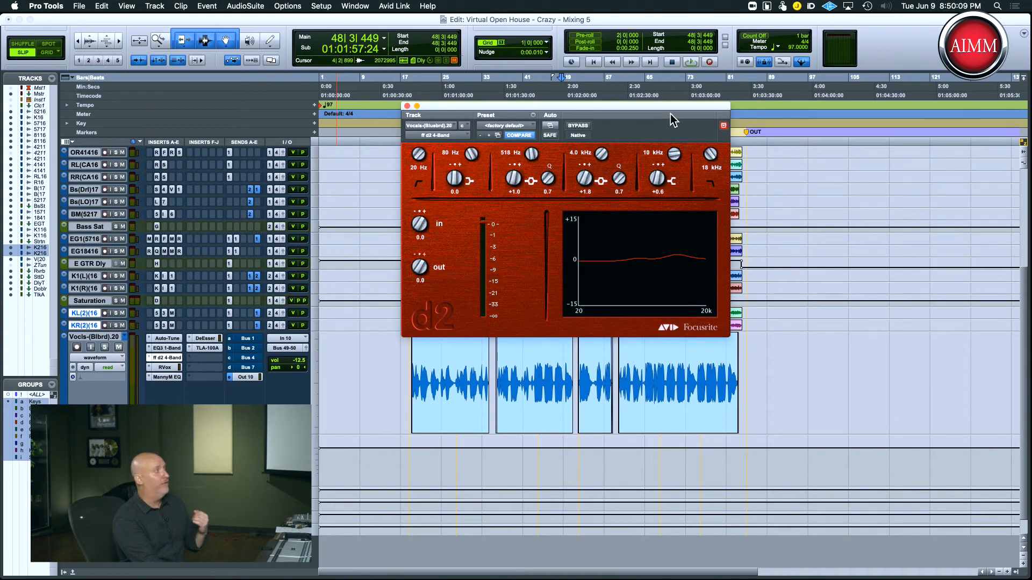
scroll(825, 337, "down", 2)
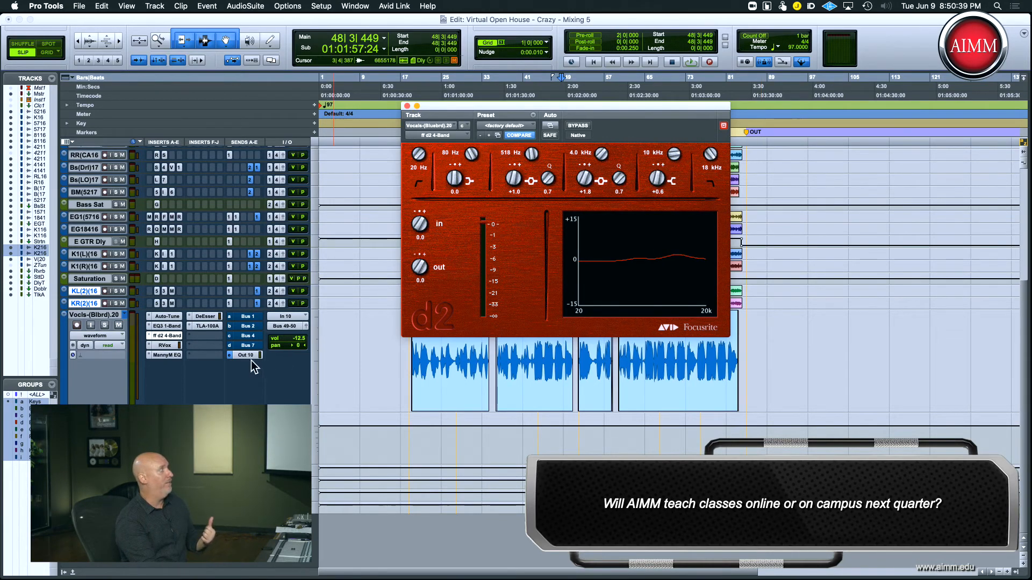
Step: Bypass RVox on the lead vocal, solo the track and select its second clip, starting at bar 35
left_click(168, 345)
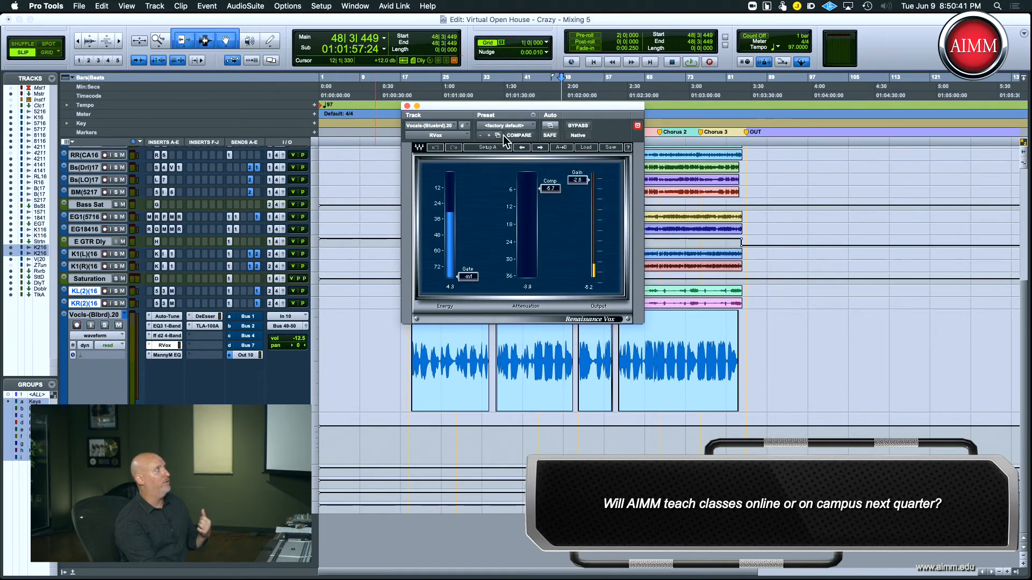
left_click_drag(537, 106, 733, 110)
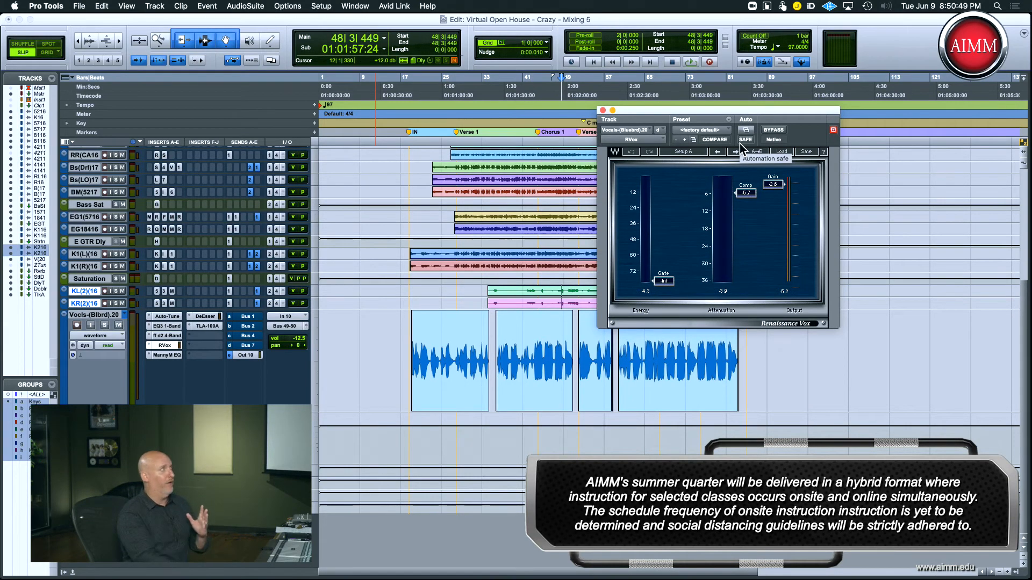
left_click(774, 128)
left_click(105, 326)
double_click(530, 329)
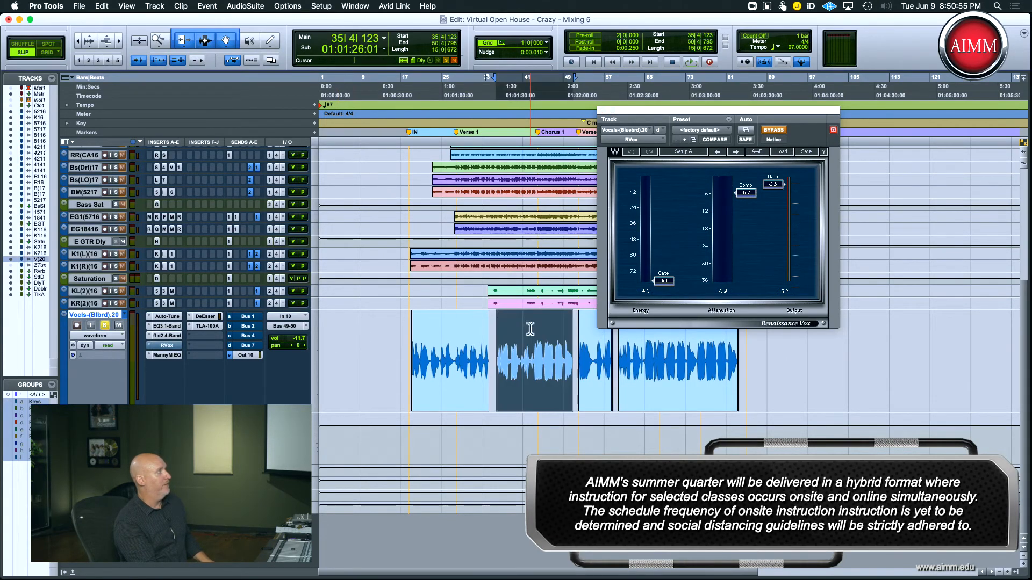
Step: Play the soloed vocal clip while comparing RVox bypassed and active, leaving it active
key("space")
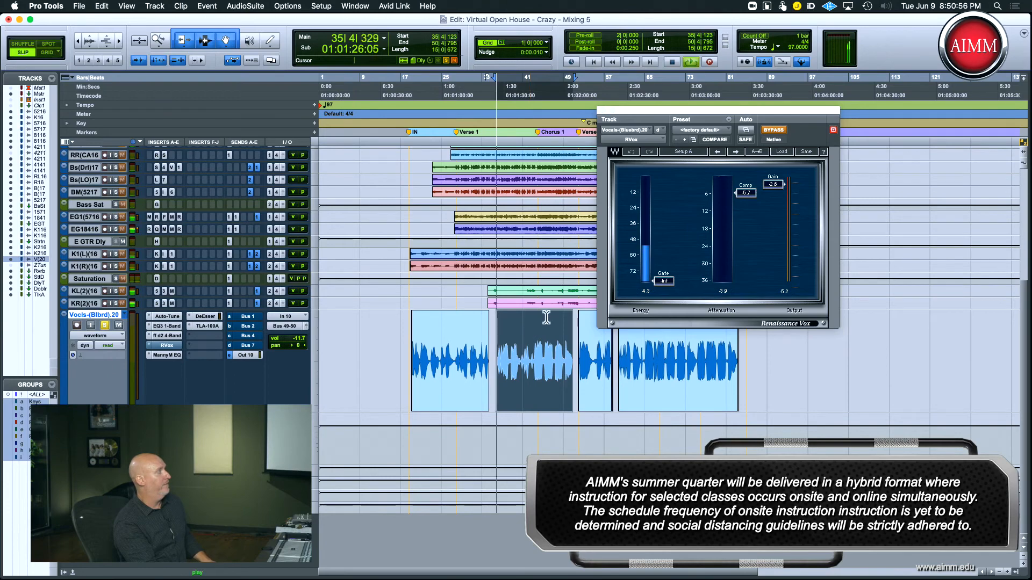
left_click(778, 131)
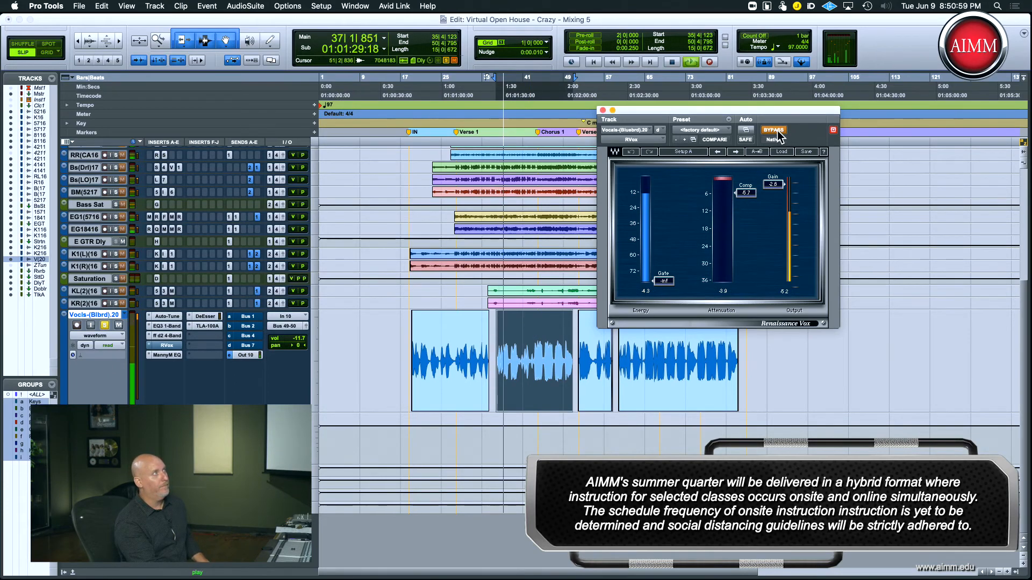
left_click(777, 131)
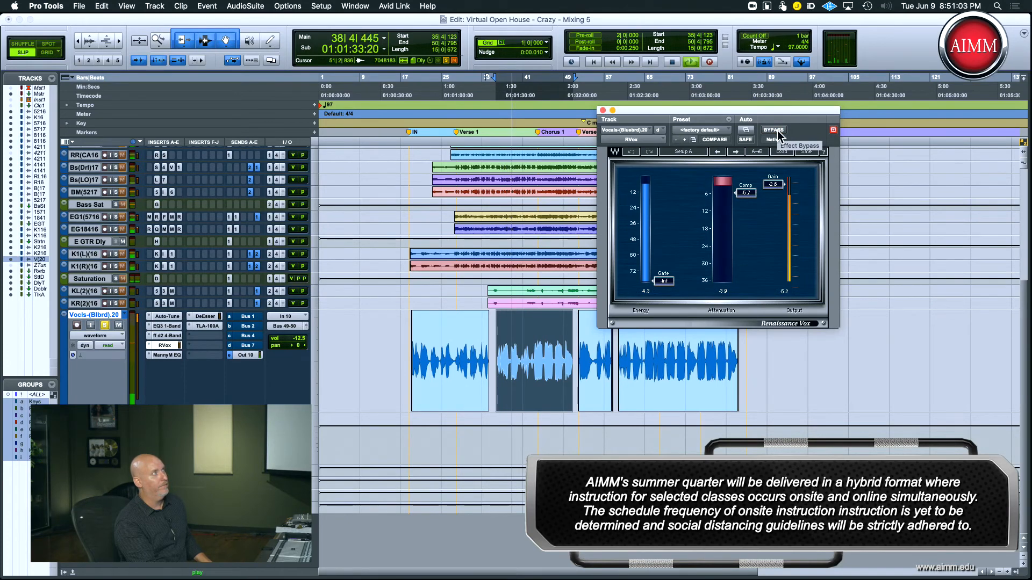
left_click(778, 131)
left_click(779, 132)
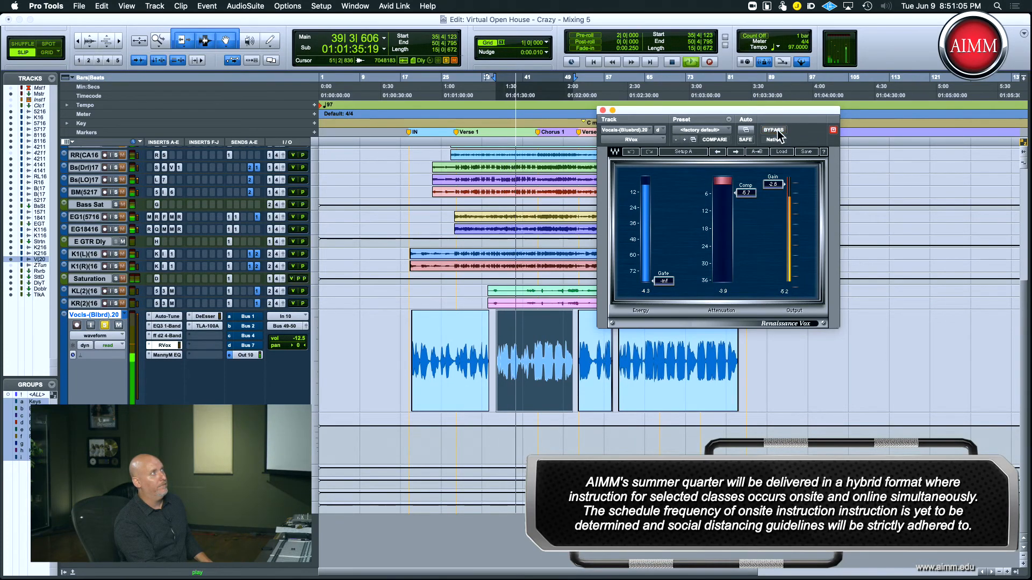
key("space")
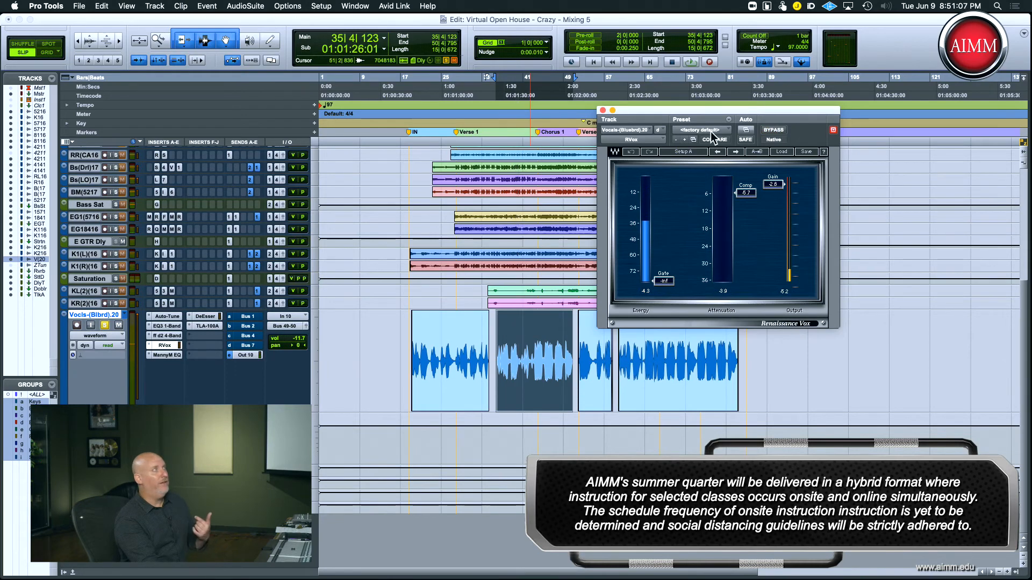
left_click(602, 110)
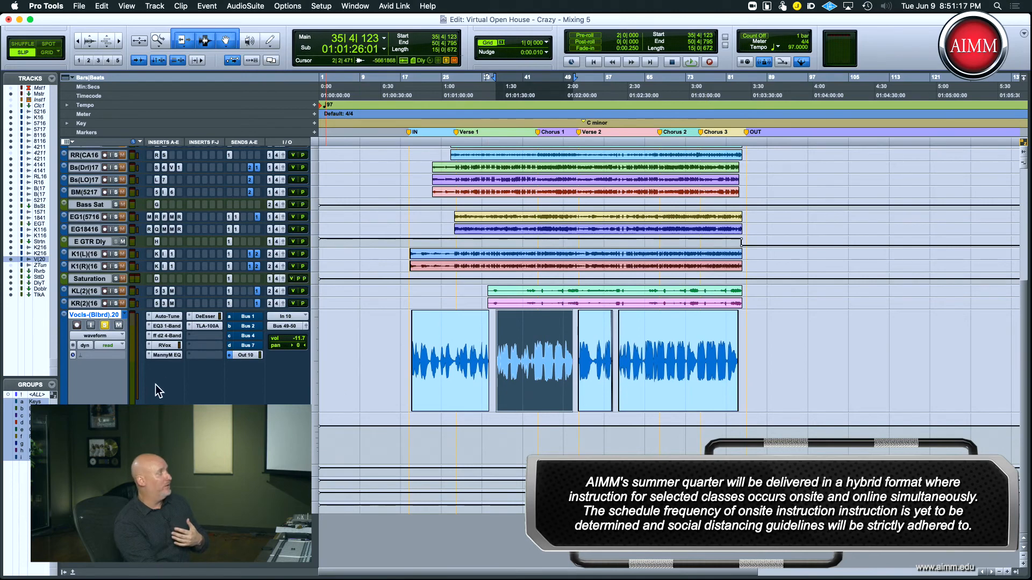
Step: Inspect the lead vocal's MannyM EQ, and watch its DeEsser attenuate during playback of the selected clip
left_click(165, 356)
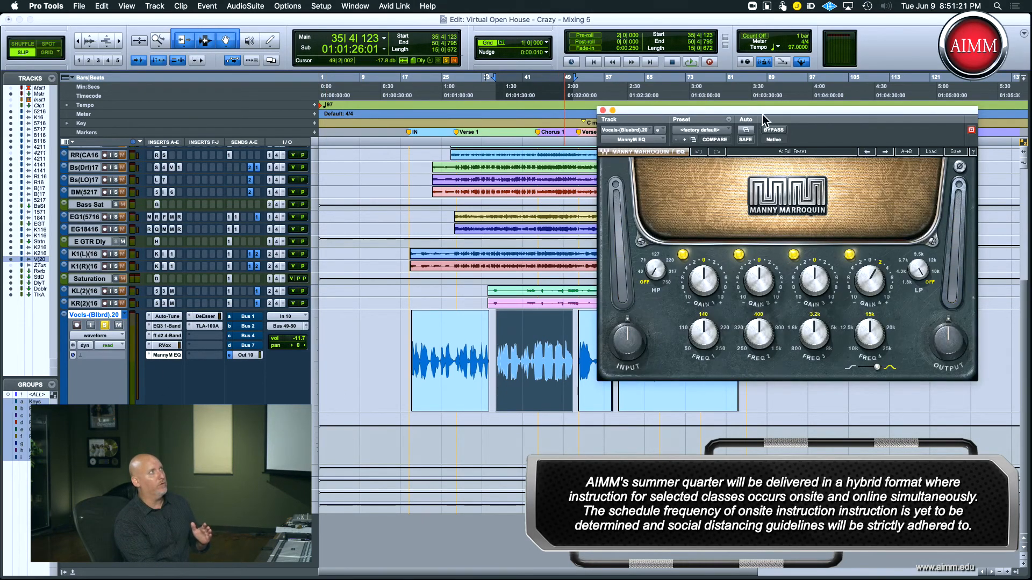
left_click_drag(762, 113, 721, 117)
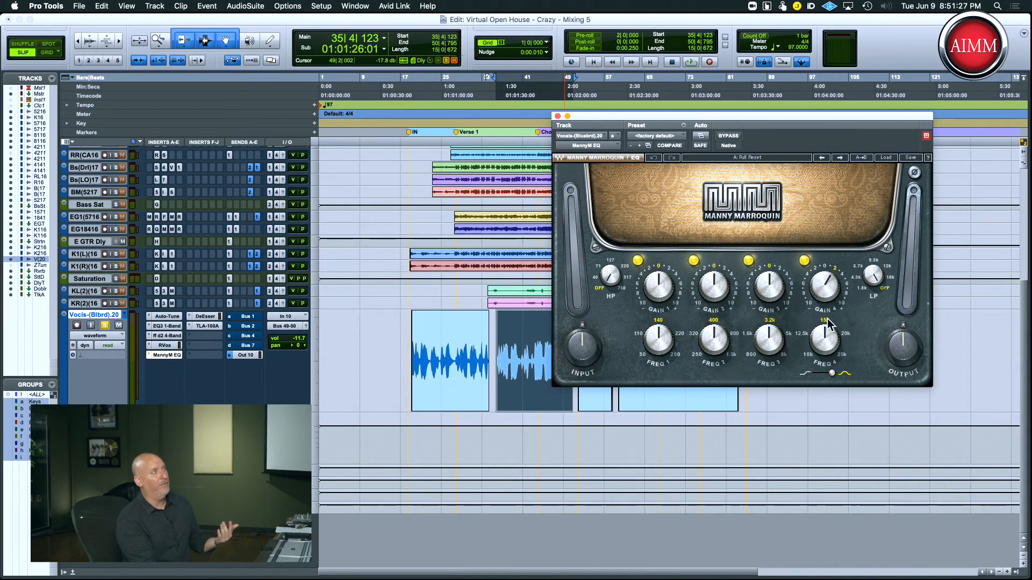
mouse_move(830, 290)
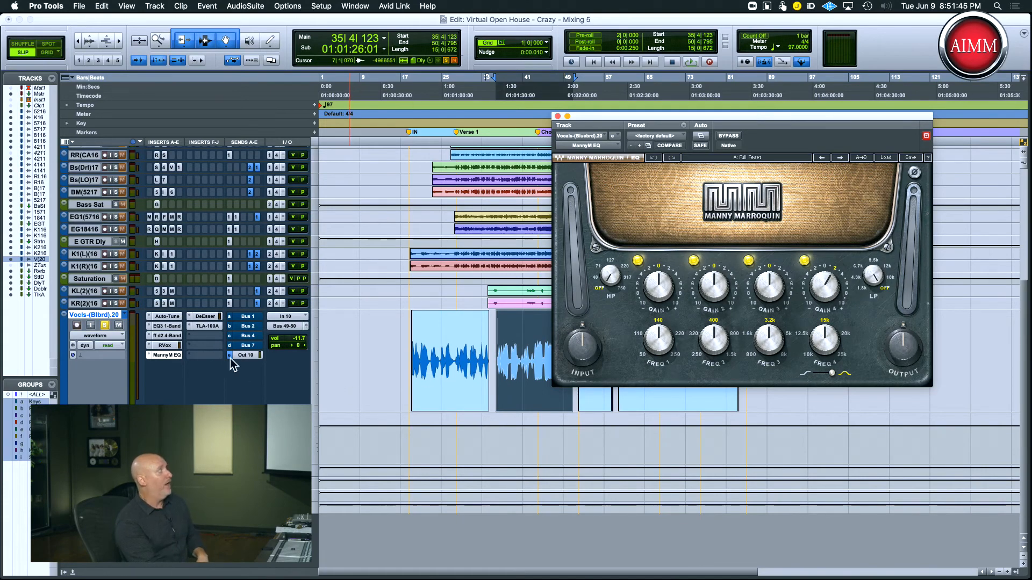
left_click(204, 317)
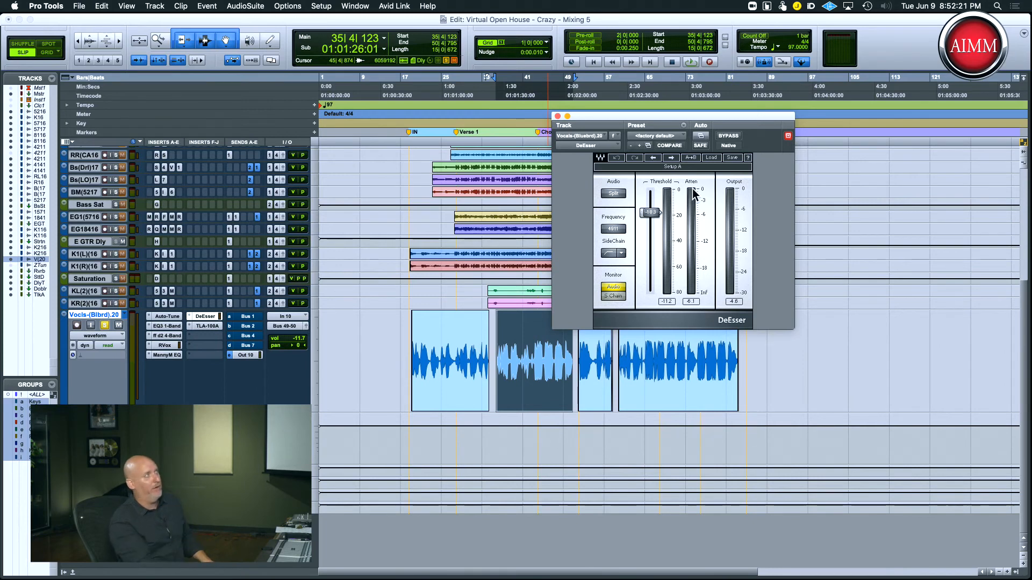
key("space")
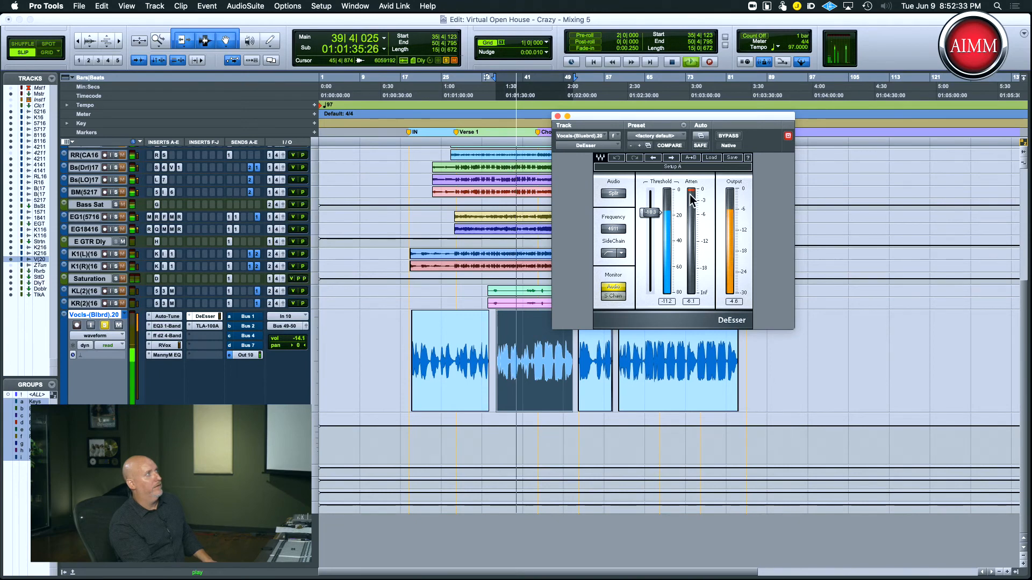
key("space")
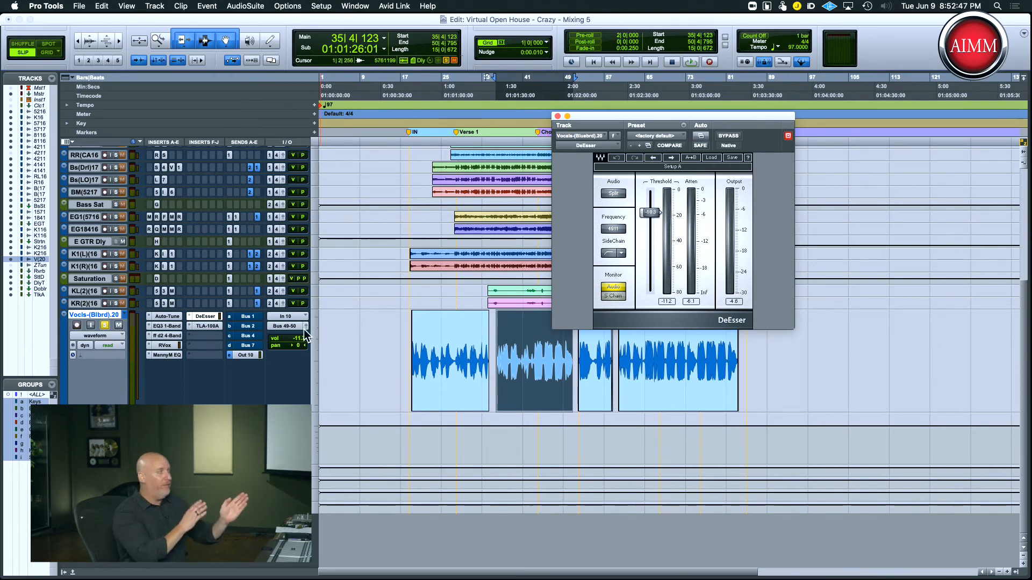
Step: Examine the TLA-100A leveling amplifier on the lead vocal while playing the selected clip
left_click(201, 327)
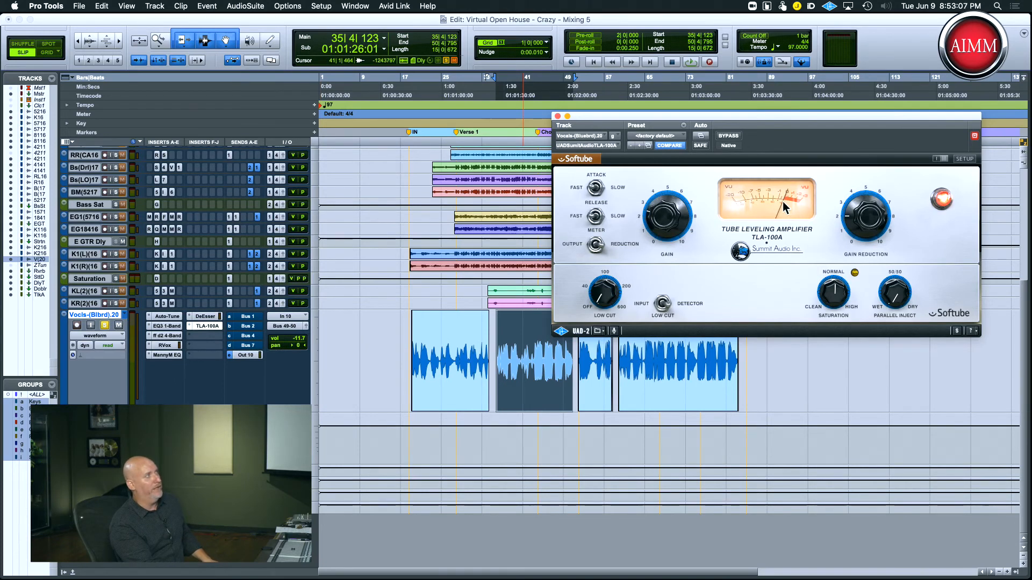
key("space")
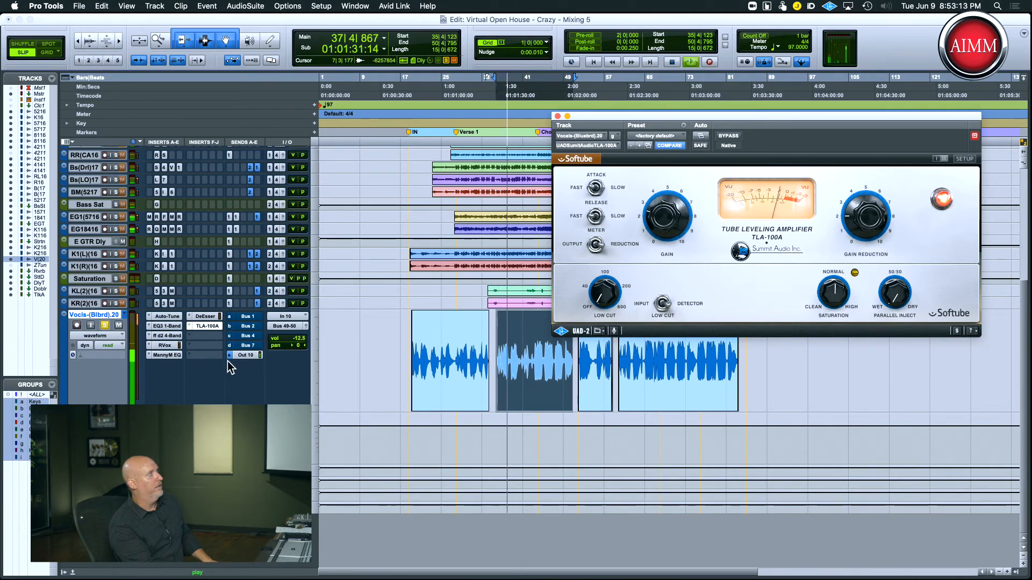
key("space")
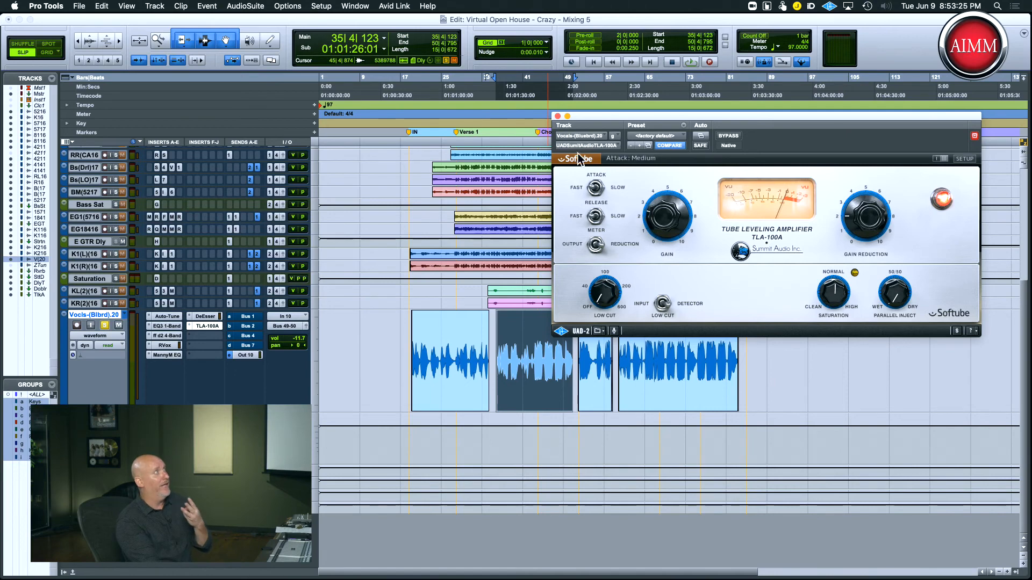
left_click(557, 117)
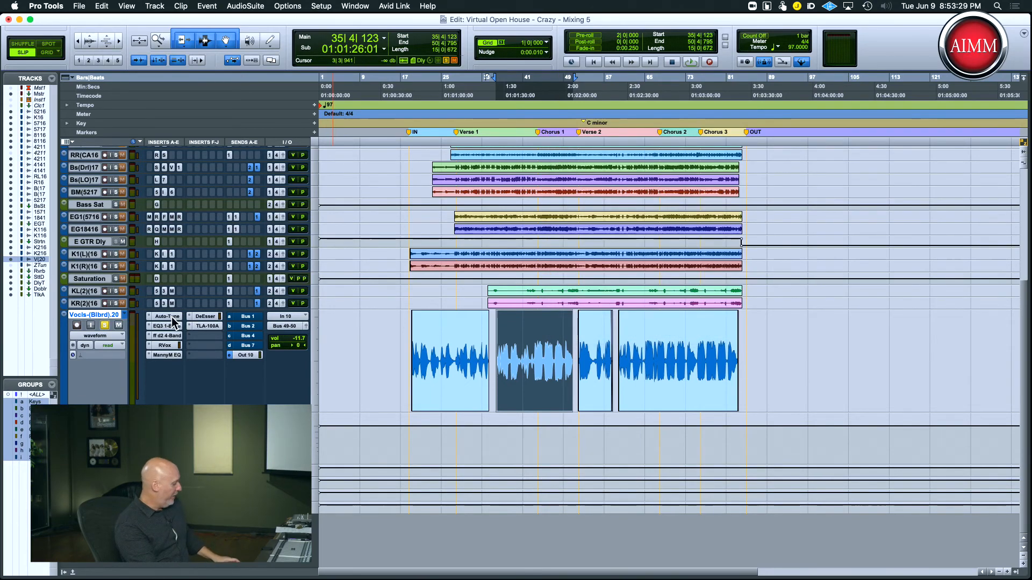
Step: Audition the fully processed, soloed lead vocal clip and shrink the vocal track to mini height
key("space")
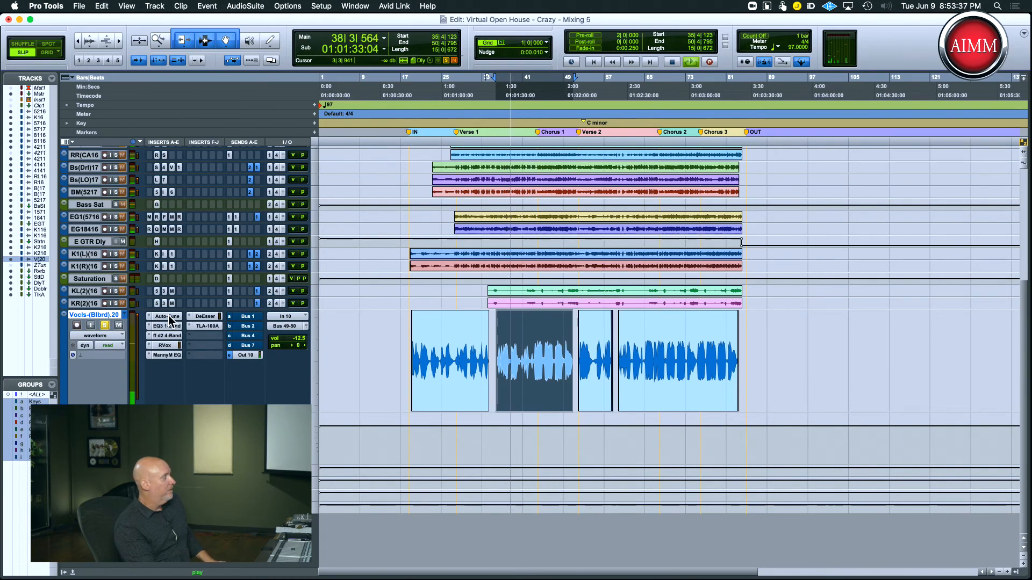
key("space")
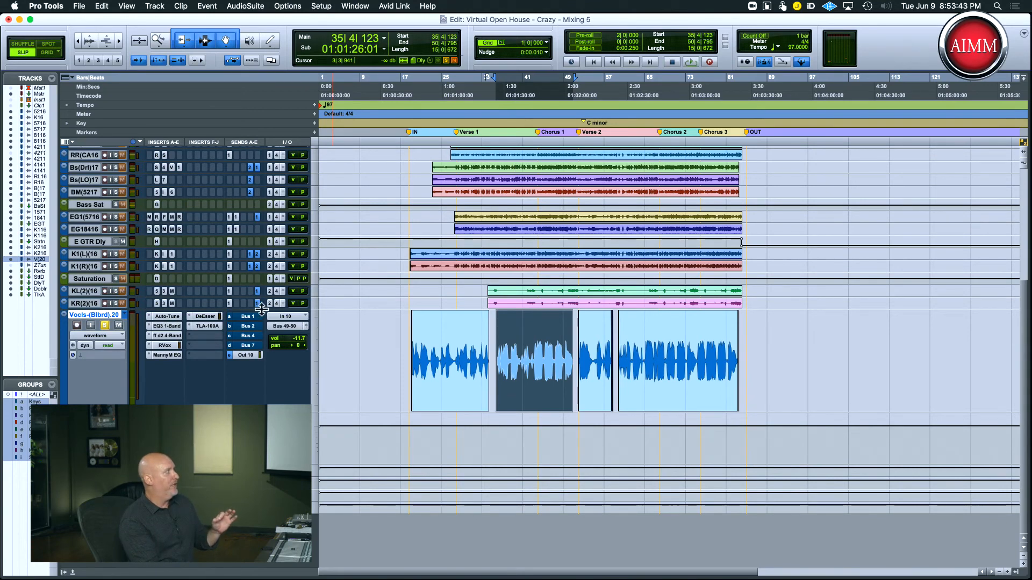
left_click(314, 378)
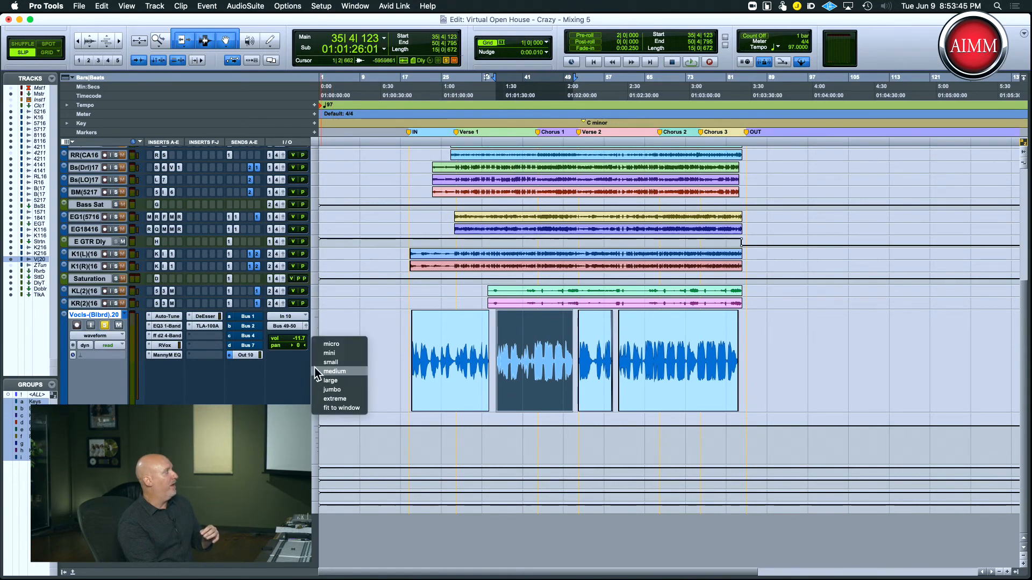
left_click(316, 354)
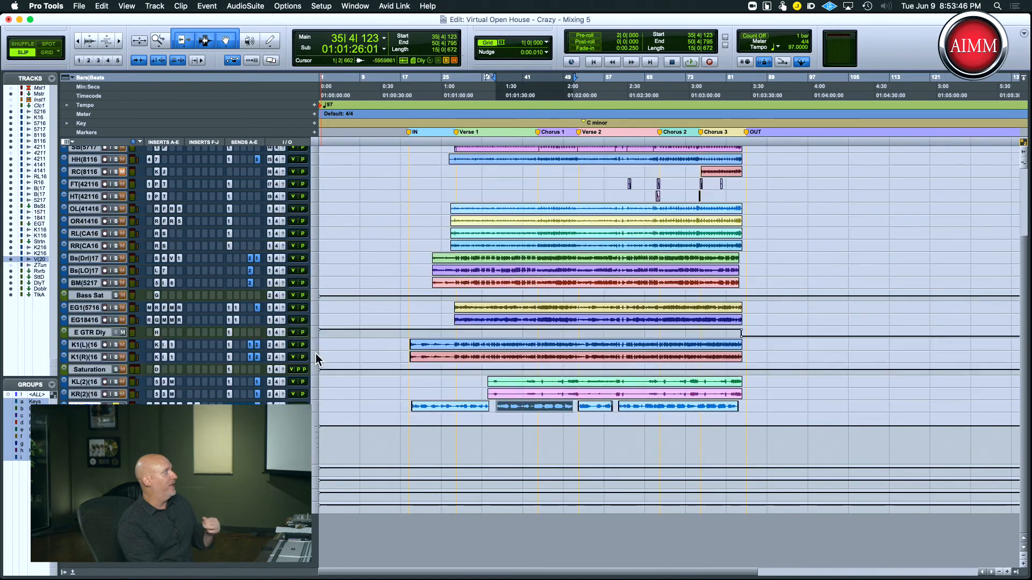
Step: Enlarge the lead vocal track to medium height and open the fader of its Bus 1 send
left_click(315, 407)
left_click(333, 443)
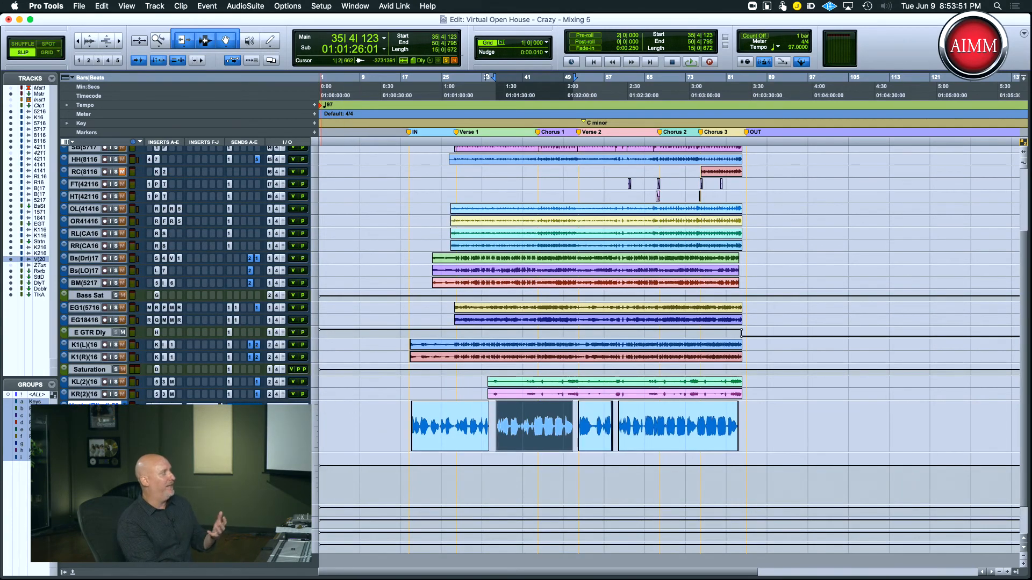
left_click(245, 407)
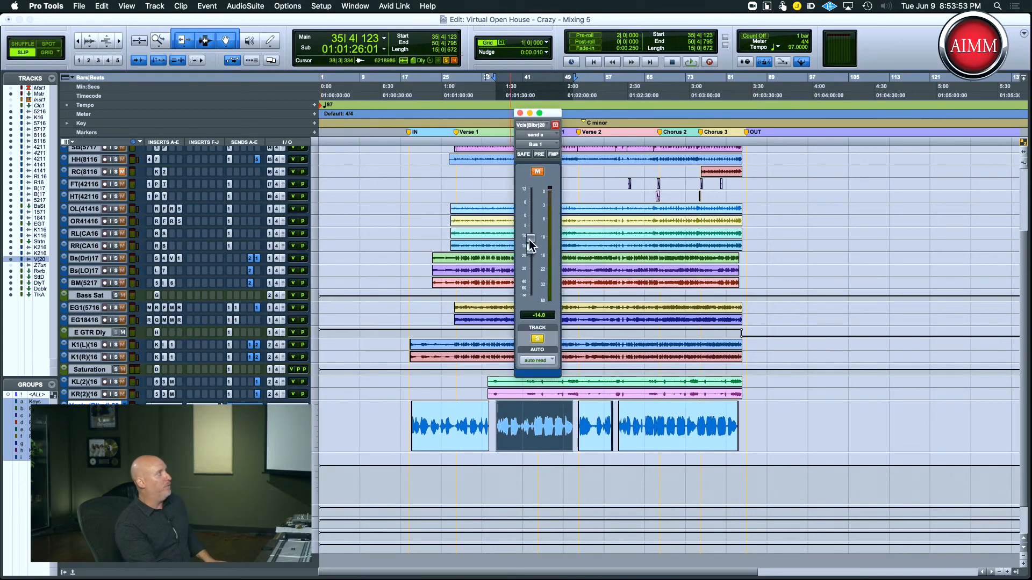
Step: Play the soloed vocal clip while muting and unmuting the Bus 1 send, leaving the send unmuted
key("space")
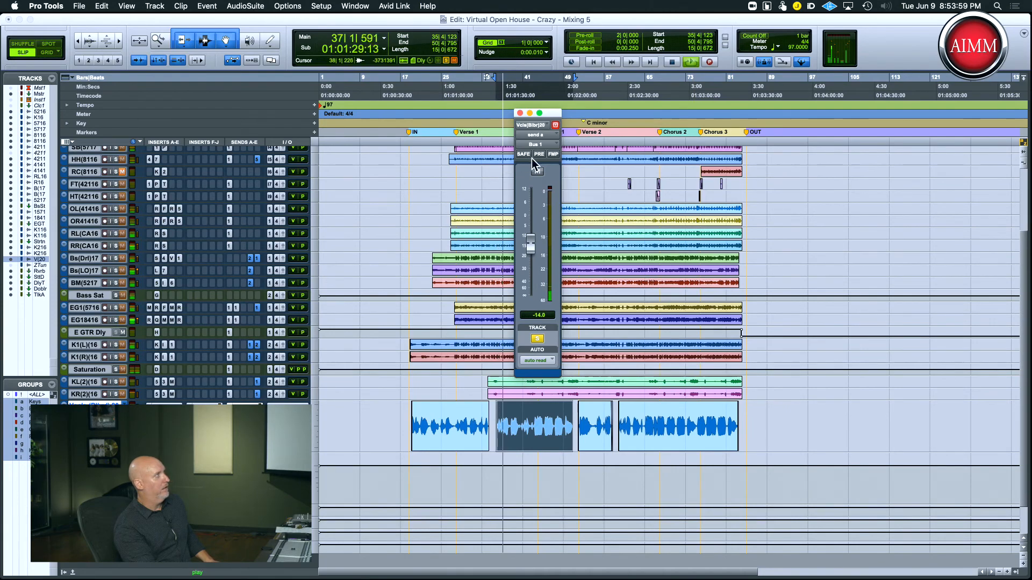
left_click(537, 172)
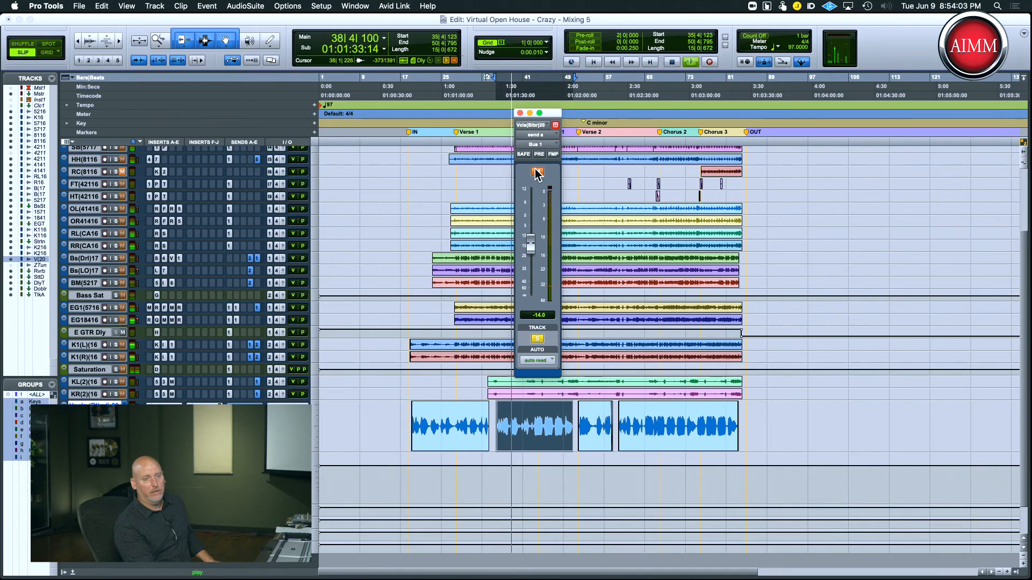
left_click(537, 172)
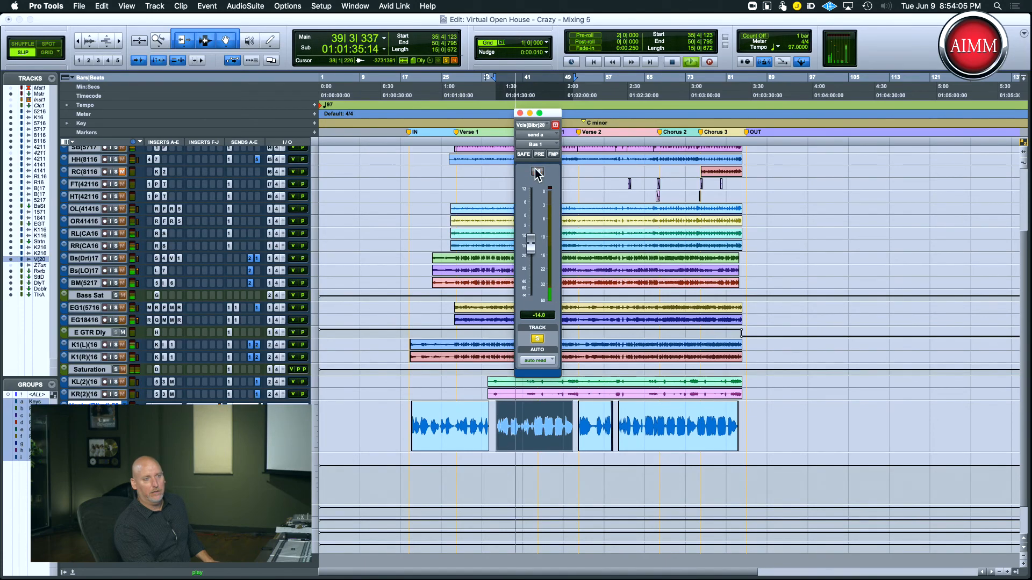
key("space")
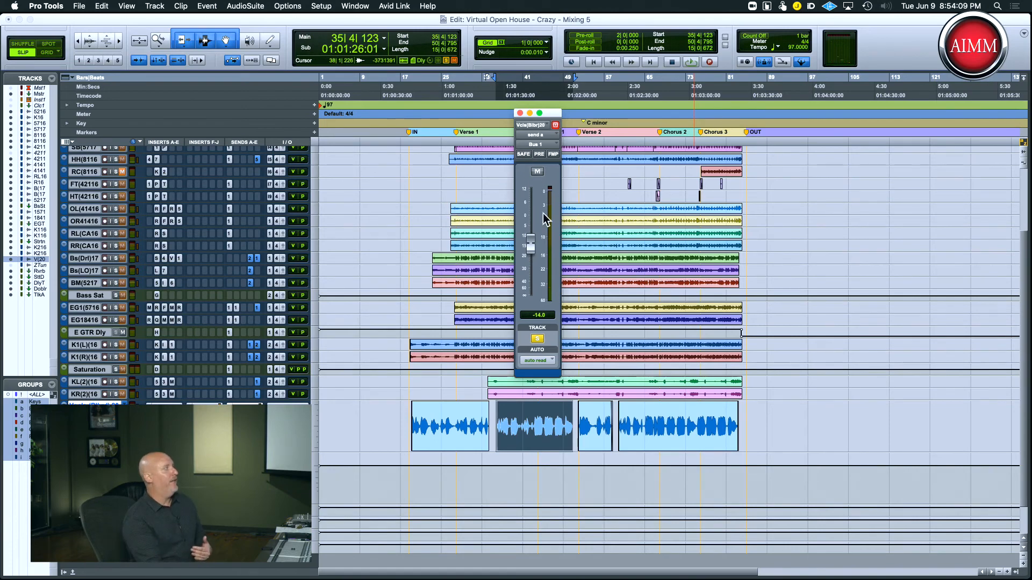
Step: Unsolo the lead vocal and play the selected passage in the full mix
left_click(537, 339)
key("space")
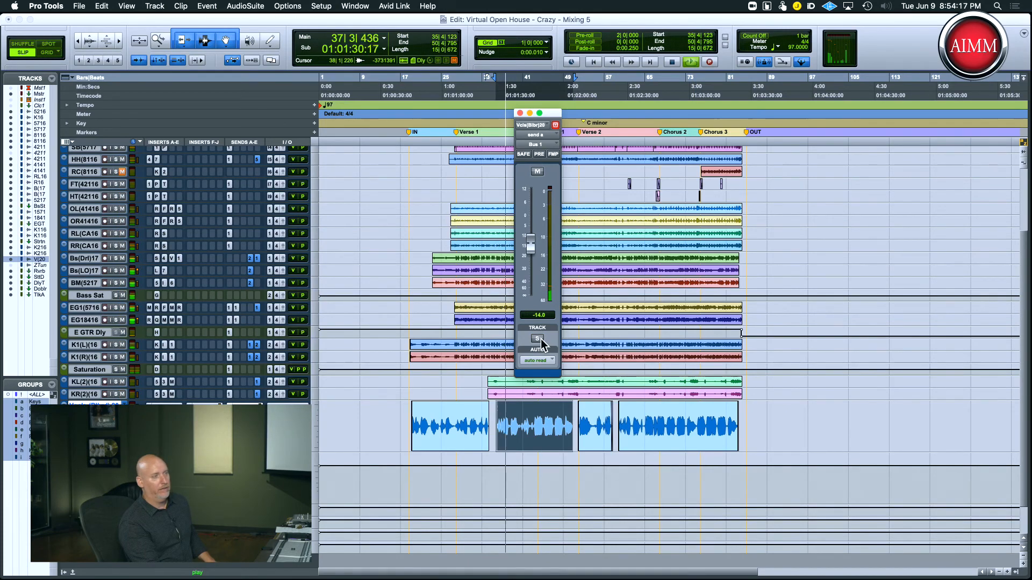
key("space")
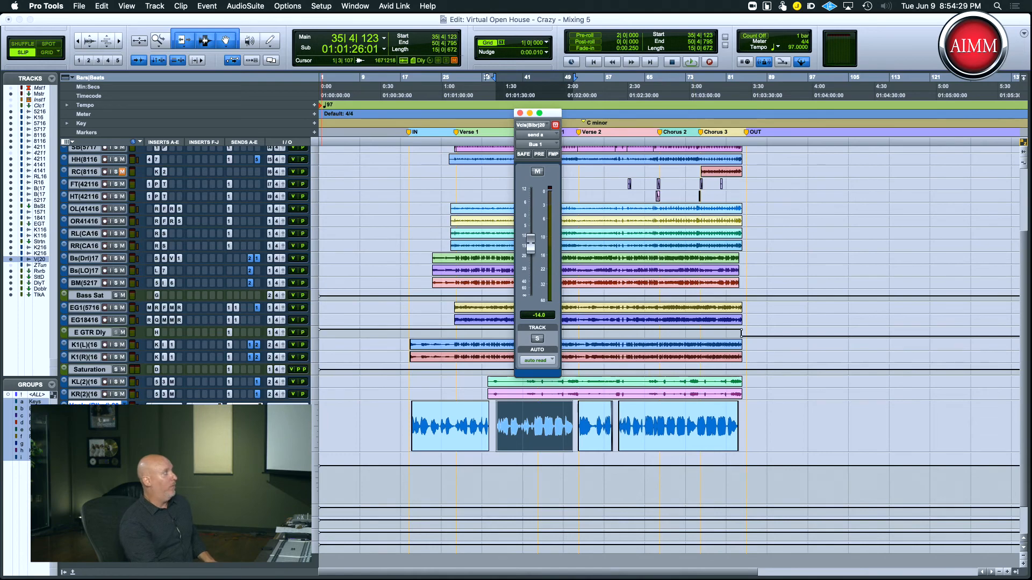
Step: Open the lead vocal's Bus 2 send and enlarge the Static Delay track to medium height
left_click(243, 416)
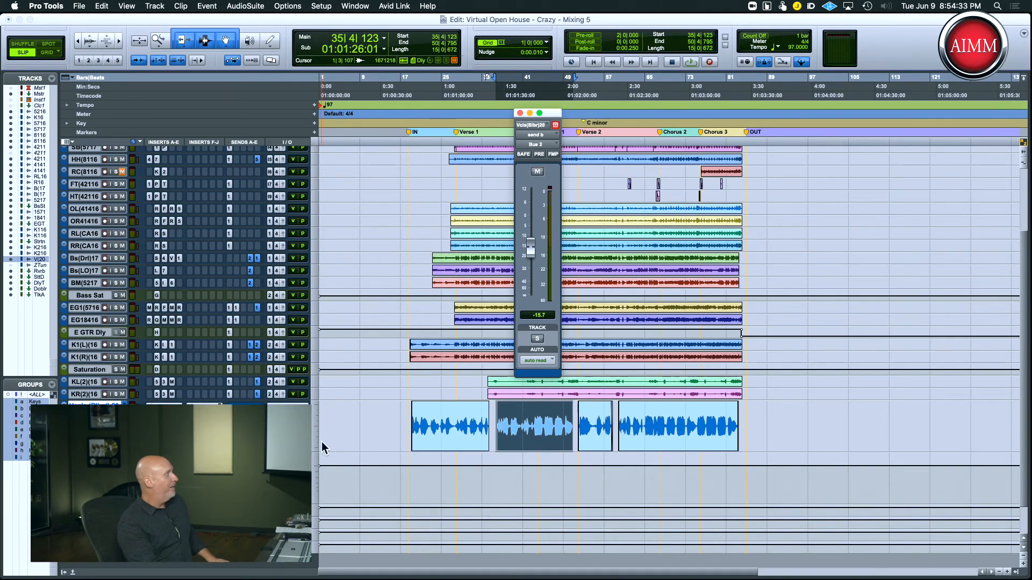
left_click(315, 514)
left_click(318, 535)
scroll(553, 389, "down", 3)
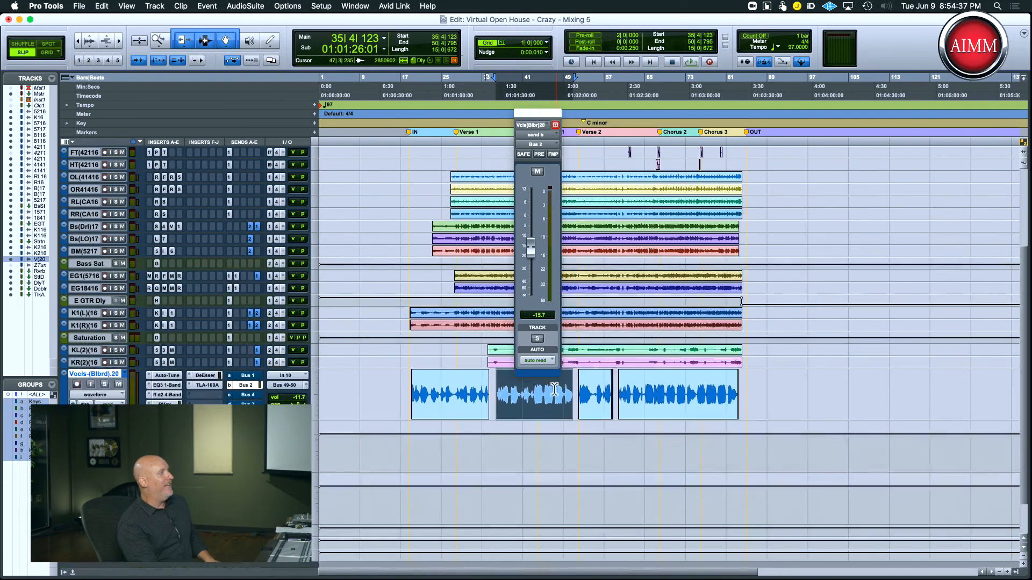
scroll(553, 390, "down", 1)
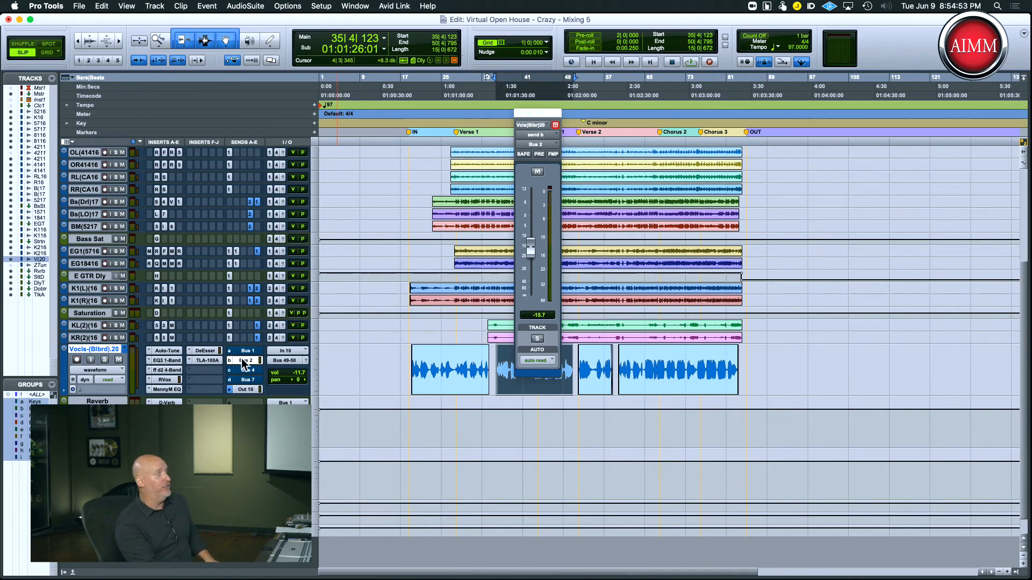
Step: Play the selected passage in the full mix, solo the lead vocal, and audition it repeatedly with its effect sends
key("space")
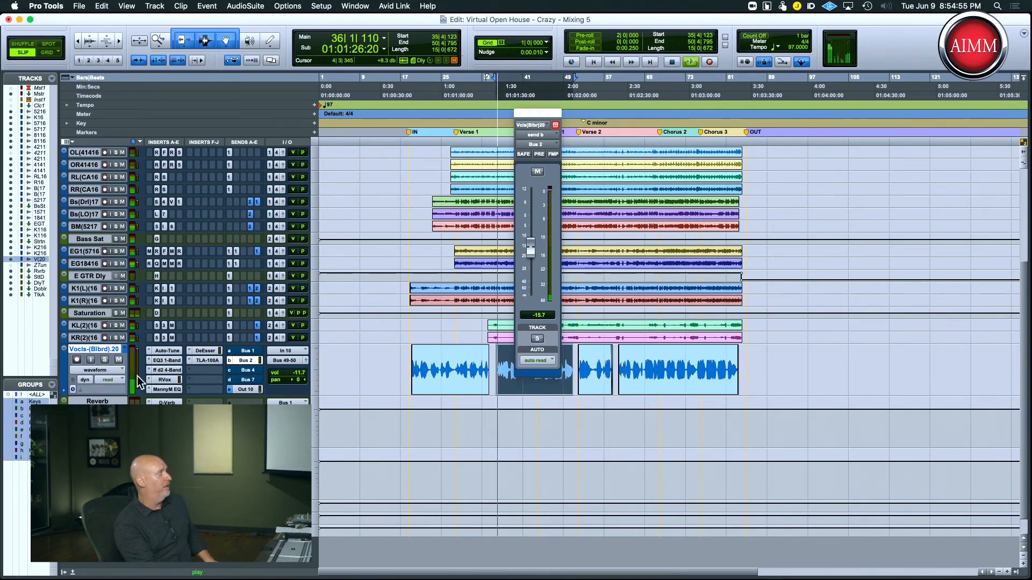
left_click(104, 360)
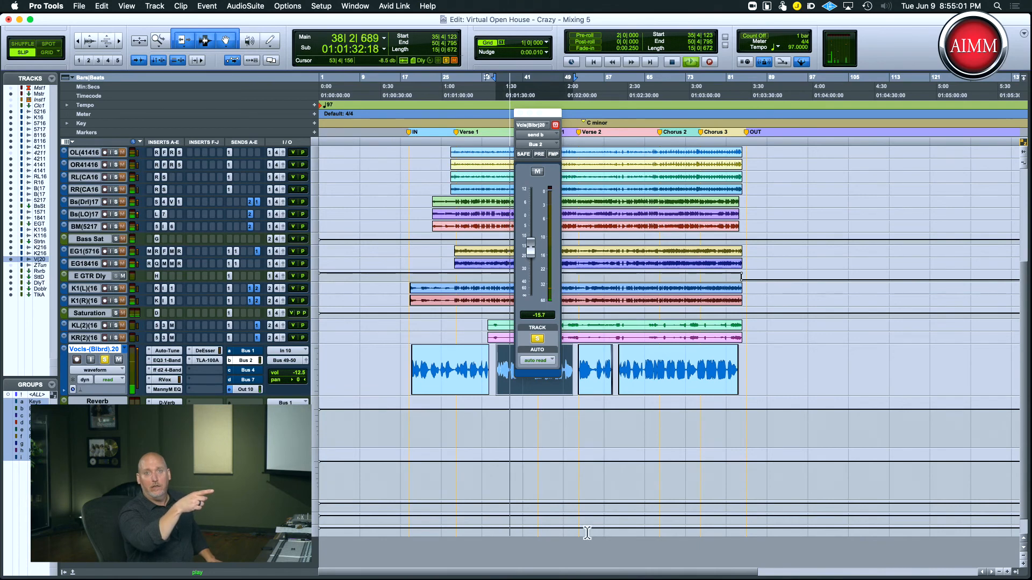
key("space")
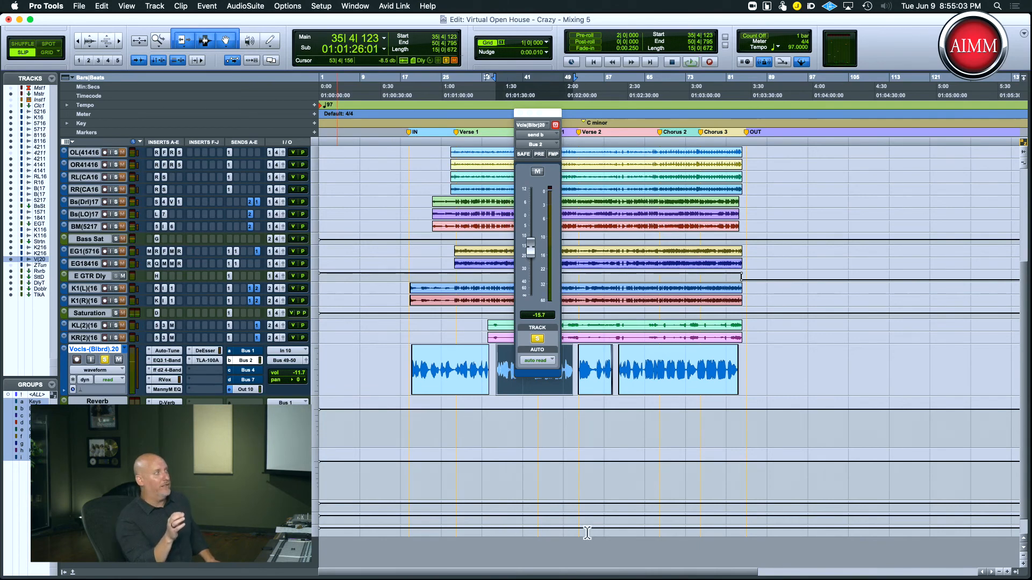
key("space")
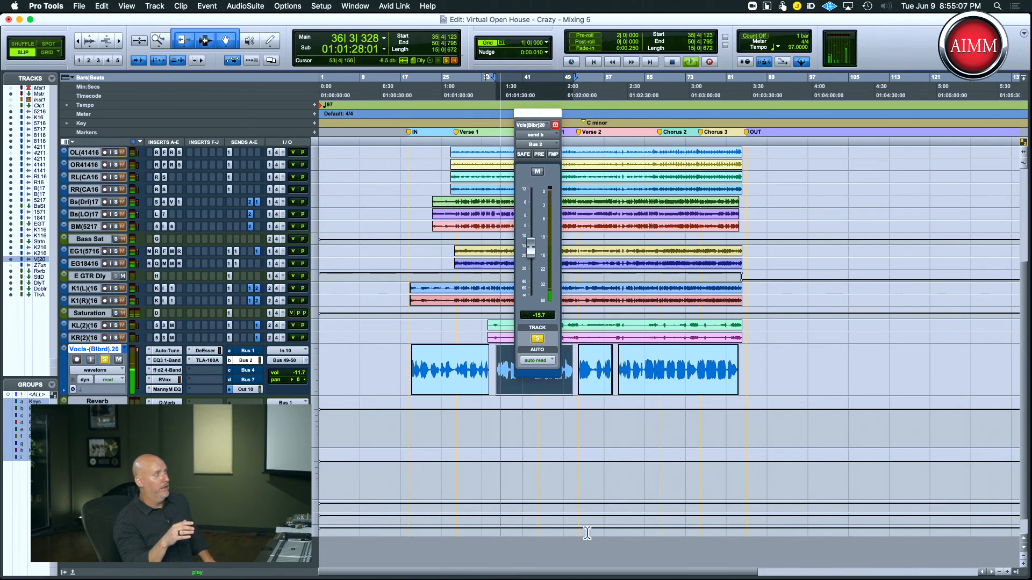
key("space")
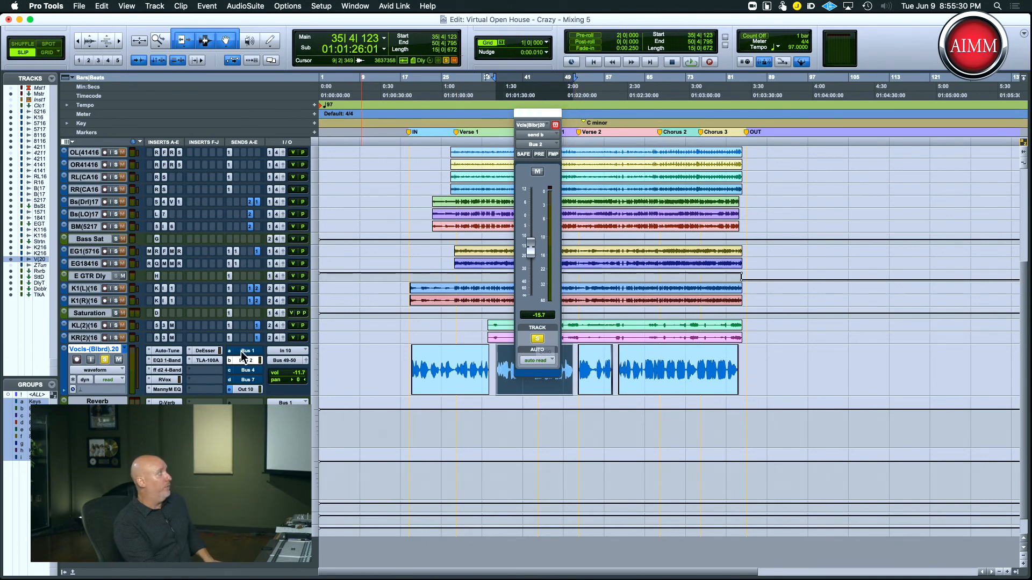
key("space")
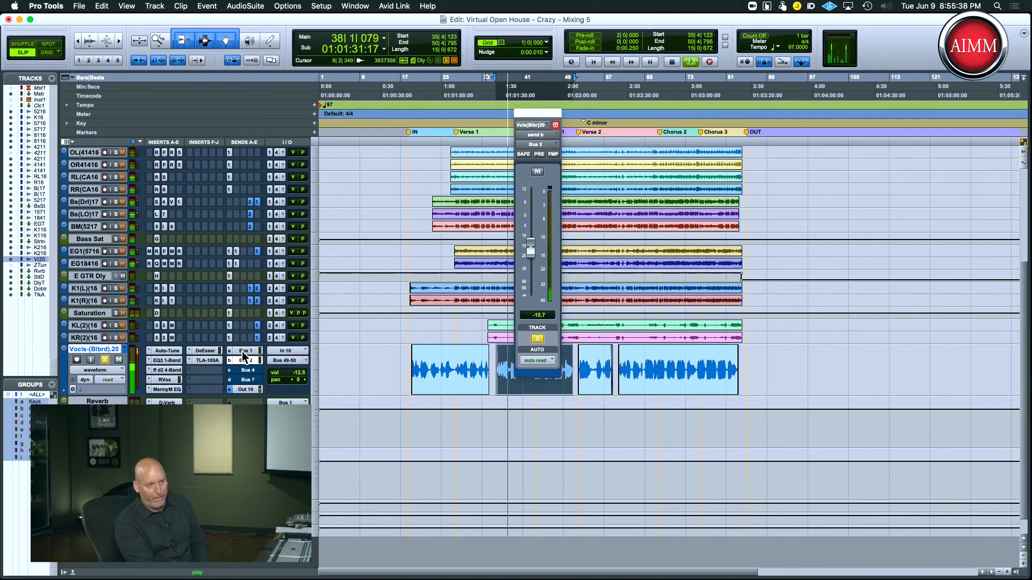
key("space")
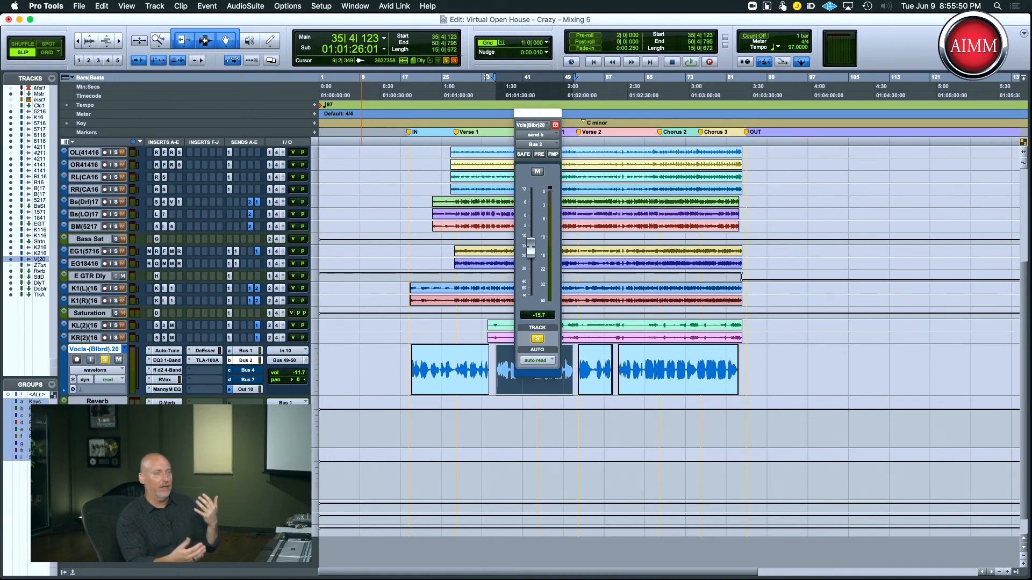
Step: Enlarge the Dly Throw track below Static Delay to medium height
scroll(353, 399, "down", 2)
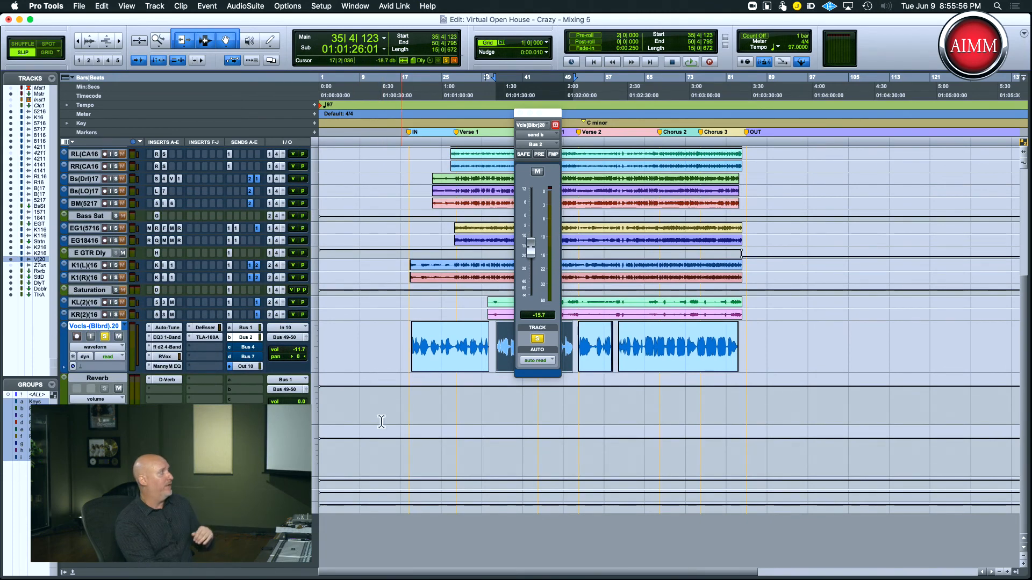
right_click(317, 489)
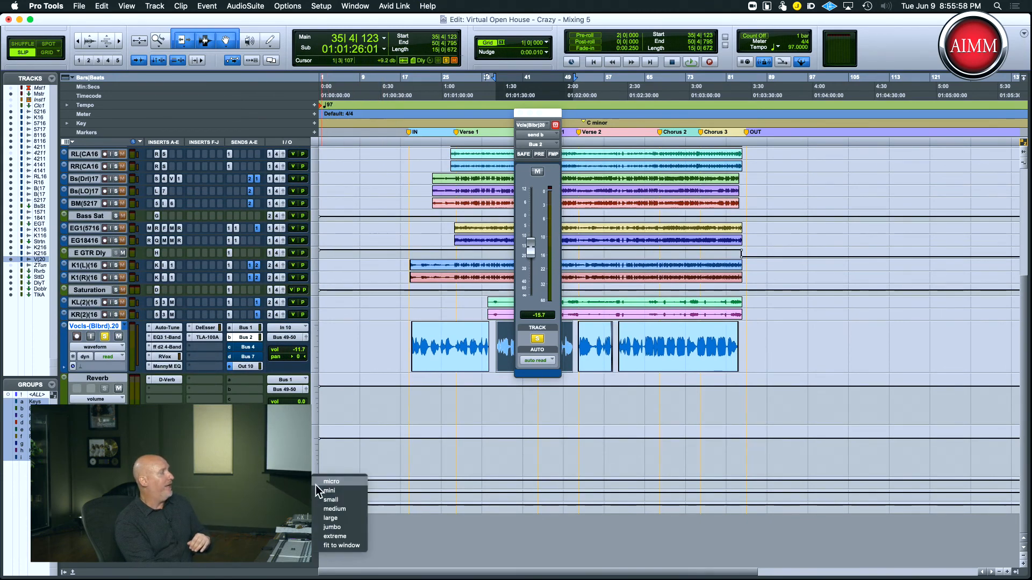
left_click(332, 513)
scroll(327, 473, "down", 2)
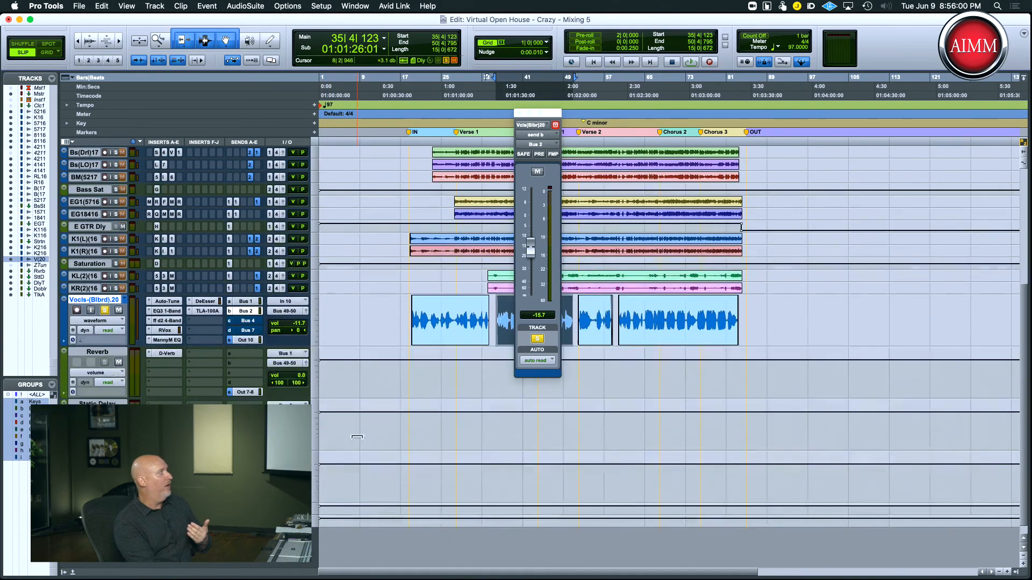
Step: Inspect the Galaxy Tape Echo on Static Delay and the H-Delay on Dly Throw, leaving H-Delay open beside the send fader
left_click(167, 458)
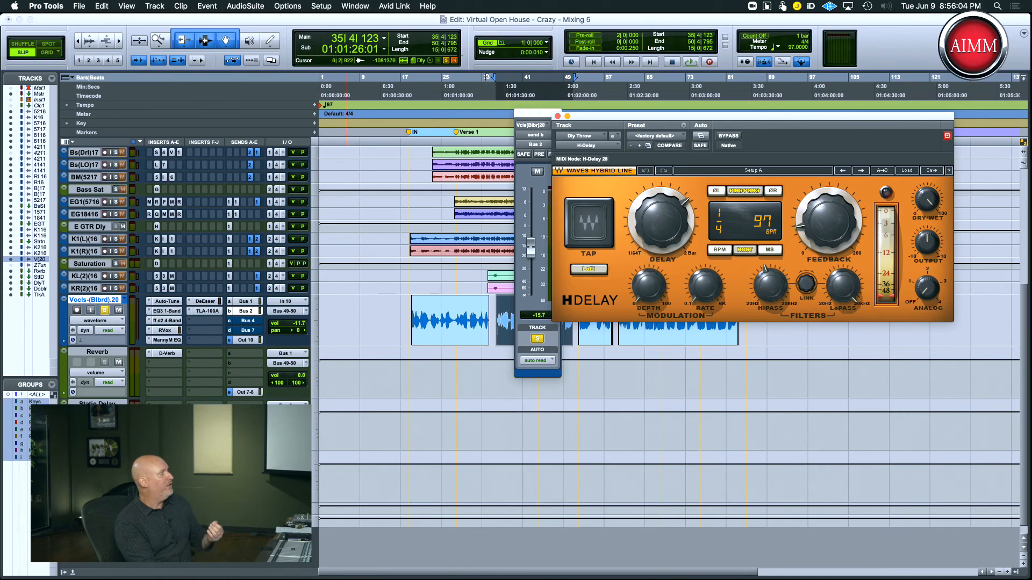
left_click(168, 416)
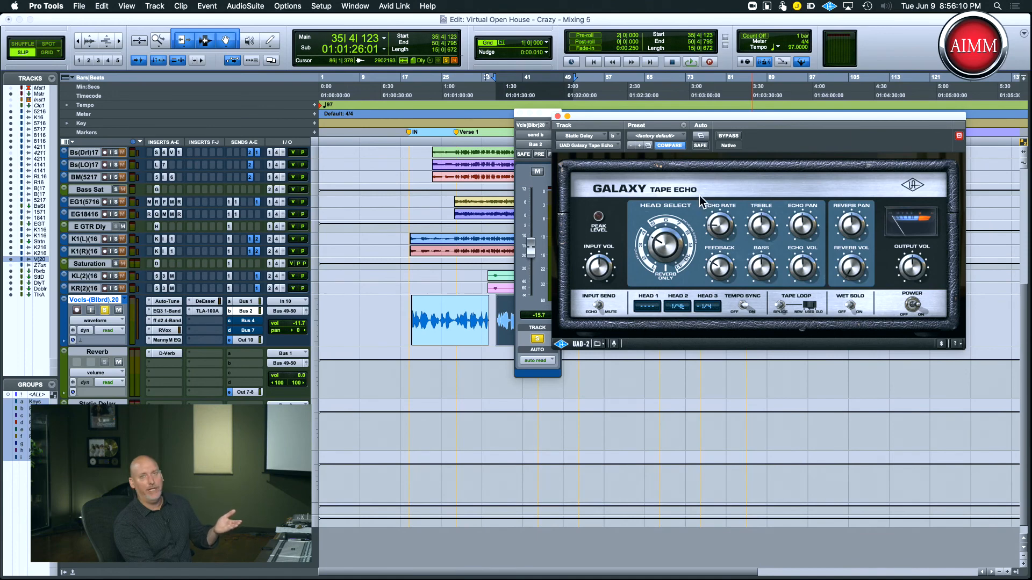
left_click(558, 117)
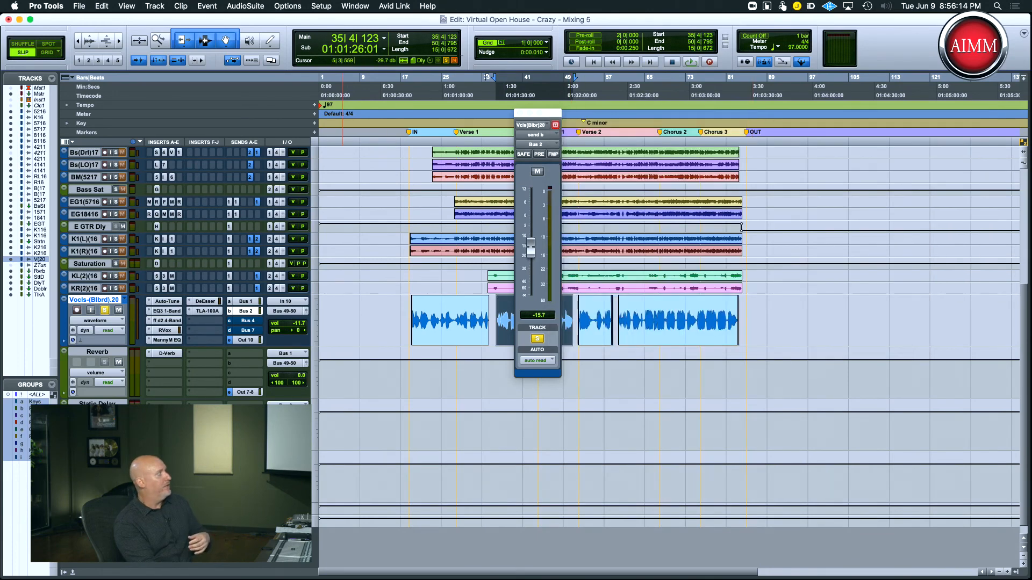
left_click(167, 458)
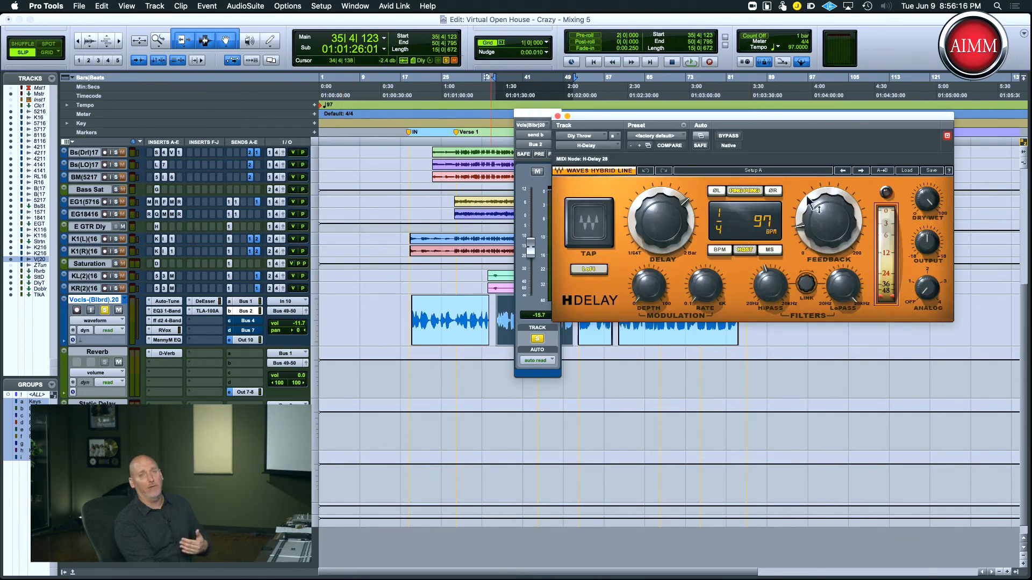
left_click_drag(828, 117, 869, 111)
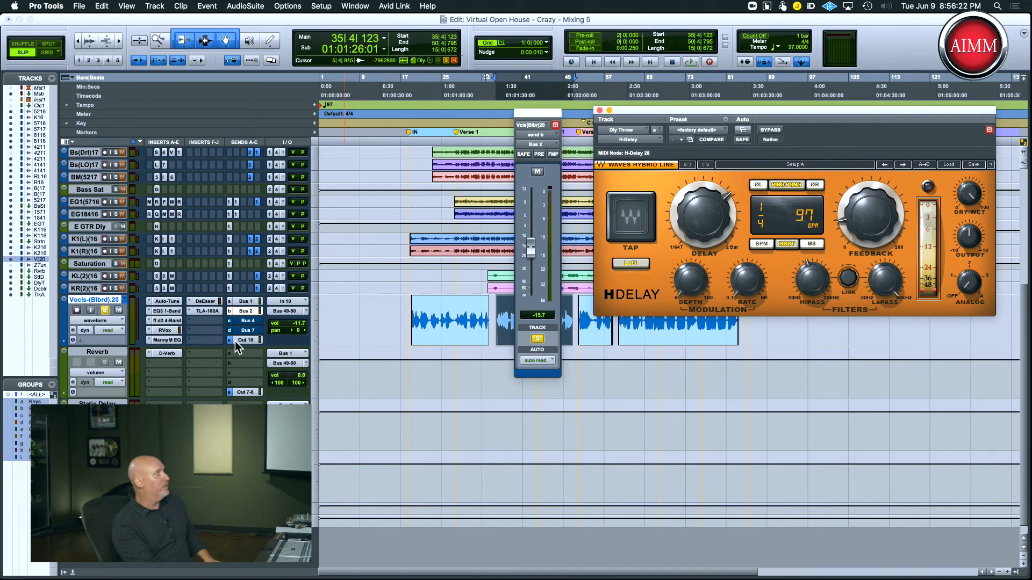
Step: Open the lead vocal's Bus 4 send, deactivate and reactivate it, and close its fader window
left_click(244, 322)
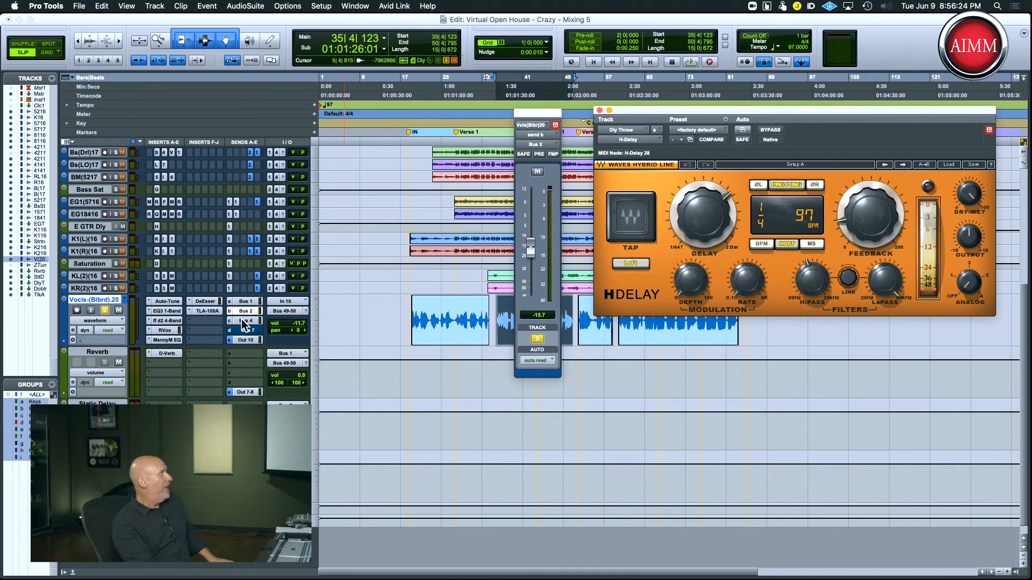
left_click(245, 321, "ctrl+super")
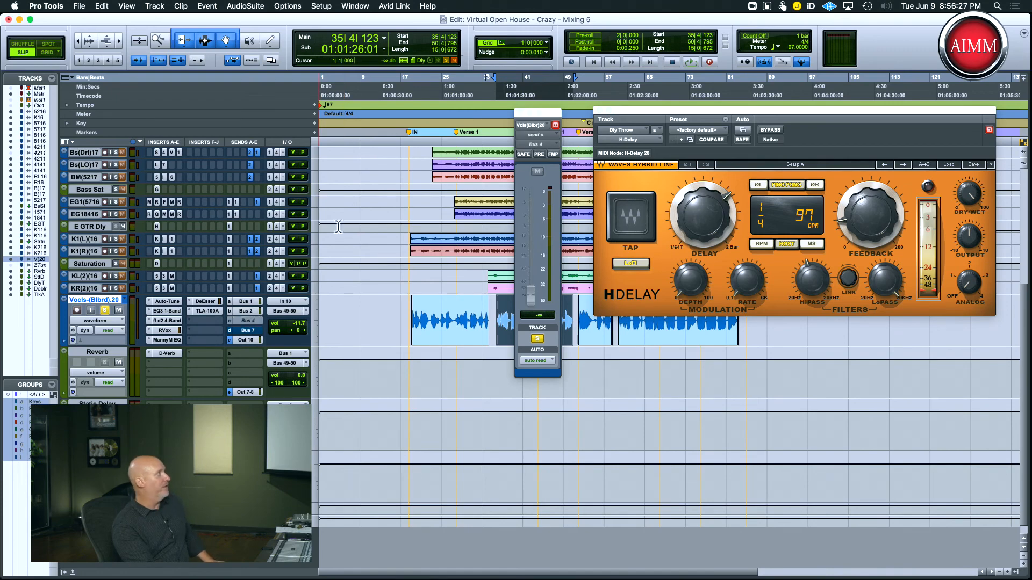
left_click(250, 322, "ctrl+super")
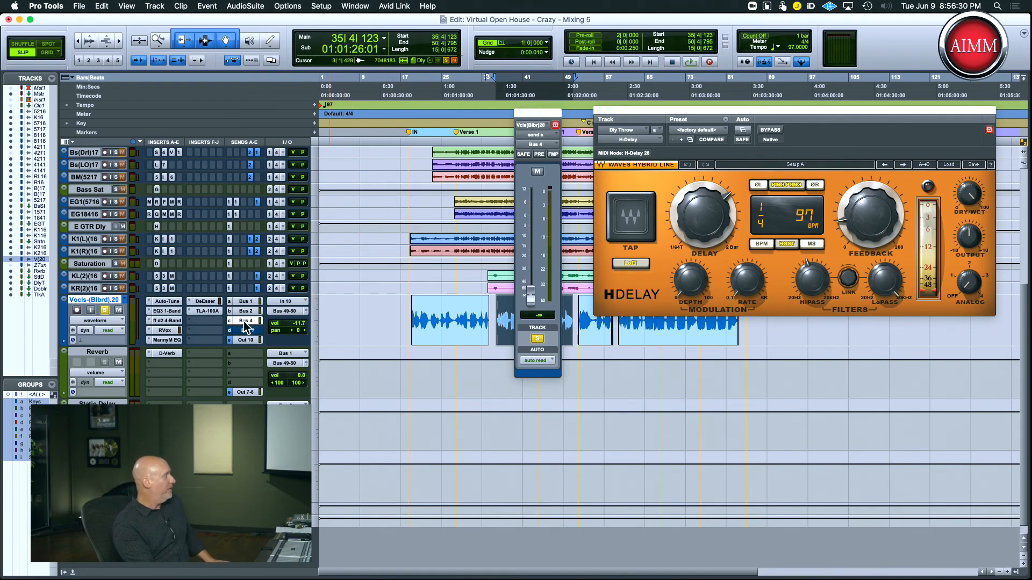
left_click(250, 321)
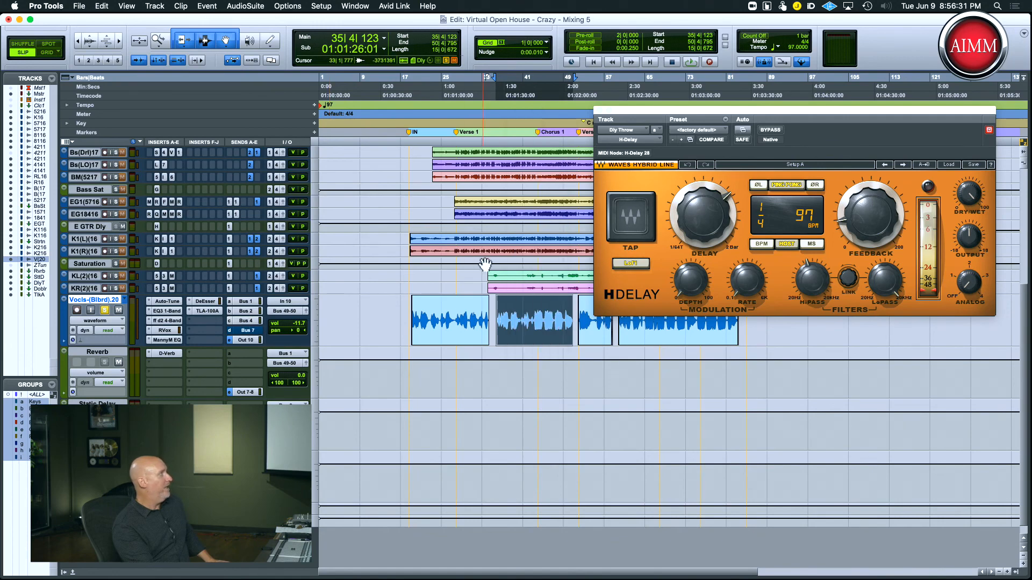
Step: Display the lead vocal's Bus 4 send level automation and examine it around Chorus 1 with the H-Delay window moved aside
left_click(117, 322)
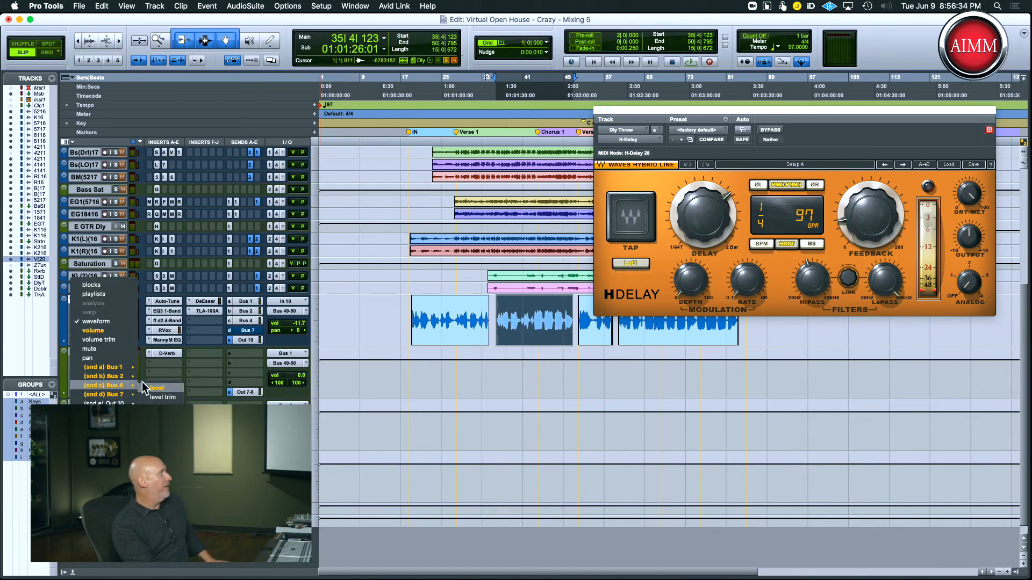
left_click(157, 388)
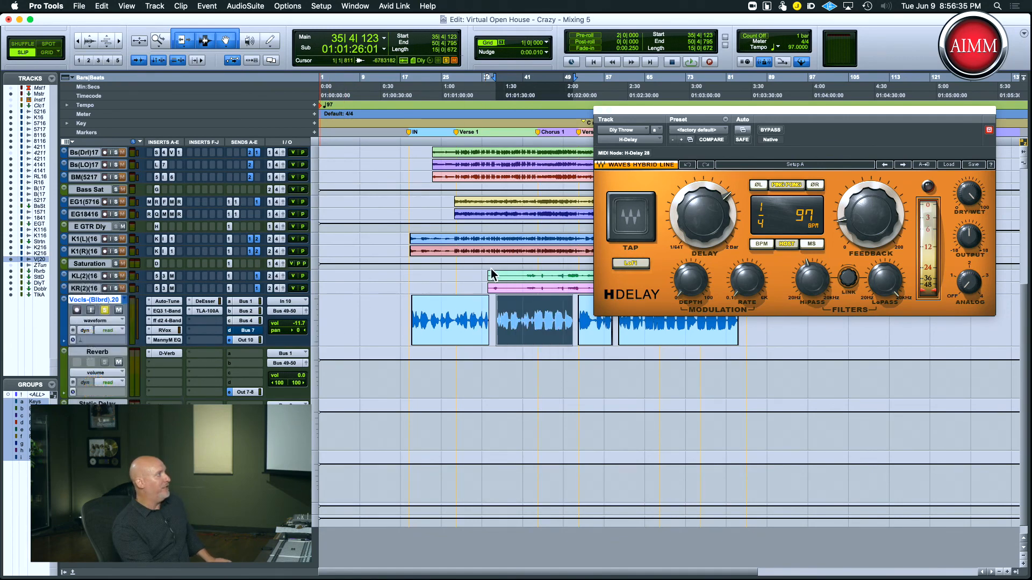
left_click(535, 318)
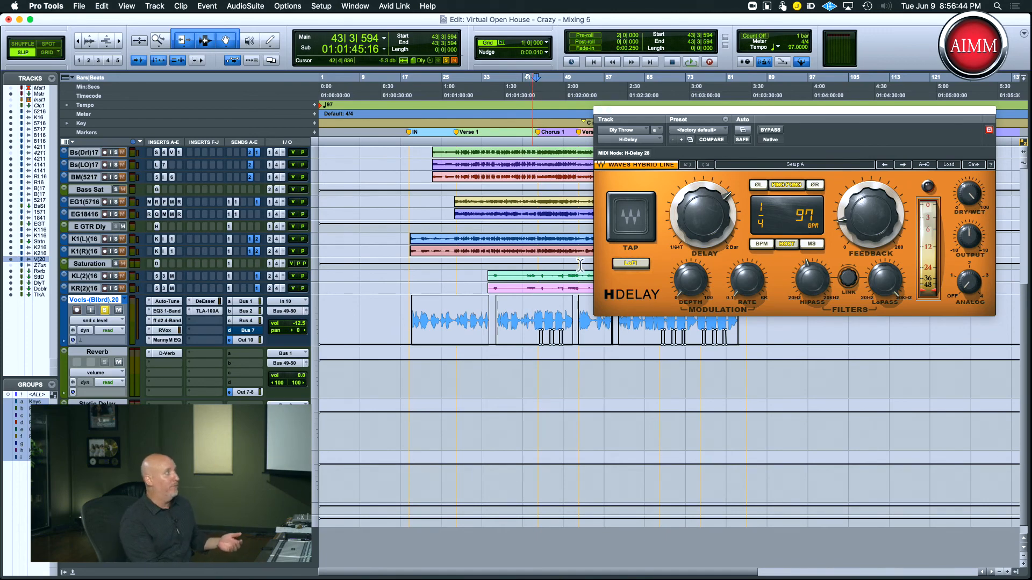
left_click_drag(652, 110, 675, 104)
left_click_drag(740, 100, 806, 89)
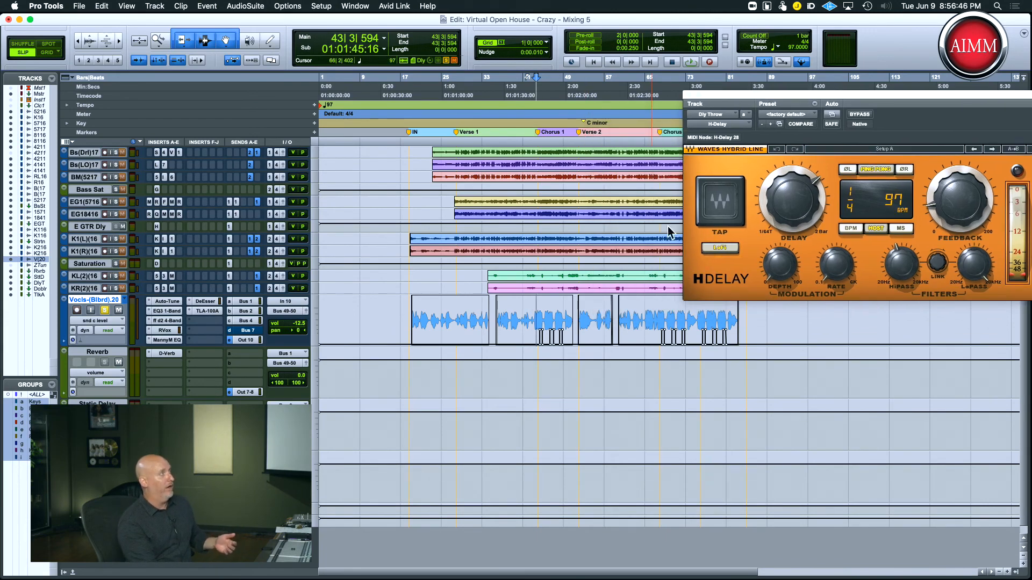
key("super+bracketright")
key("super+bracketright")
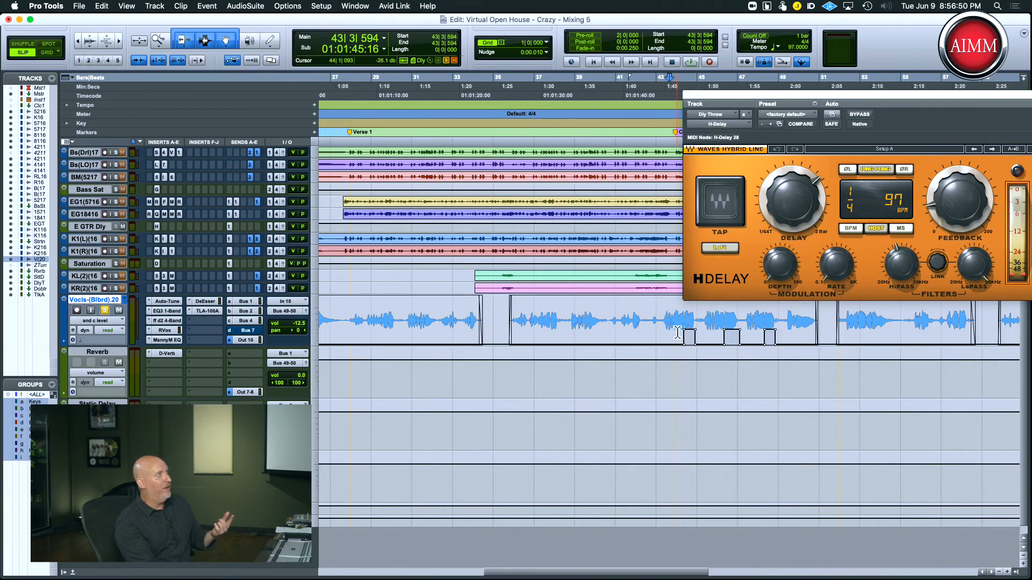
Step: Open the lead vocal's Bus 4 send fader and play from bar 43 to examine its automated level through Chorus 1
left_click(249, 320)
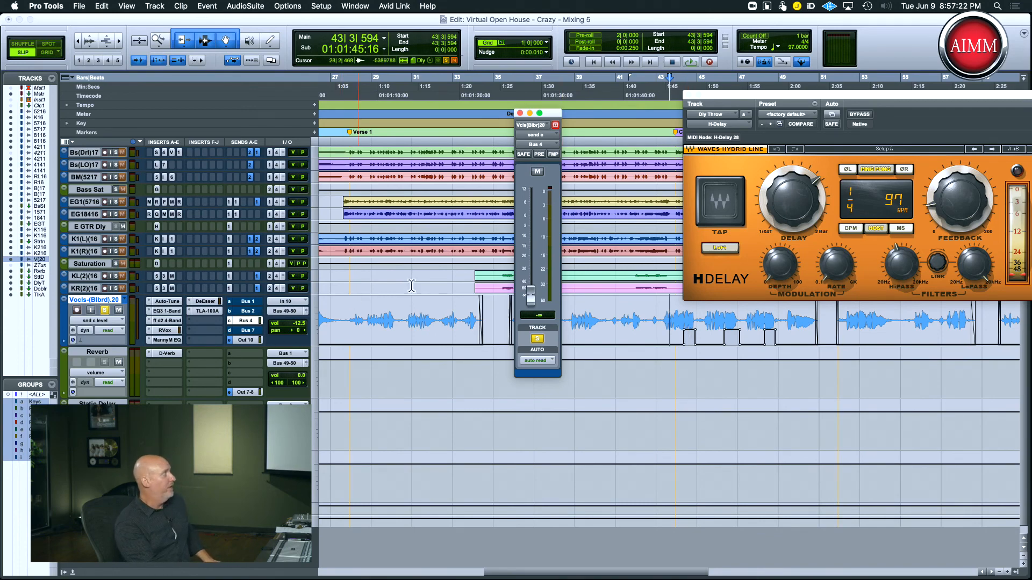
key("space")
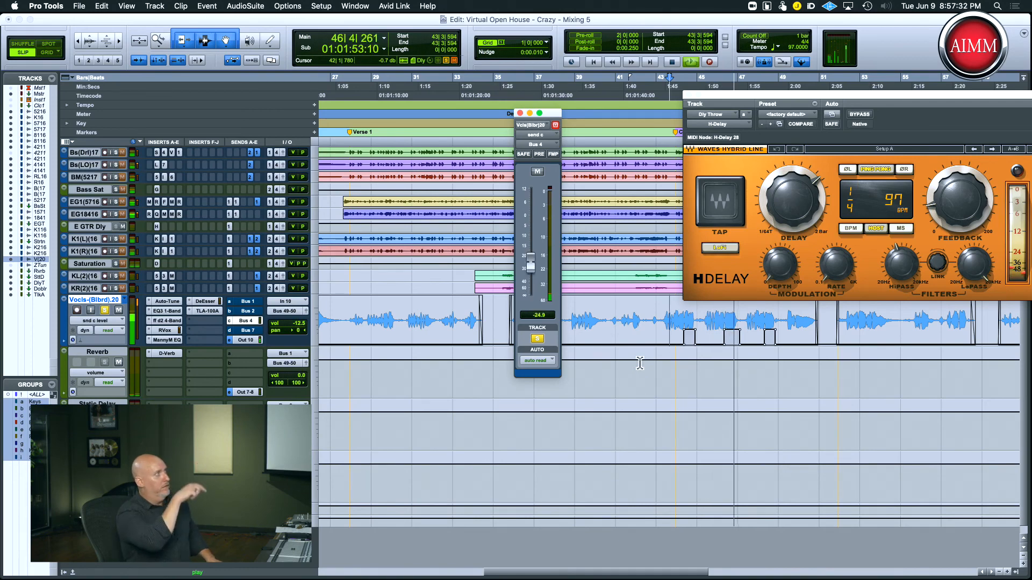
key("space")
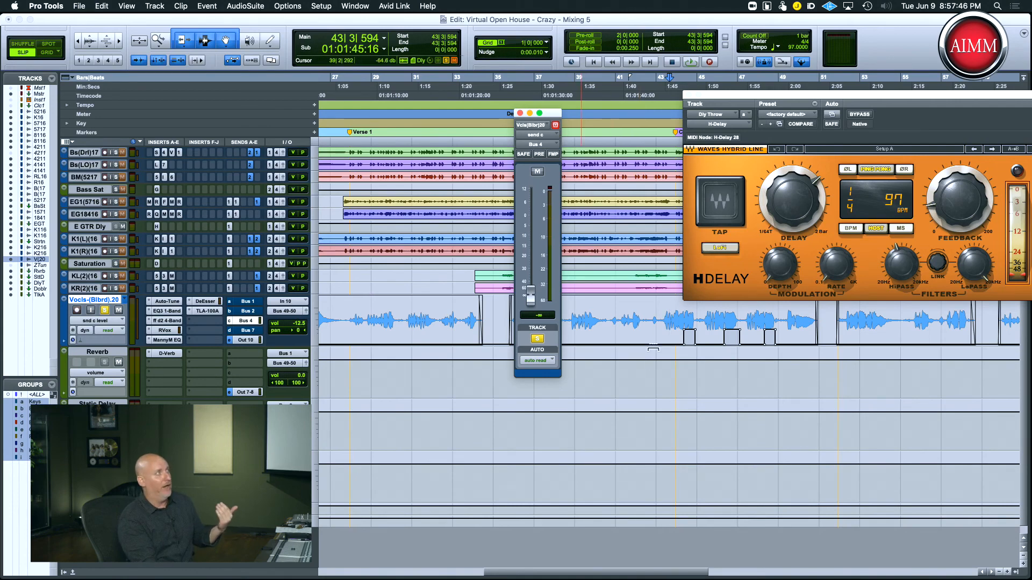
Step: Zoom out to view the lead vocal's Bus 4 send automation across the whole song and close the send fader
key("r")
key("r")
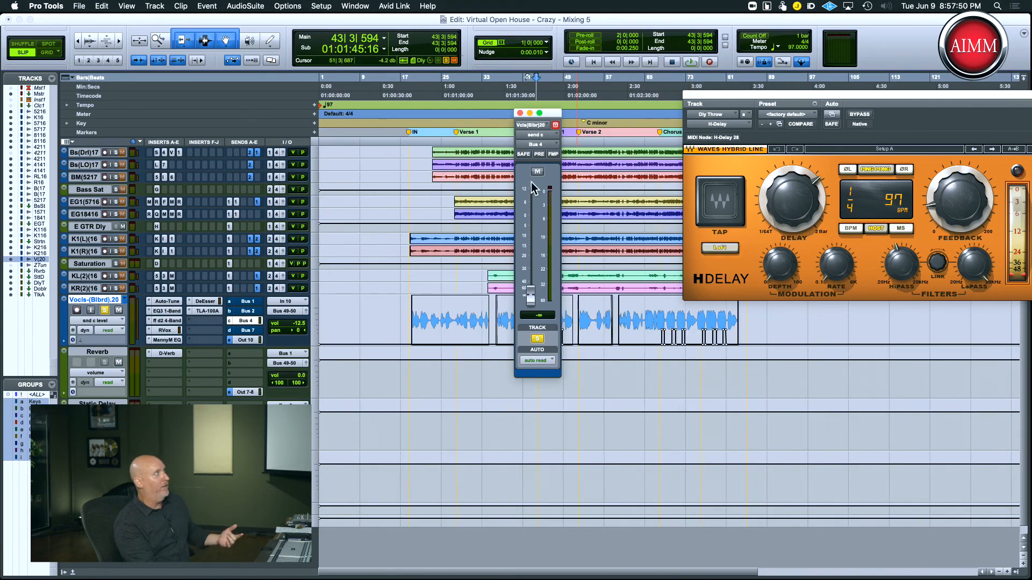
left_click(520, 113)
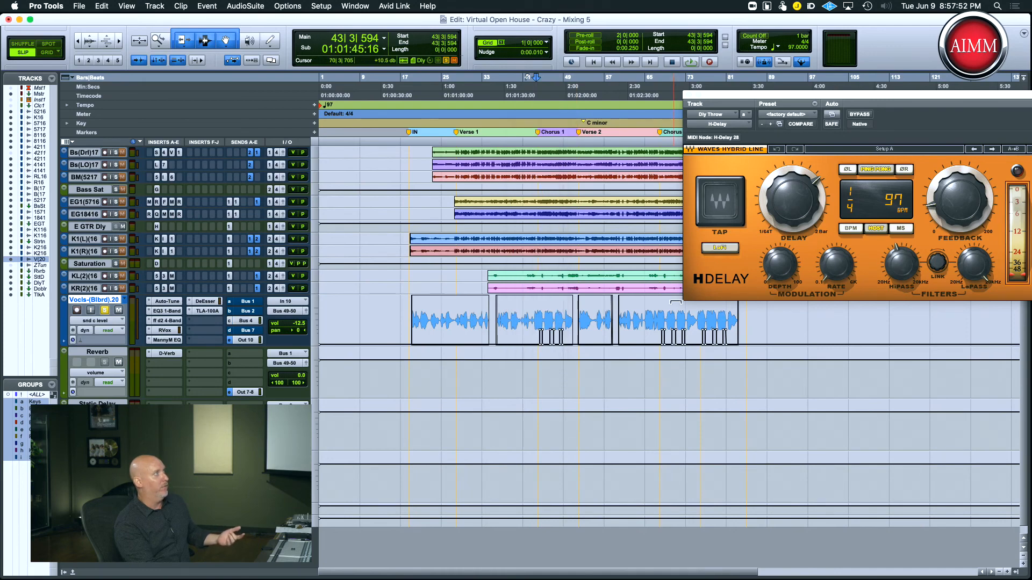
Step: Return the lead vocal to waveform view with the cursor at bar 67, and open and unmute its Bus 7 send
left_click(655, 325)
key("ctrl+minus")
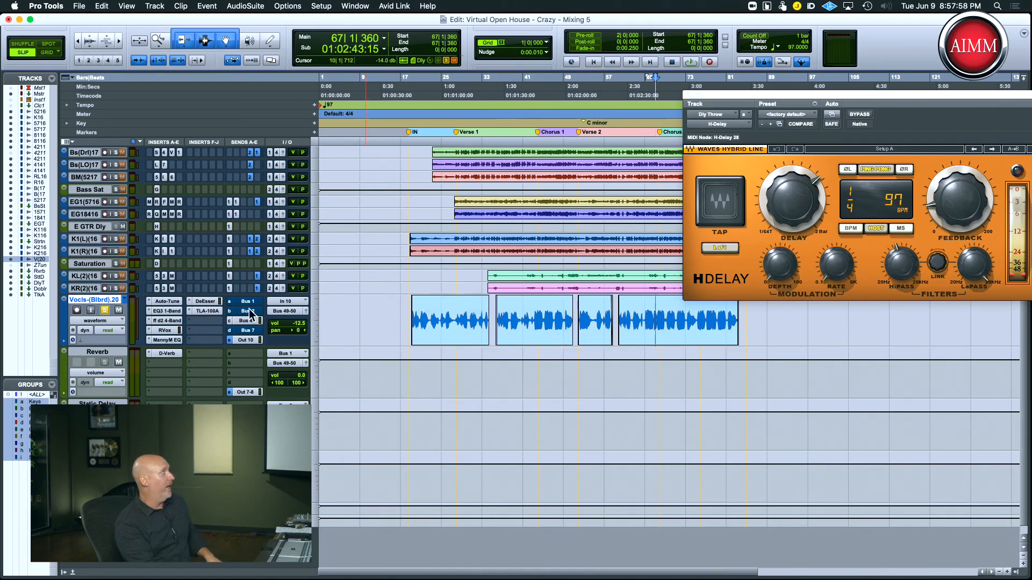
left_click(252, 331)
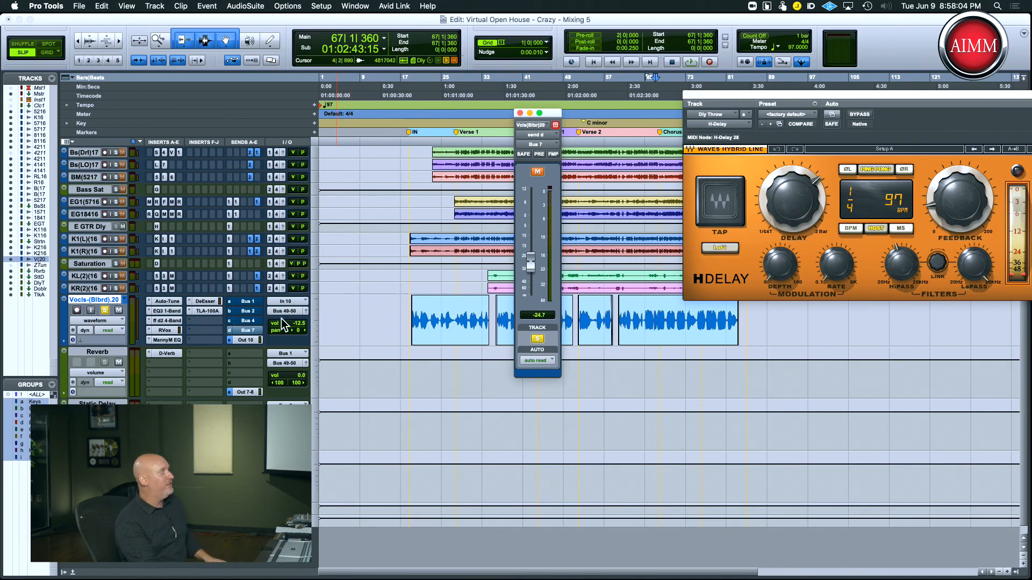
left_click(250, 330, "ctrl+super")
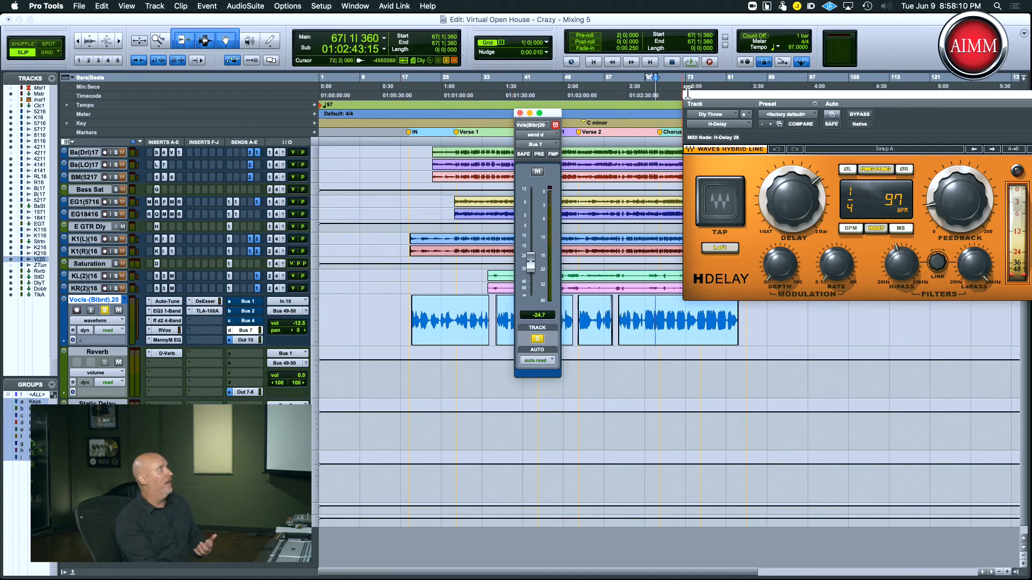
Step: Replace the H-Delay window with the Doubler plug-in beside the send fader, enlarging the Doubler track to medium height
left_click(689, 96)
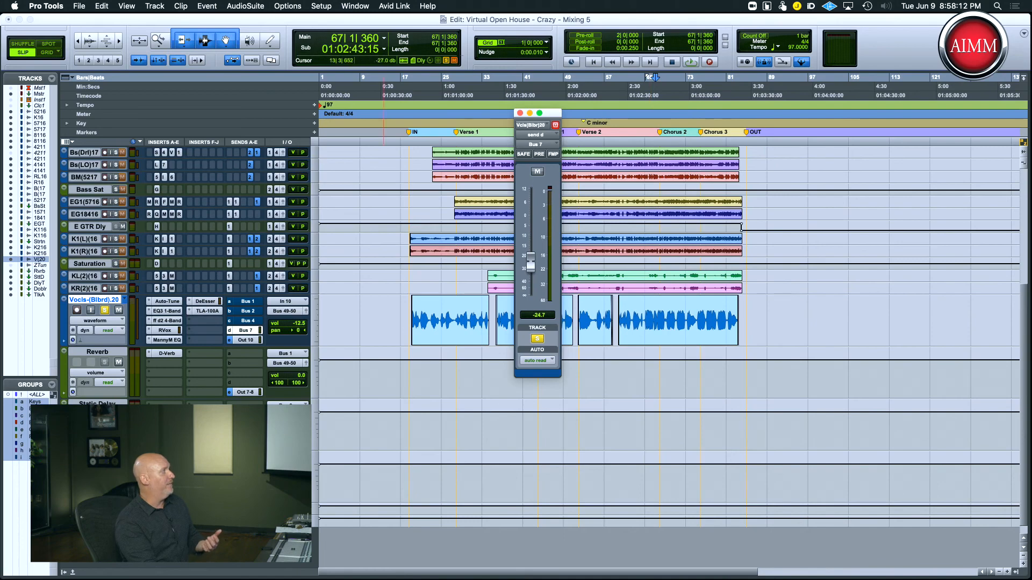
left_click(315, 509)
left_click(331, 532)
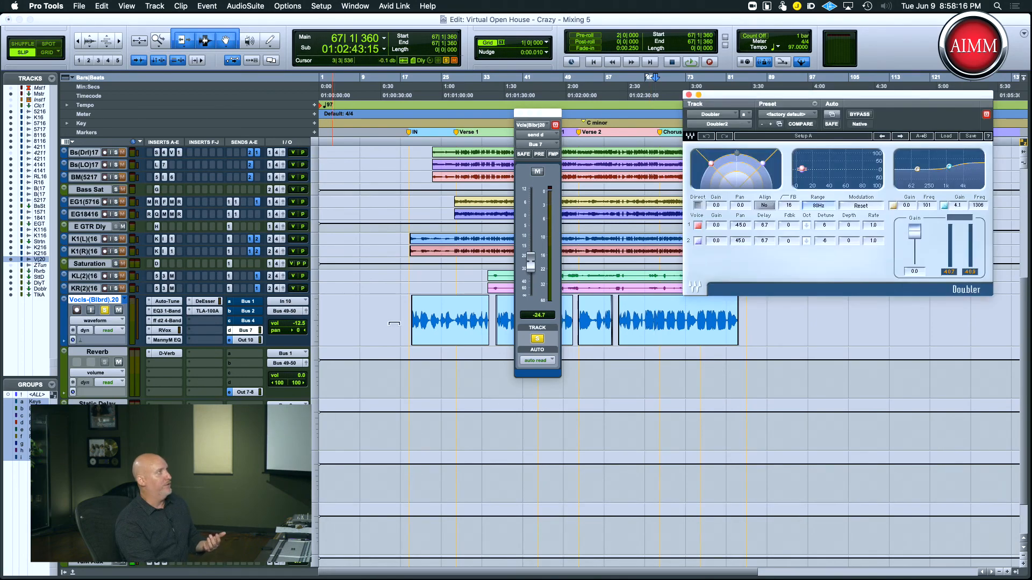
left_click_drag(762, 92, 713, 121)
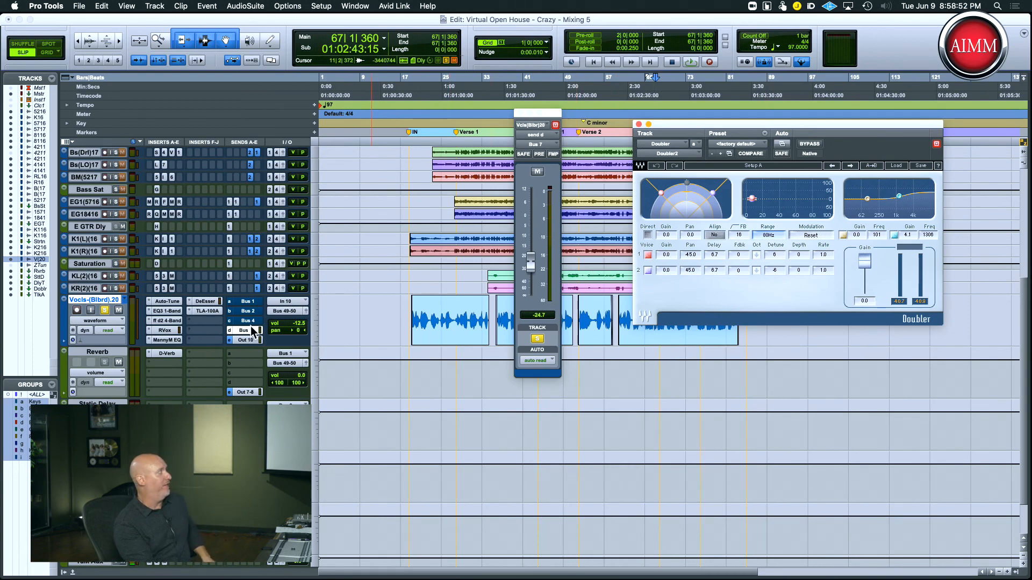
Step: Audition the lead vocal from bar 67 into Chorus 2 with the Bus 7 Doubler send active
scroll(252, 333, "down", 3)
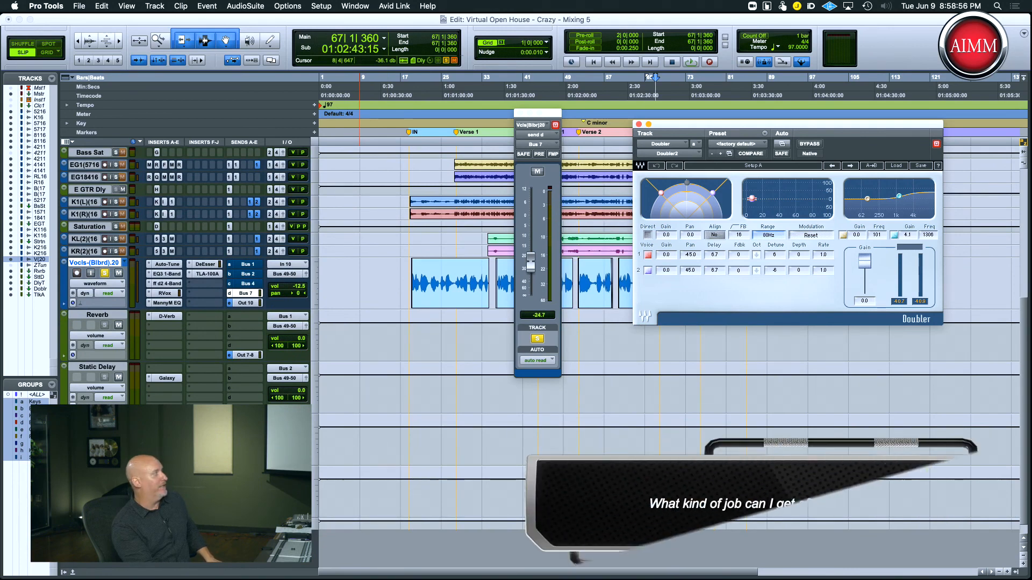
key("space")
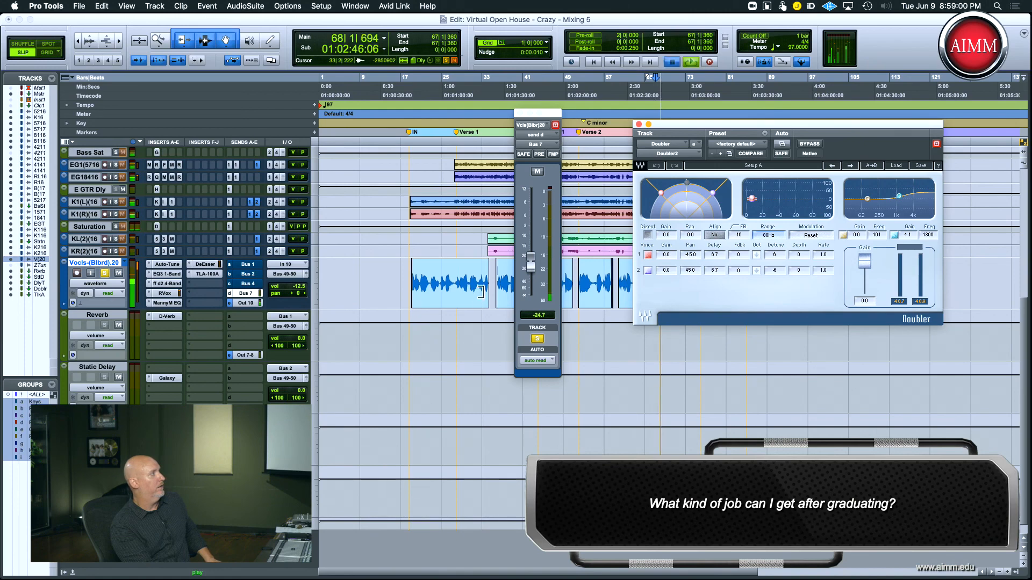
key("space")
key("space")
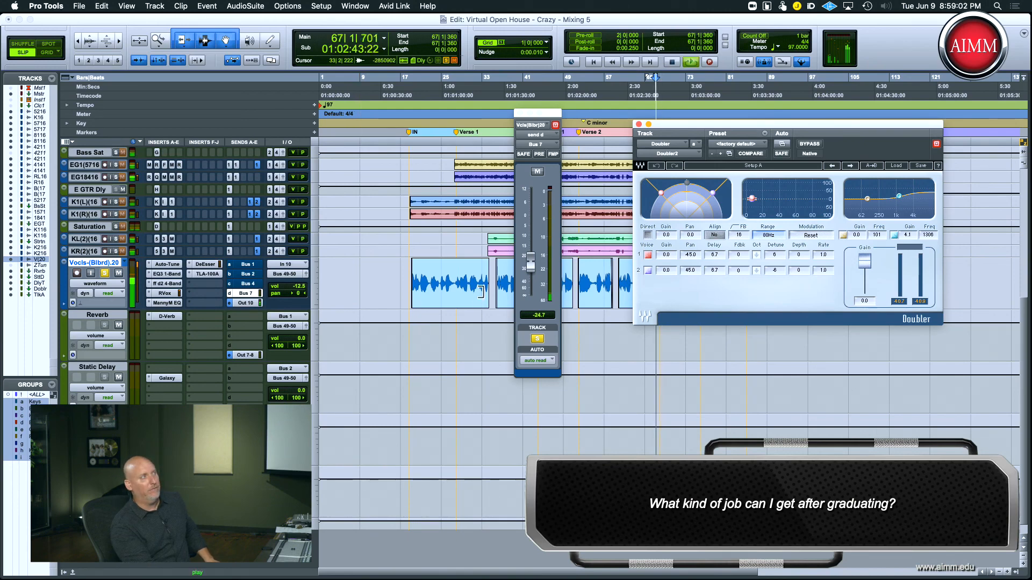
key("space")
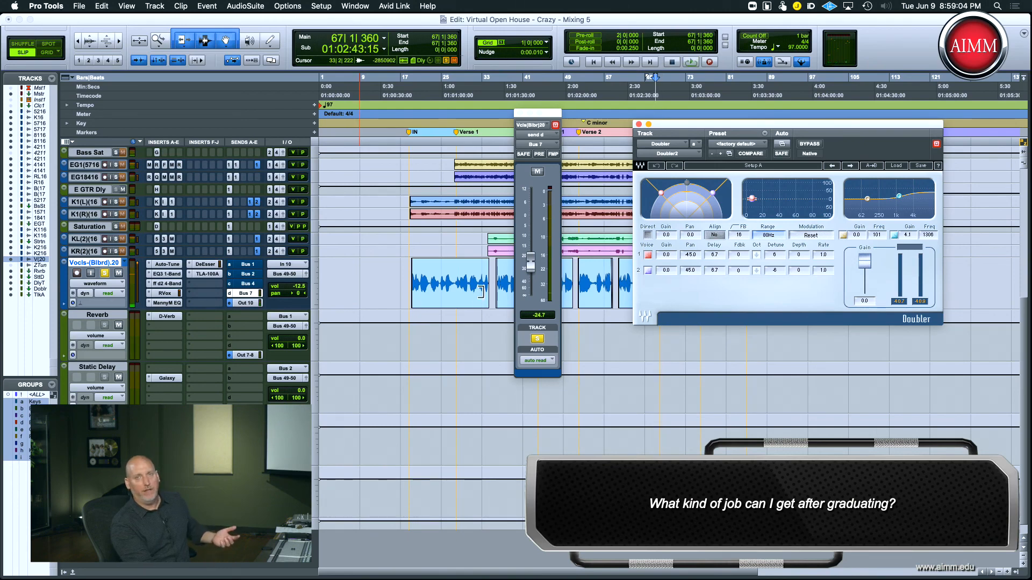
key("space")
left_click_drag(533, 265, 533, 223)
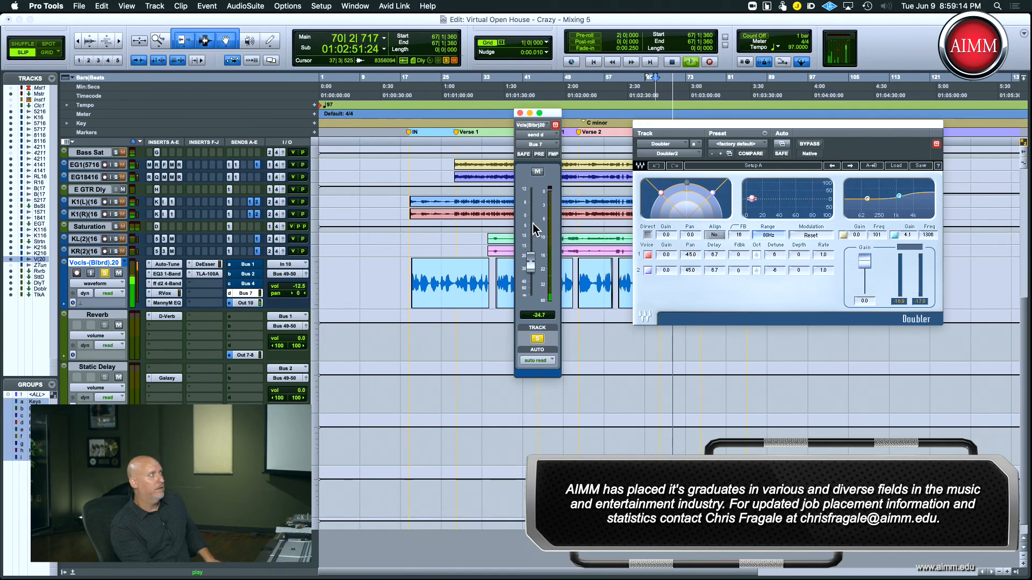
key("space")
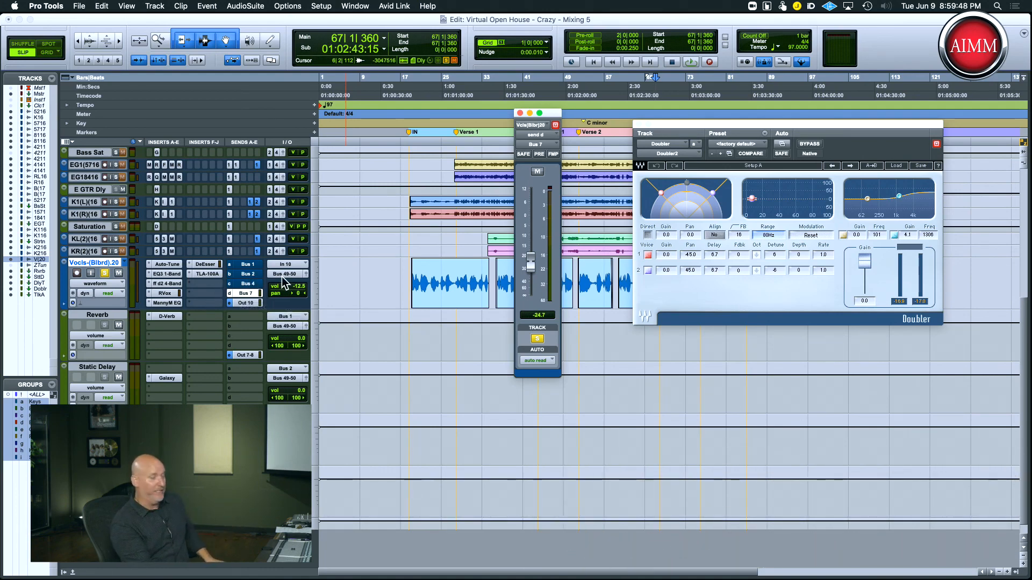
Step: Compare the lead vocal from bar 67 with the Bus 7 send muted and unmuted, and close the send and Doubler windows
key("space")
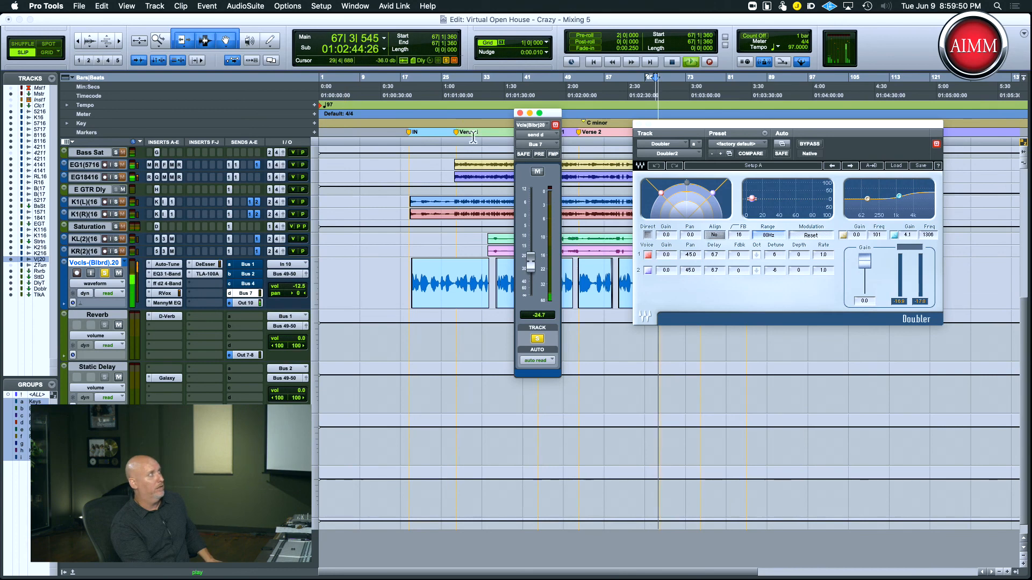
left_click(537, 171)
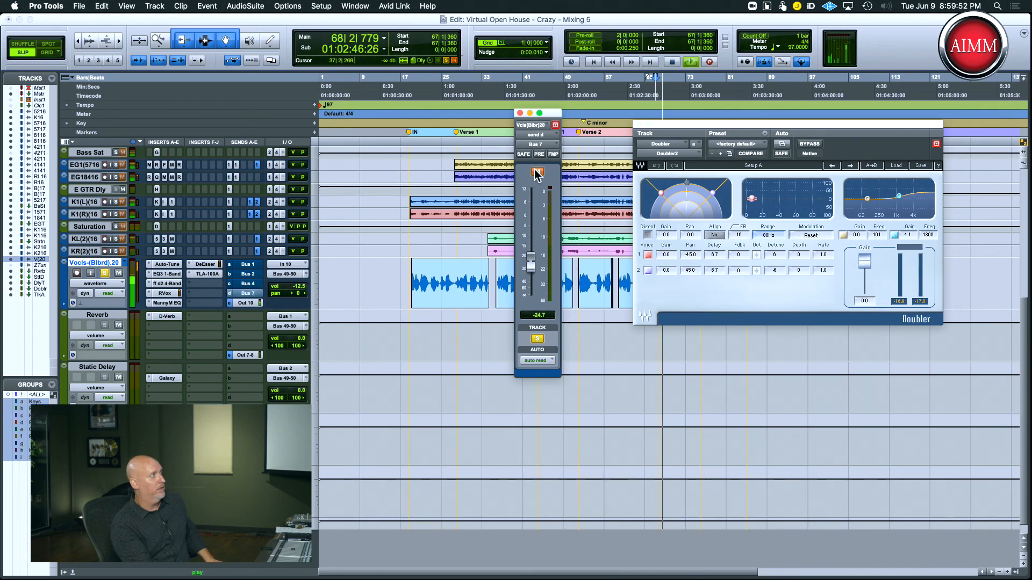
left_click(537, 171)
key("space")
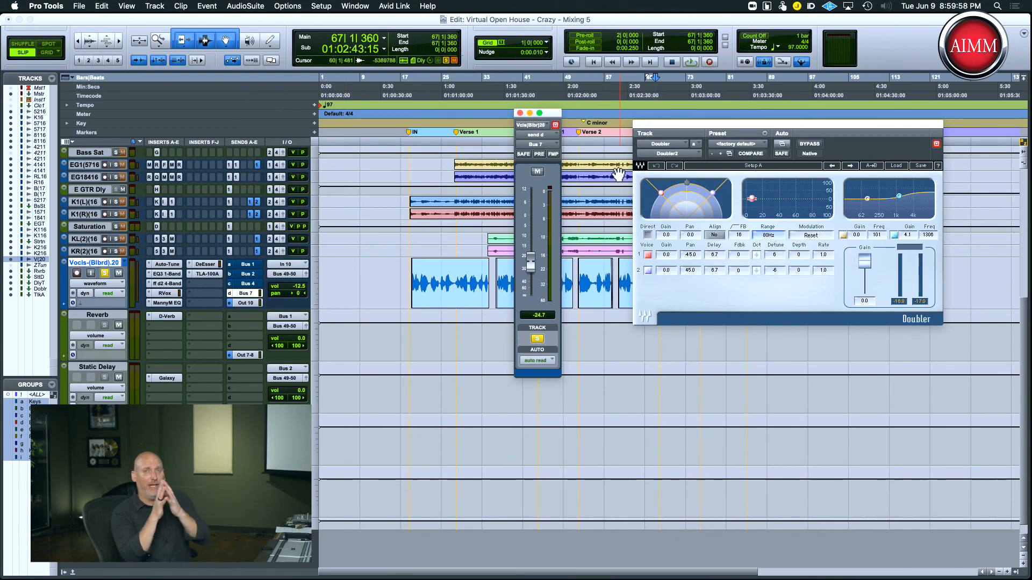
left_click(519, 113)
left_click(638, 124)
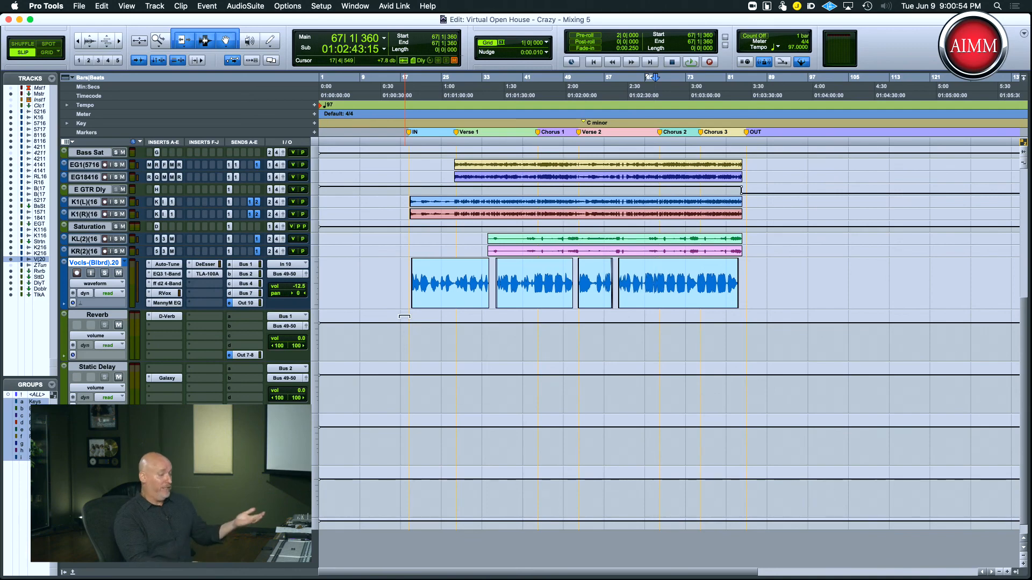
Step: Reduce all tracks to mini height and enlarge the Master track to medium height
left_click(313, 292)
left_click(363, 281, "alt")
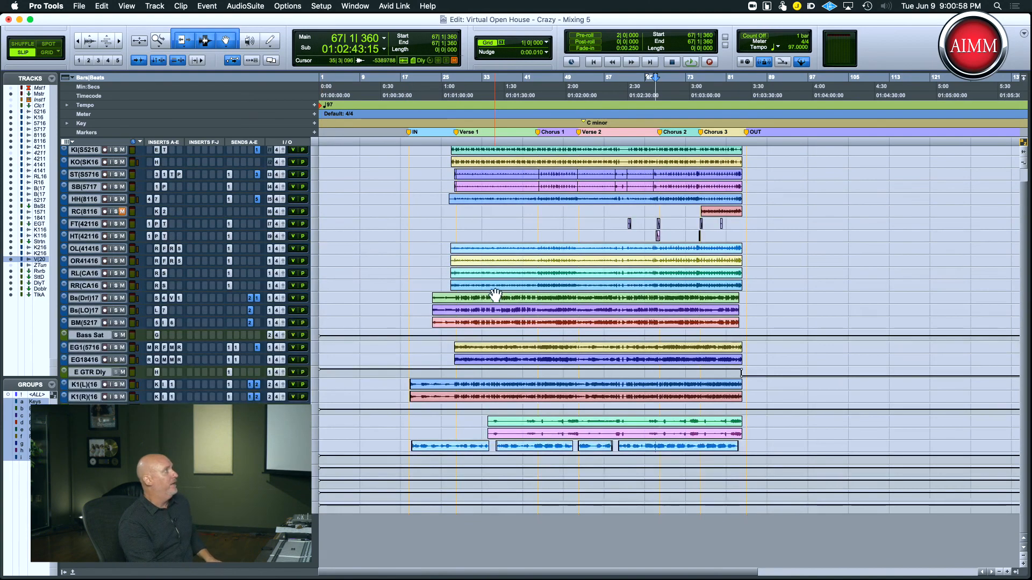
scroll(495, 295, "up", 2)
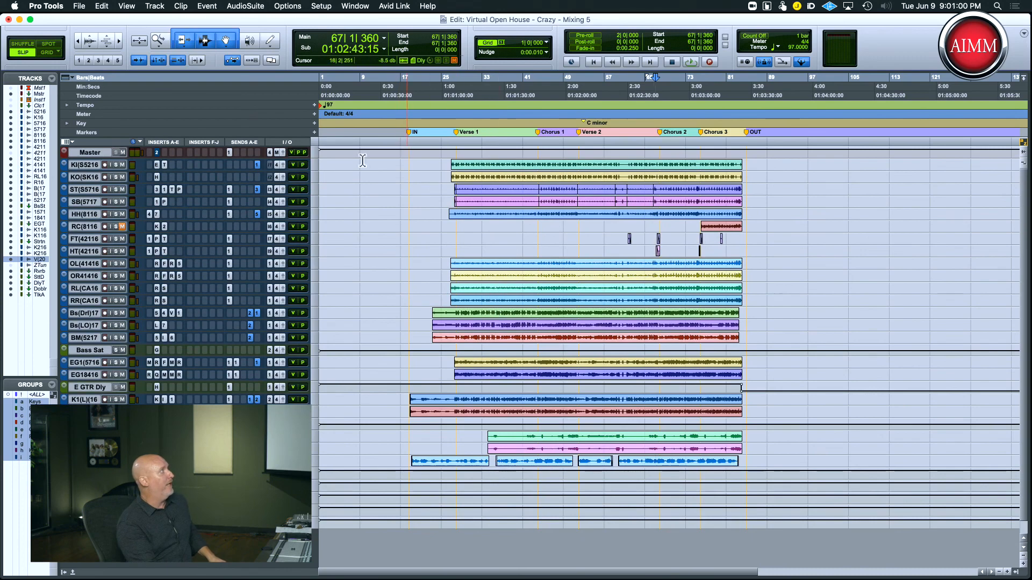
left_click(314, 154)
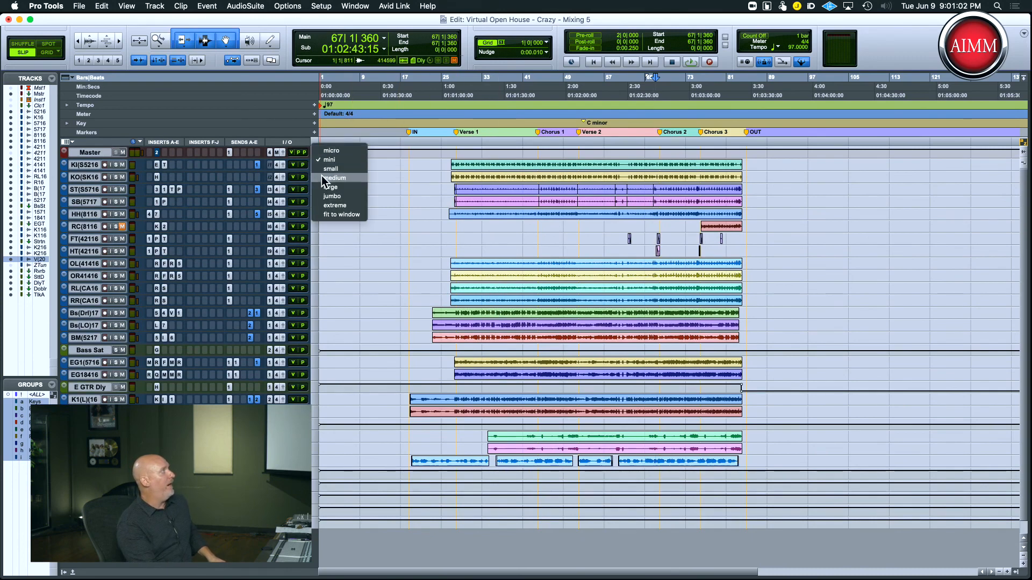
left_click(321, 177)
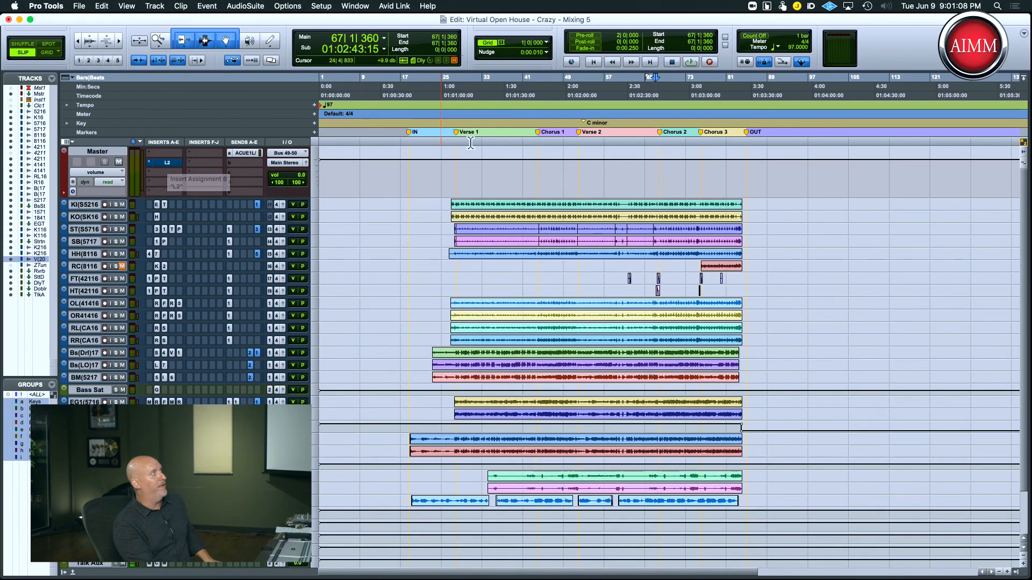
Step: Play the full mix from bar 35, comparing it with the Master track's L2 active and bypassed
left_click(497, 176)
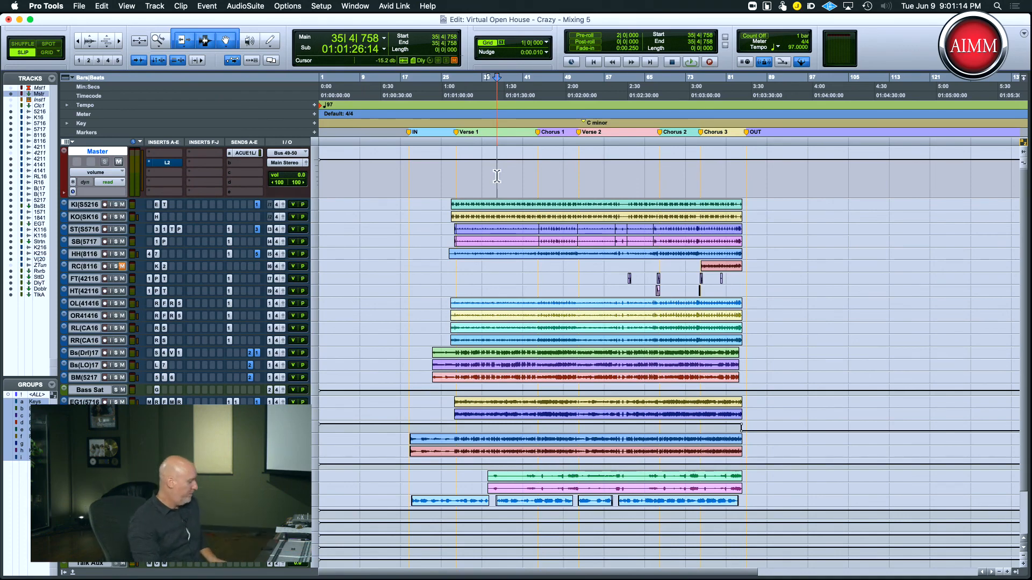
key("space")
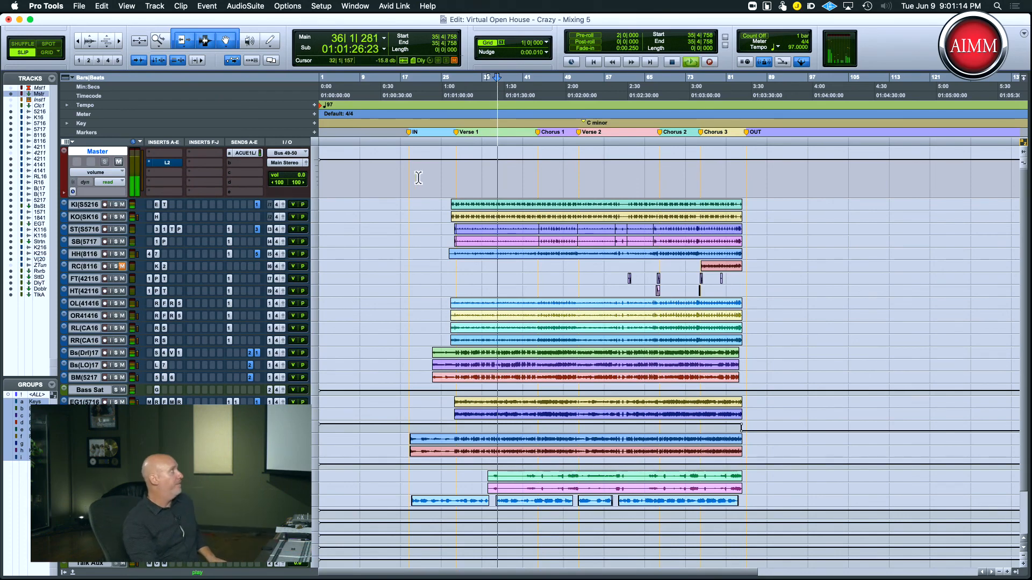
left_click(170, 163, "super")
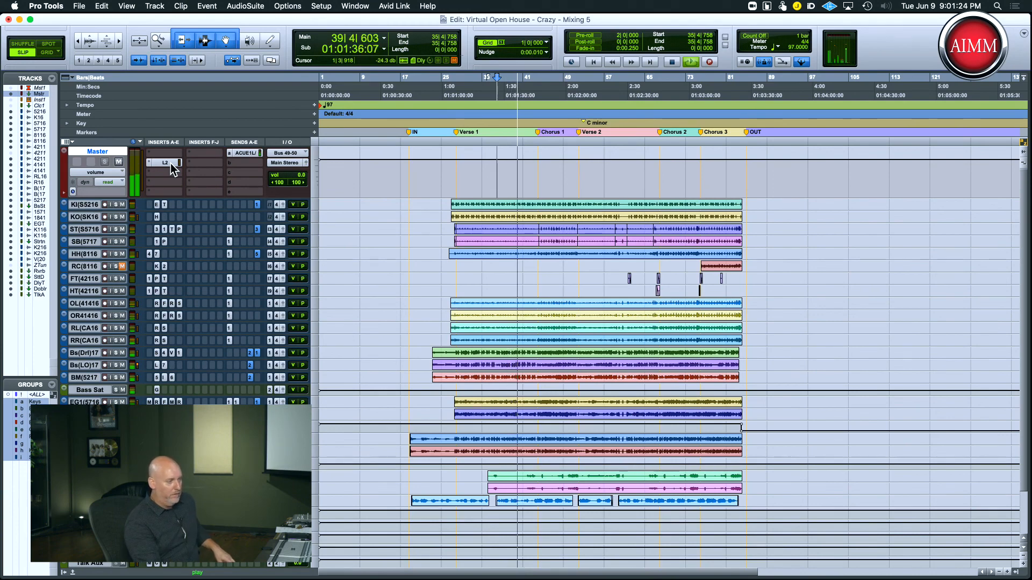
left_click(169, 163, "super")
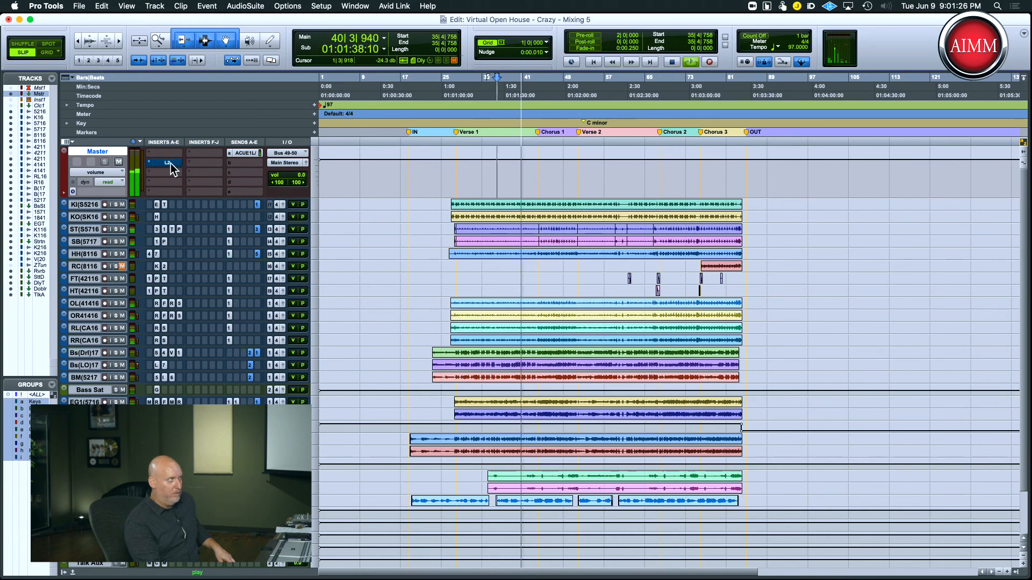
key("space")
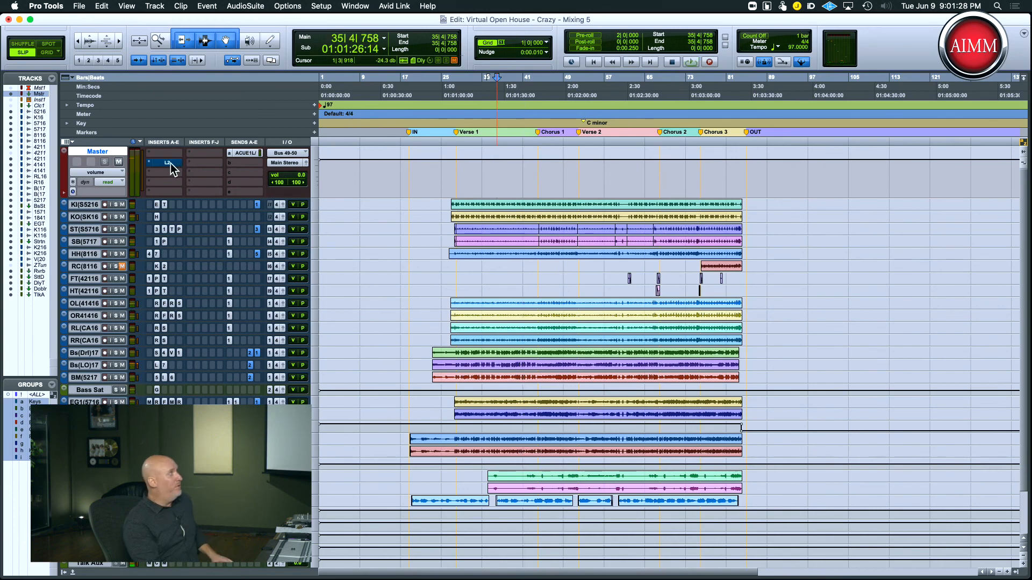
Step: Activate the Master track's L2, save the session, and bypass L2 again
left_click(170, 164, "super")
key("super+s")
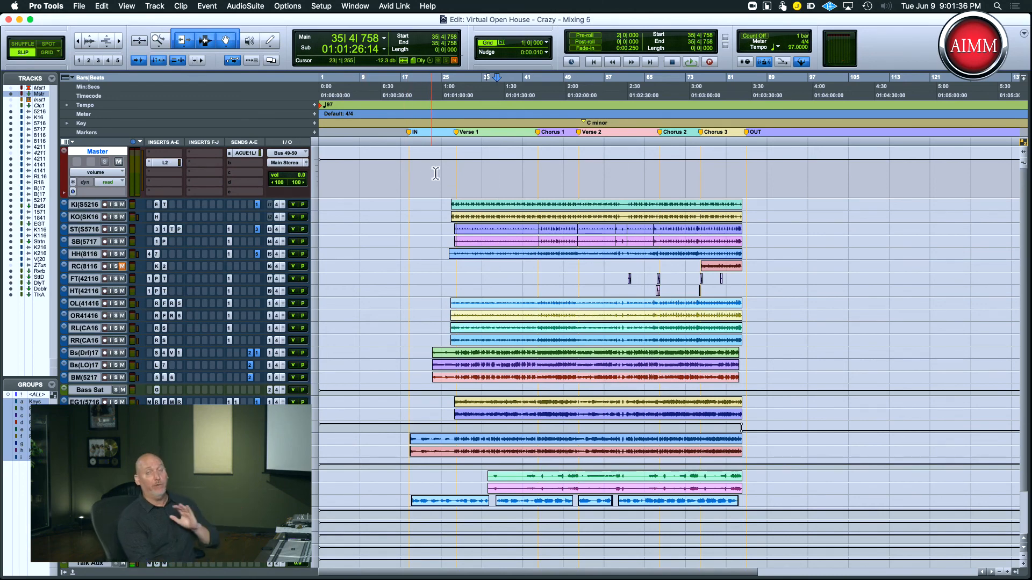
left_click(166, 163, "super")
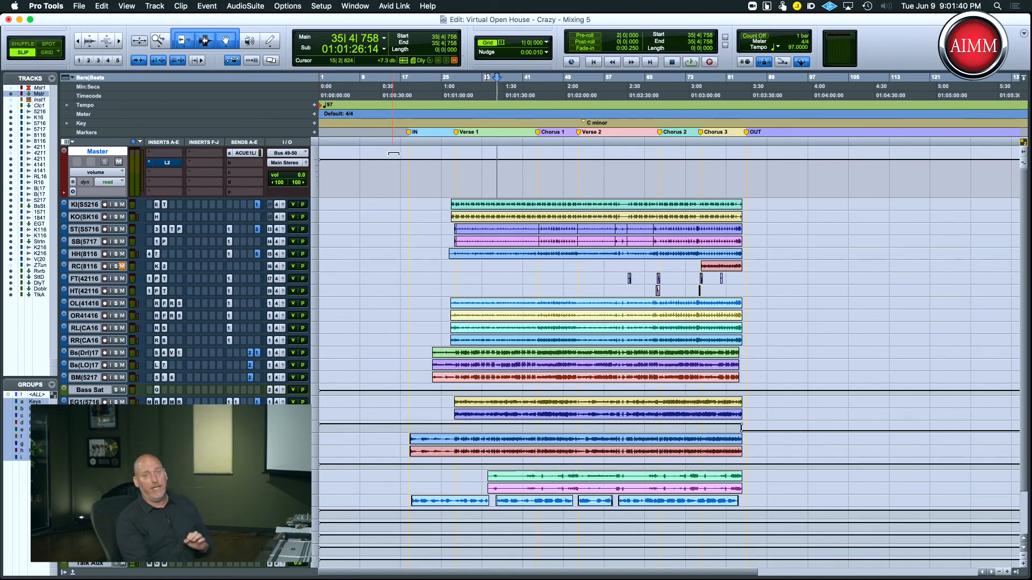